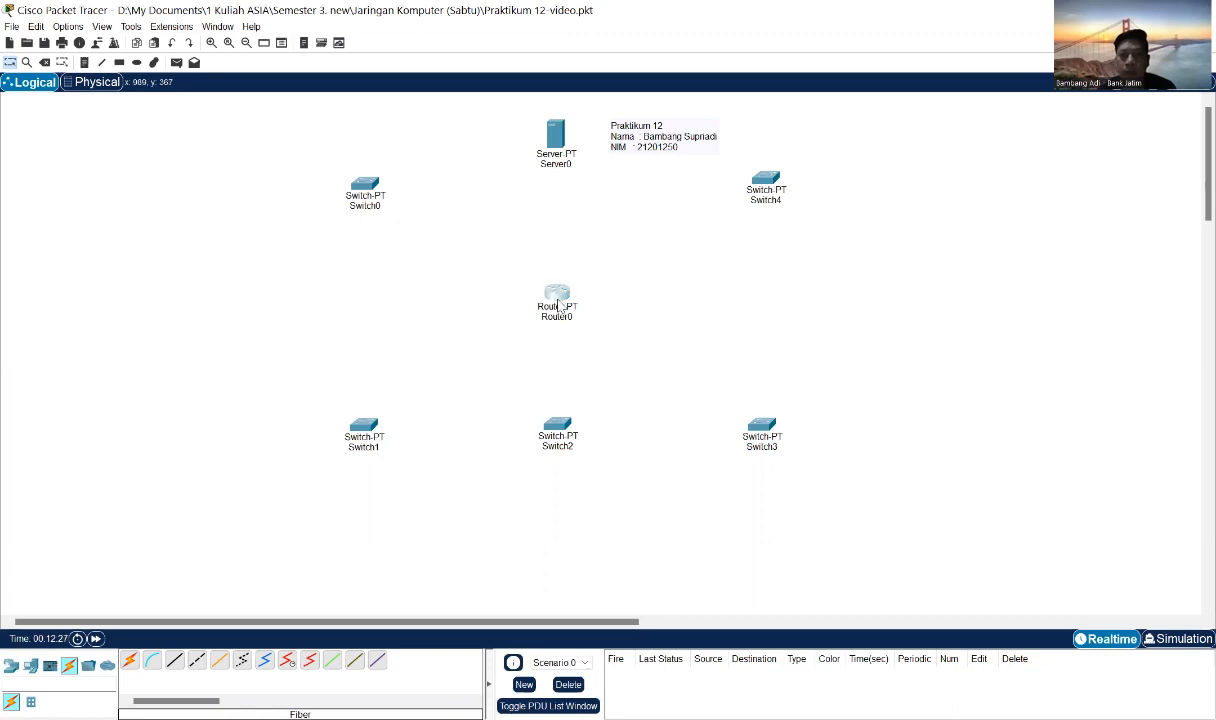
pyautogui.click(559, 302)
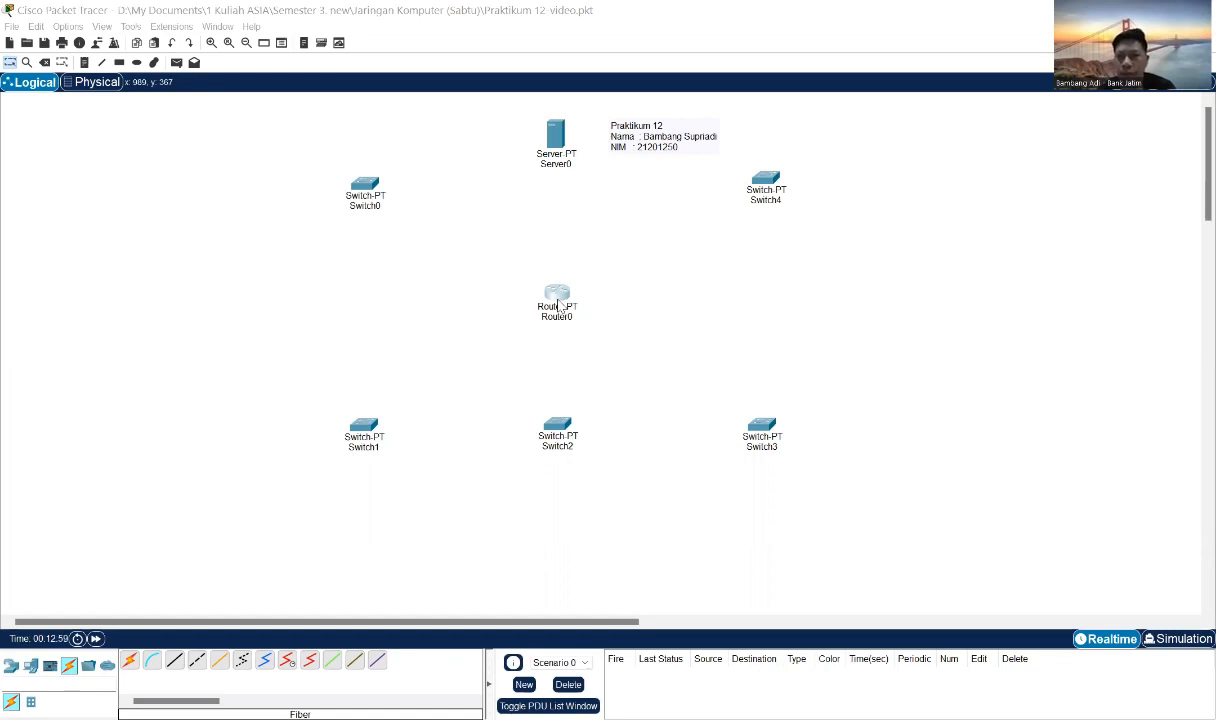
pyautogui.click(1020, 147)
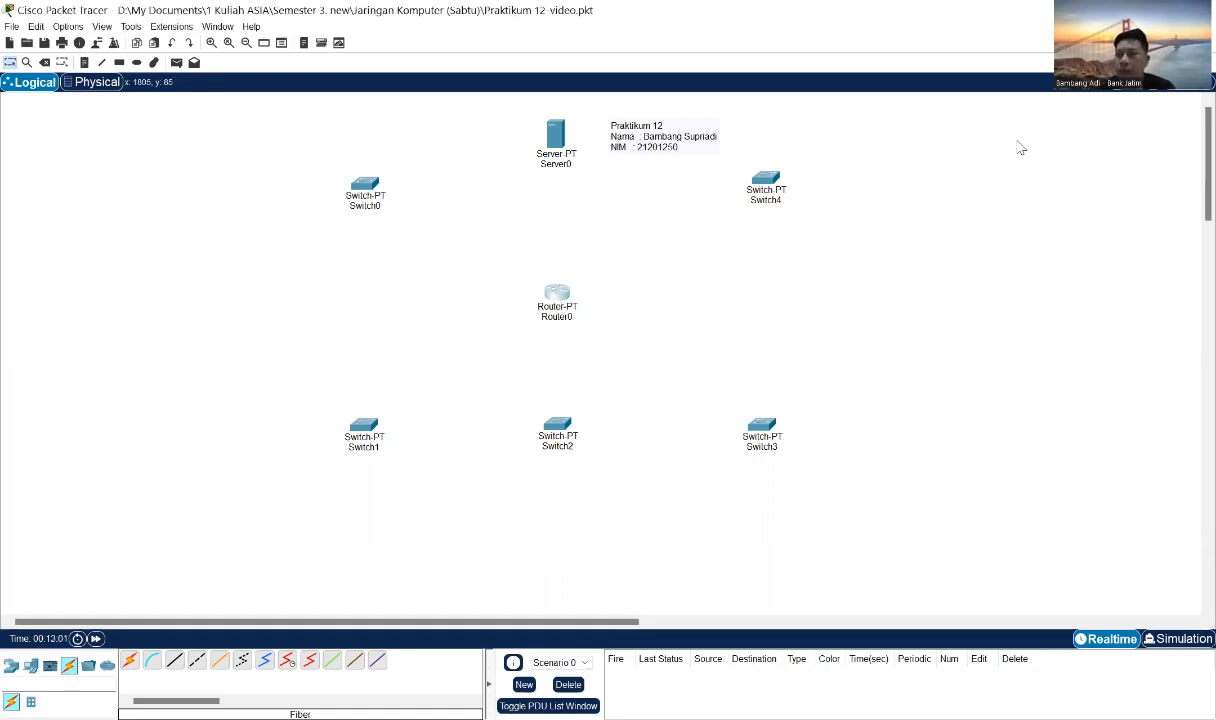
pyautogui.click(558, 300)
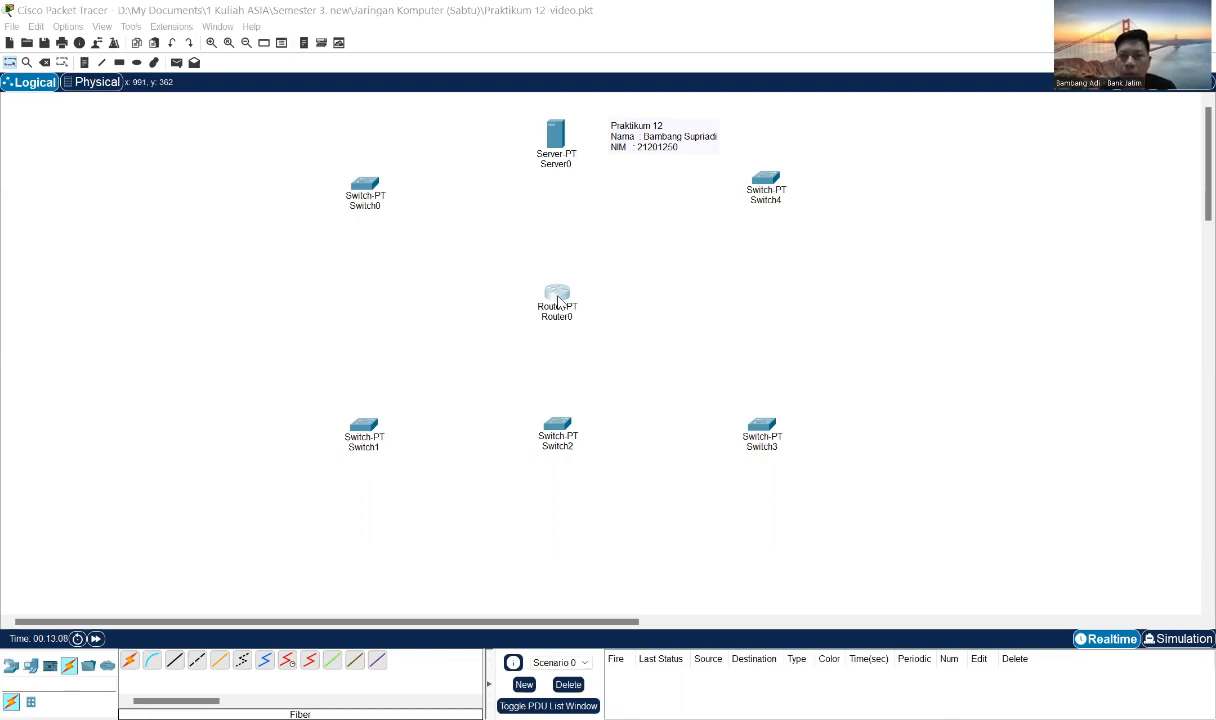
pyautogui.click(828, 378)
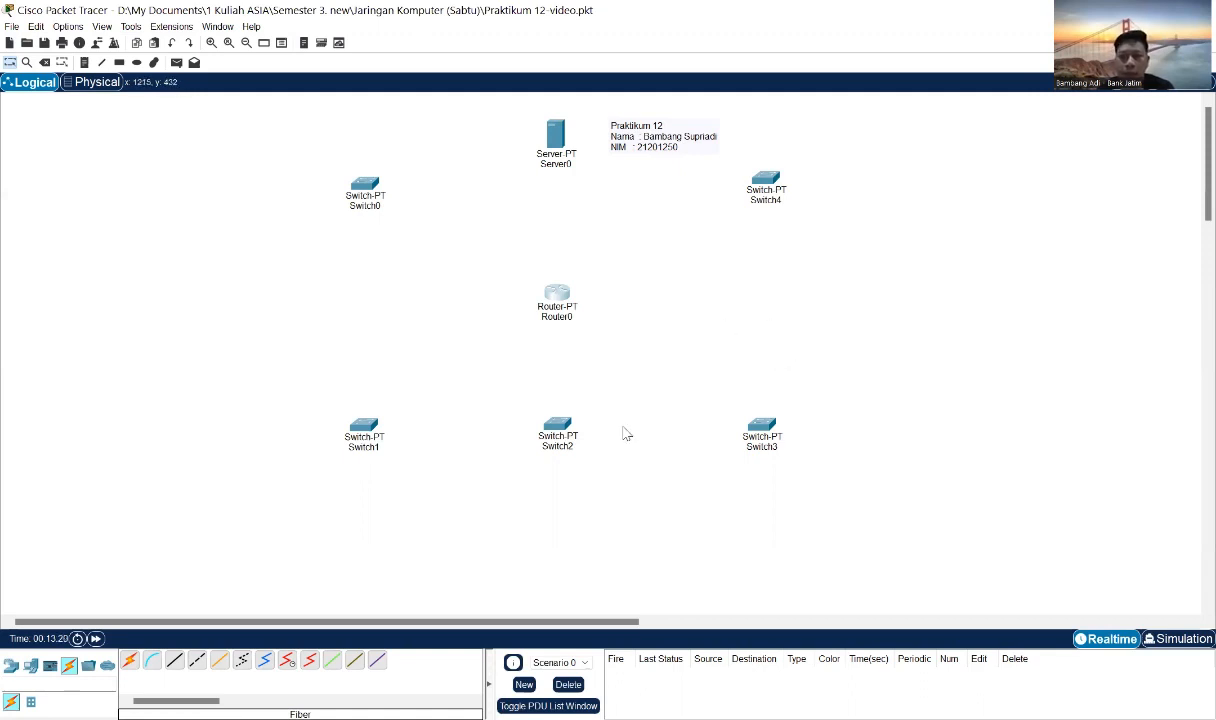
# Connect Server0's FastEthernet0 port to Router0's FastEthernet0/0 port with a copper cross-over cable.
pyautogui.click(195, 670)
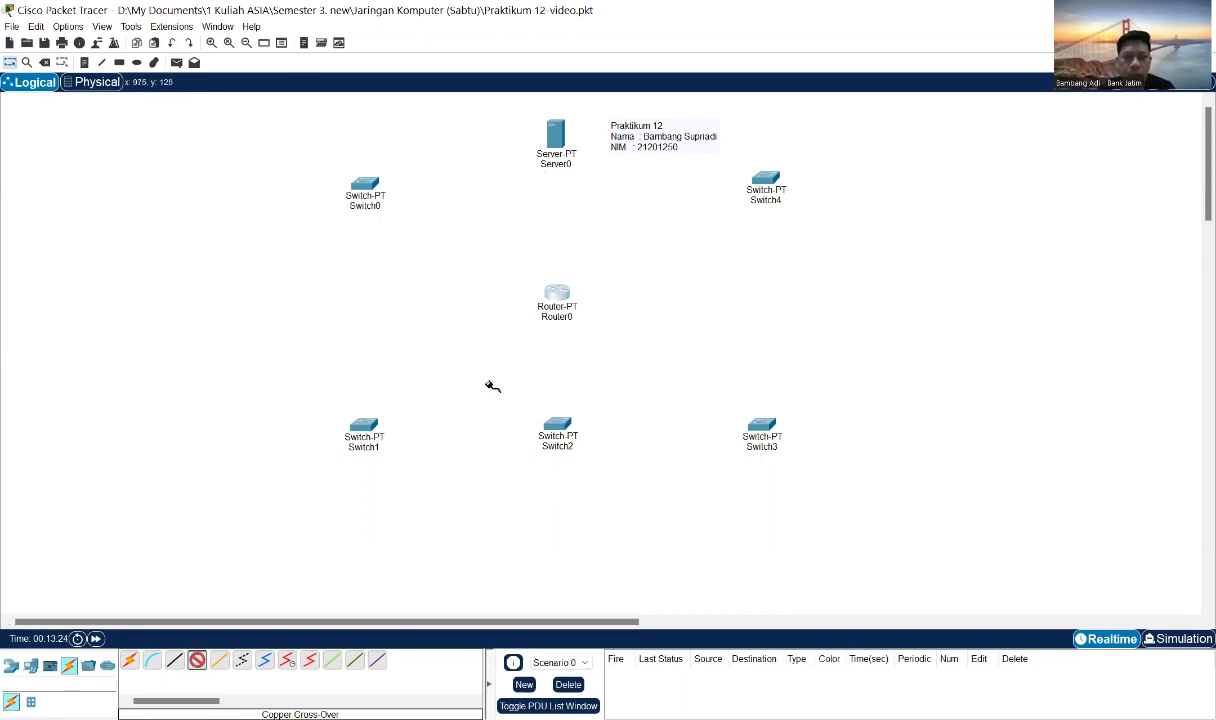
pyautogui.click(556, 146)
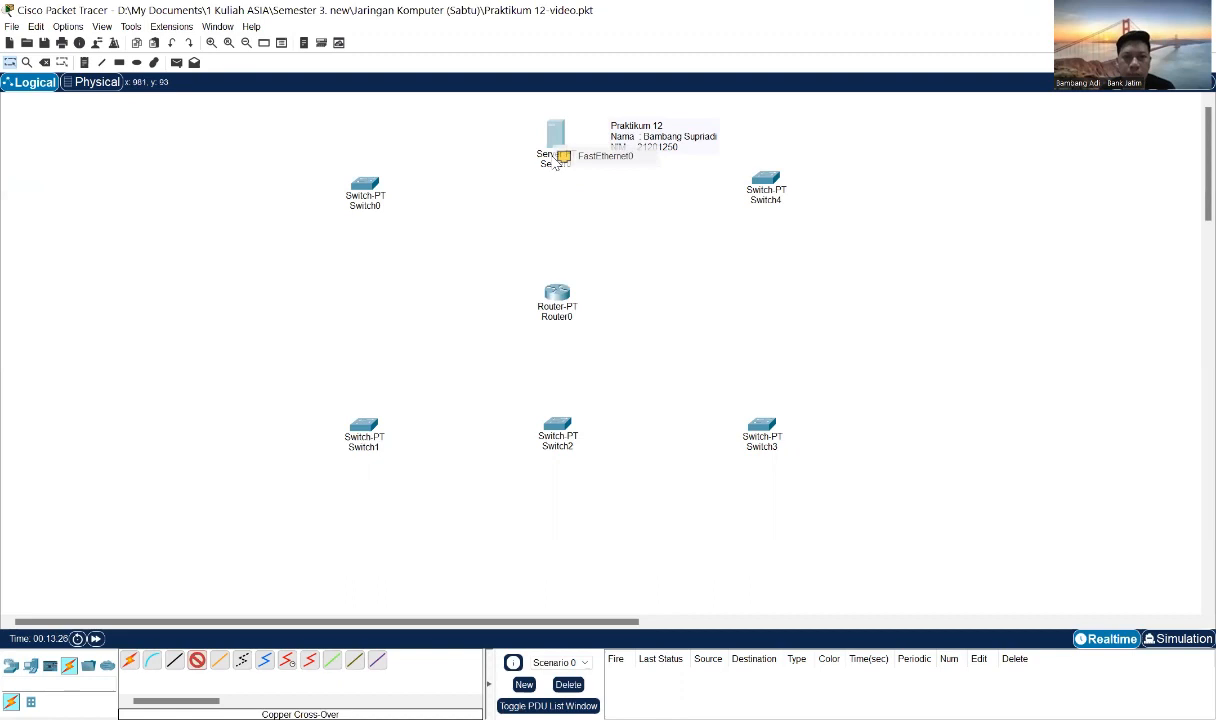
pyautogui.click(589, 160)
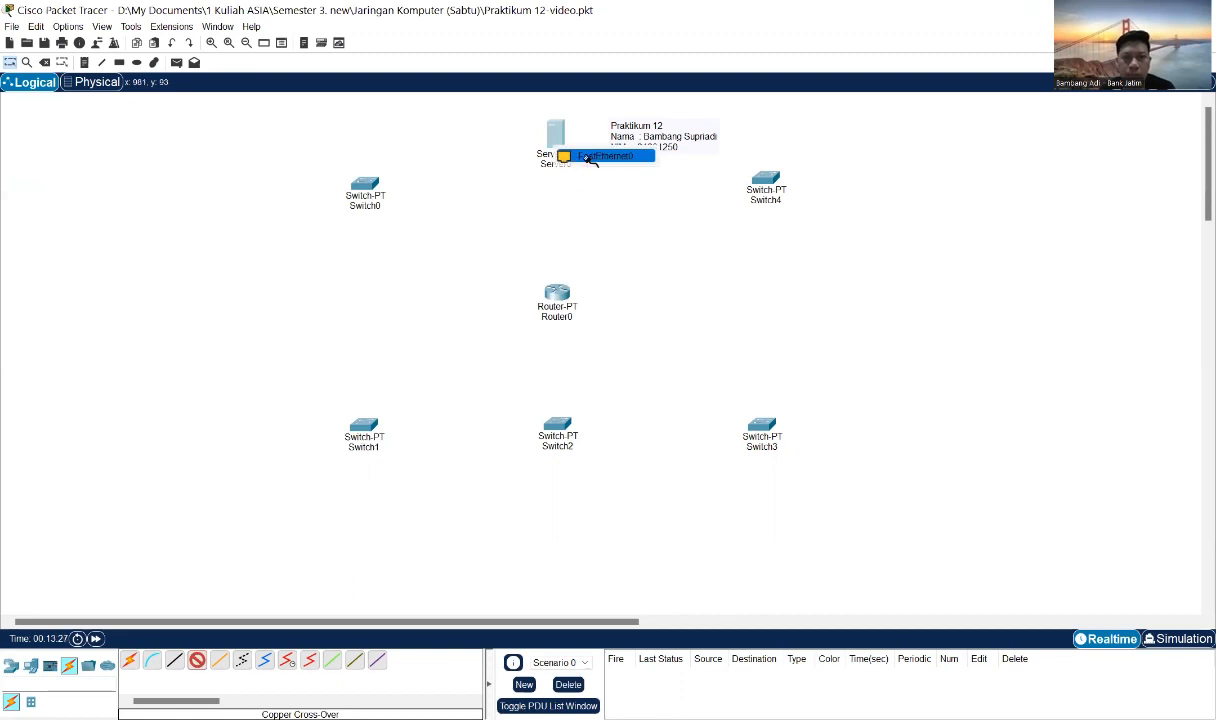
pyautogui.click(558, 296)
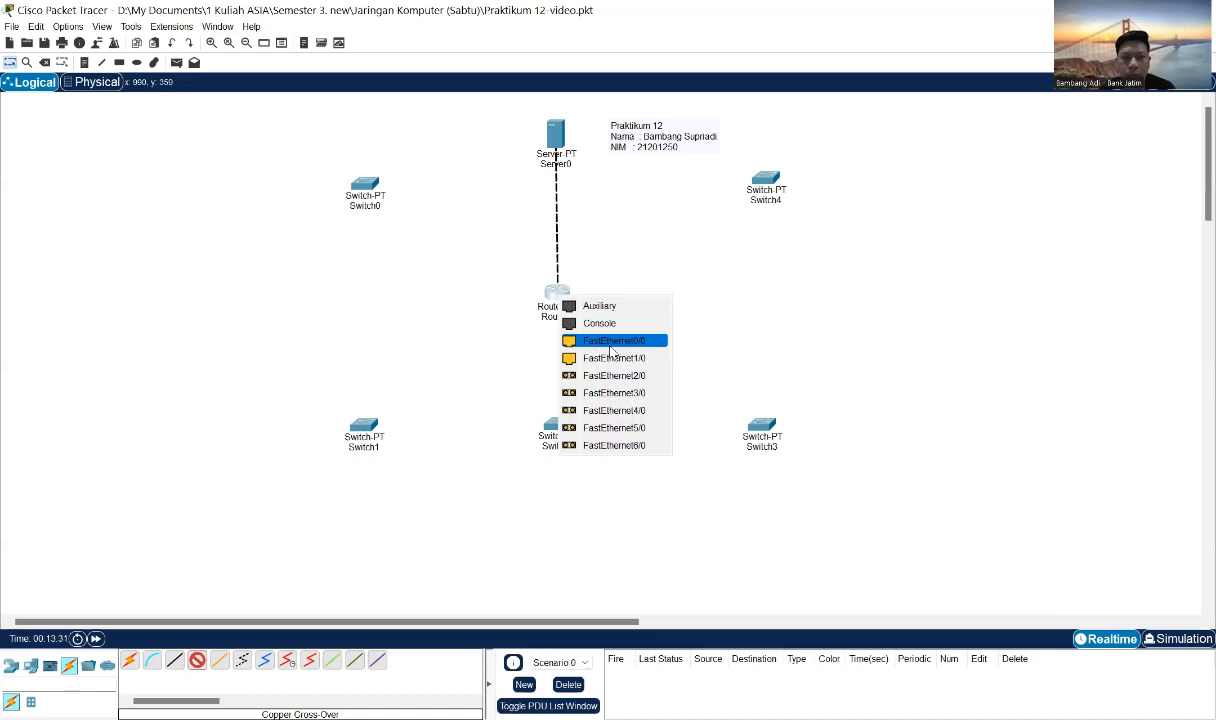
pyautogui.click(604, 342)
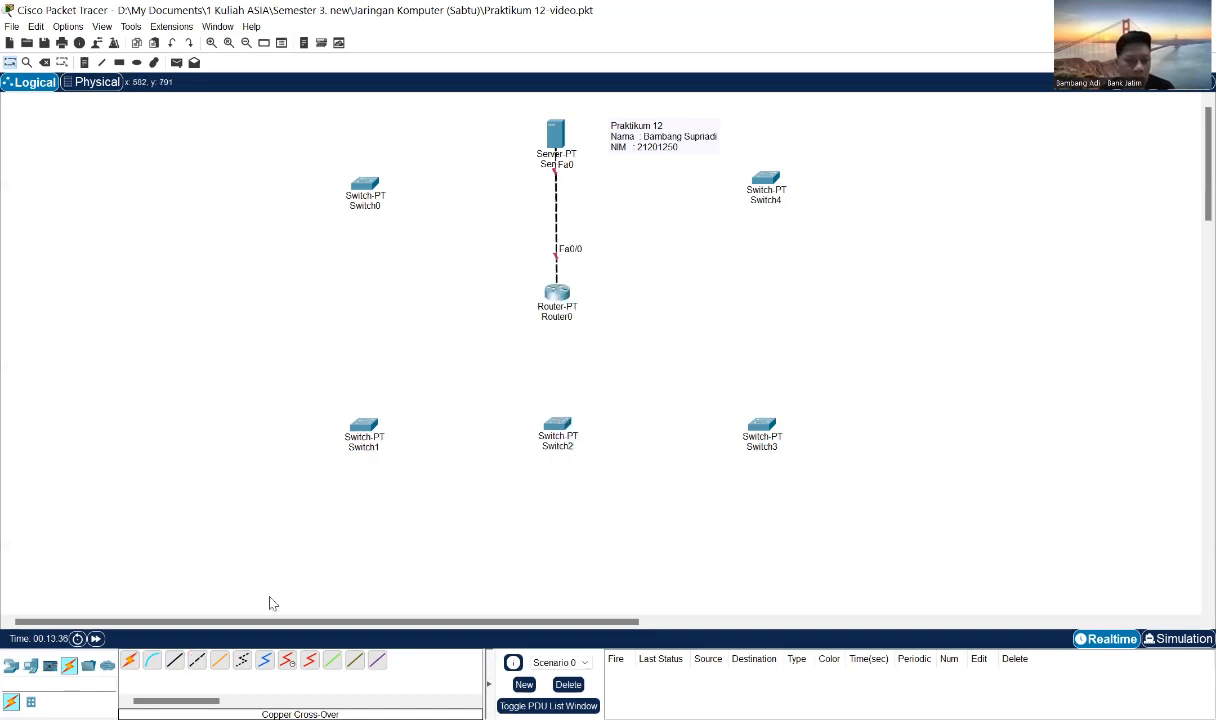
# Connect Router0's FastEthernet2/0 port to Switch0's FastEthernet4/1 port with a fiber cable.
pyautogui.click(219, 664)
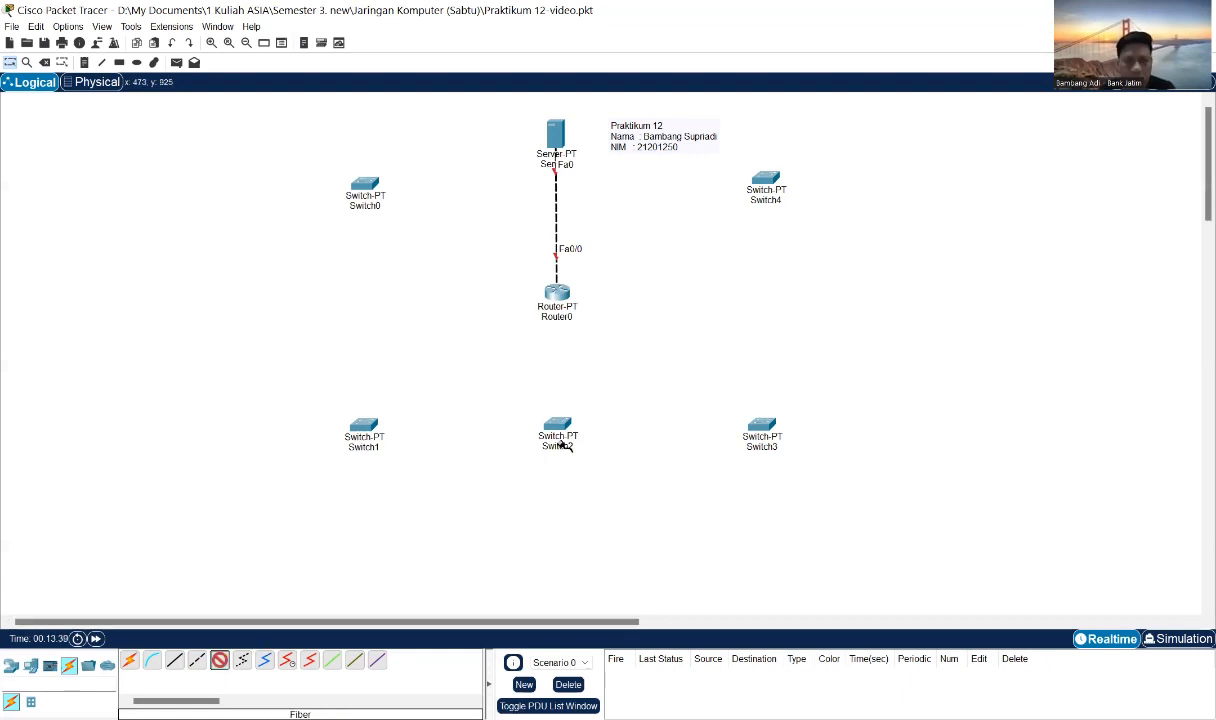
pyautogui.click(562, 293)
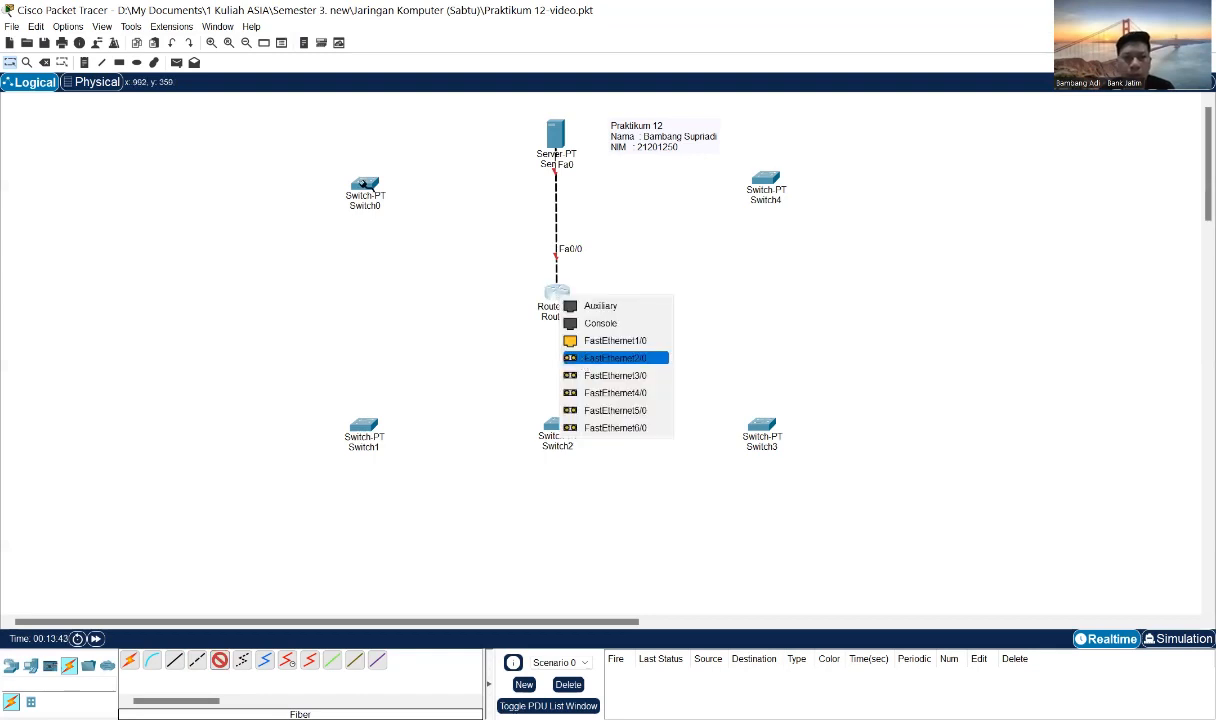
pyautogui.click(585, 358)
pyautogui.click(364, 187)
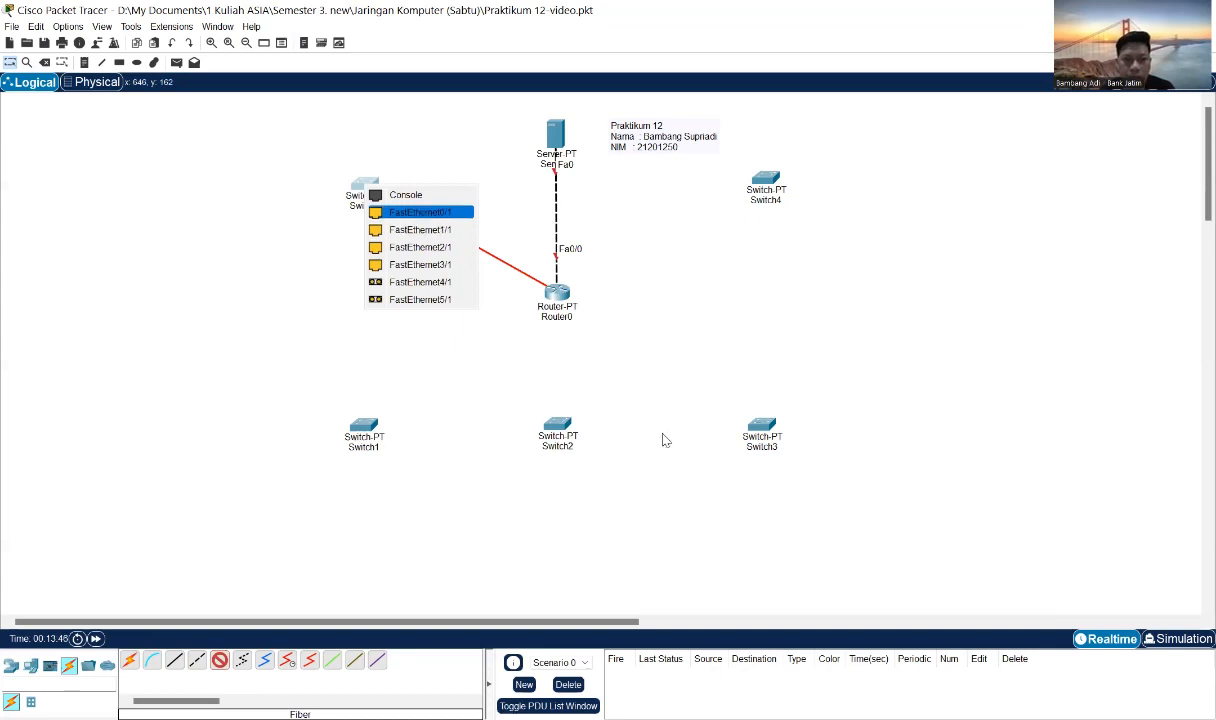
pyautogui.press('Return')
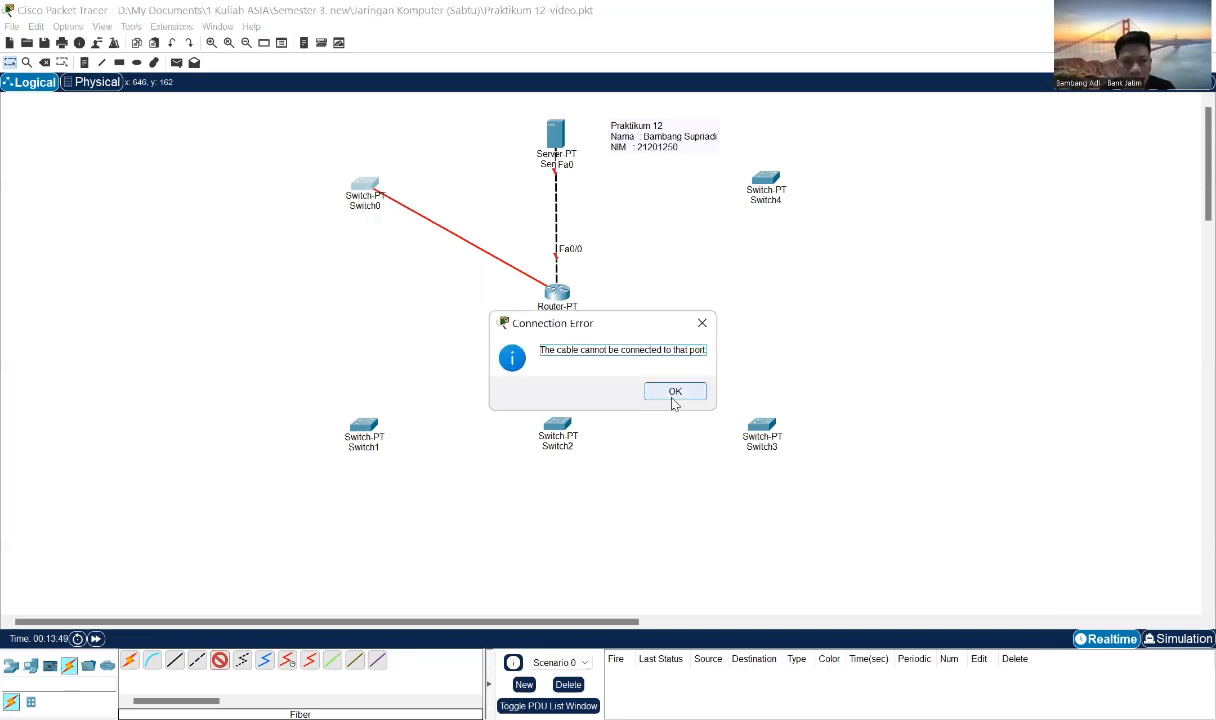
pyautogui.press('Return')
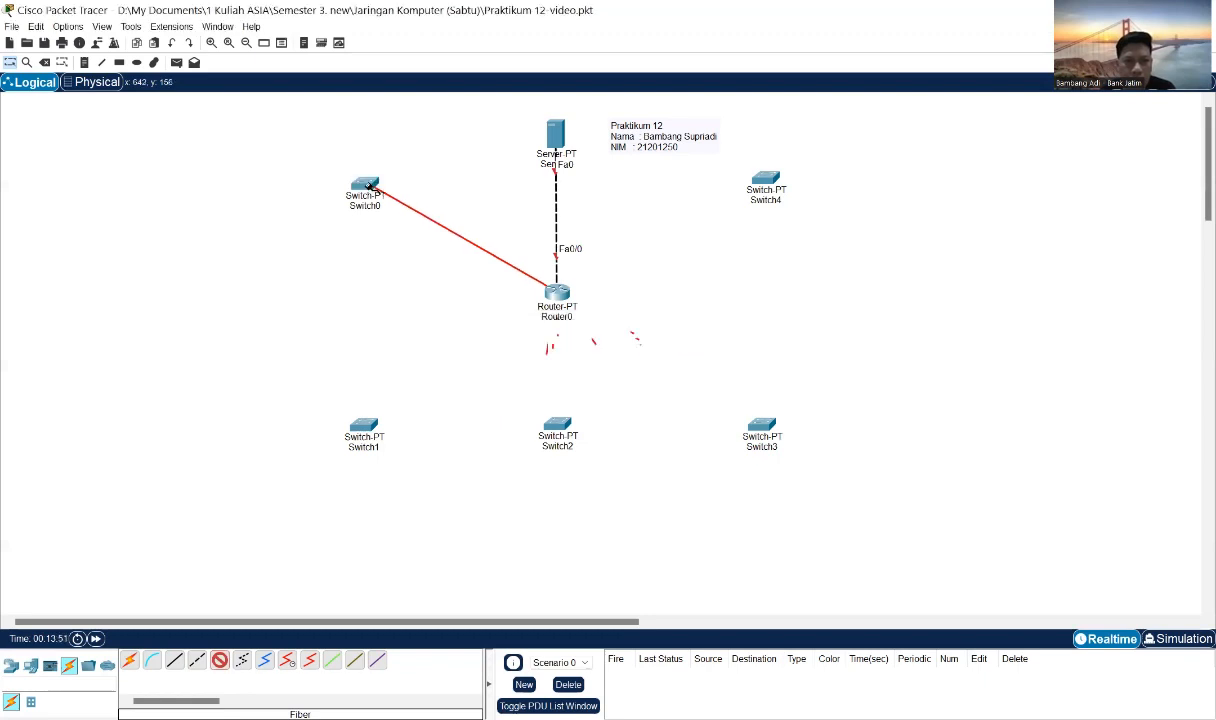
pyautogui.click(369, 190)
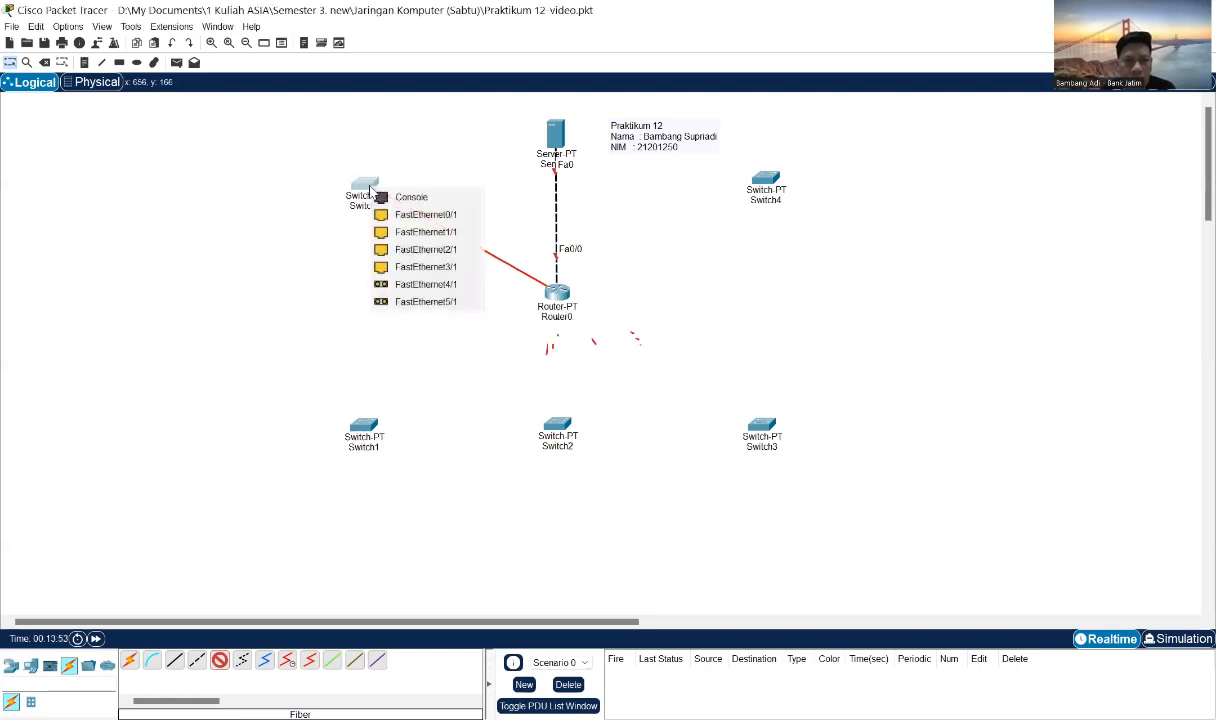
pyautogui.click(399, 285)
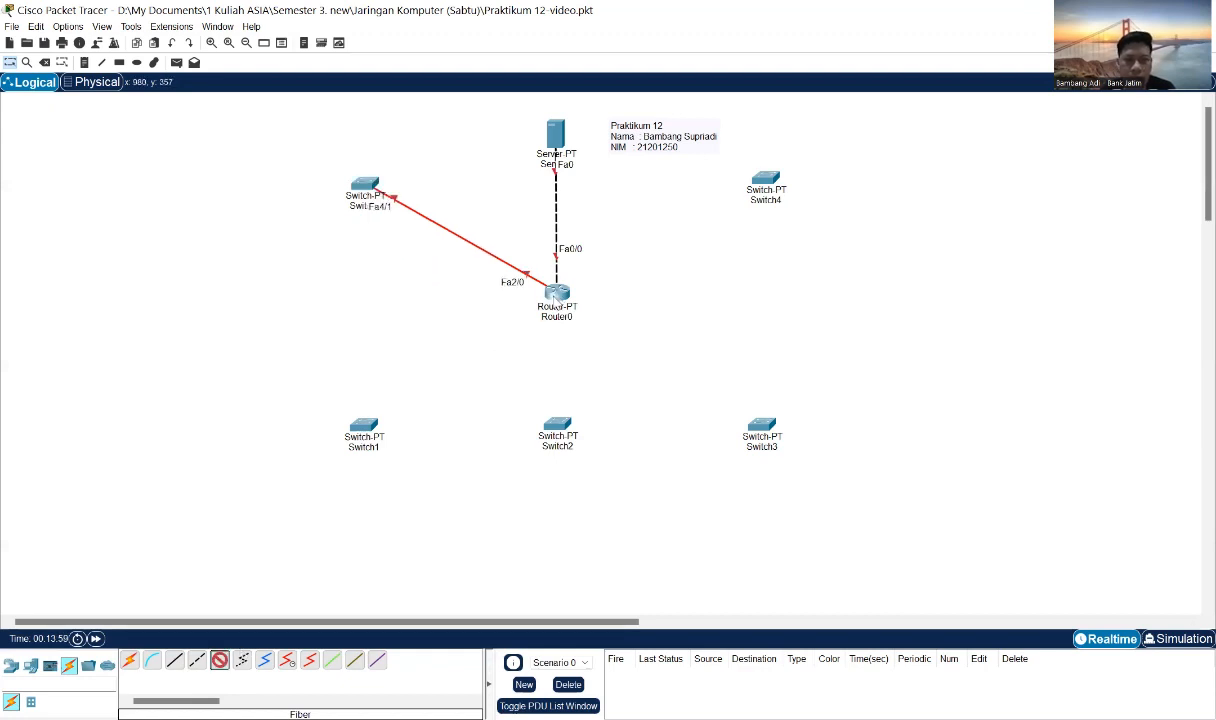
# Run a fiber cable from Router0's FastEthernet3/0 port to Switch1's FastEthernet4/1 port.
pyautogui.click(552, 309)
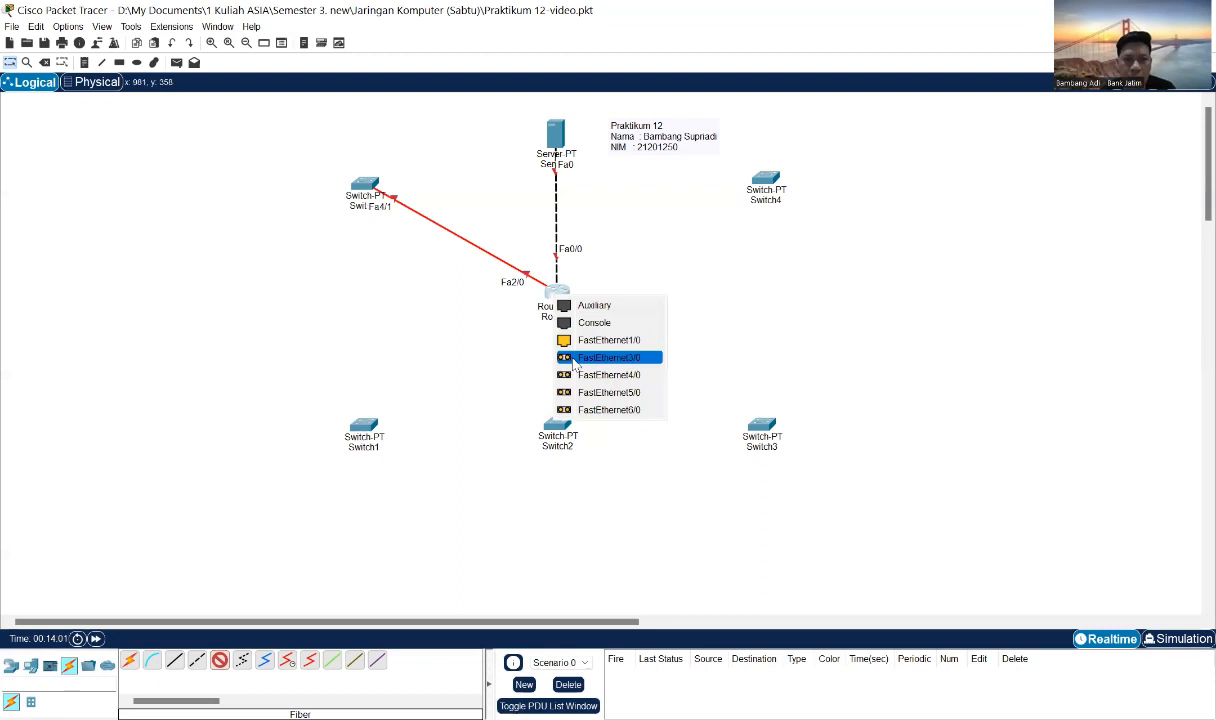
pyautogui.click(575, 362)
pyautogui.click(371, 425)
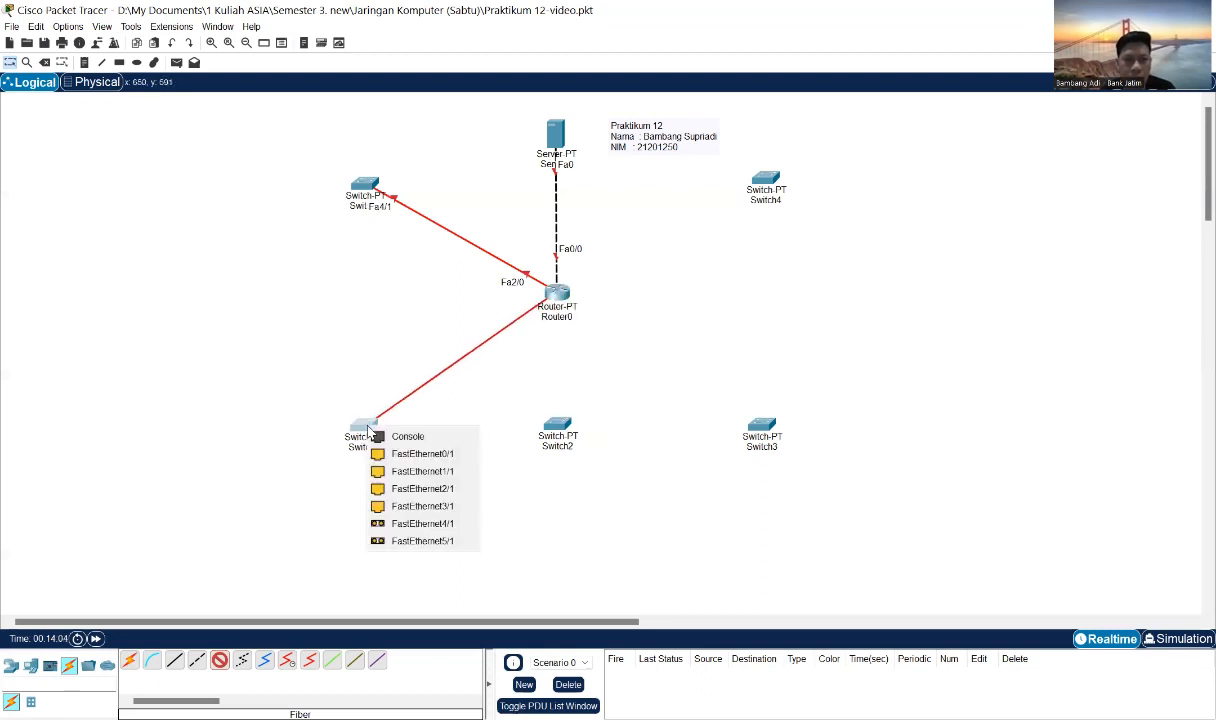
pyautogui.click(382, 524)
# Connect Router0's FastEthernet4/0 port to Switch2's FastEthernet4/1 port with a fiber cable.
pyautogui.click(221, 660)
pyautogui.click(550, 292)
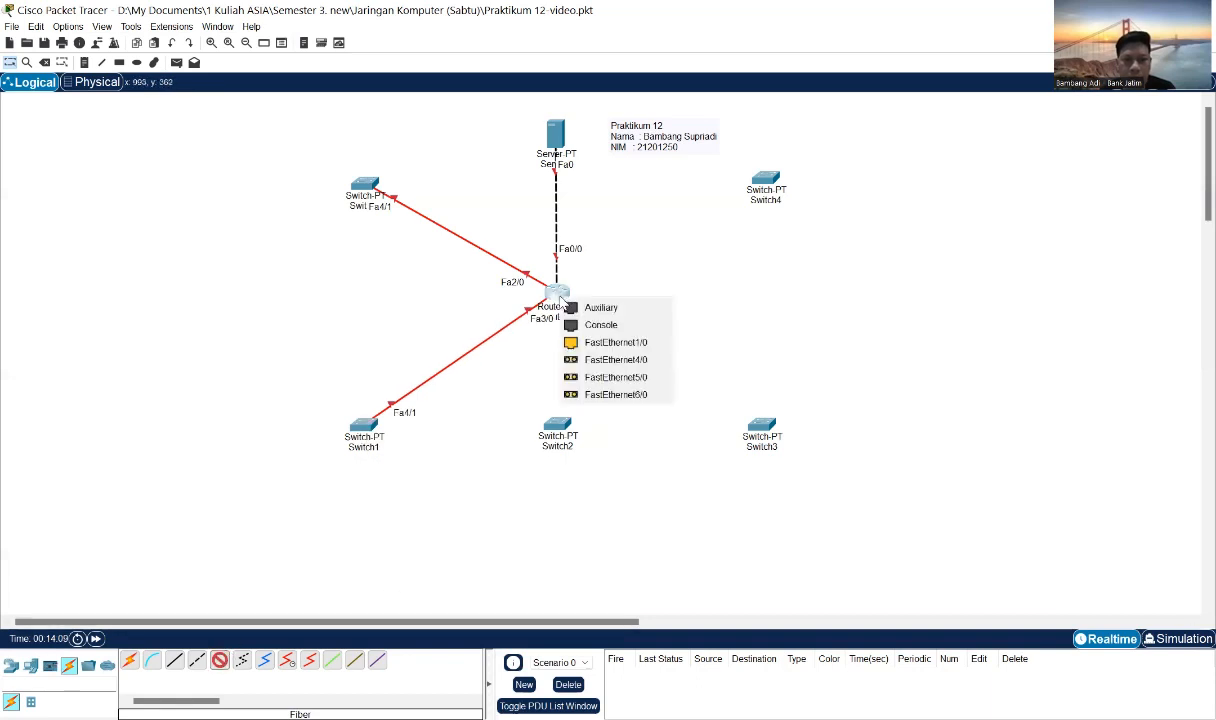
pyautogui.click(583, 362)
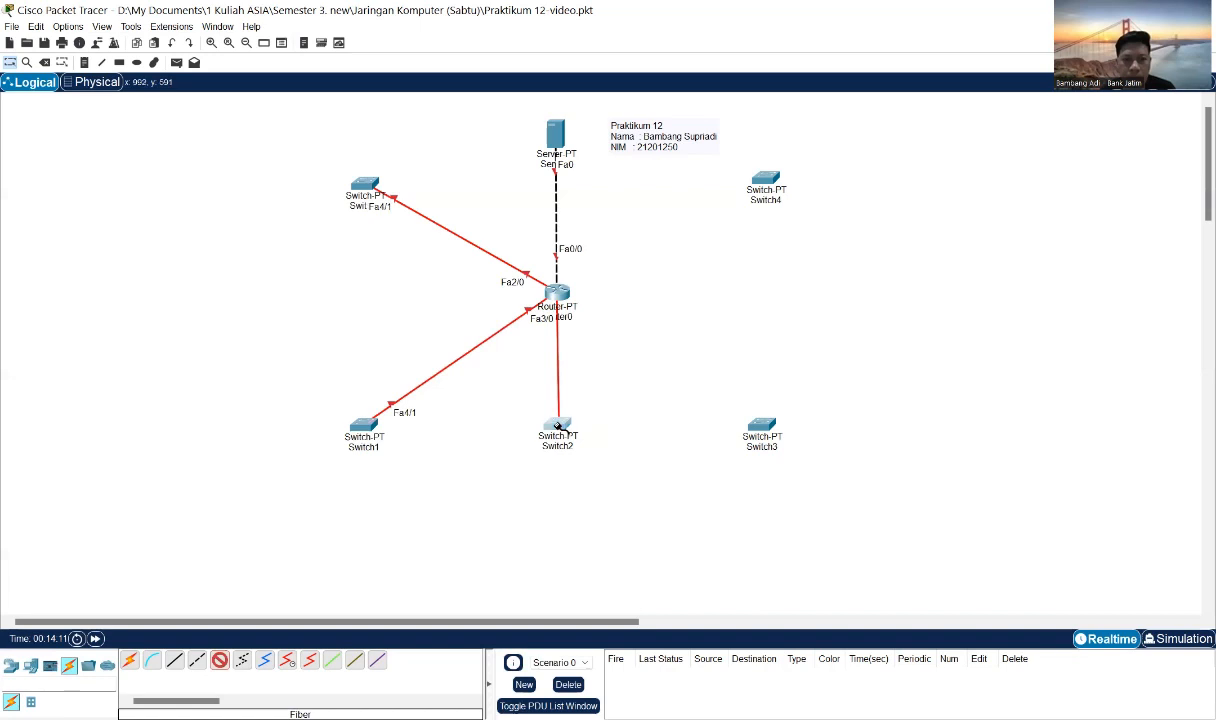
pyautogui.click(557, 424)
pyautogui.click(600, 523)
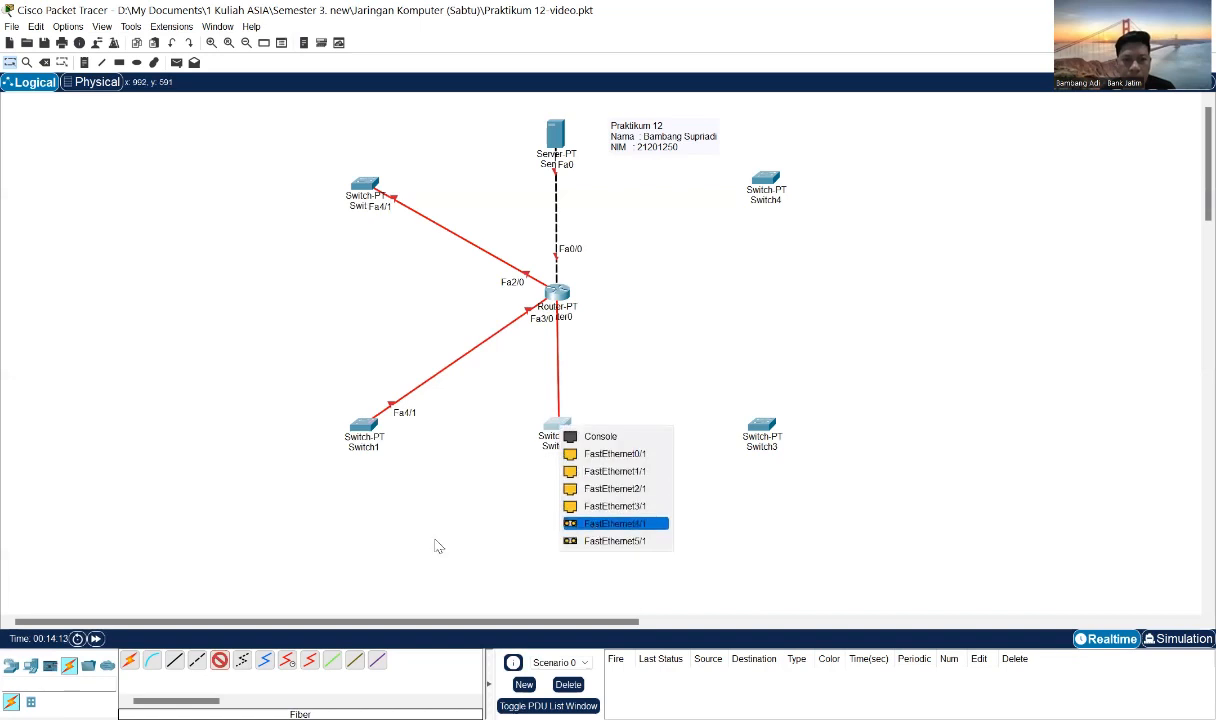
# Link Router0's FastEthernet5/0 port to Switch3's FastEthernet4/1 port with a fiber cable.
pyautogui.click(222, 661)
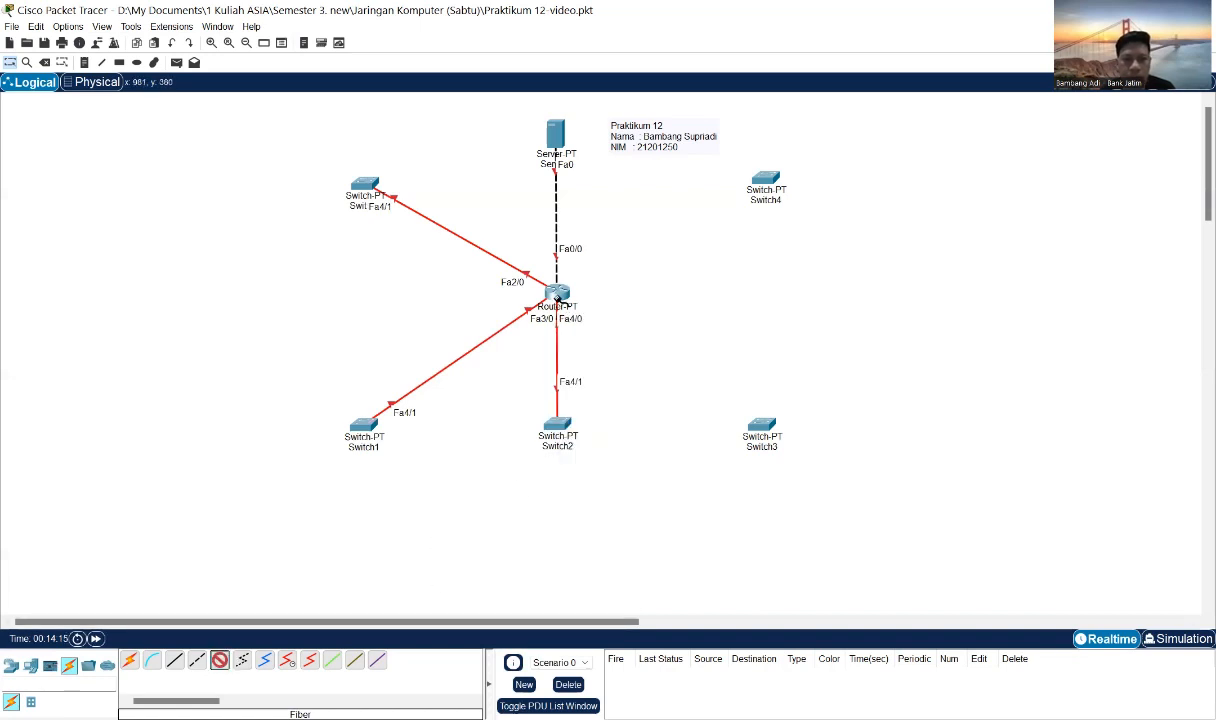
pyautogui.click(553, 290)
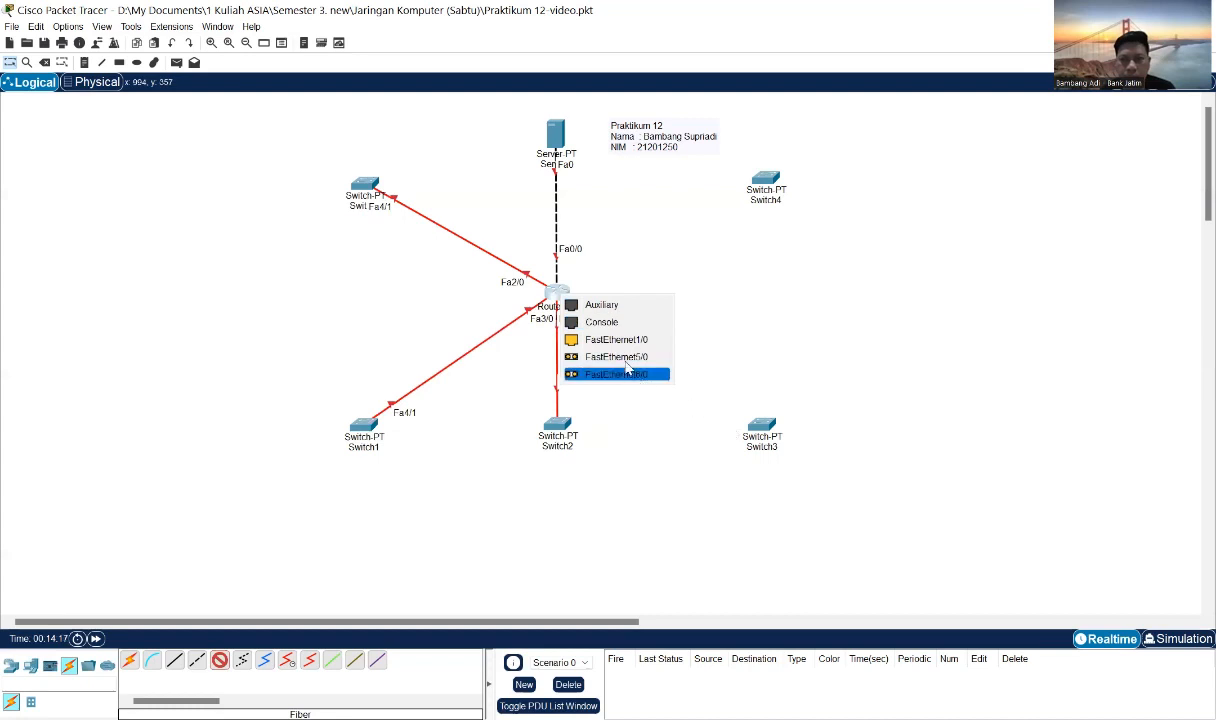
pyautogui.click(616, 357)
pyautogui.click(761, 426)
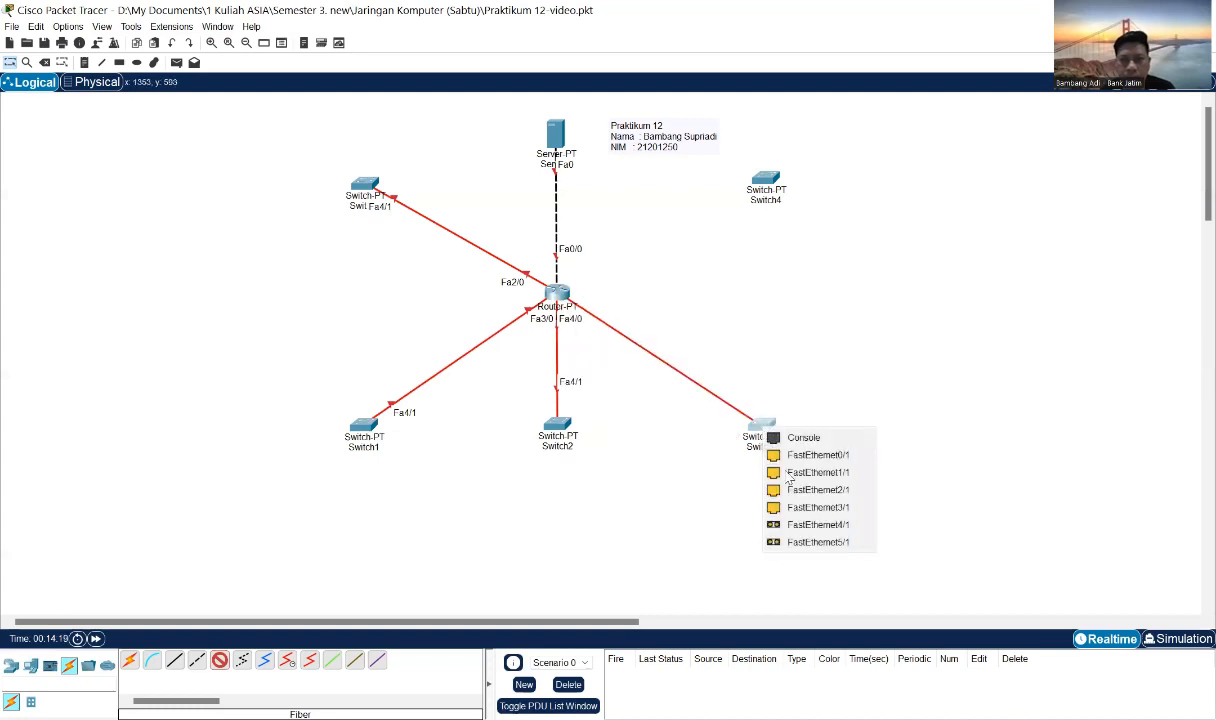
pyautogui.click(797, 527)
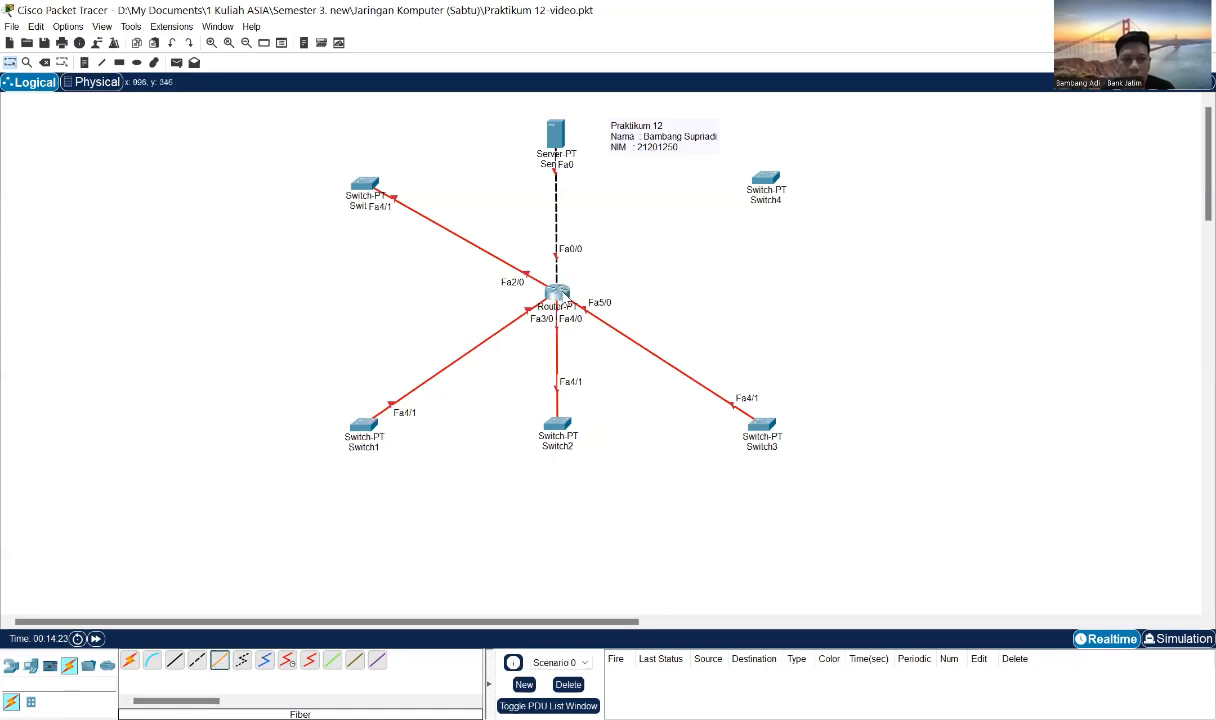
# Connect Router0's FastEthernet6/0 port to Switch4's FastEthernet4/1 port with a fiber cable.
pyautogui.click(561, 296)
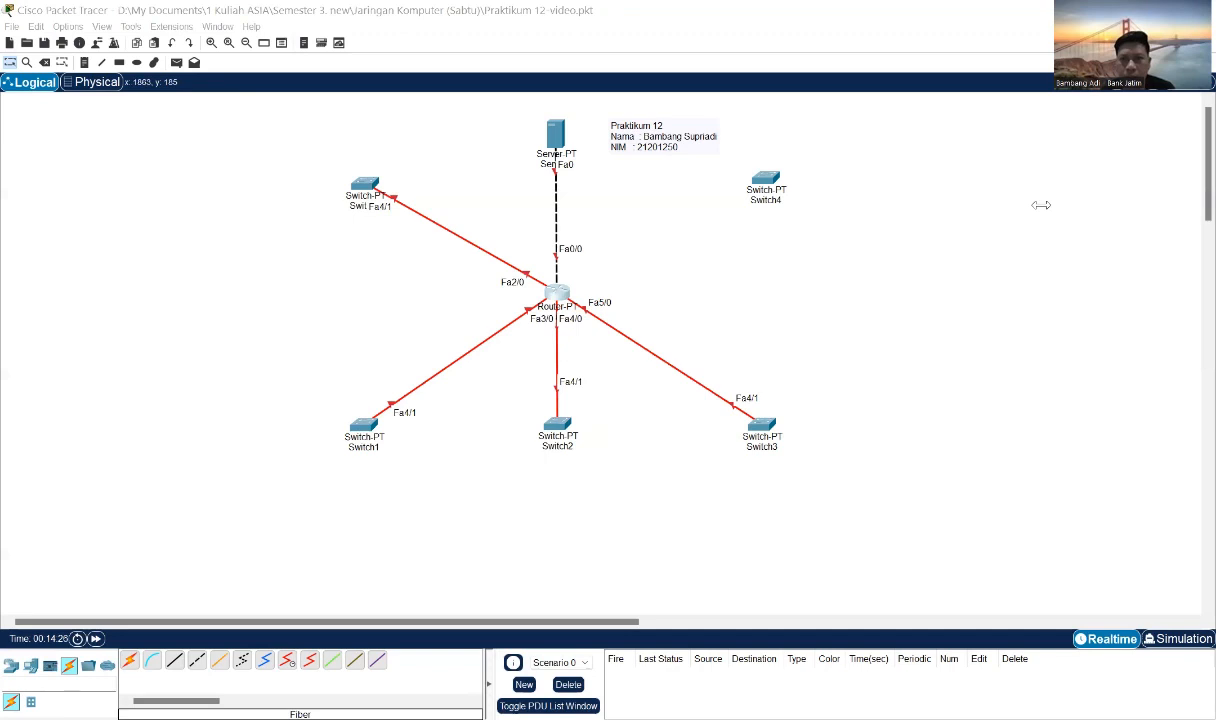
pyautogui.click(219, 659)
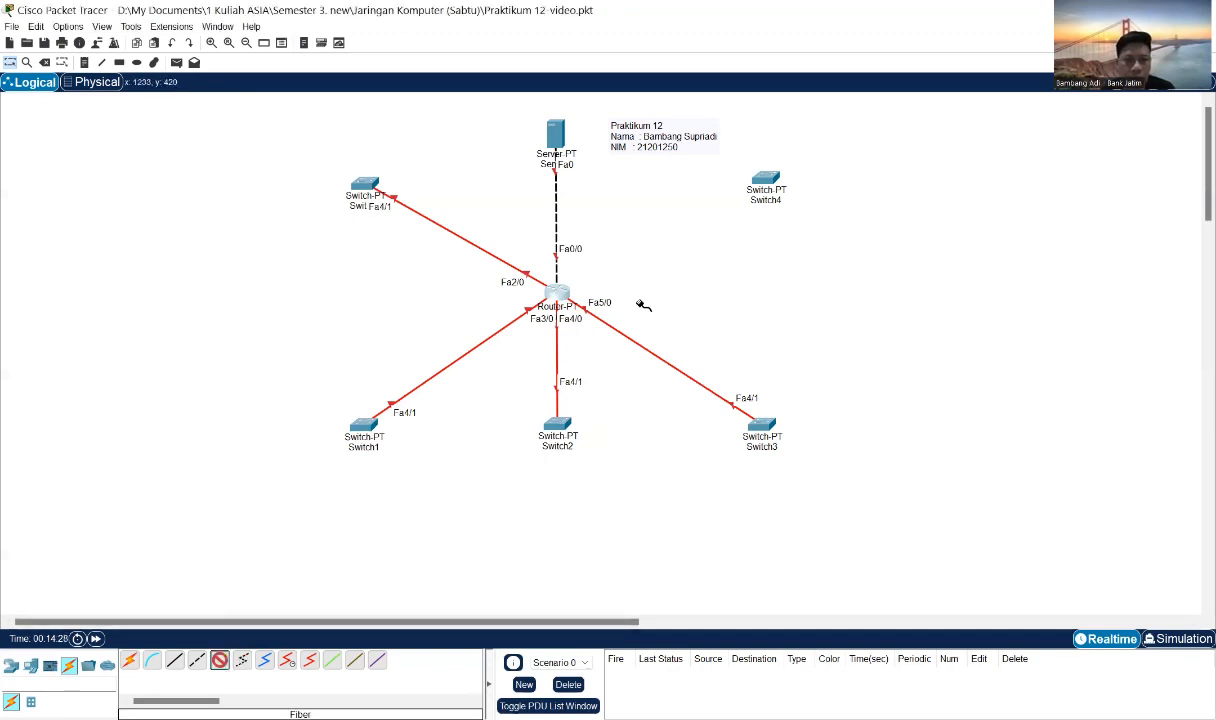
pyautogui.click(566, 296)
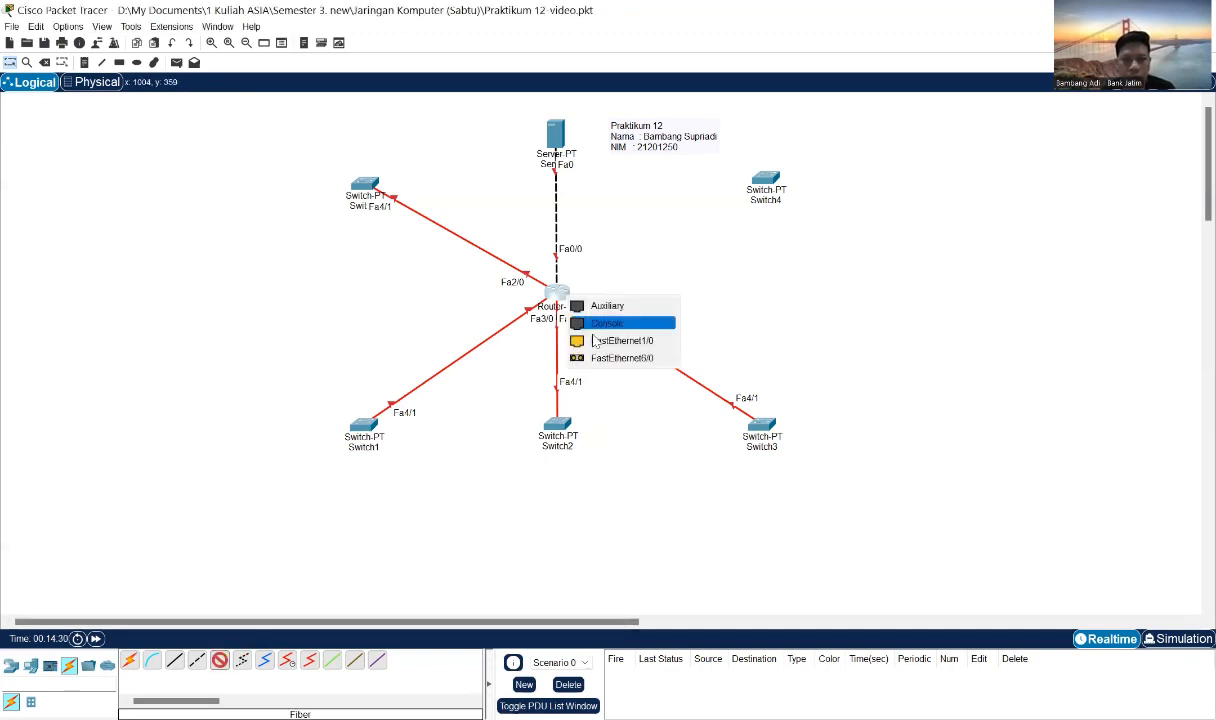
pyautogui.click(603, 358)
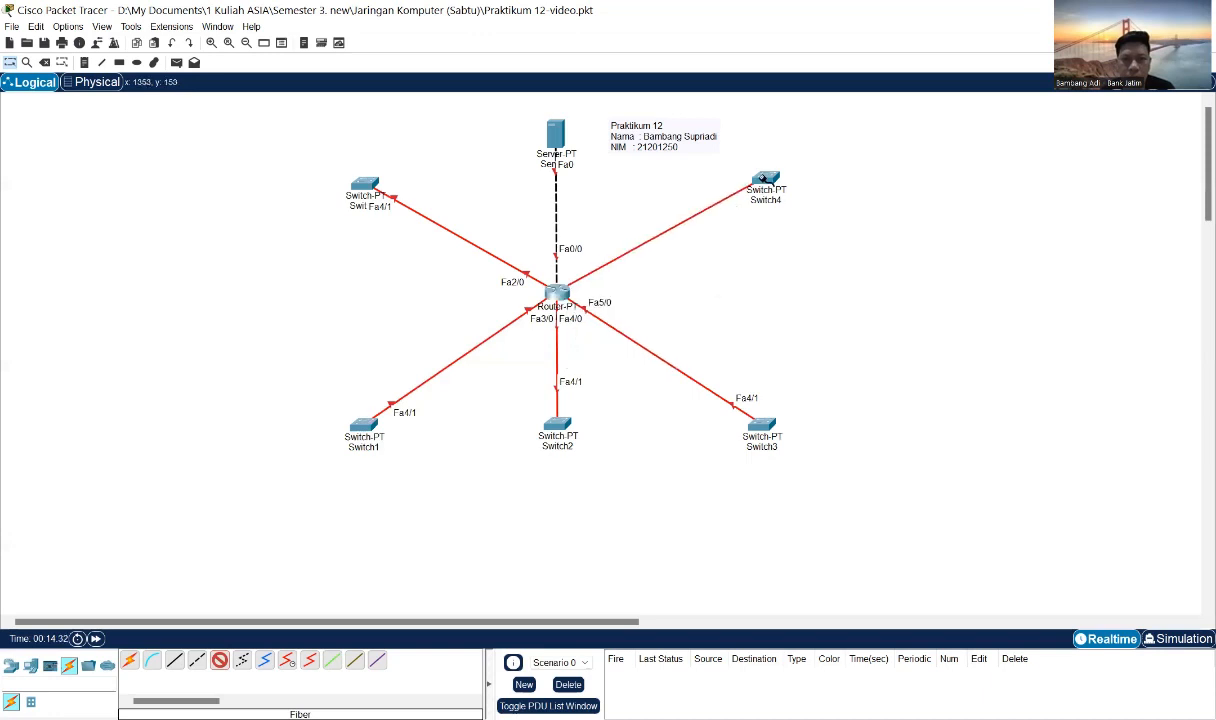
pyautogui.click(764, 180)
pyautogui.click(789, 274)
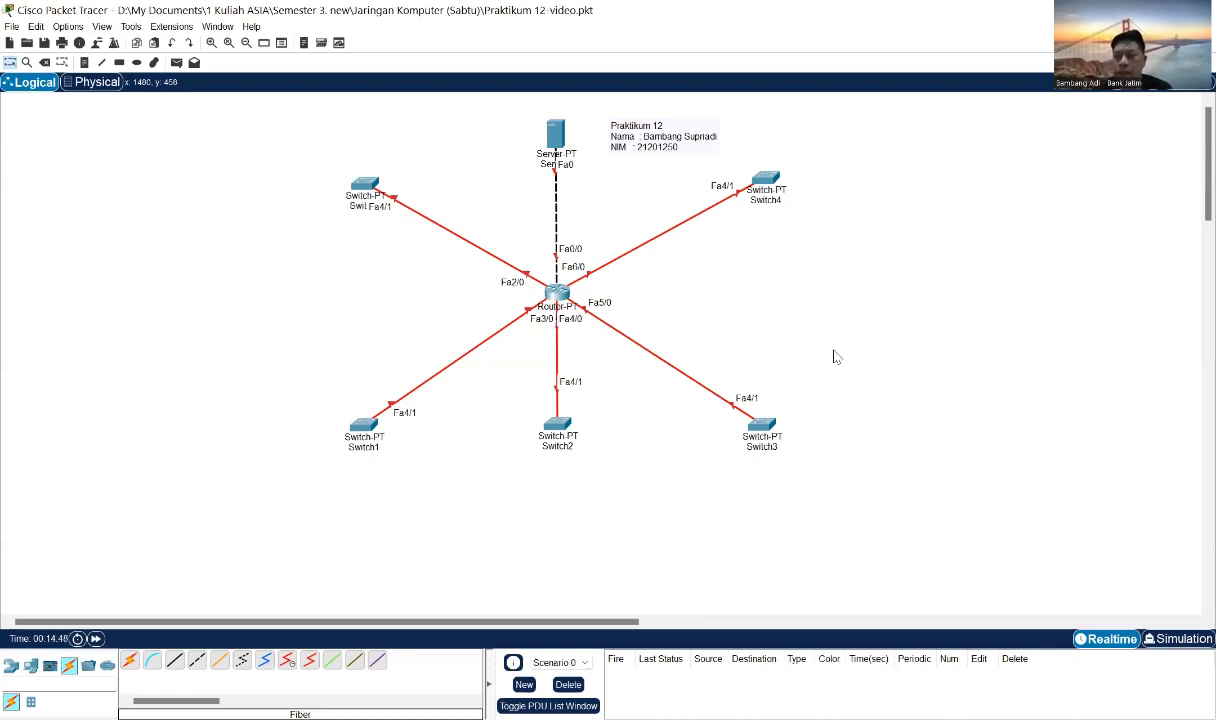
# Add three PC-PT end devices in a vertical column to the left of Switch0.
pyautogui.click(31, 668)
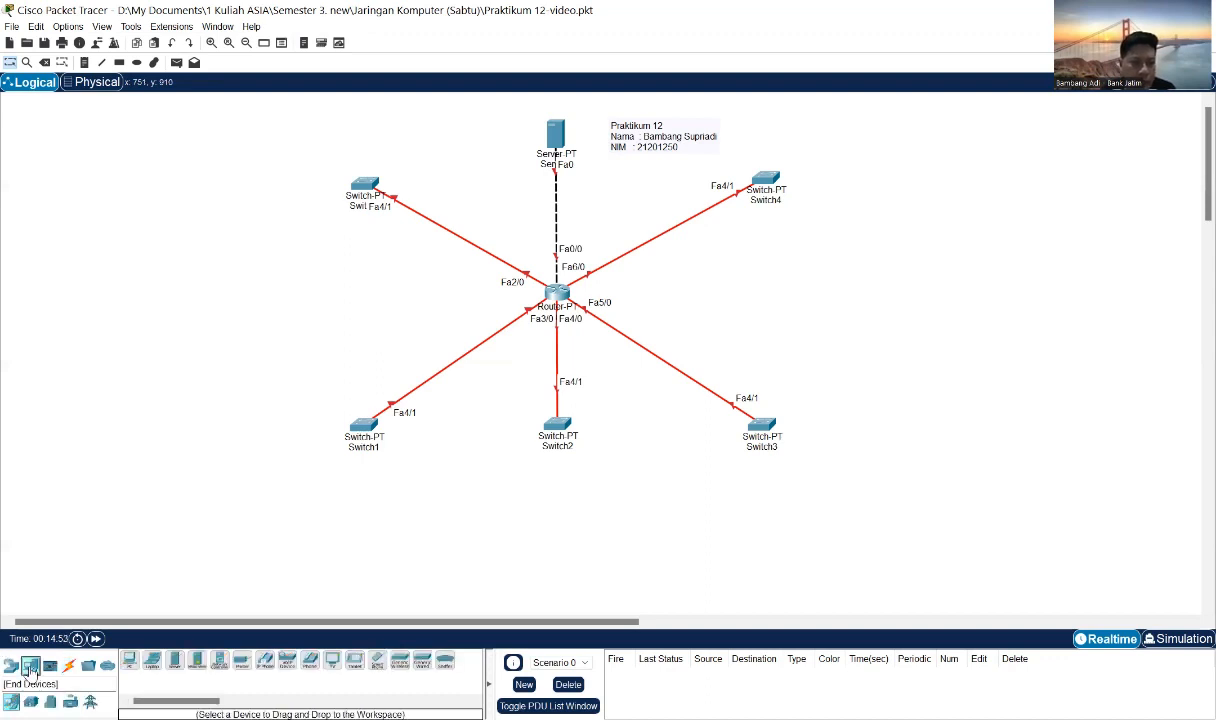
pyautogui.click(130, 664)
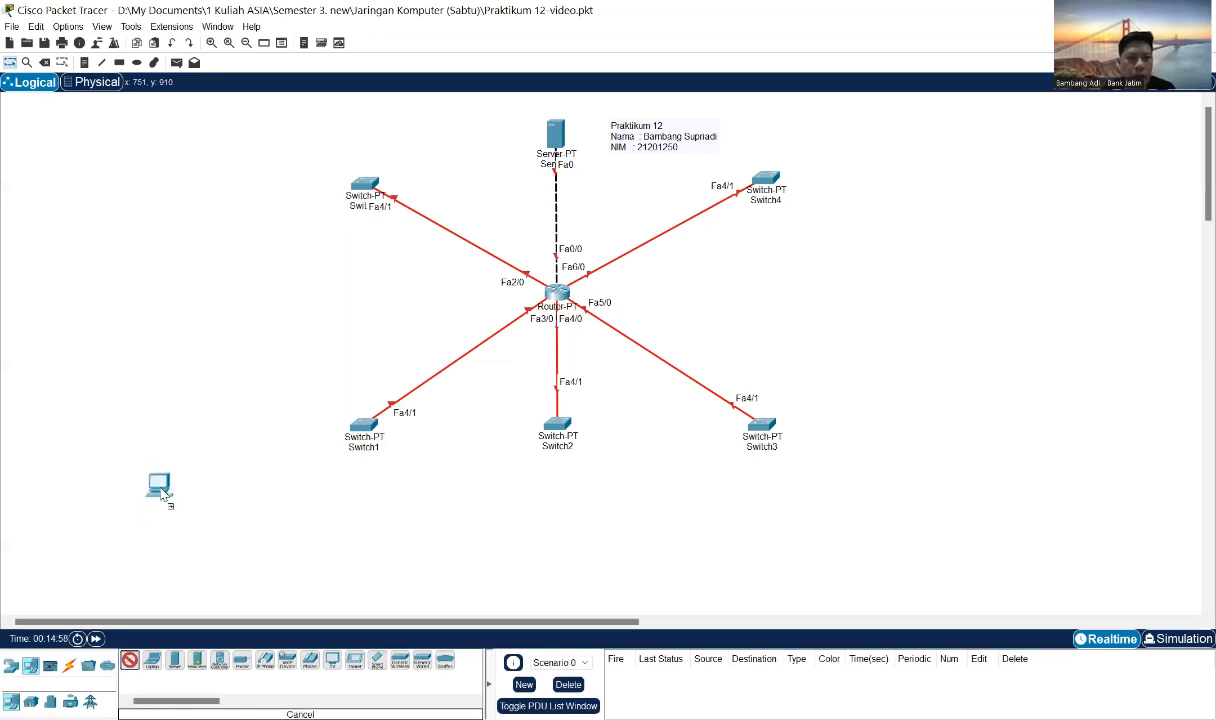
pyautogui.click(152, 533)
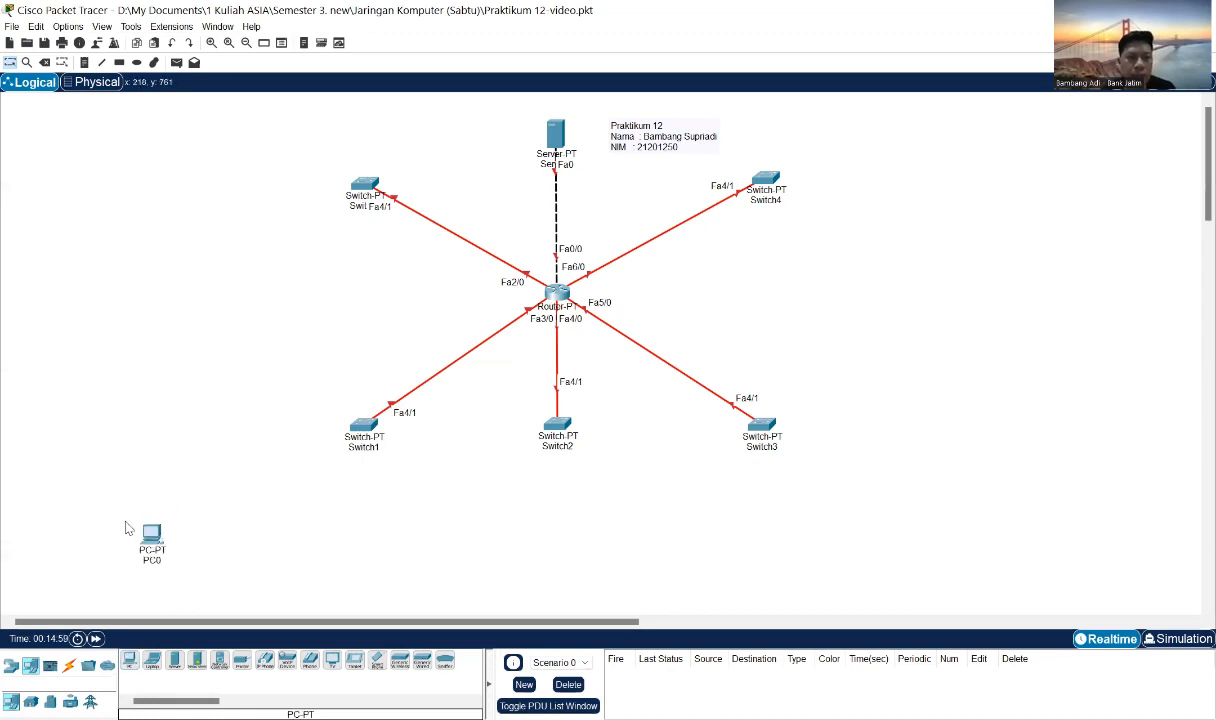
pyautogui.moveTo(151, 537); pyautogui.dragTo(208, 356)
pyautogui.moveTo(211, 428); pyautogui.dragTo(254, 139)
pyautogui.moveTo(128, 668); pyautogui.dragTo(259, 200)
pyautogui.moveTo(128, 668); pyautogui.dragTo(256, 268)
# Add three more PC-PT end devices in a vertical column to the left of Switch1.
pyautogui.moveTo(127, 668); pyautogui.dragTo(259, 404)
pyautogui.moveTo(129, 664); pyautogui.dragTo(257, 480)
pyautogui.moveTo(129, 664); pyautogui.dragTo(255, 563)
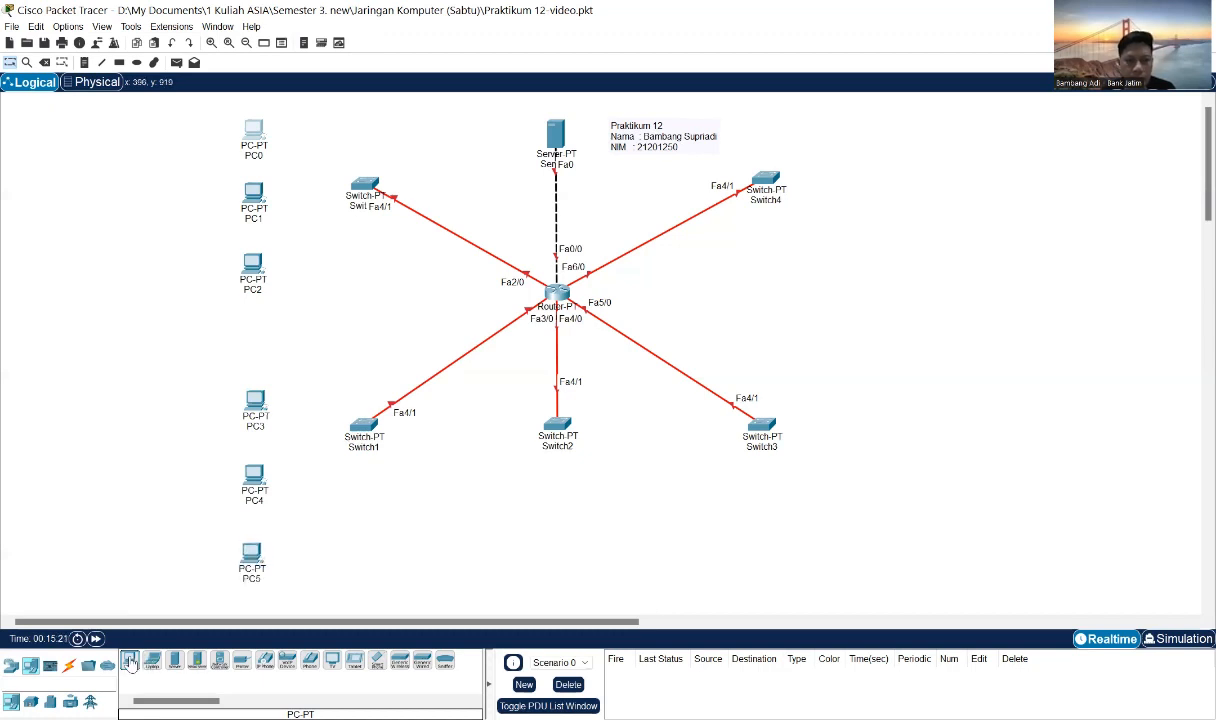
# Add three PC-PT devices in a row below Switch2 and three in a vertical column to the right of Switch3.
pyautogui.moveTo(130, 662); pyautogui.dragTo(558, 511)
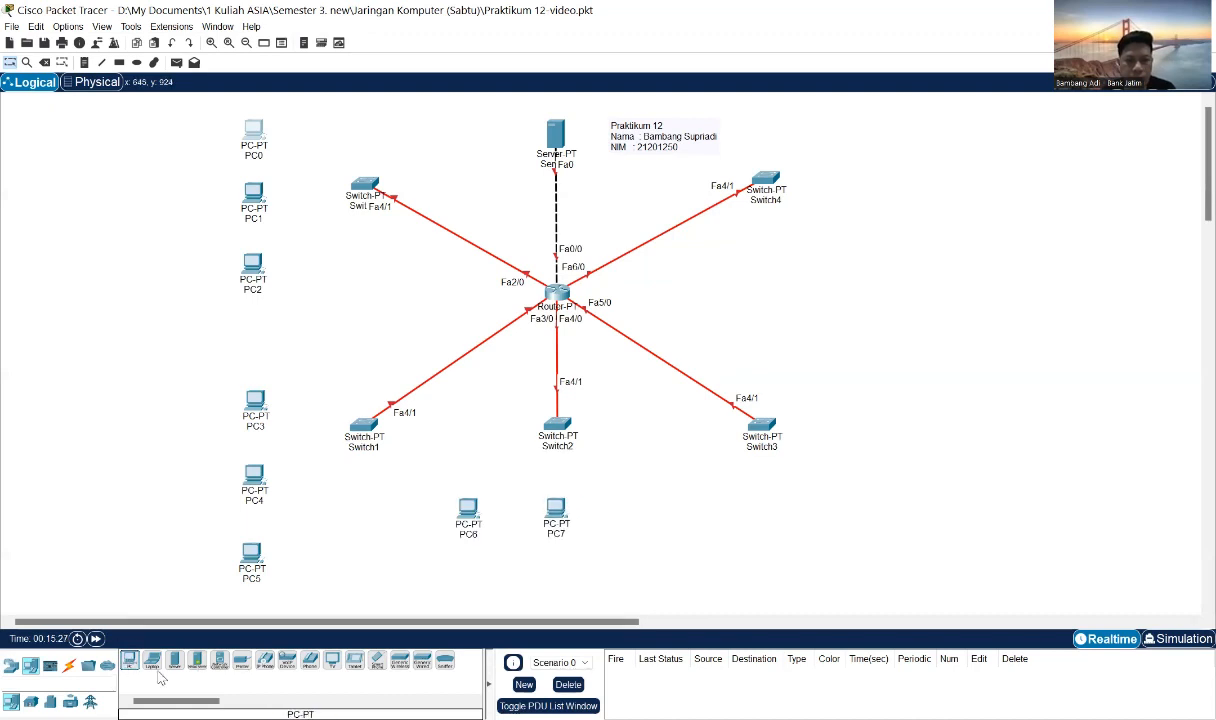
pyautogui.moveTo(130, 662); pyautogui.dragTo(602, 498)
pyautogui.moveTo(130, 662); pyautogui.dragTo(841, 518)
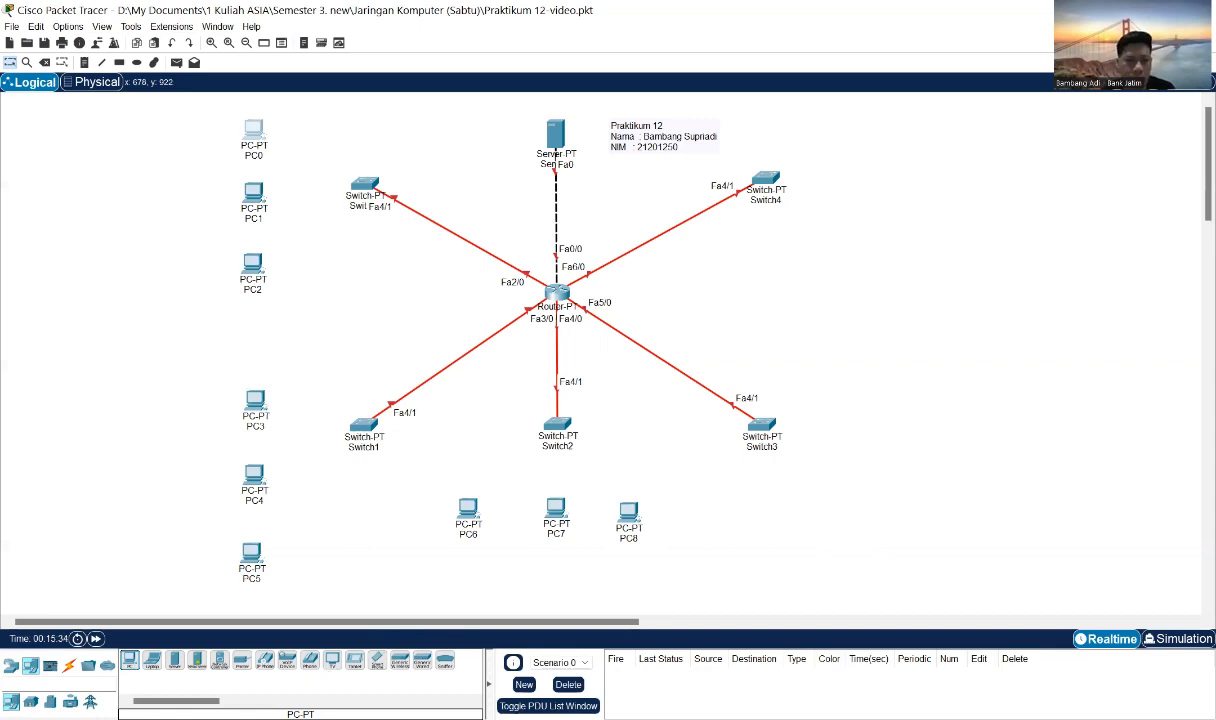
pyautogui.moveTo(130, 662); pyautogui.dragTo(838, 454)
pyautogui.moveTo(129, 660); pyautogui.dragTo(836, 378)
# Add three more PC-PT end devices to the right of Switch4.
pyautogui.moveTo(136, 666); pyautogui.dragTo(828, 248)
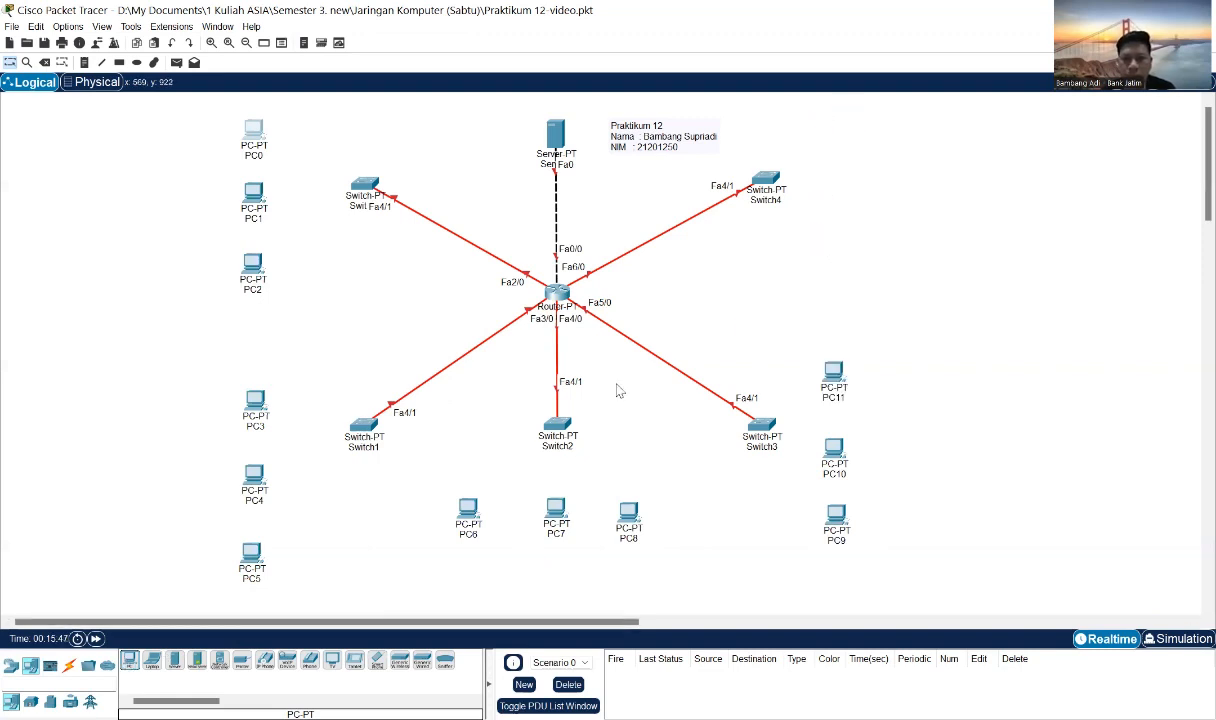
pyautogui.moveTo(128, 668); pyautogui.dragTo(860, 188)
pyautogui.moveTo(128, 668); pyautogui.dragTo(856, 121)
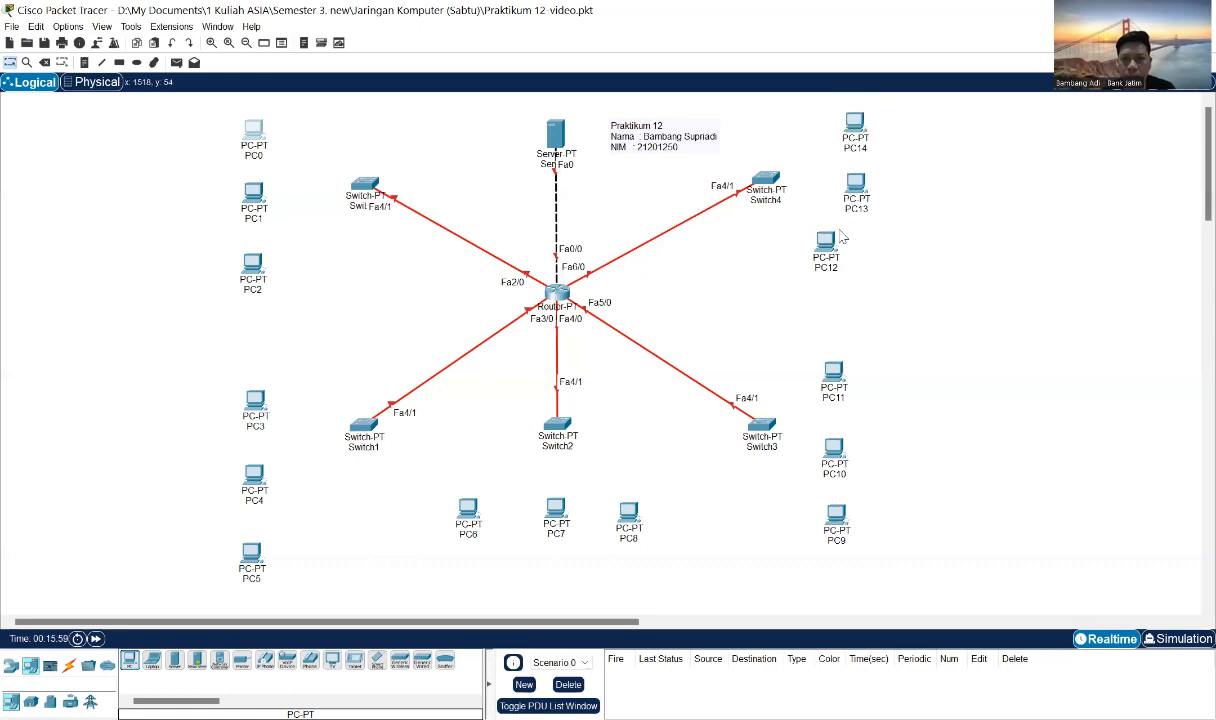
# Align PC12, PC11, PC10 and PC9 in one column beneath PC13, and level PC8 with PC7.
pyautogui.moveTo(824, 240); pyautogui.dragTo(858, 250)
pyautogui.moveTo(847, 375); pyautogui.dragTo(859, 372)
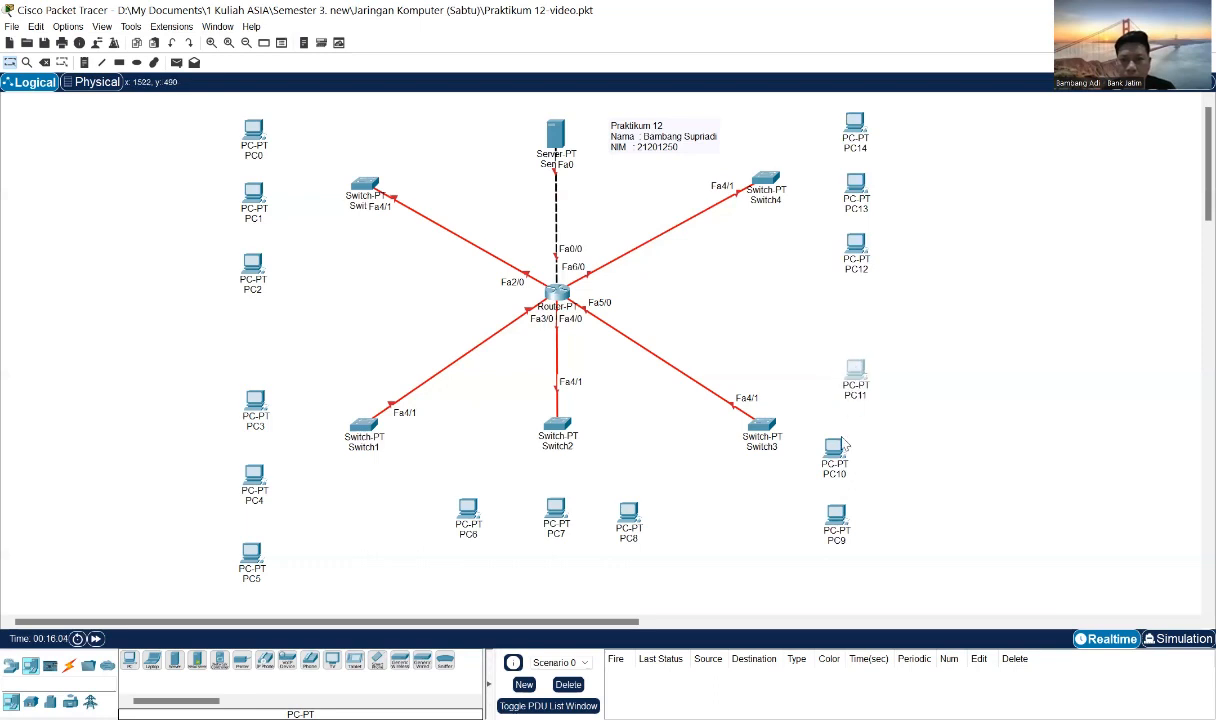
pyautogui.moveTo(836, 450); pyautogui.dragTo(854, 427)
pyautogui.moveTo(856, 368); pyautogui.dragTo(854, 355)
pyautogui.moveTo(847, 528); pyautogui.dragTo(880, 502)
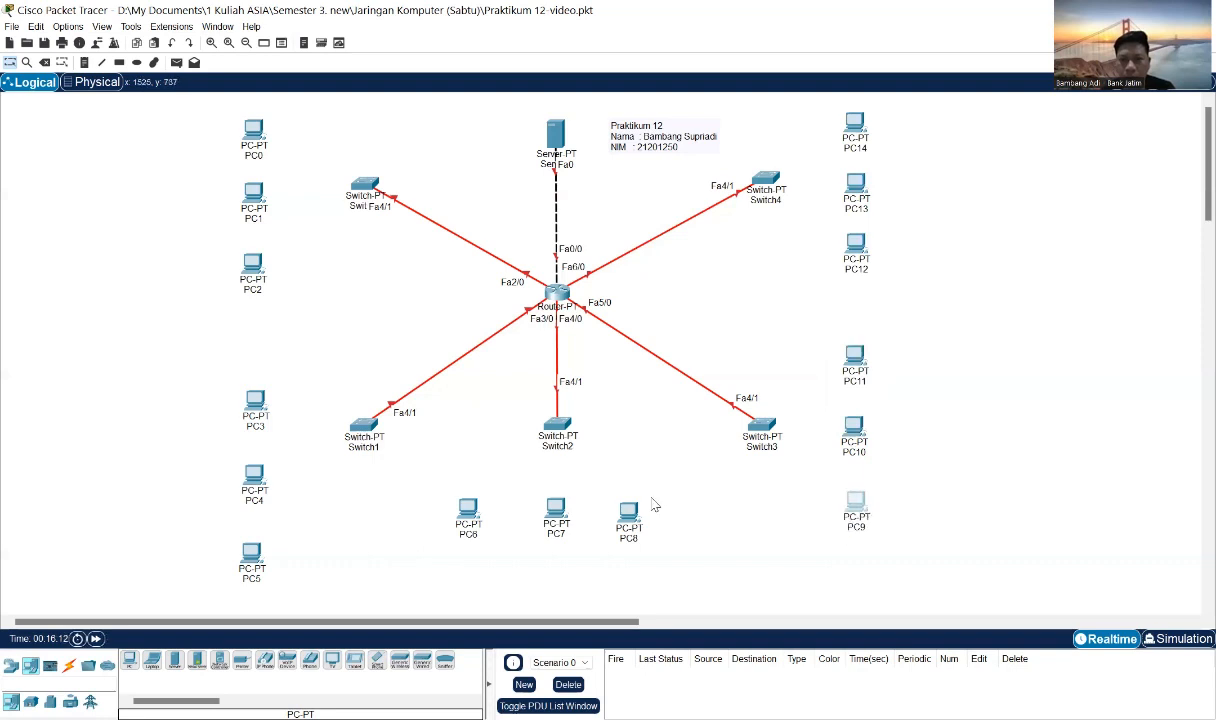
pyautogui.moveTo(630, 513); pyautogui.dragTo(630, 509)
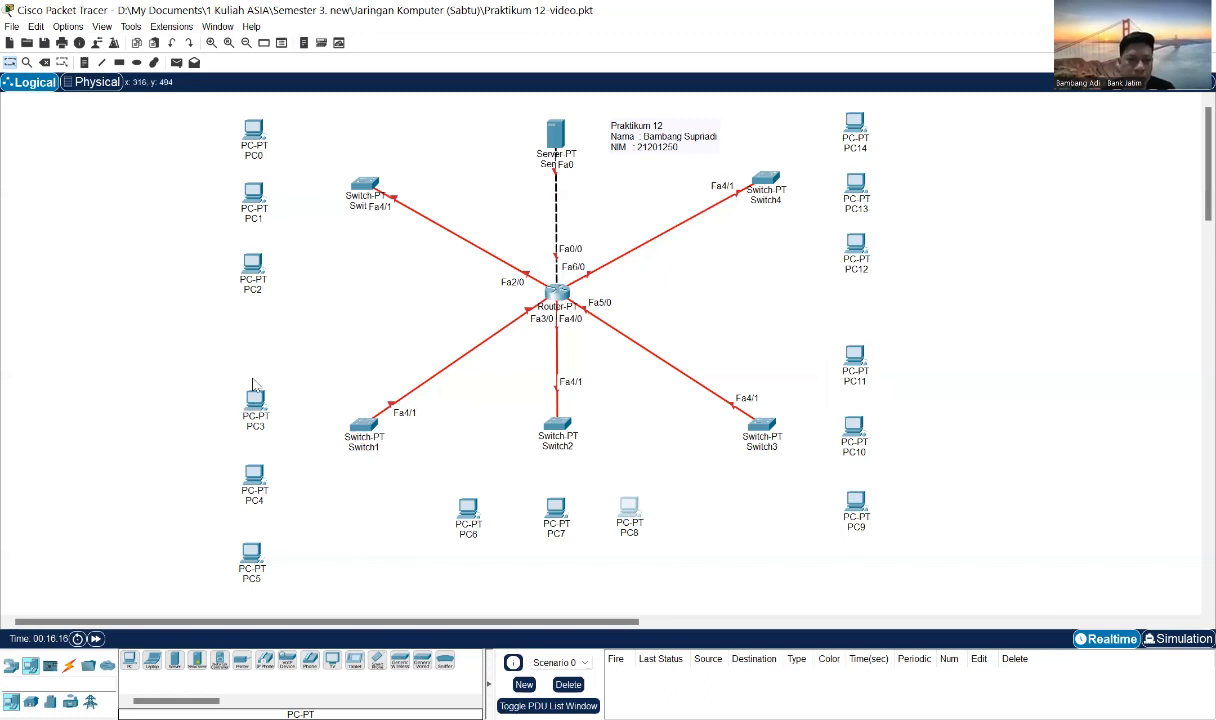
# Move PC2, PC3, PC4 and PC5 slightly upward to tighten the PC columns beside Switch0 and Switch1.
pyautogui.moveTo(253, 384); pyautogui.dragTo(253, 370)
pyautogui.moveTo(258, 481); pyautogui.dragTo(260, 438)
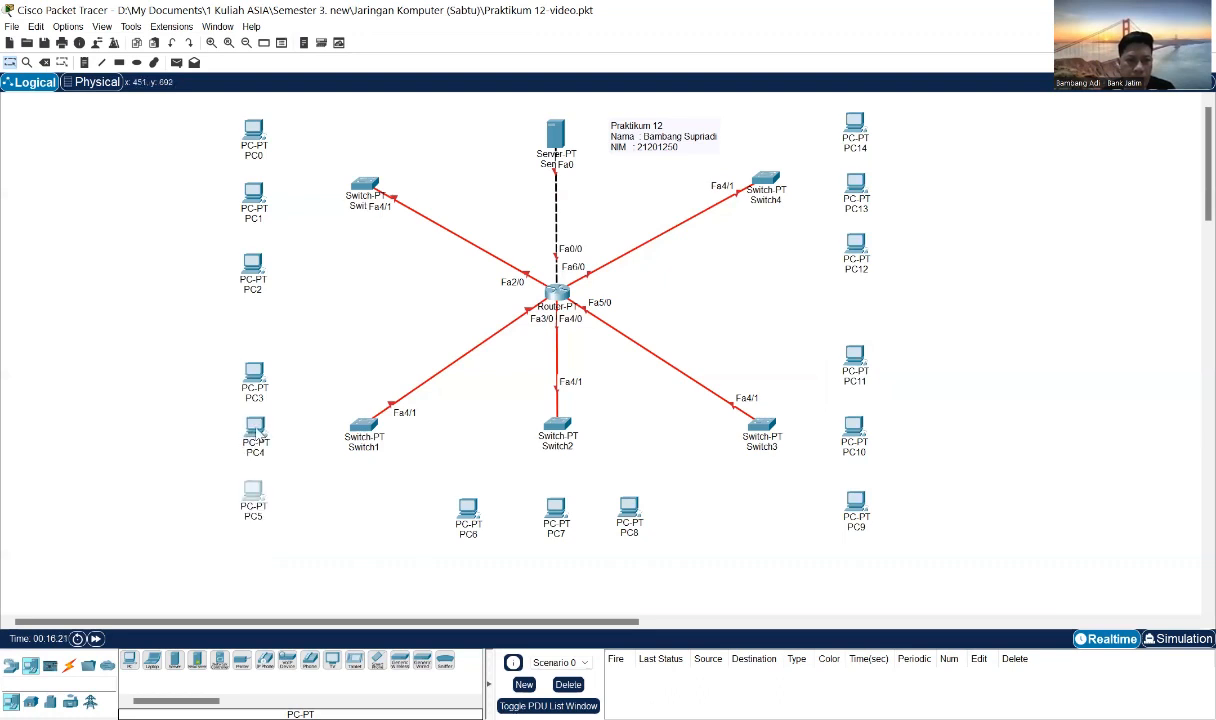
pyautogui.click(257, 373)
pyautogui.moveTo(251, 370); pyautogui.dragTo(267, 344)
pyautogui.click(254, 261)
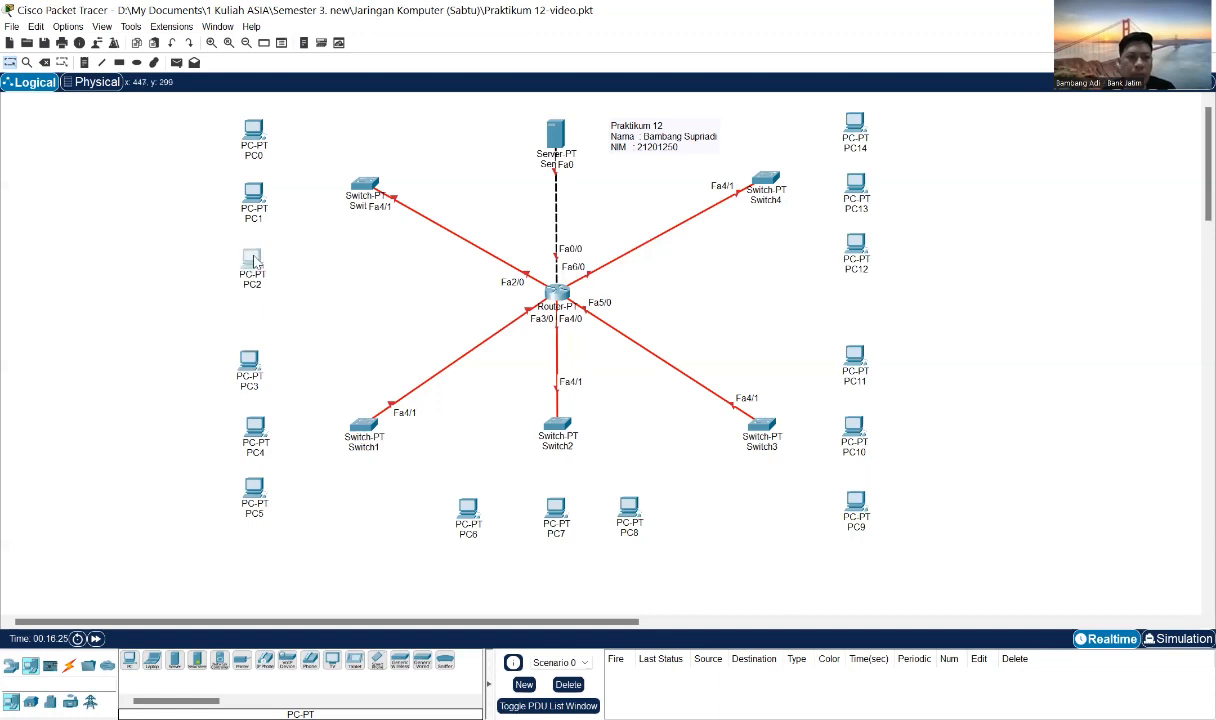
pyautogui.moveTo(254, 261); pyautogui.dragTo(254, 256)
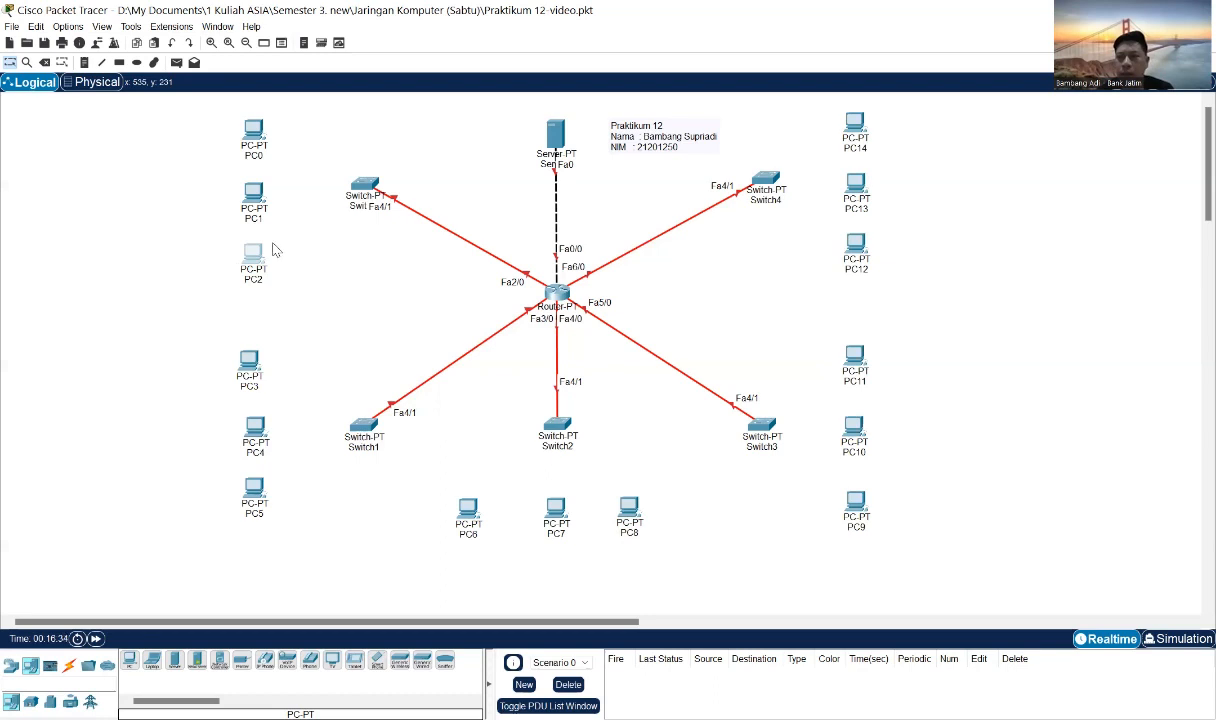
# Connect Switch0's FastEthernet0/1 port to PC0's FastEthernet0 port with a copper straight-through cable.
pyautogui.click(69, 665)
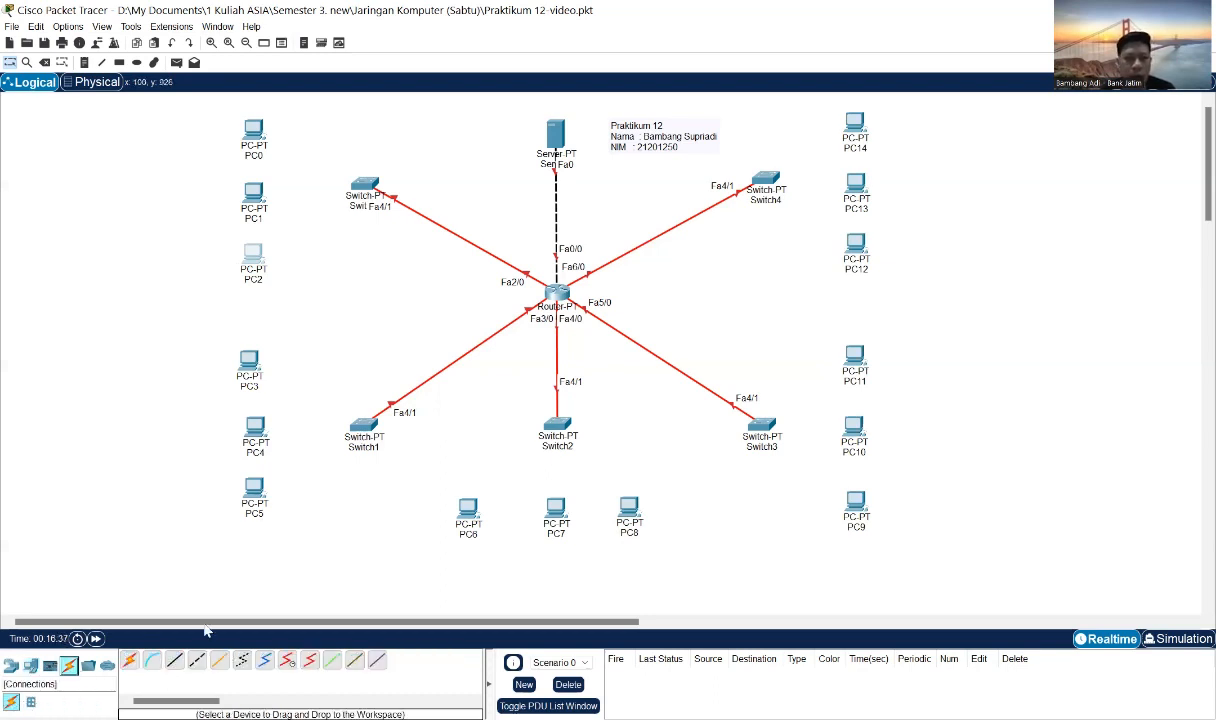
pyautogui.click(175, 662)
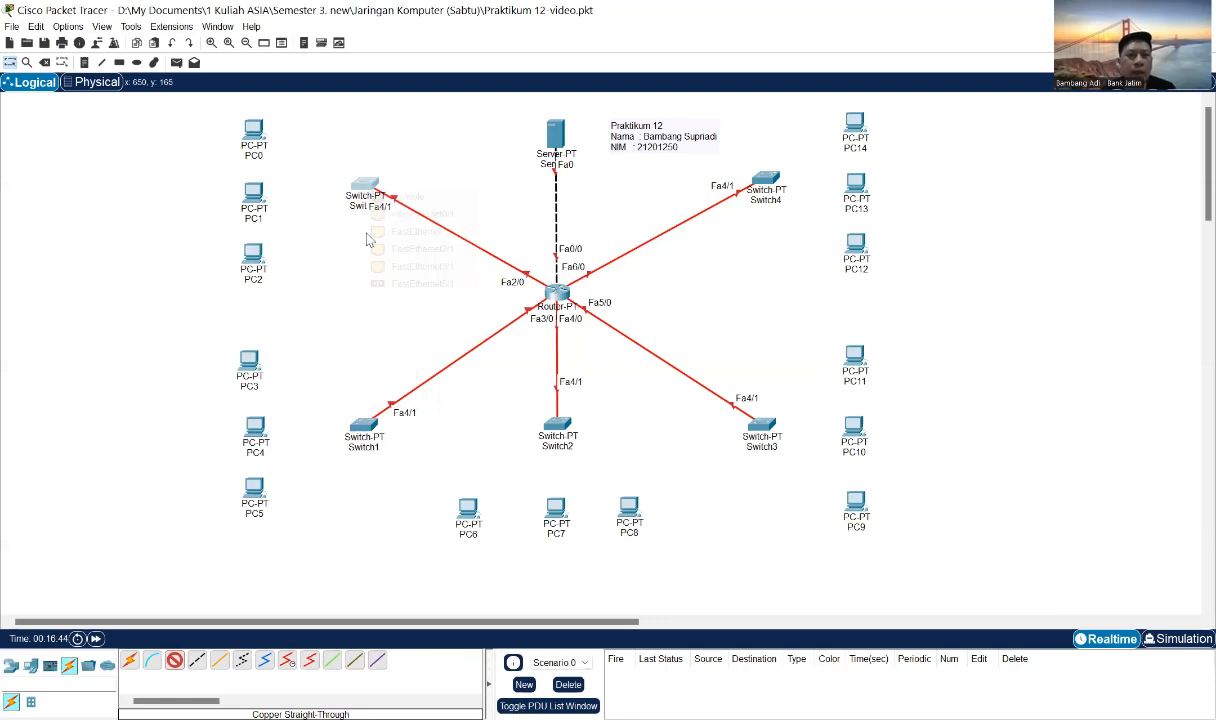
pyautogui.click(366, 190)
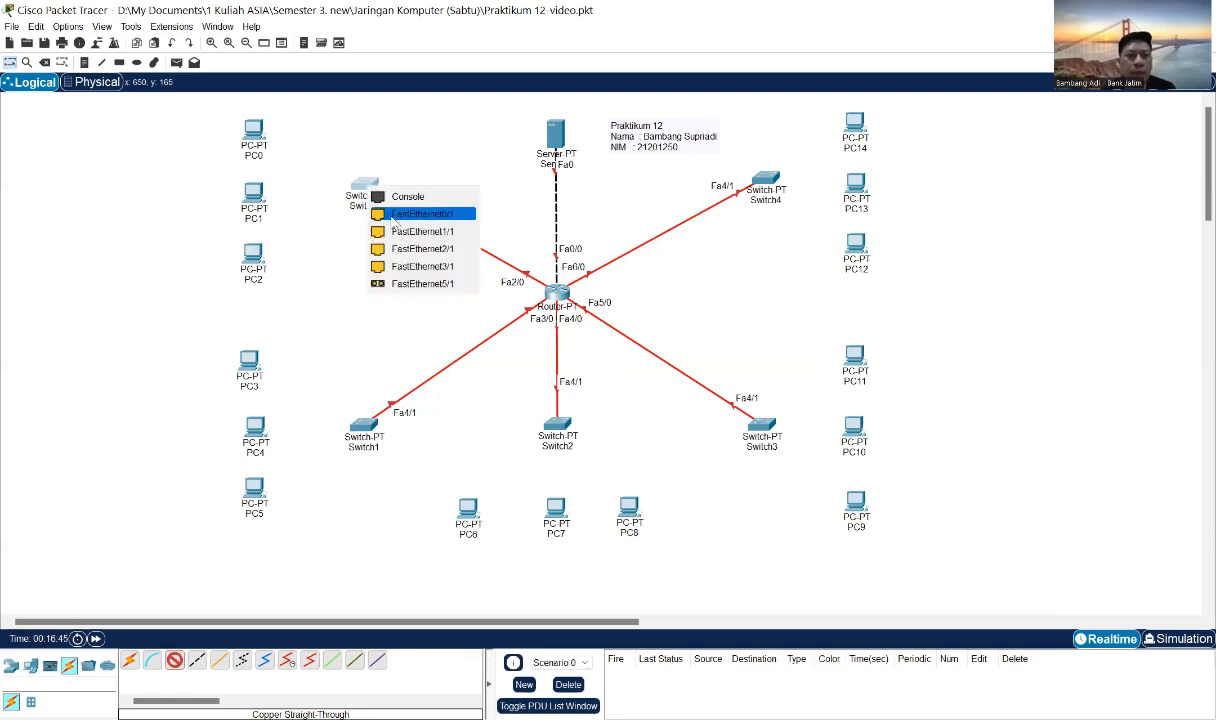
pyautogui.click(380, 214)
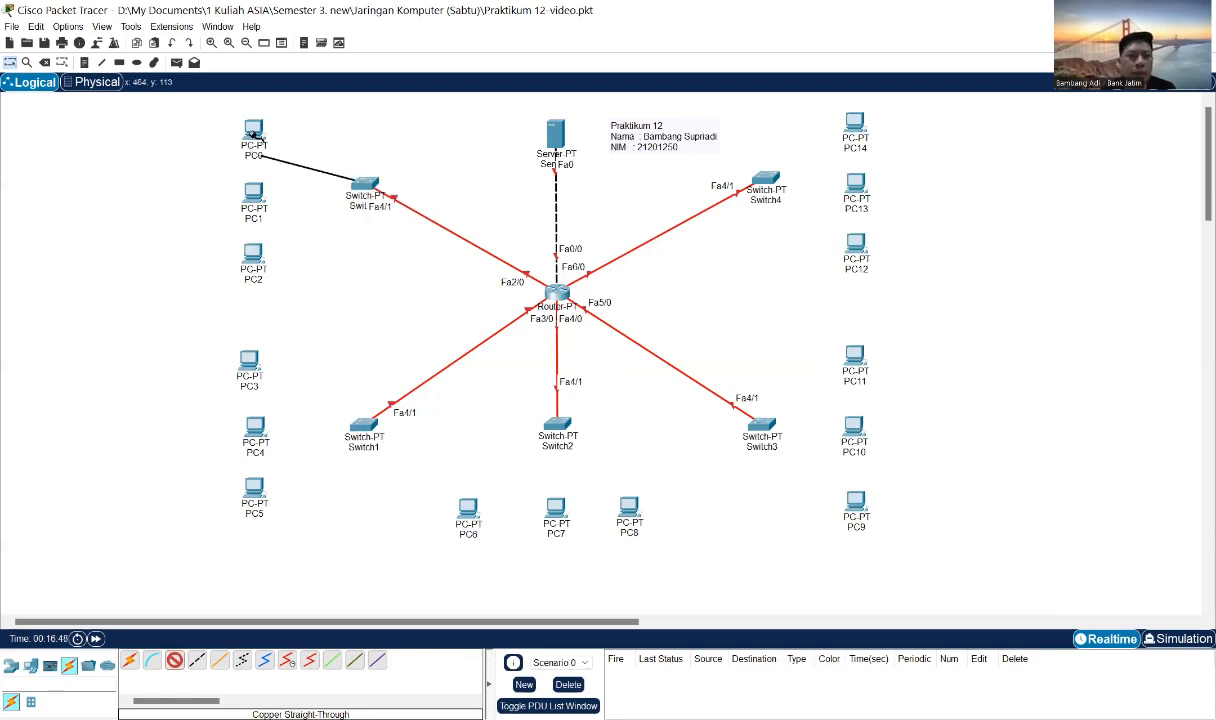
pyautogui.click(256, 136)
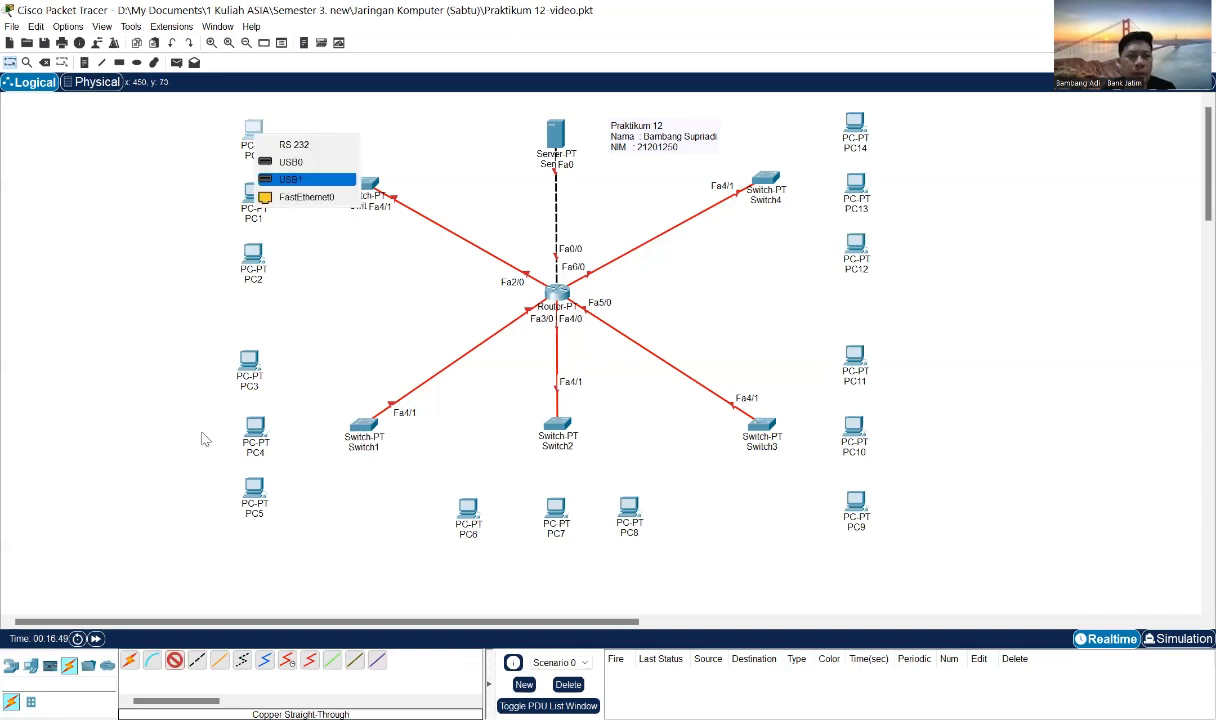
pyautogui.click(306, 197)
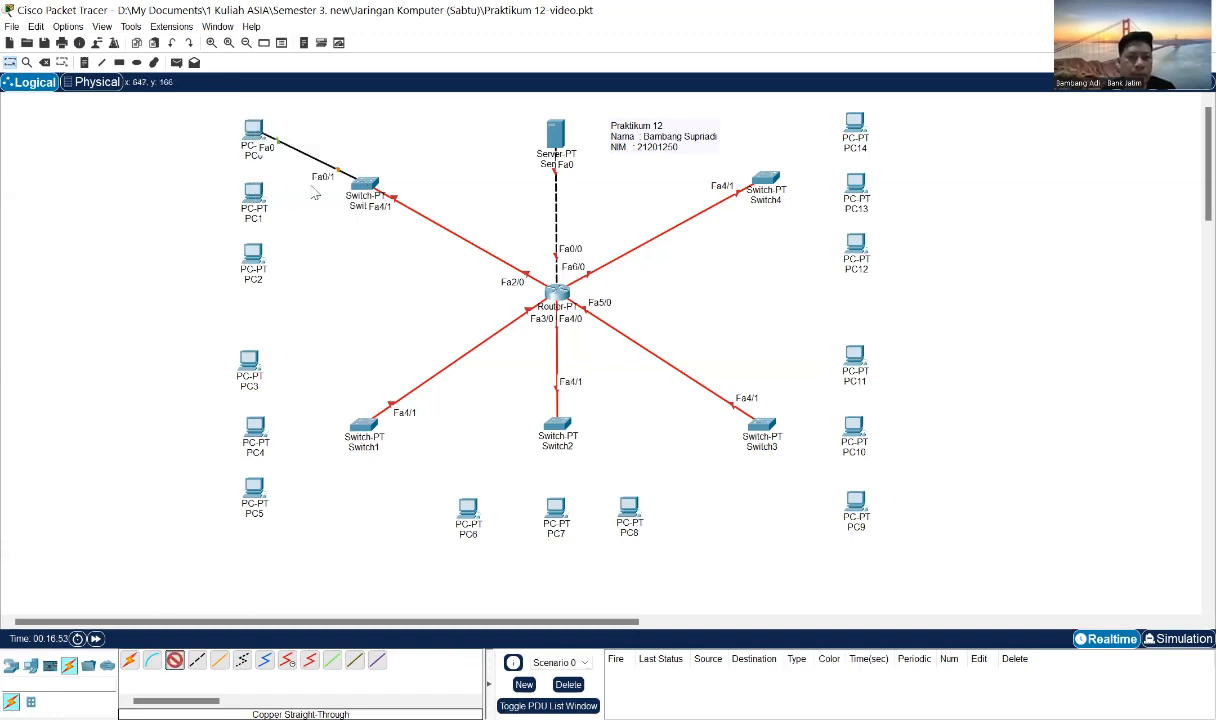
# Link Switch0's FastEthernet1/1 port to PC1 and its FastEthernet2/1 port to PC2, both on FastEthernet0, with copper straight-through cables.
pyautogui.click(366, 189)
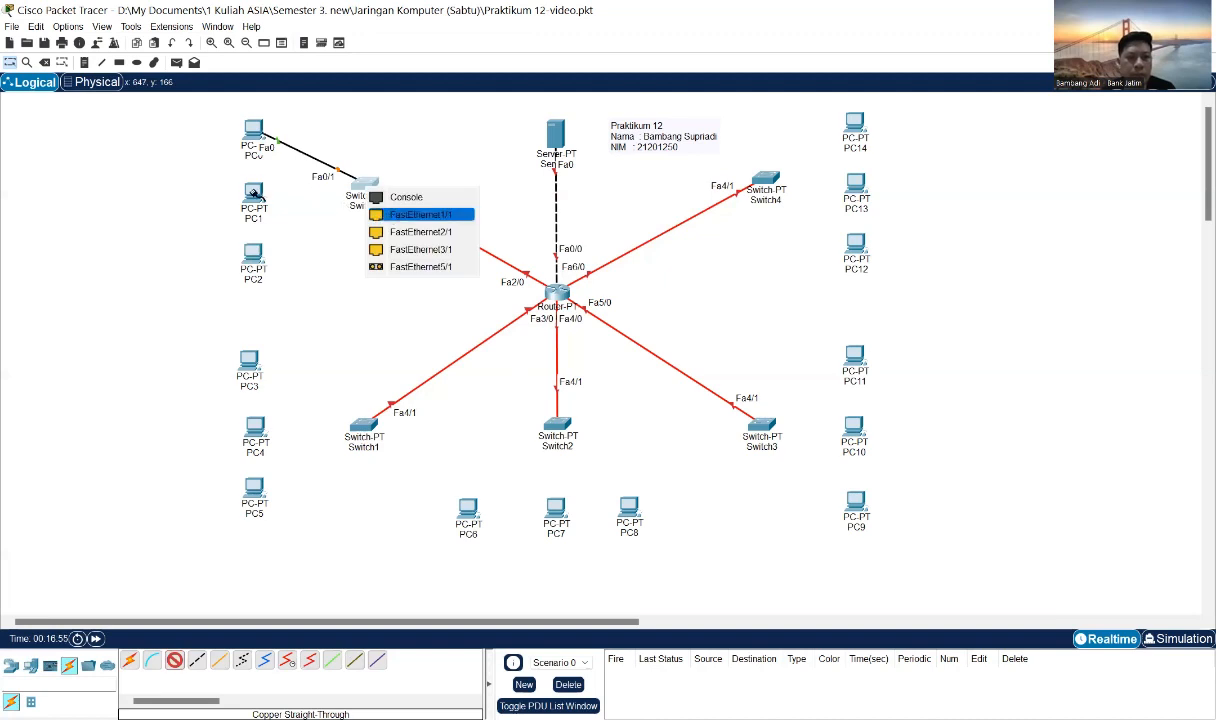
pyautogui.click(255, 196)
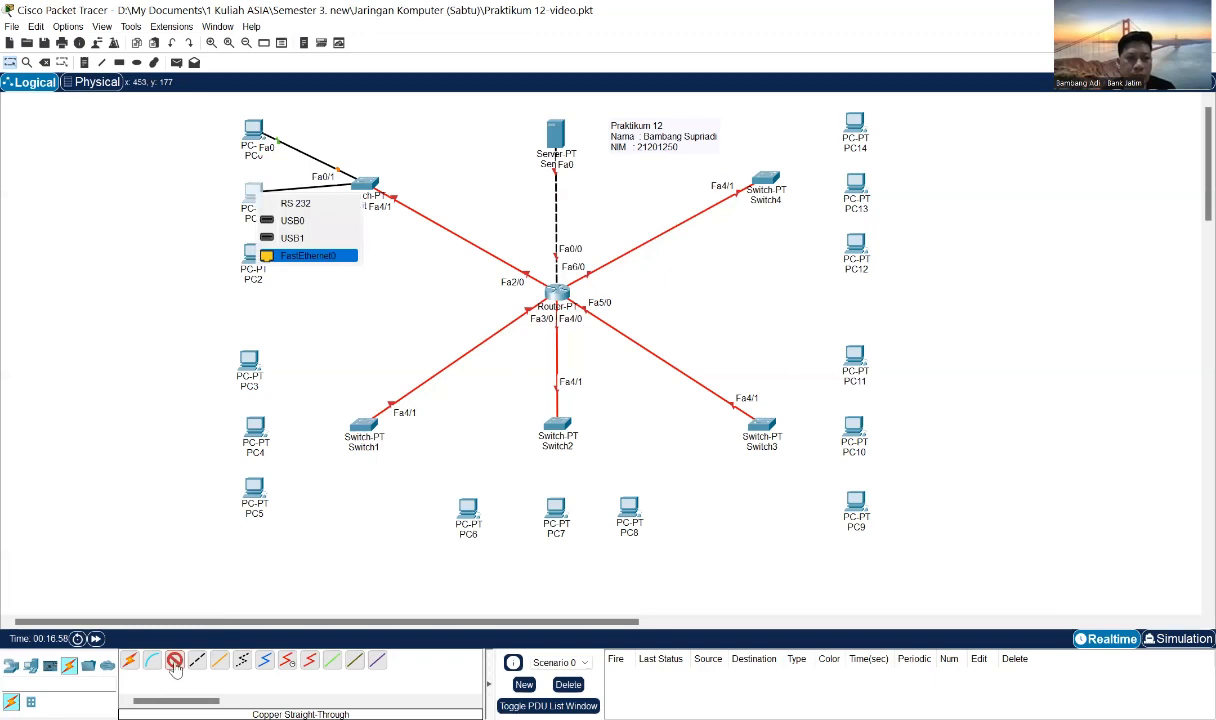
pyautogui.click(322, 260)
pyautogui.click(366, 186)
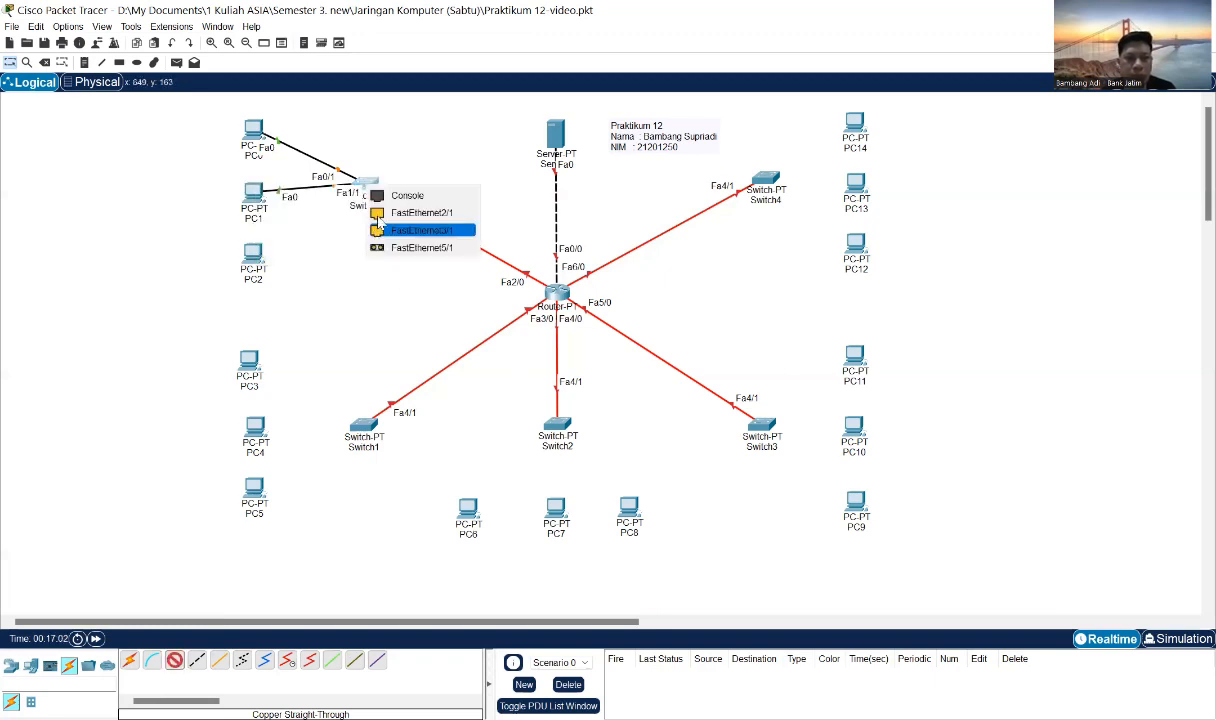
pyautogui.click(378, 222)
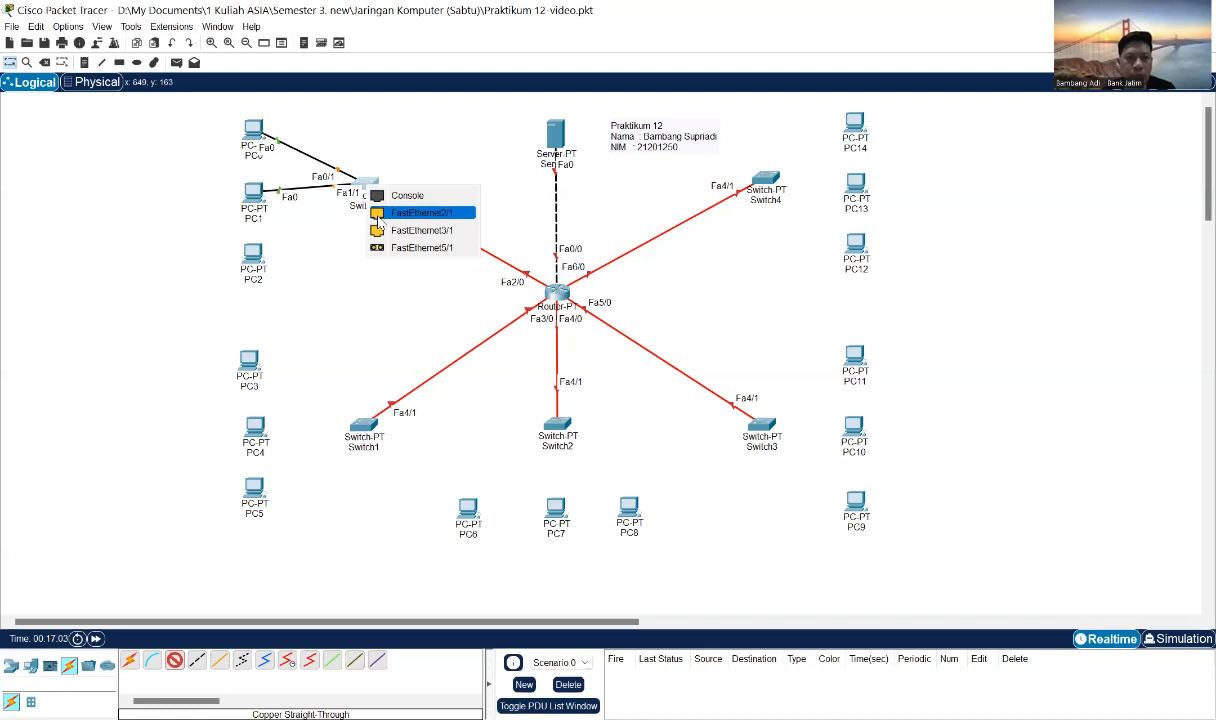
pyautogui.click(254, 258)
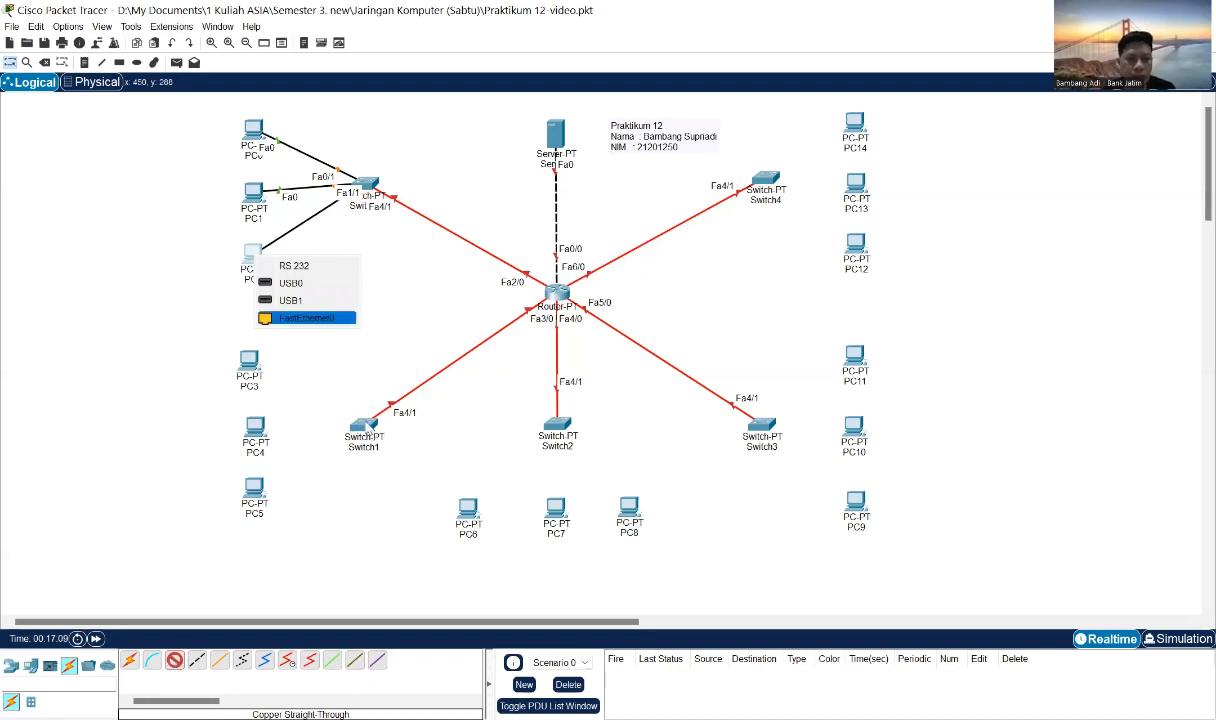
# Nudge Switch1 slightly sideways and connect its FastEthernet0/1 port to PC3's FastEthernet0 port with a copper straight-through cable.
pyautogui.moveTo(367, 428); pyautogui.dragTo(346, 433)
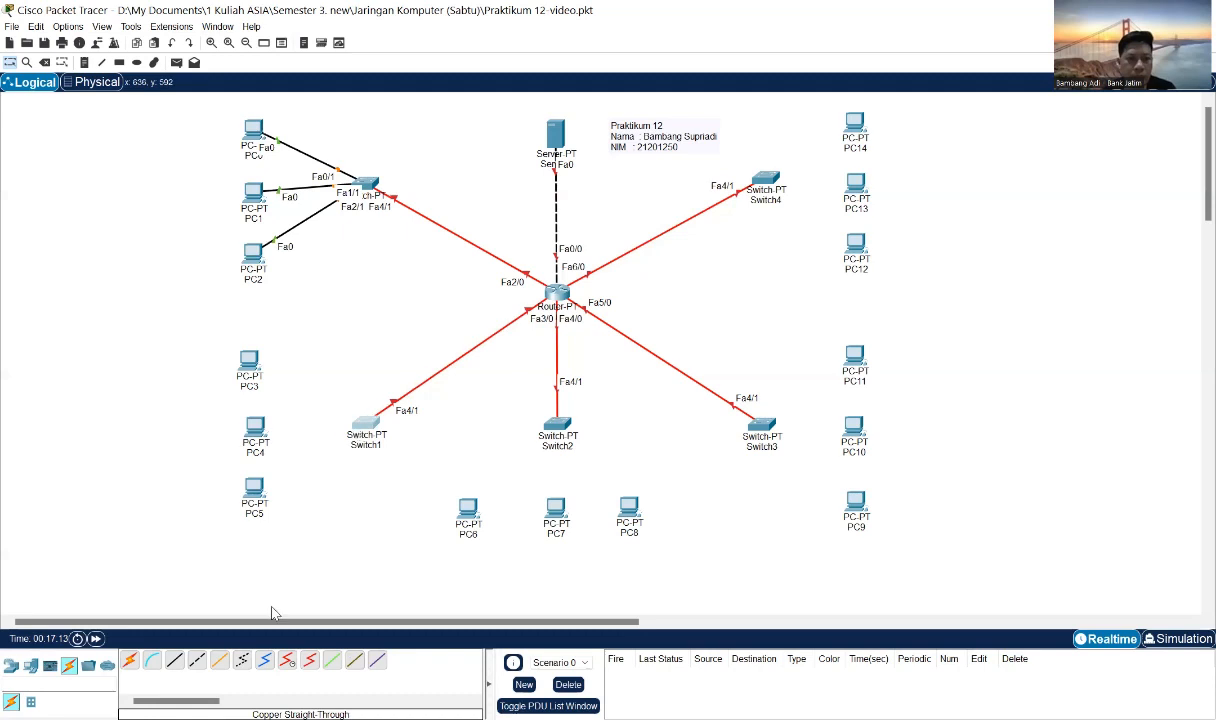
pyautogui.click(174, 663)
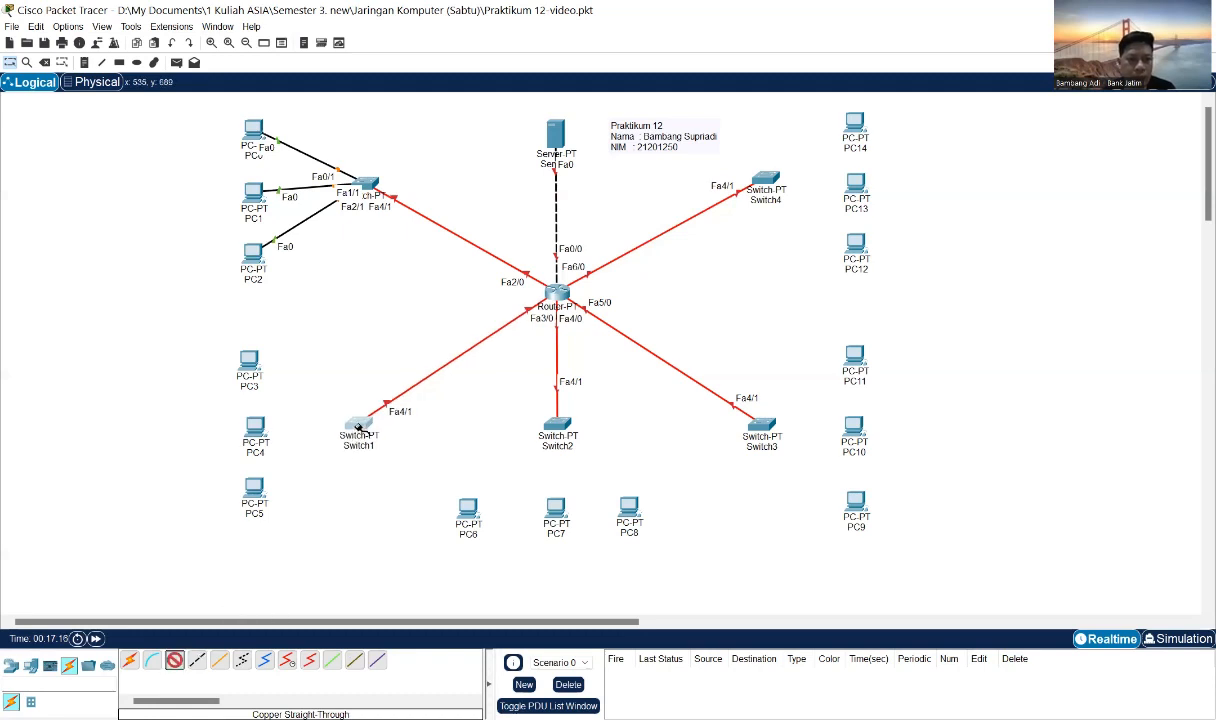
pyautogui.click(374, 462)
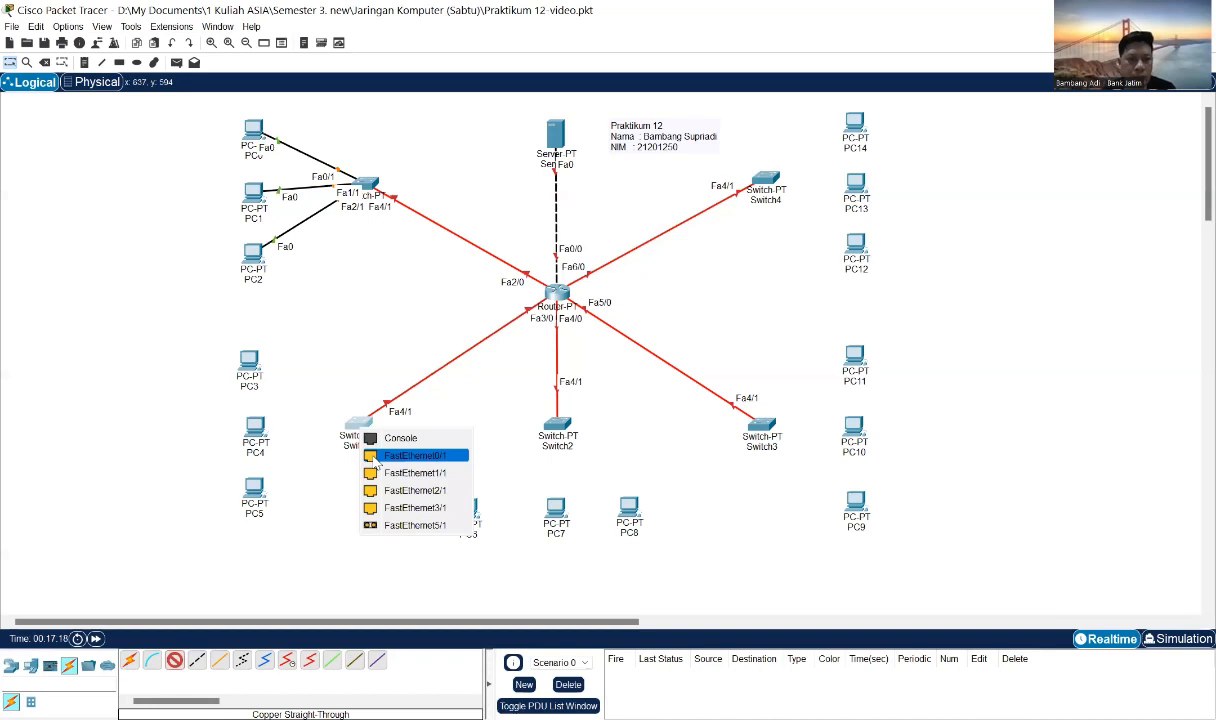
pyautogui.click(261, 386)
pyautogui.click(286, 421)
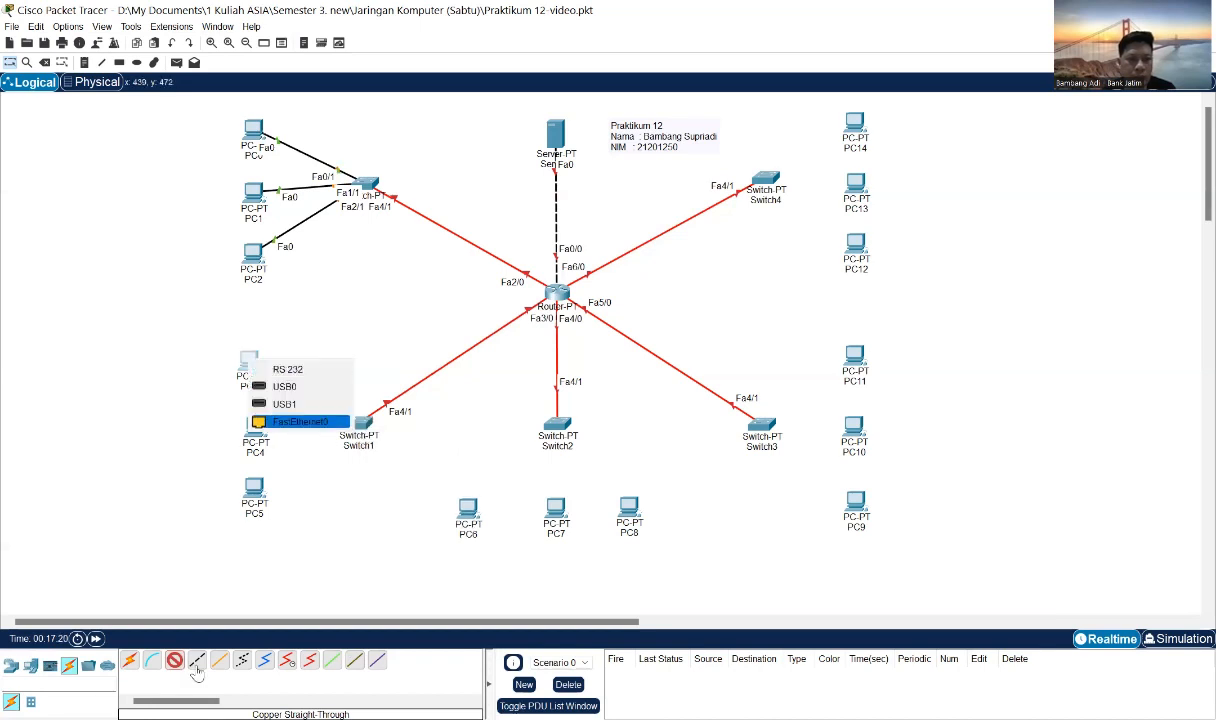
# Link Switch1's FastEthernet1/1 port to PC4 and its FastEthernet2/1 port to PC5, both on FastEthernet0, with copper straight-through cables.
pyautogui.click(358, 426)
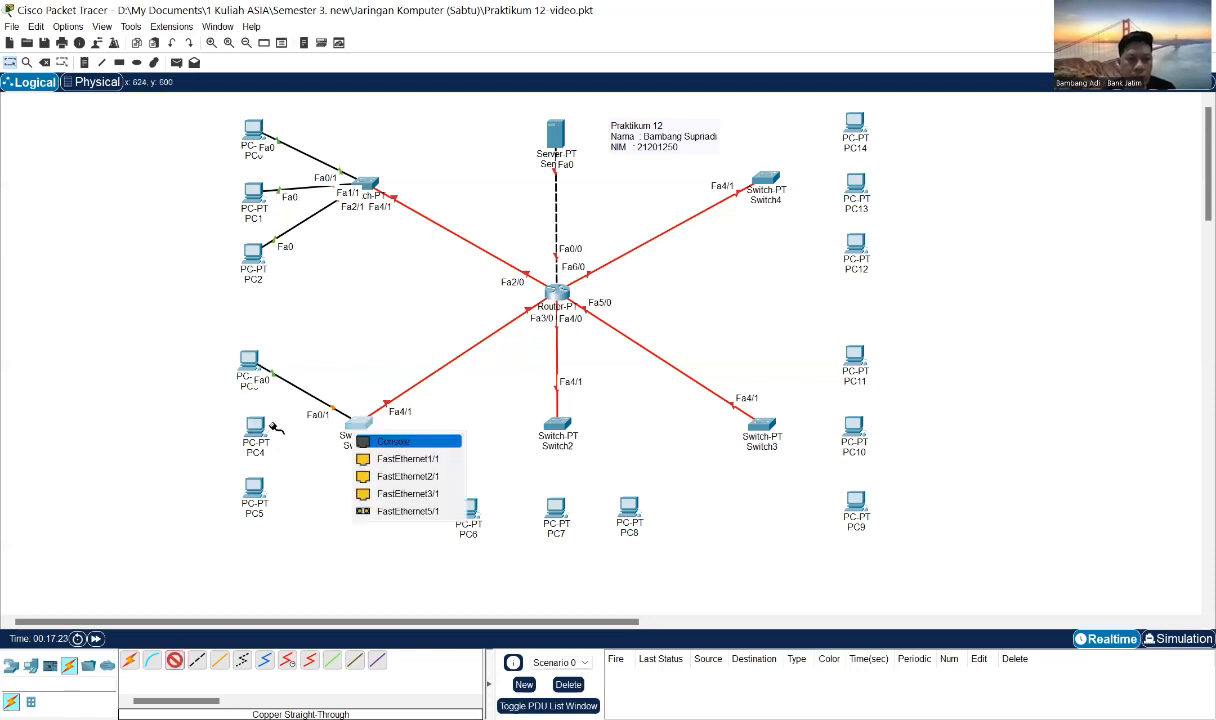
pyautogui.click(407, 458)
pyautogui.click(256, 428)
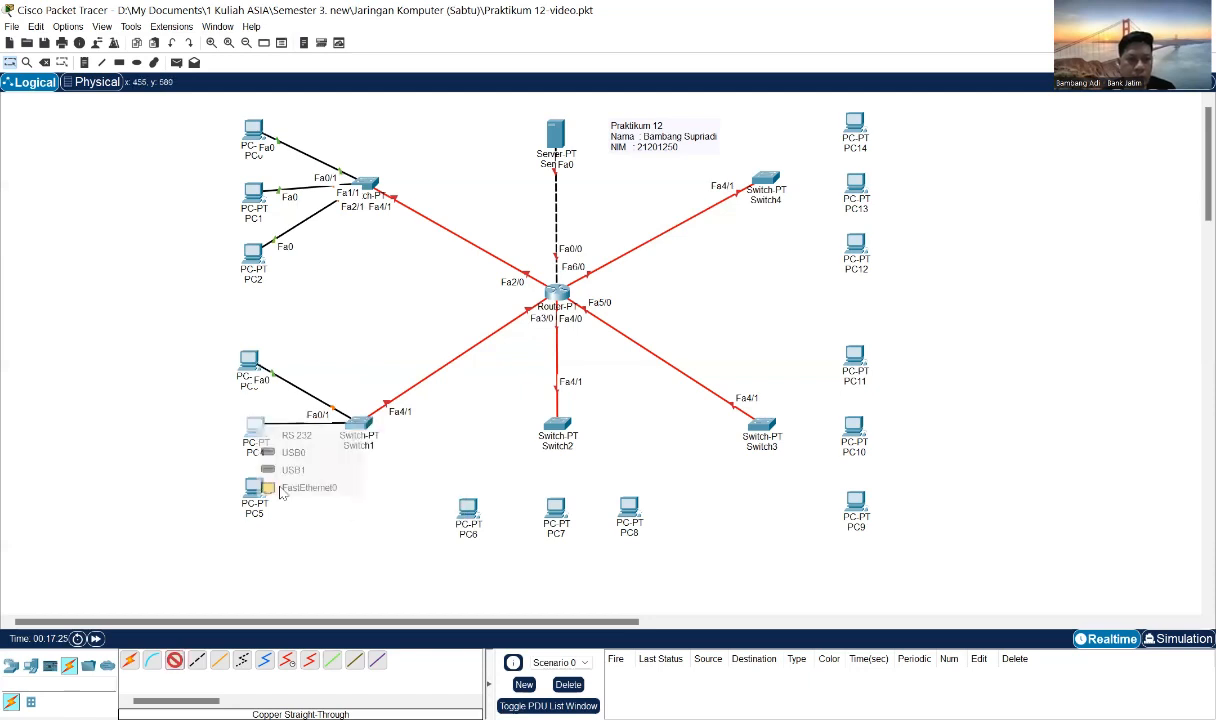
pyautogui.click(295, 487)
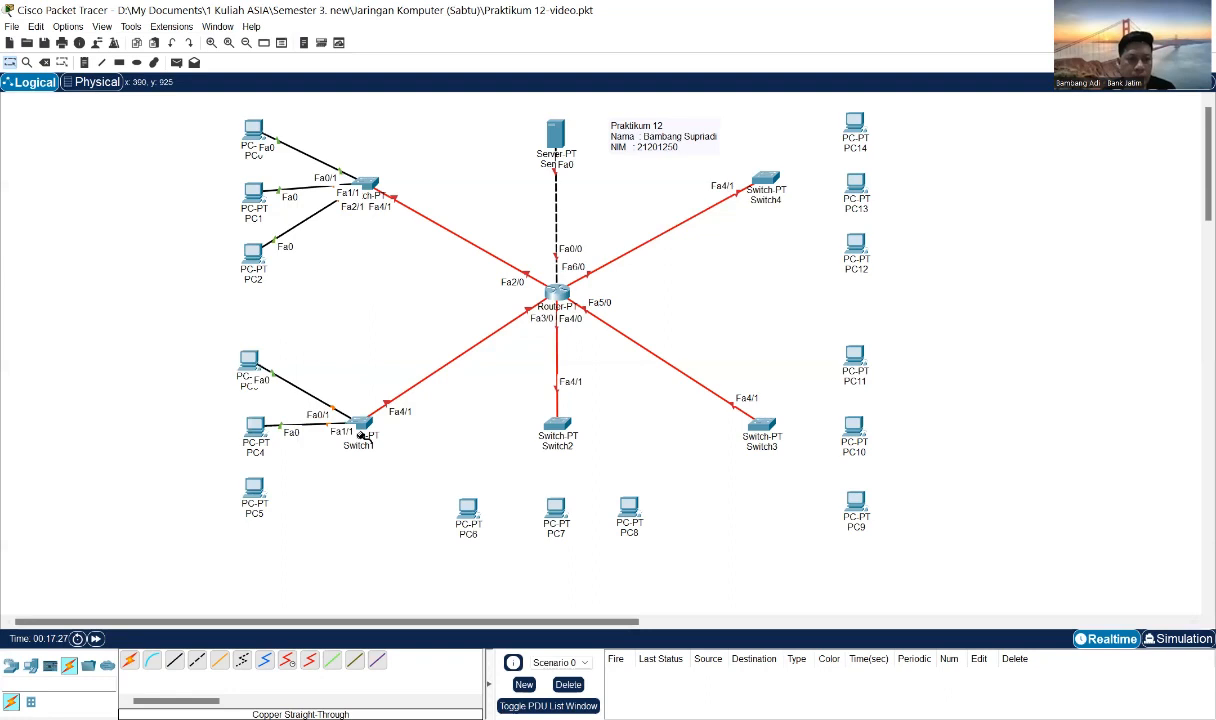
pyautogui.click(363, 427)
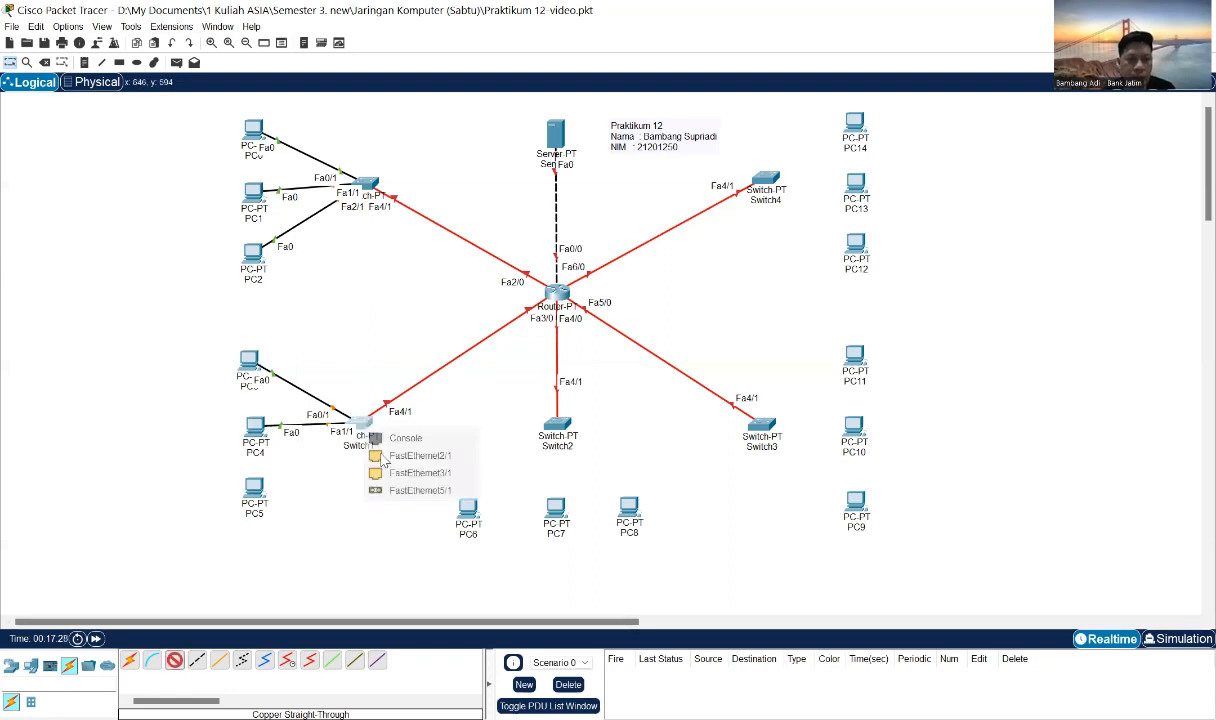
pyautogui.click(258, 490)
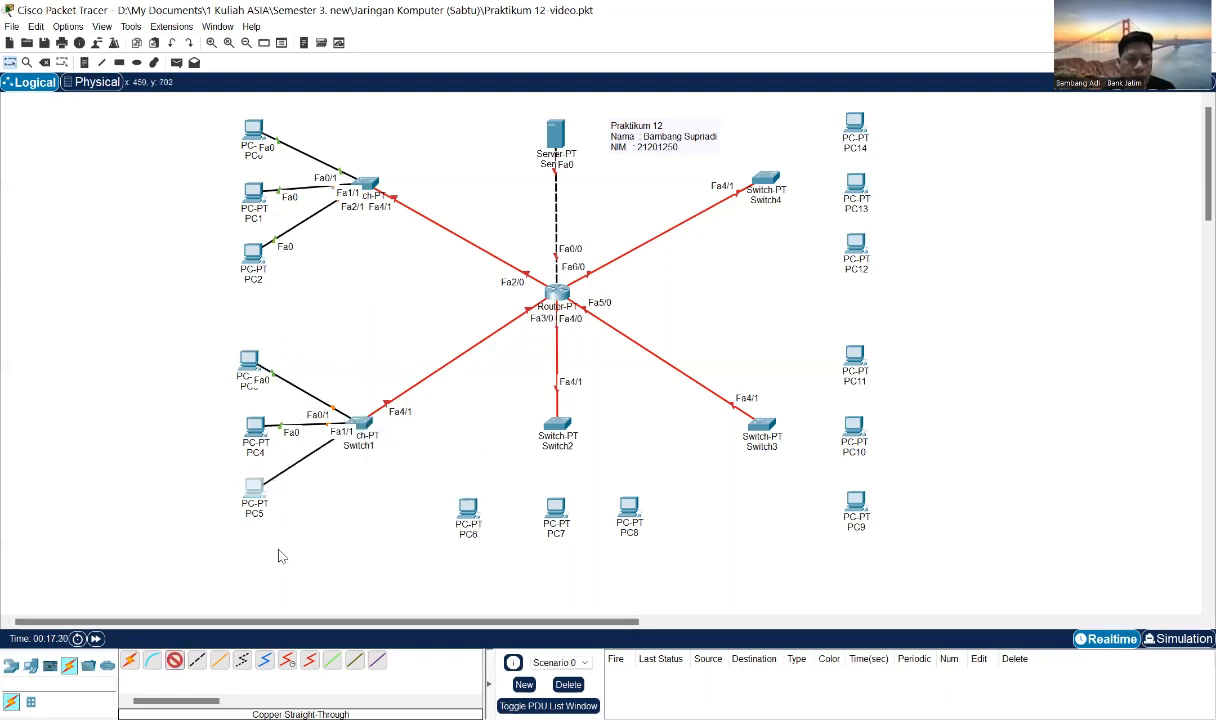
# Connect Switch2's FastEthernet0/1 port to PC6's FastEthernet0 port with a copper straight-through cable.
pyautogui.click(172, 660)
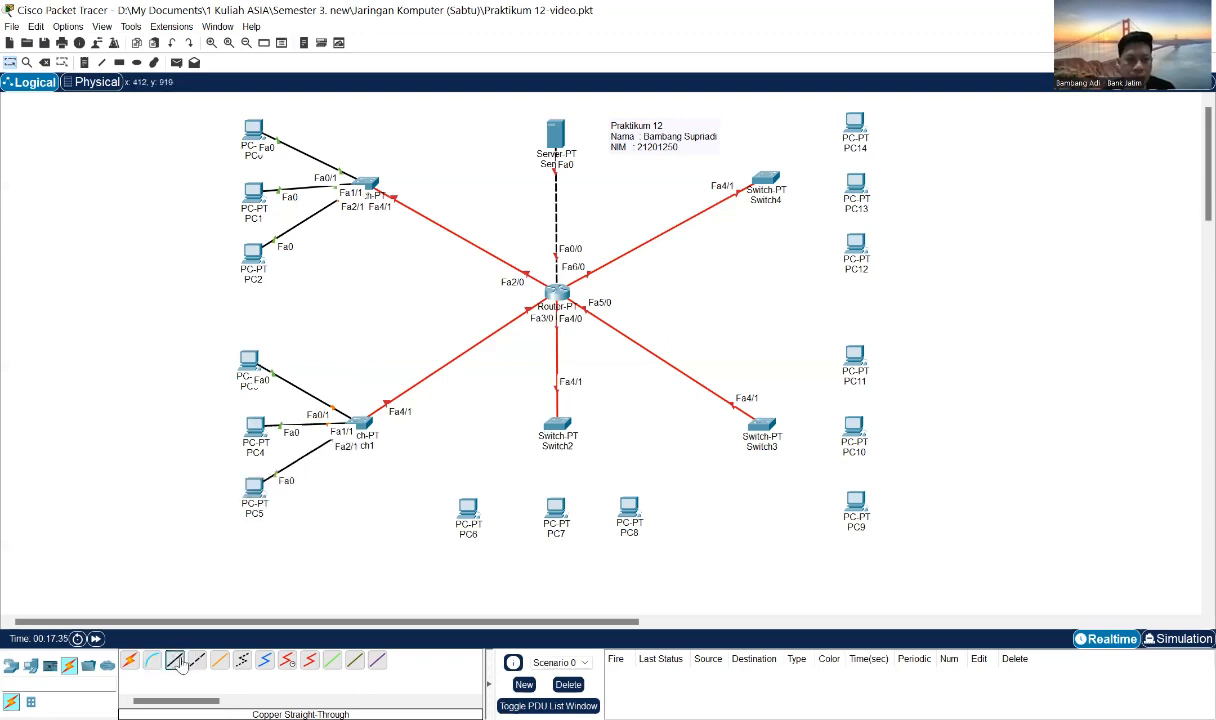
pyautogui.click(559, 434)
pyautogui.click(590, 456)
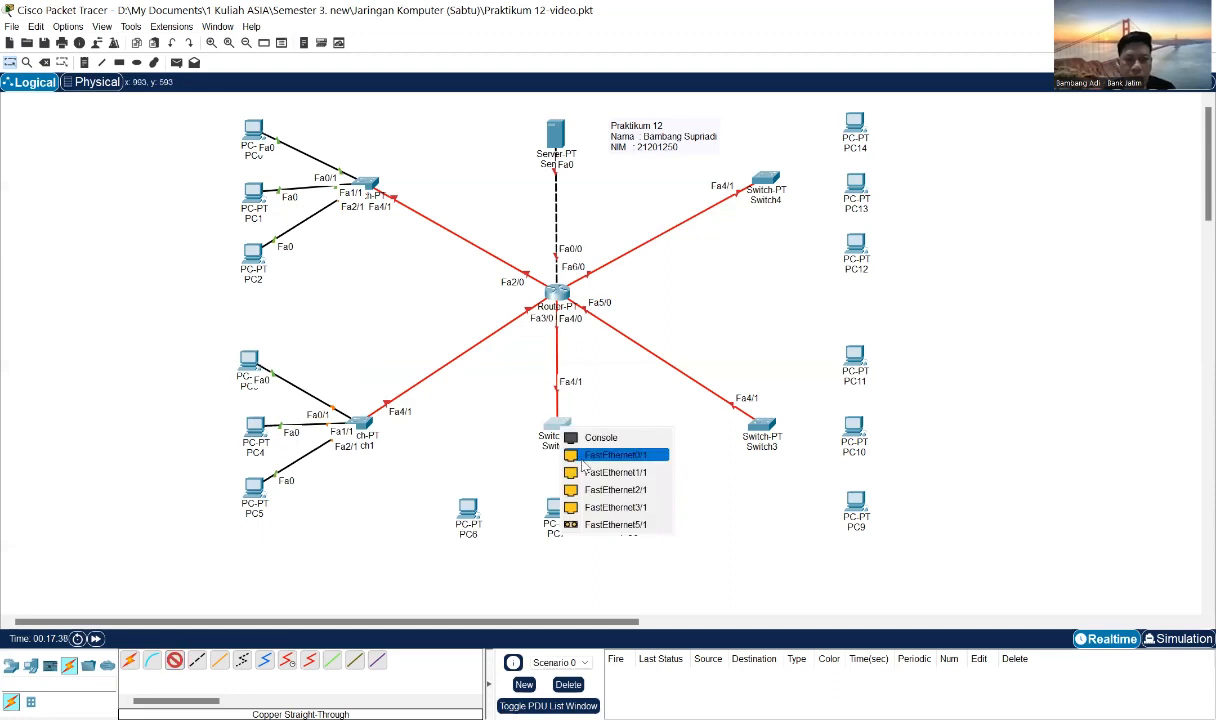
pyautogui.click(470, 511)
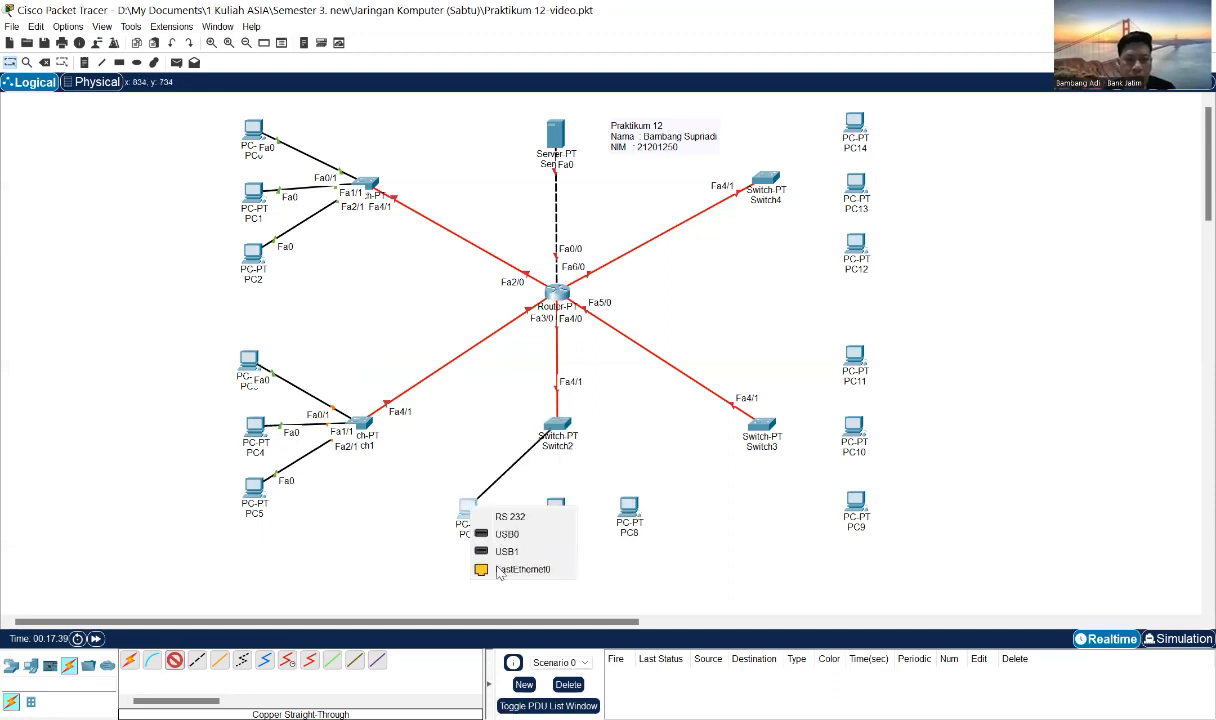
pyautogui.click(522, 569)
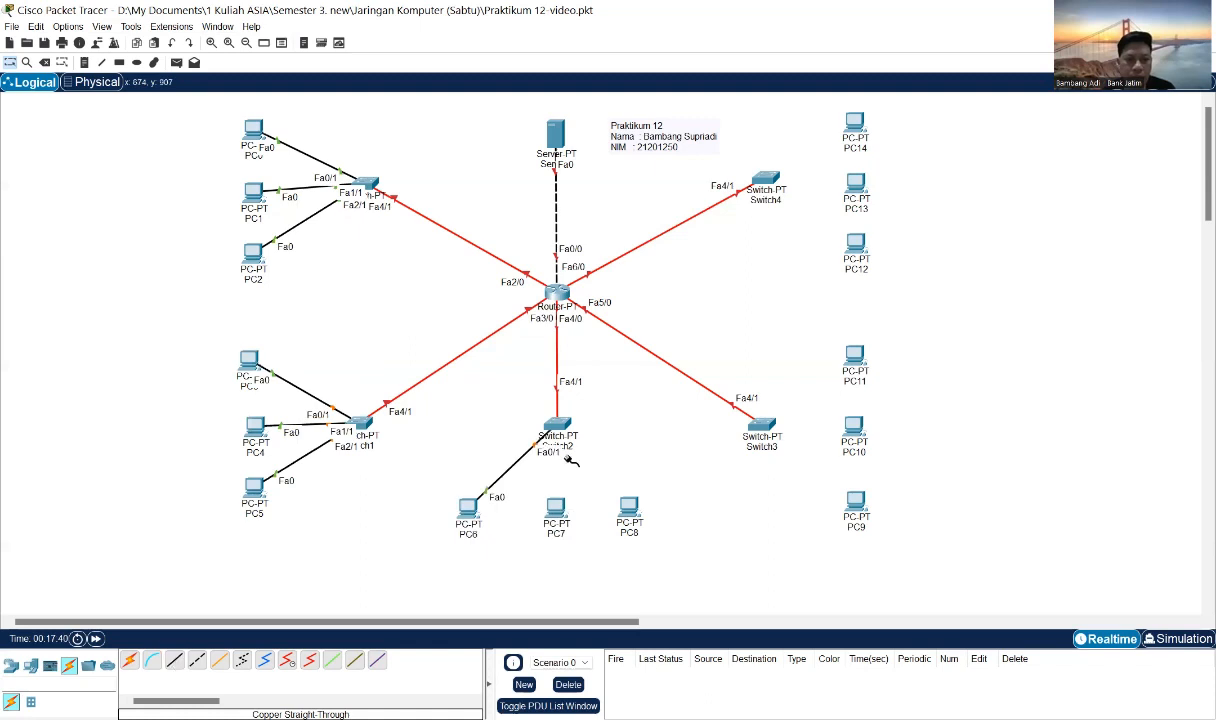
# Link Switch2's FastEthernet1/1 port to PC7 and its FastEthernet2/1 port to PC8, both on FastEthernet0, with copper straight-through cables.
pyautogui.click(563, 438)
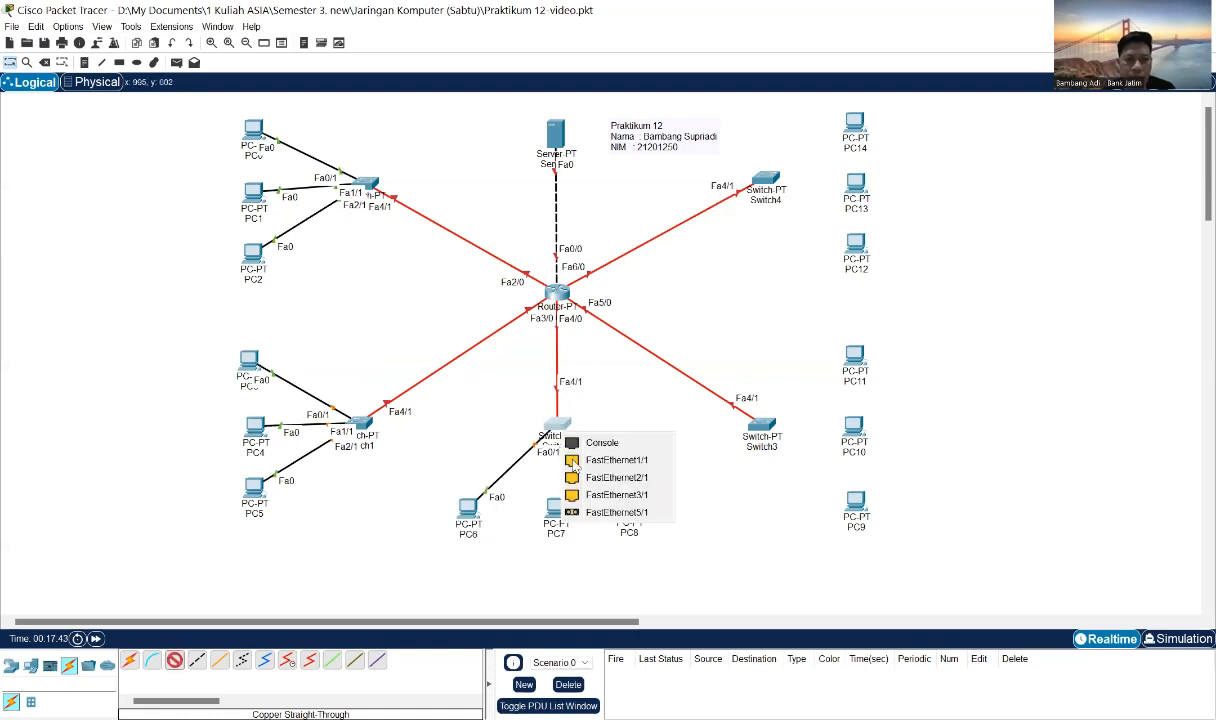
pyautogui.click(617, 459)
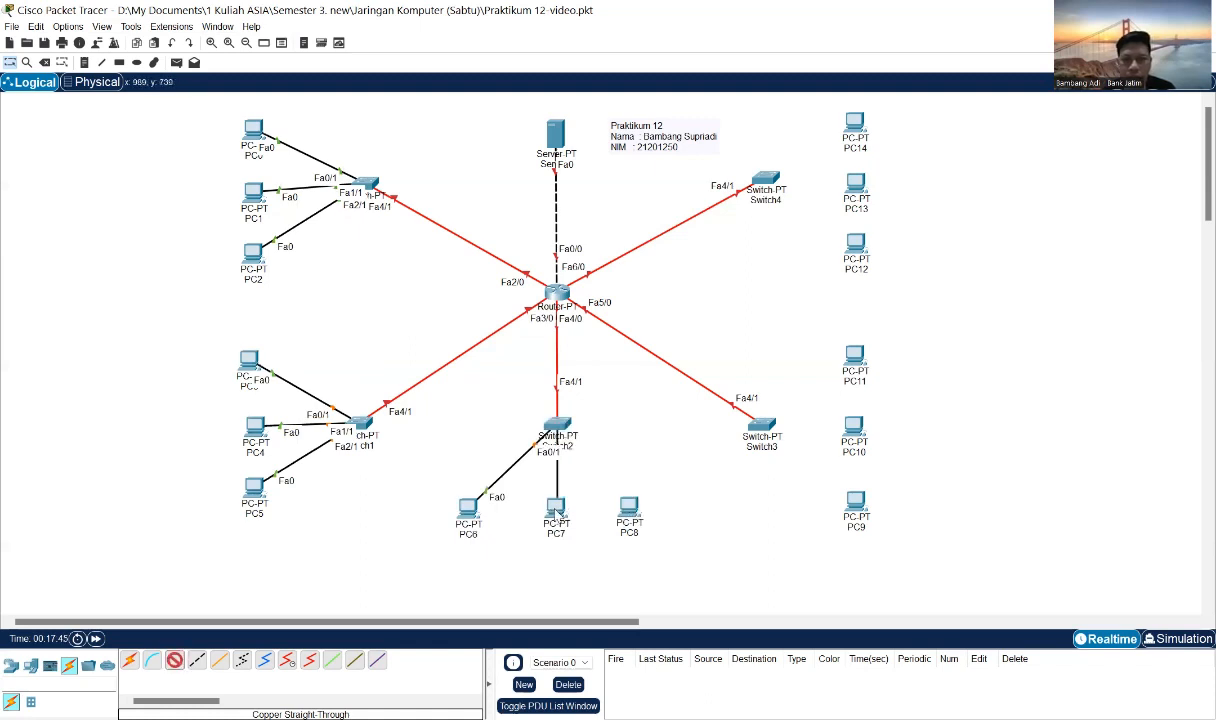
pyautogui.click(553, 507)
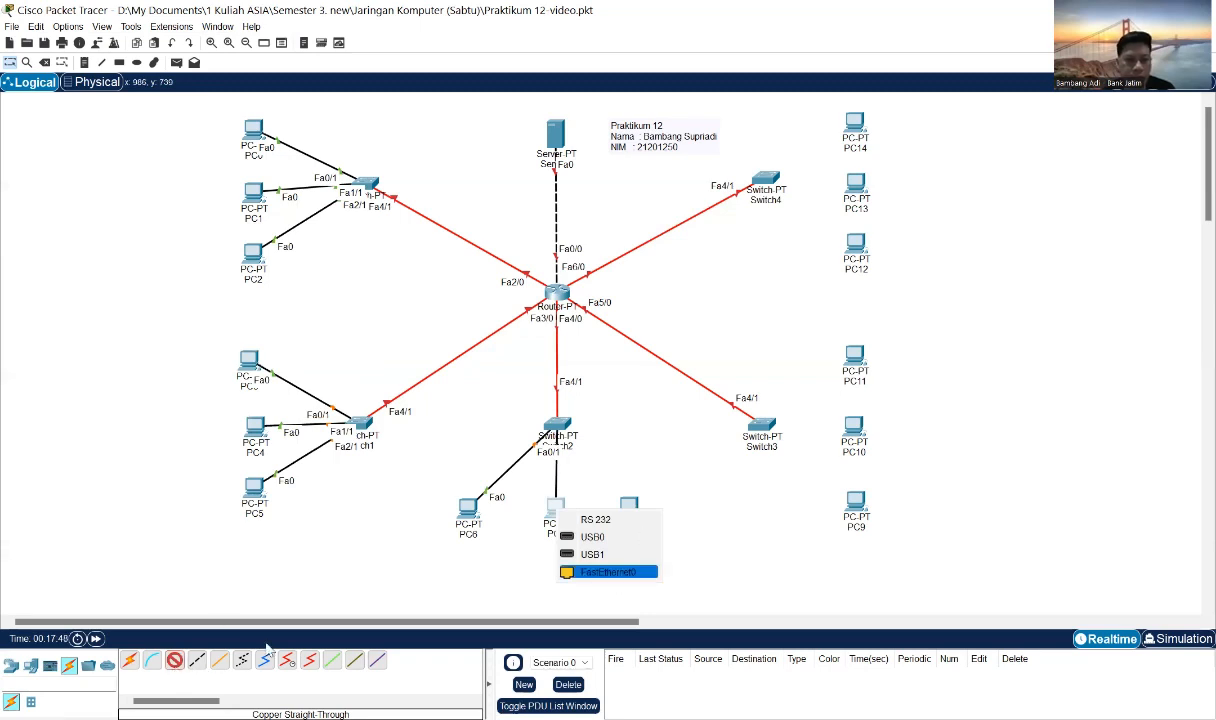
pyautogui.press('Return')
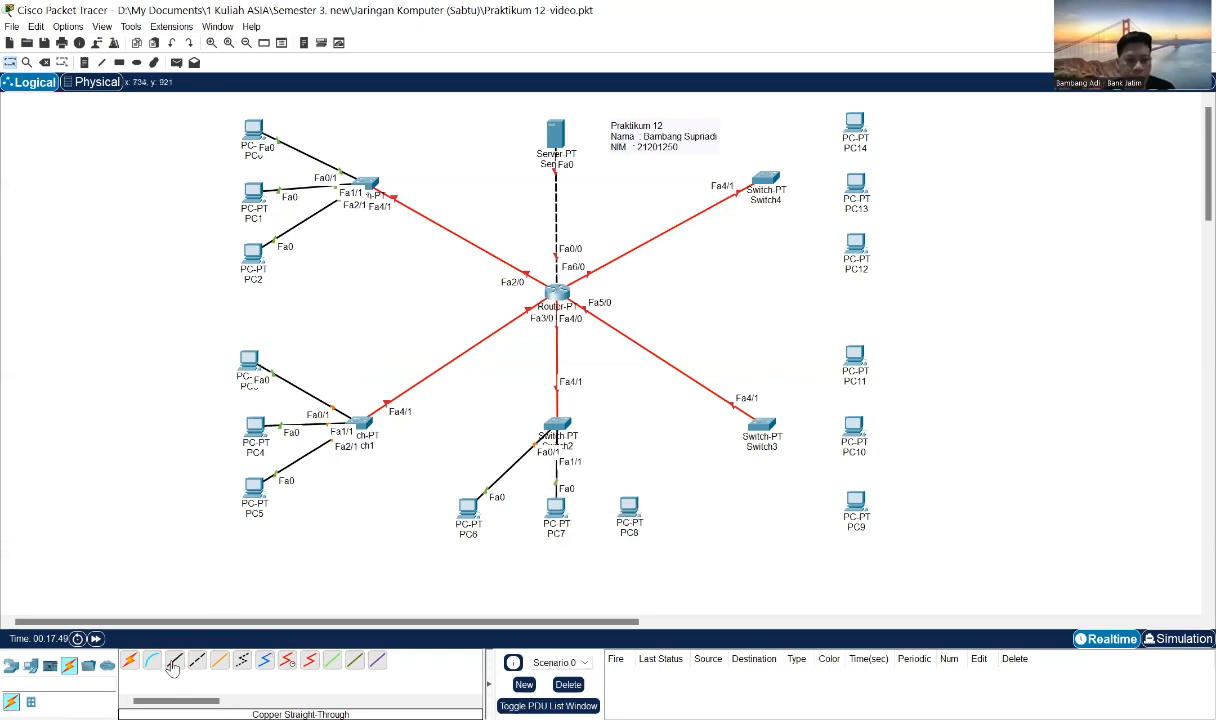
pyautogui.click(558, 428)
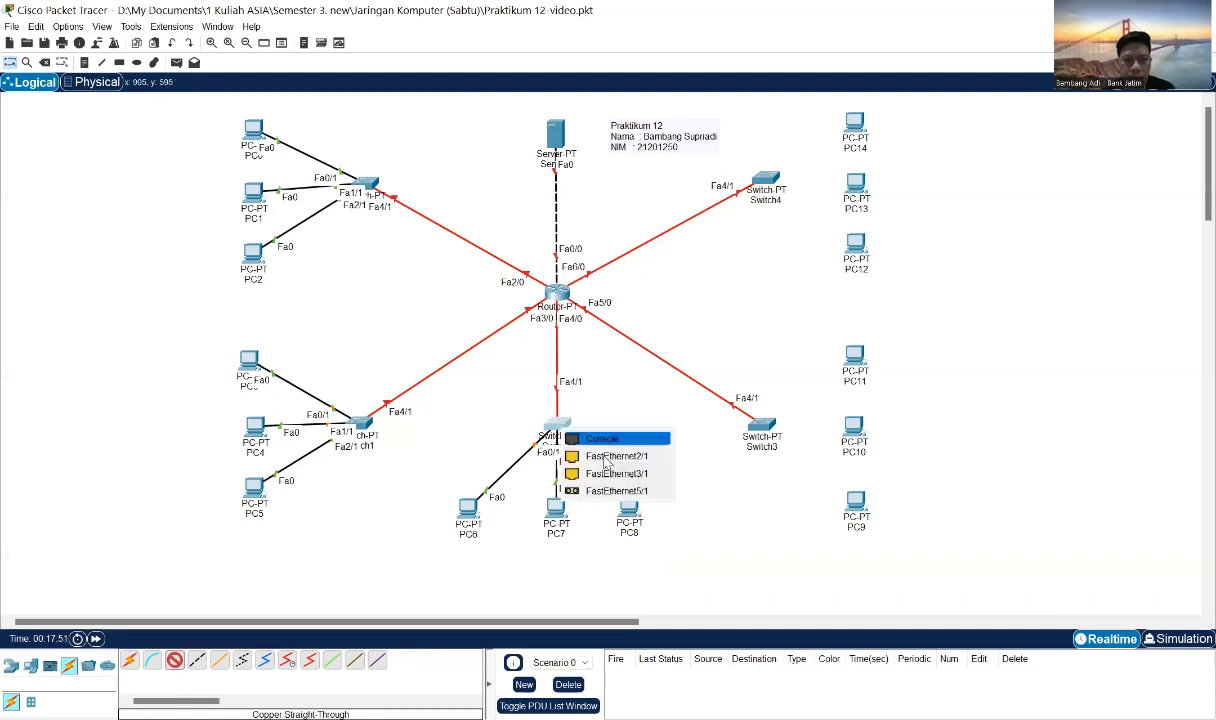
pyautogui.press('Return')
pyautogui.click(630, 510)
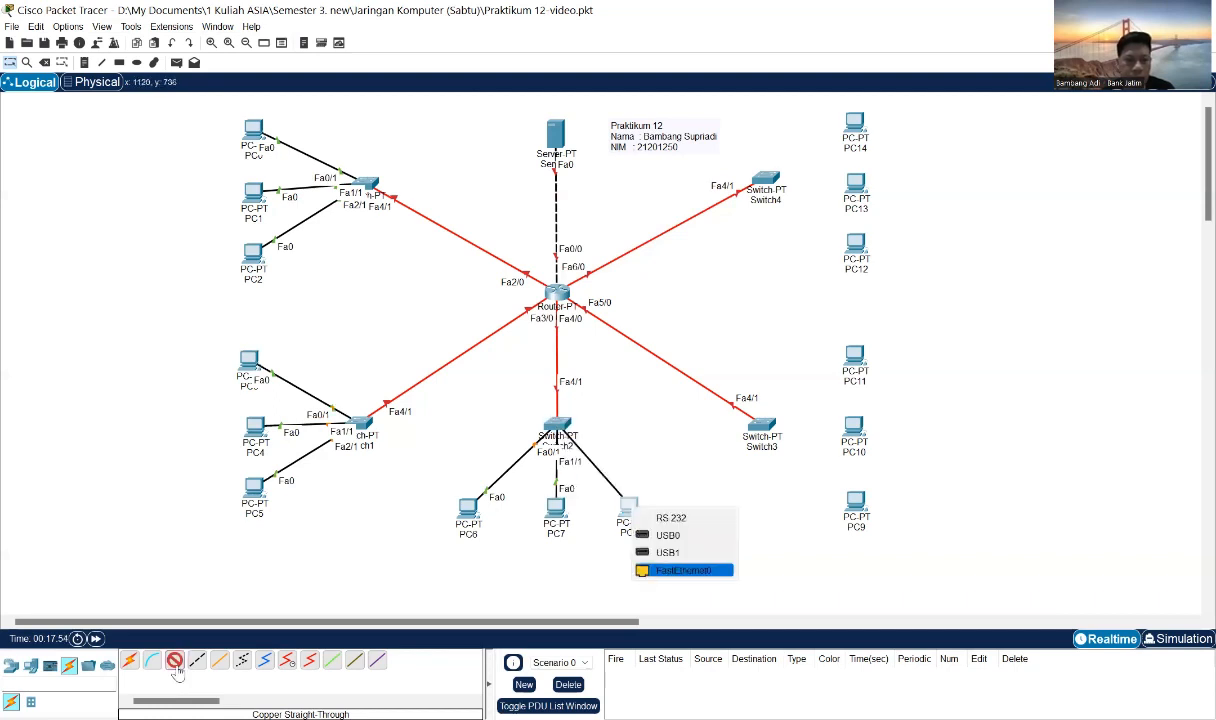
pyautogui.click(662, 571)
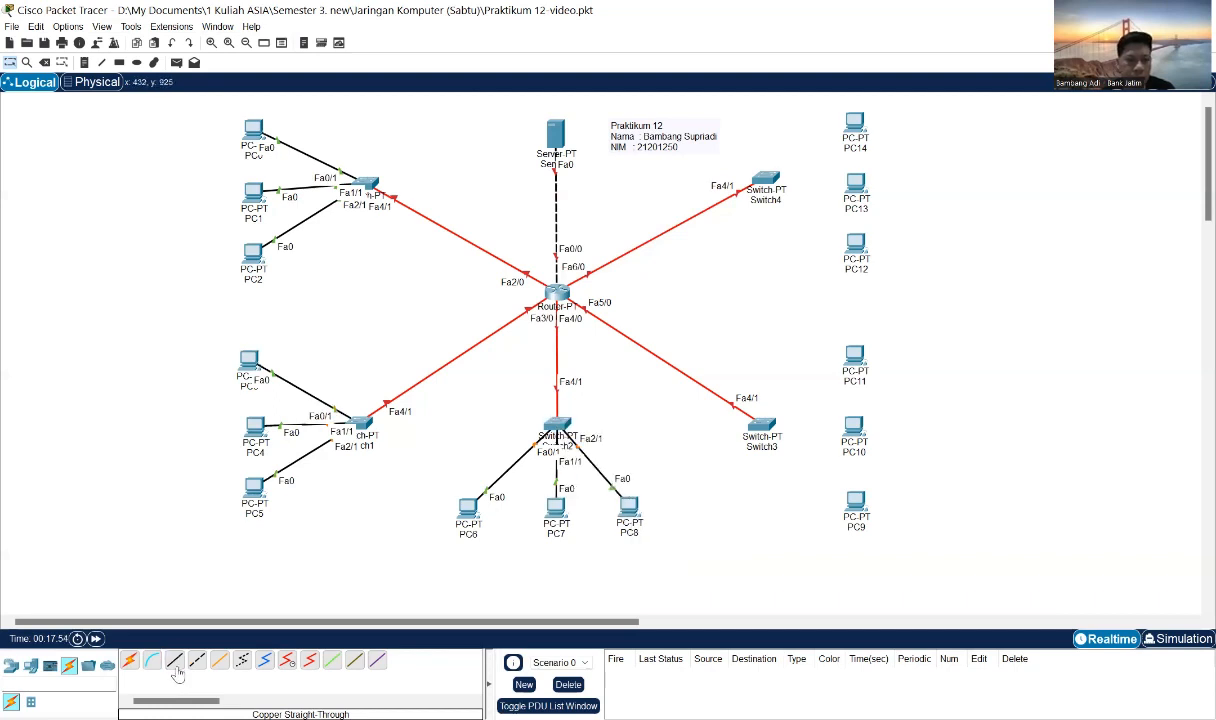
# Link Switch3's FastEthernet0/1 port to PC9 and its FastEthernet1/1 port to PC10, both on FastEthernet0, with copper straight-through cables.
pyautogui.click(775, 436)
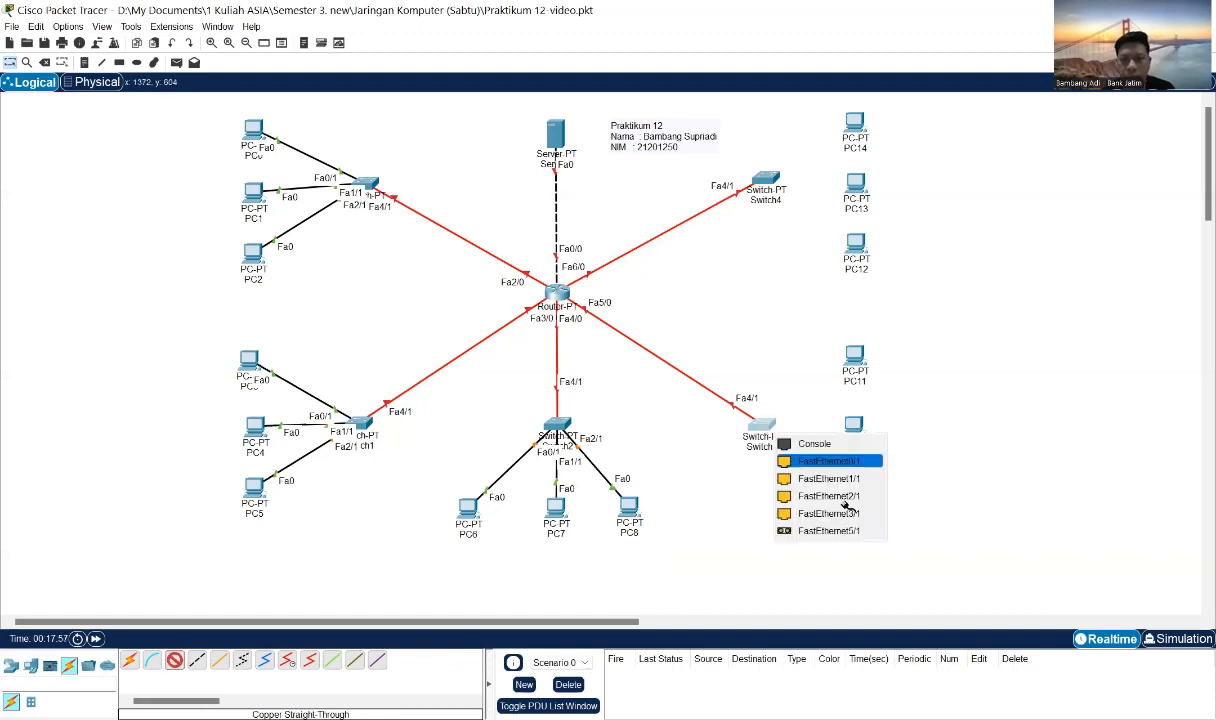
pyautogui.click(838, 462)
pyautogui.click(860, 516)
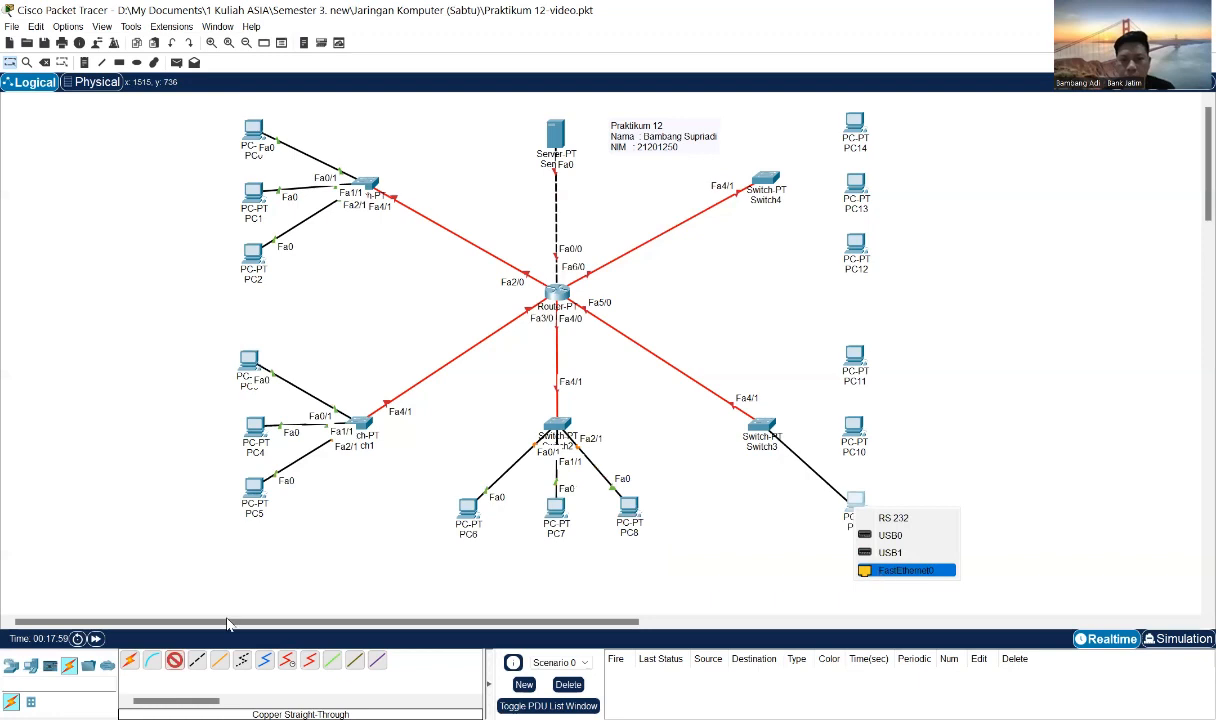
pyautogui.click(906, 570)
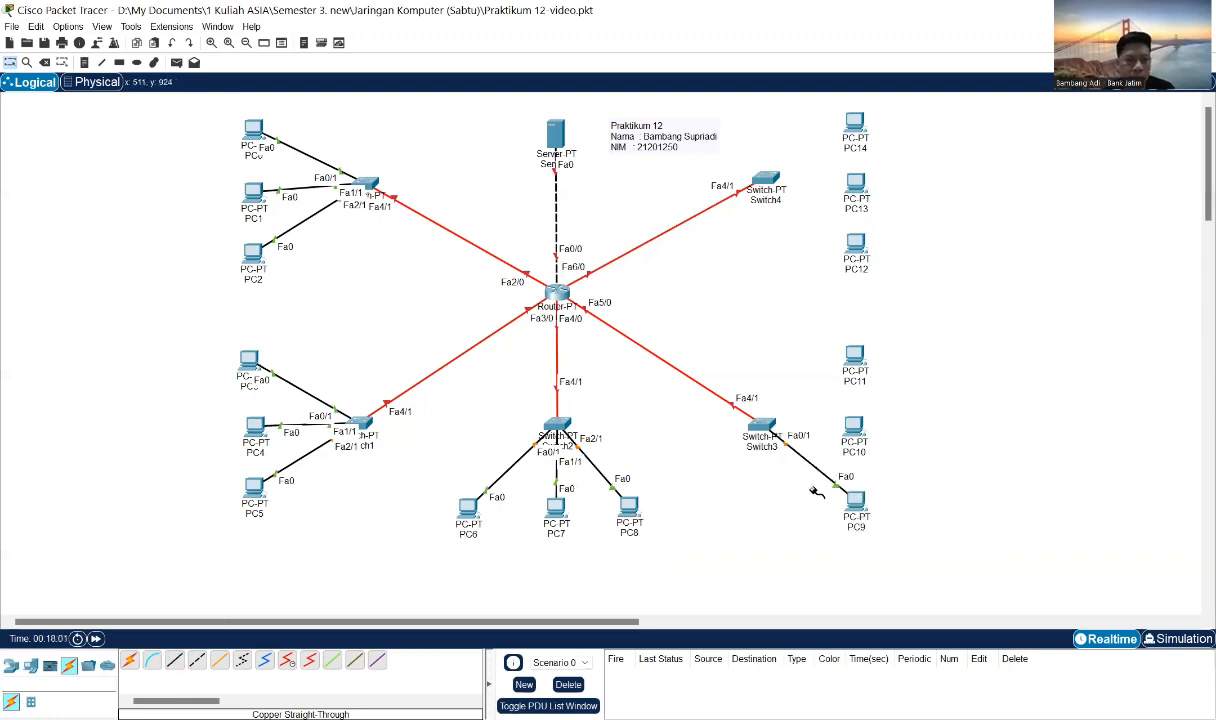
pyautogui.click(771, 427)
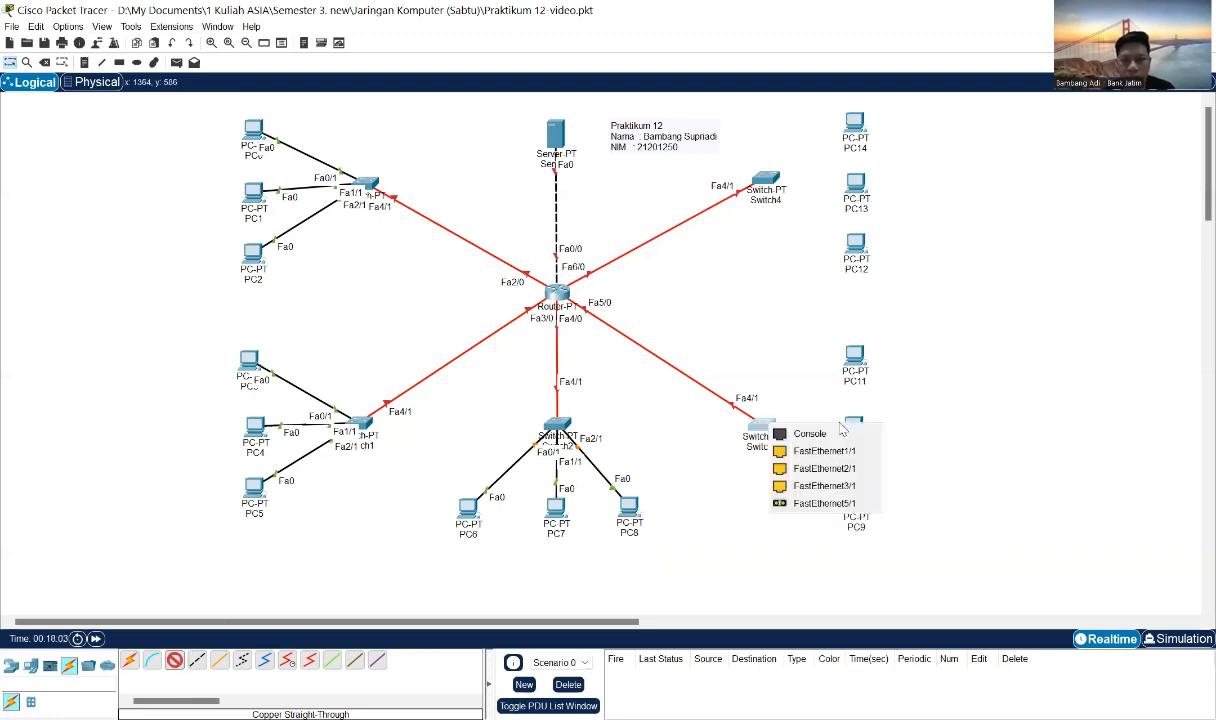
pyautogui.click(868, 468)
pyautogui.click(855, 428)
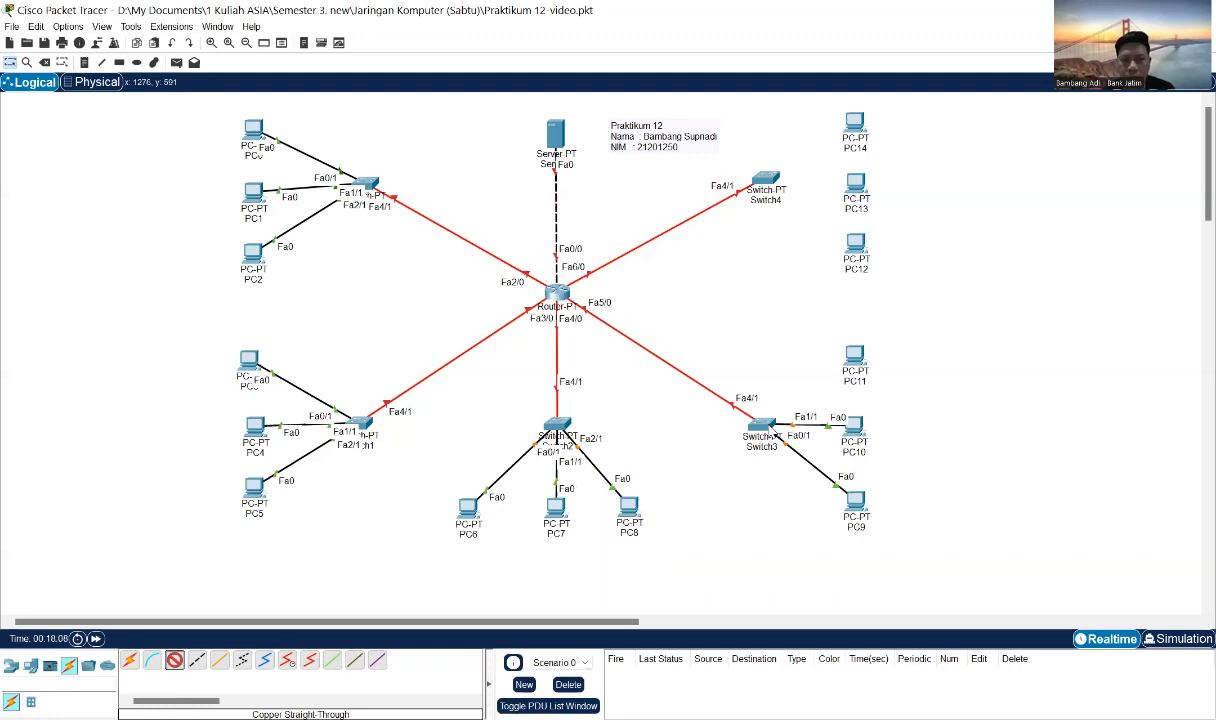
# Connect Switch3's FastEthernet2/1 port to PC11's FastEthernet0 port with a copper straight-through cable.
pyautogui.click(770, 424)
pyautogui.click(805, 452)
pyautogui.click(851, 361)
pyautogui.click(900, 390)
pyautogui.click(852, 427)
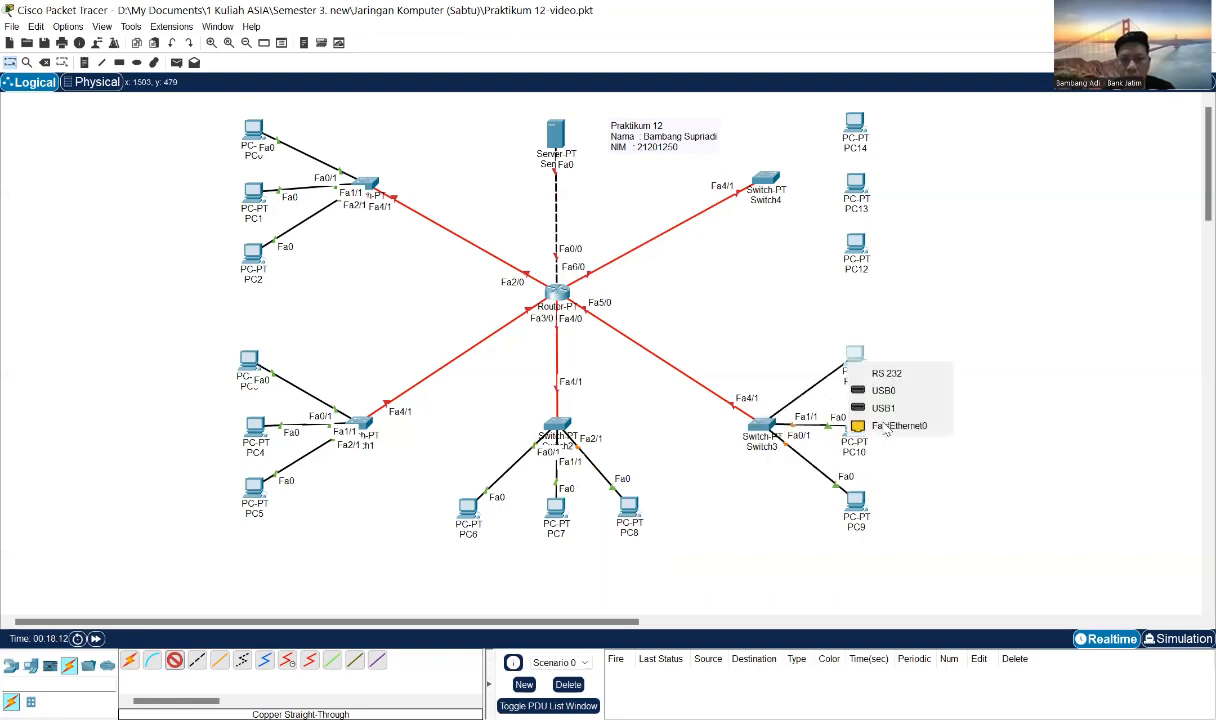
# Connect Switch4's FastEthernet0/1 port to PC12's FastEthernet0 port with a copper straight-through cable.
pyautogui.click(172, 672)
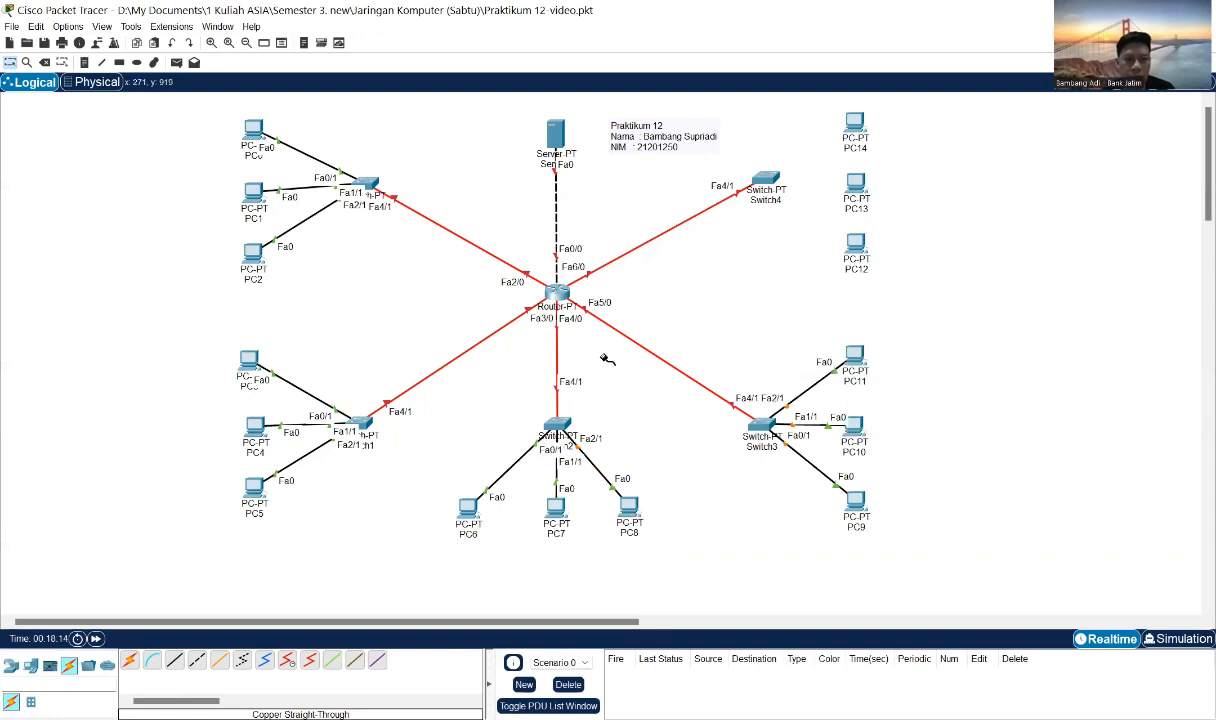
pyautogui.click(778, 192)
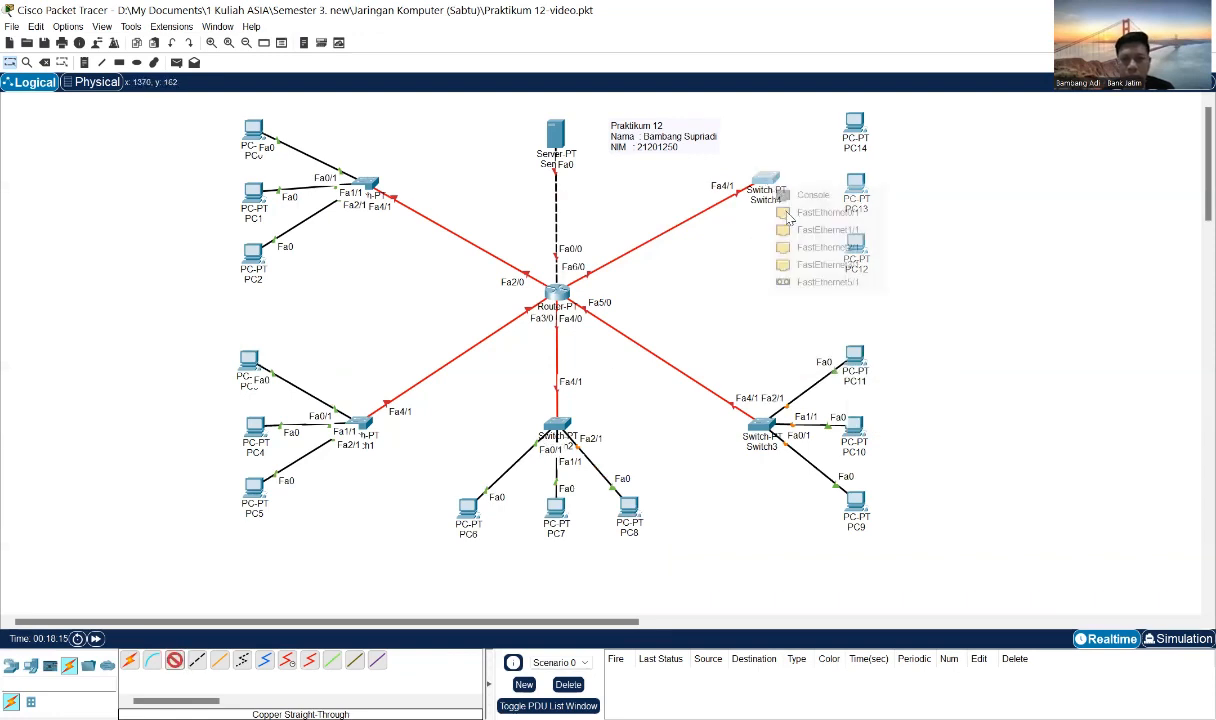
pyautogui.click(790, 213)
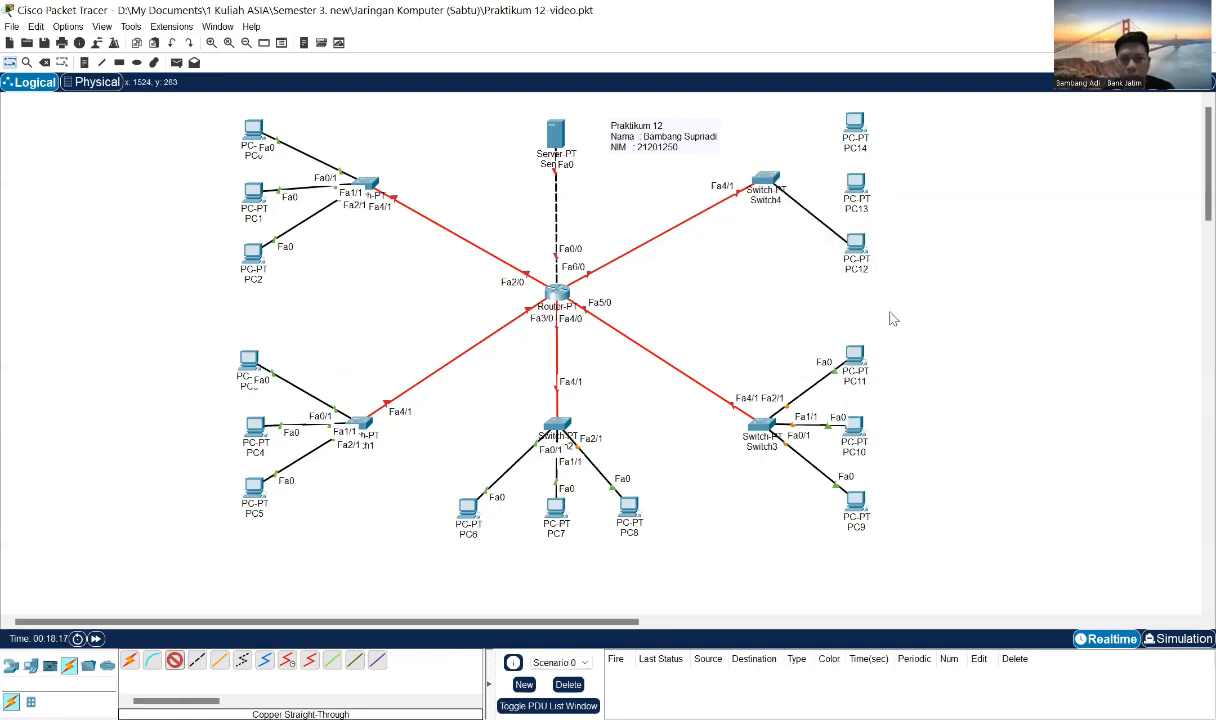
pyautogui.click(855, 248)
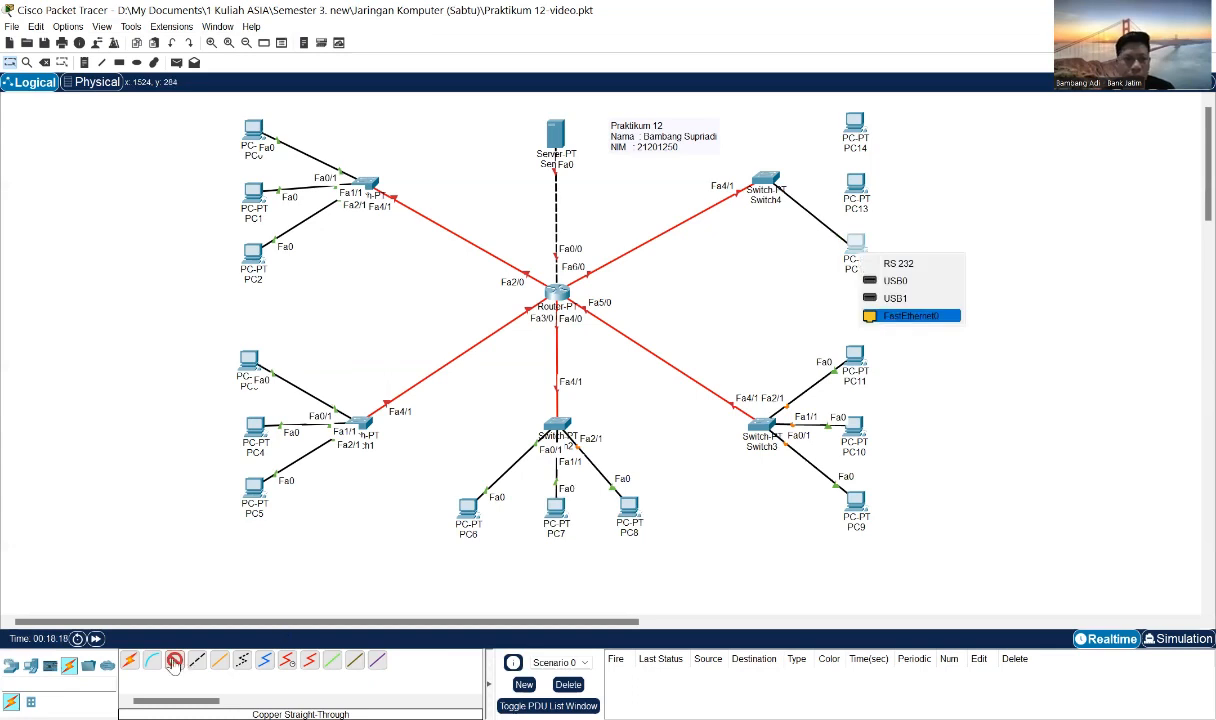
pyautogui.click(890, 344)
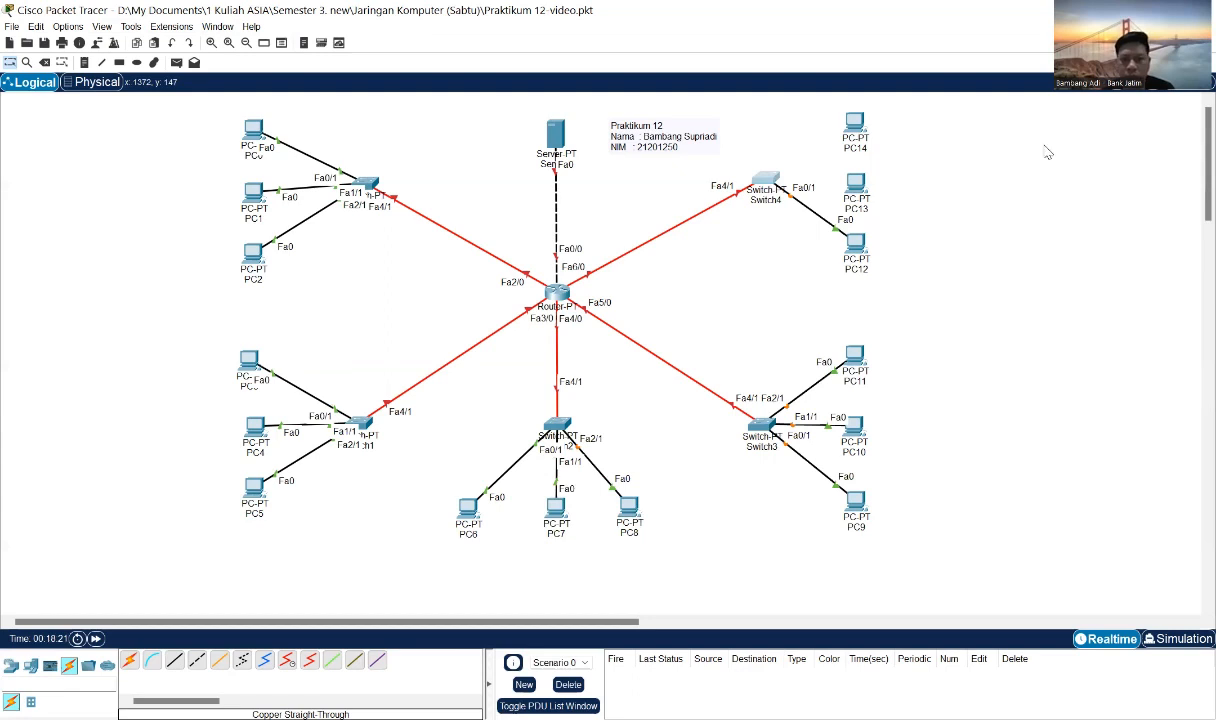
# Link Switch4's FastEthernet1/1 port to PC13 and its FastEthernet2/1 port to PC14, both on FastEthernet0, with copper straight-through cables.
pyautogui.click(177, 662)
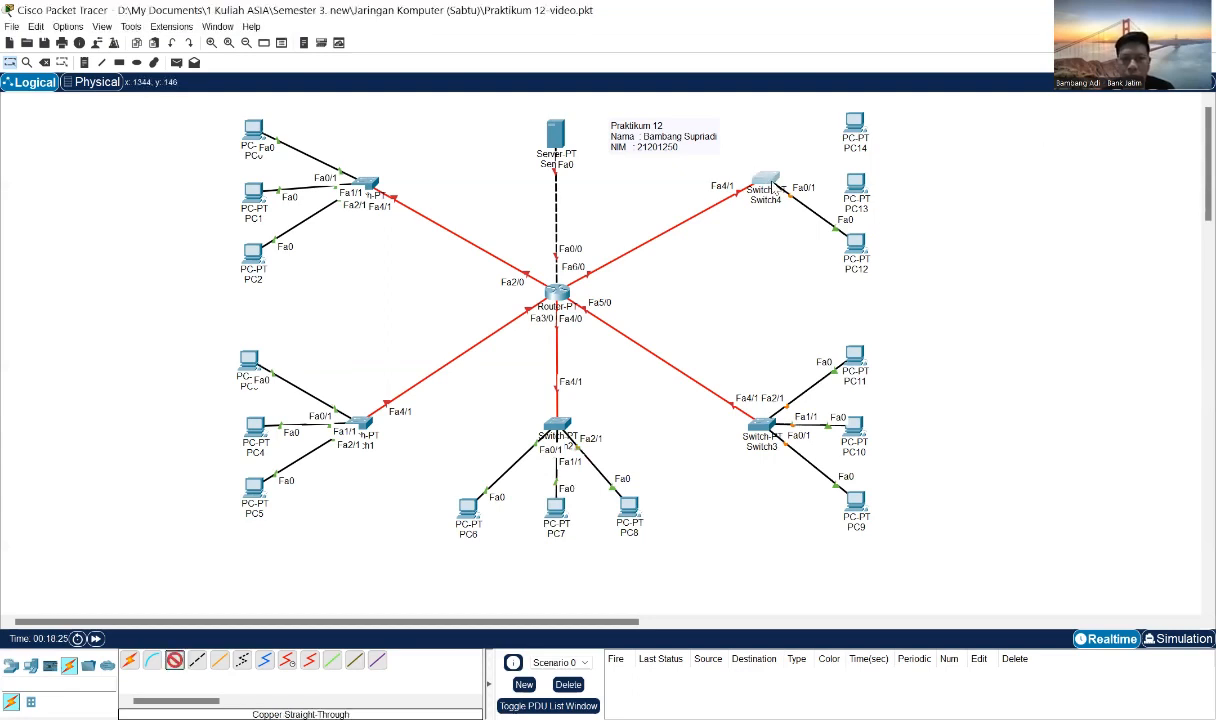
pyautogui.click(766, 184)
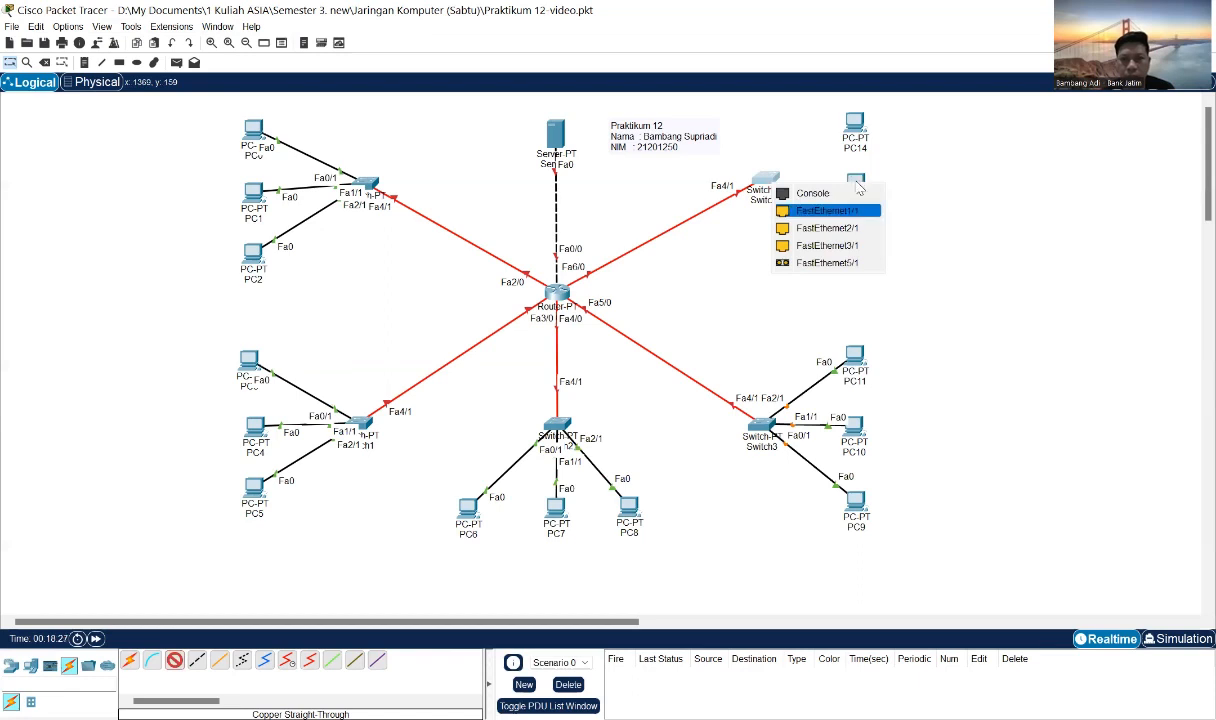
pyautogui.click(826, 211)
pyautogui.click(858, 243)
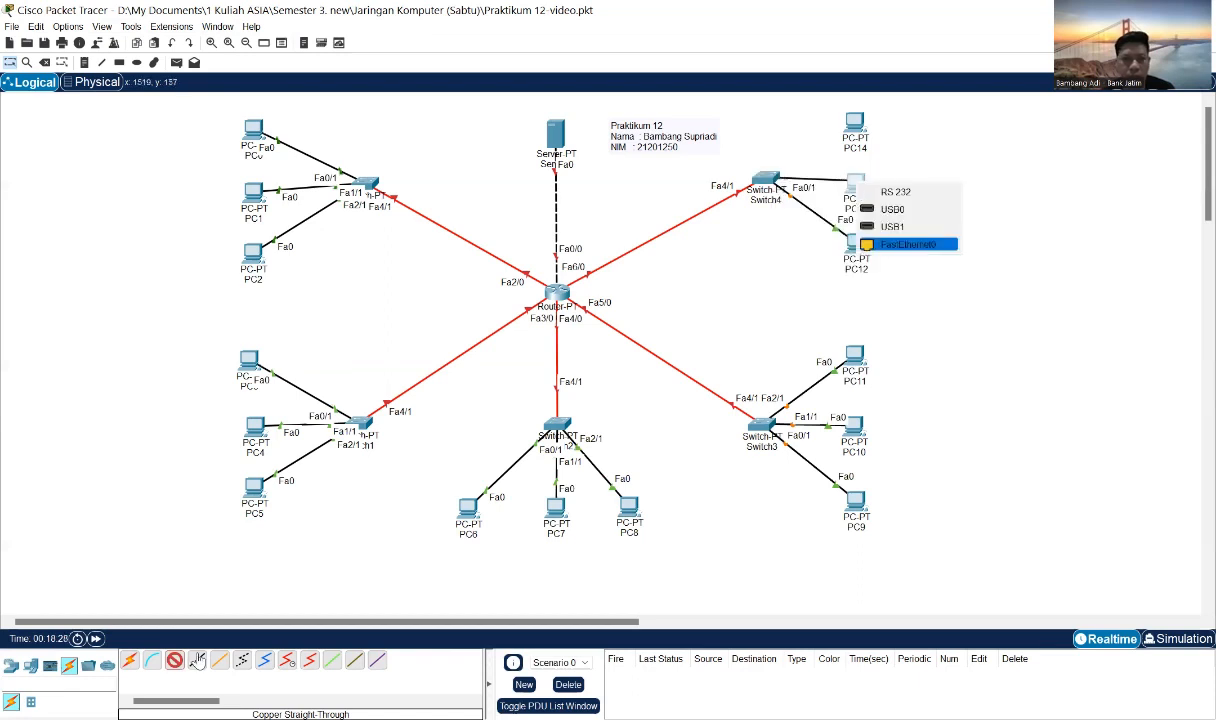
pyautogui.click(908, 244)
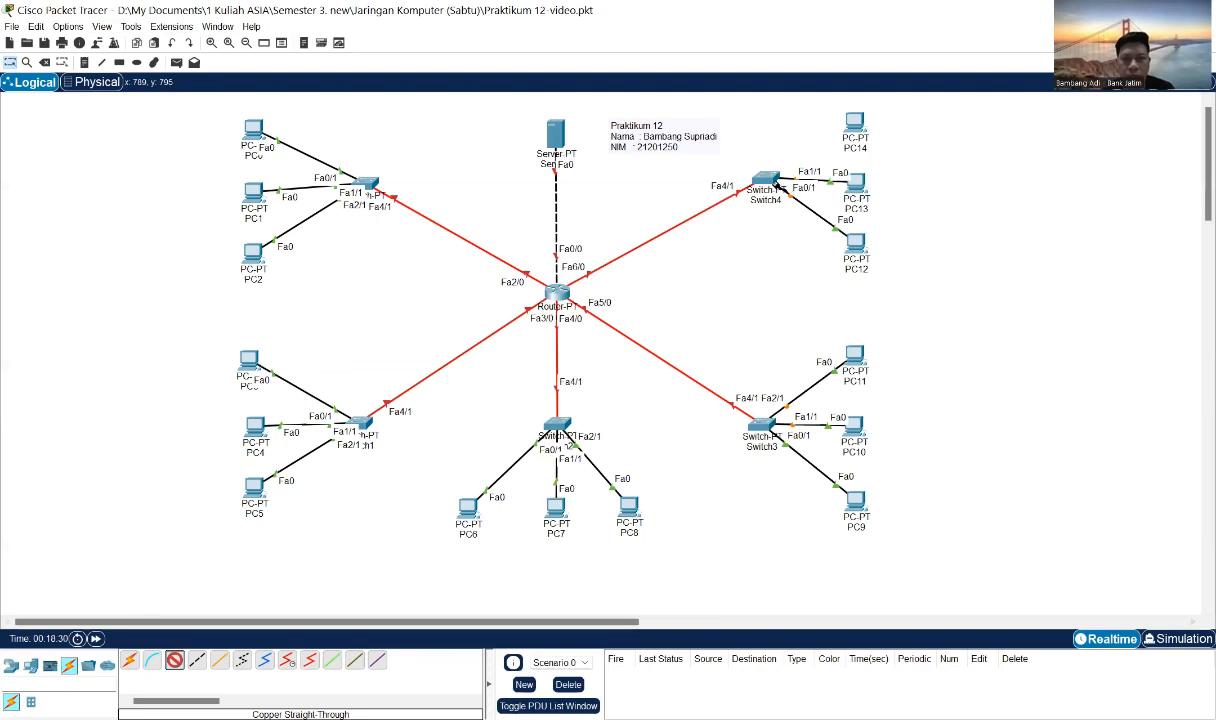
pyautogui.click(770, 192)
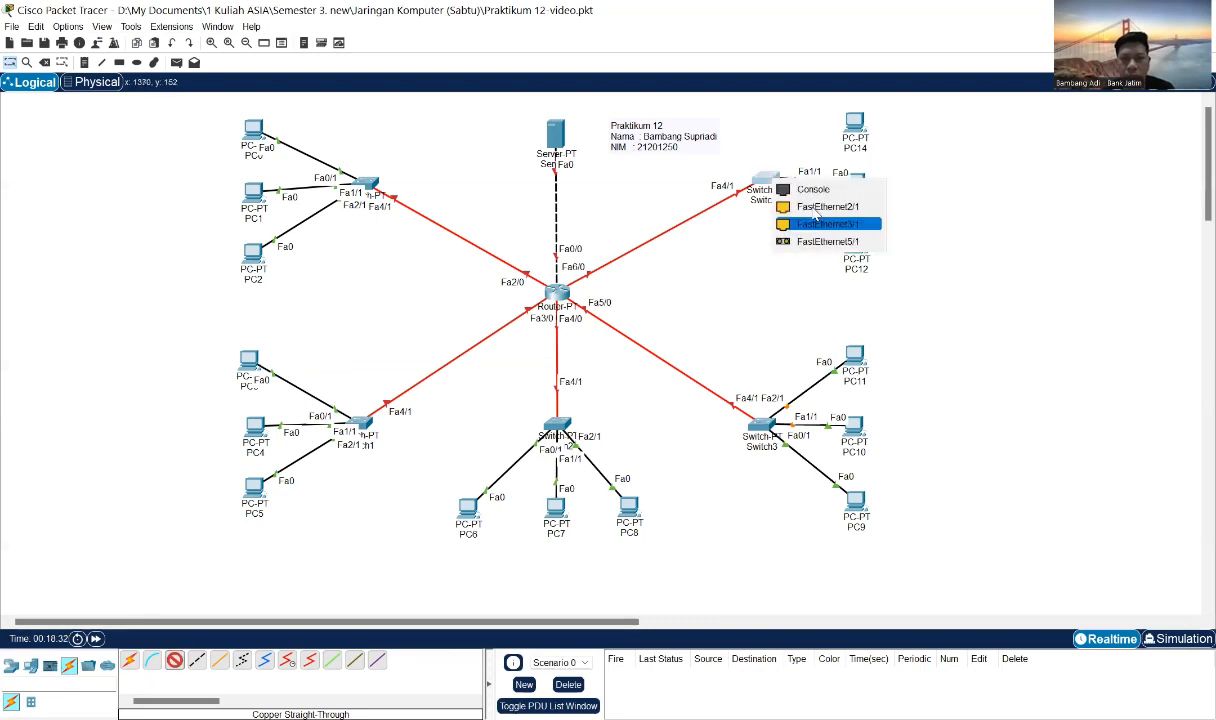
pyautogui.click(826, 207)
pyautogui.click(856, 128)
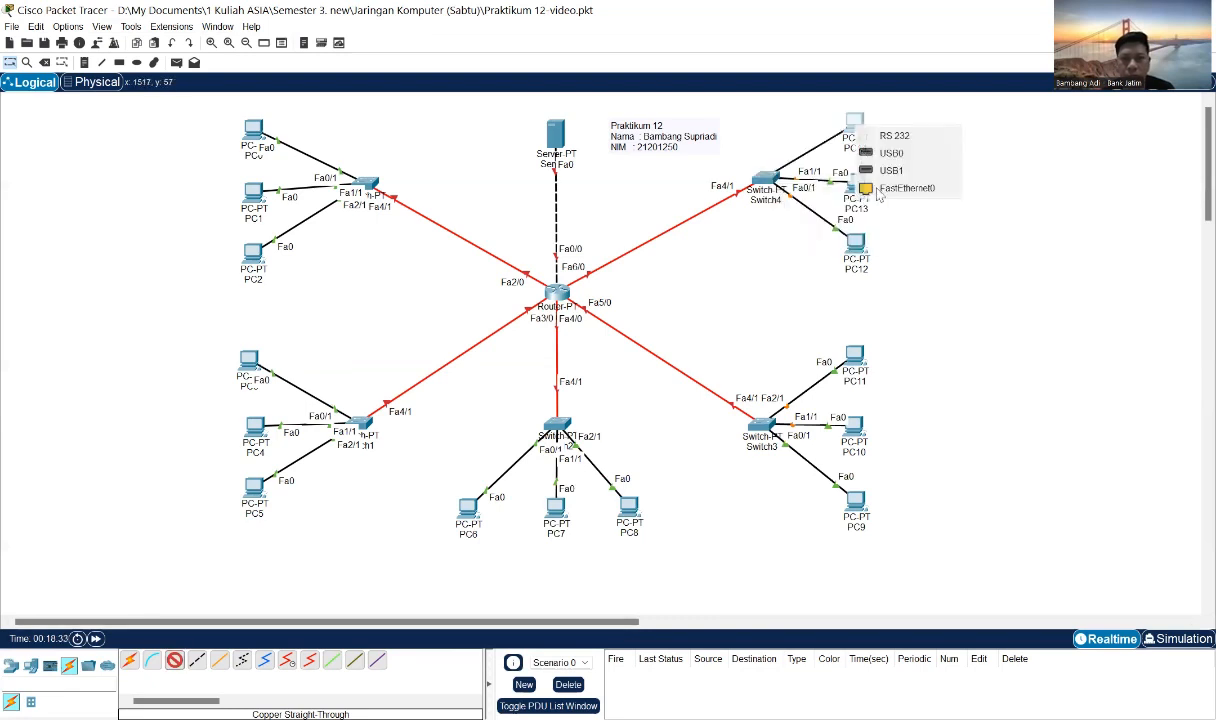
pyautogui.click(880, 189)
# Move PC12, PC13 and PC14 farther from Switch4, and PC9, PC10 and PC11 farther from Switch3, keeping each group in a column.
pyautogui.moveTo(861, 181); pyautogui.dragTo(891, 183)
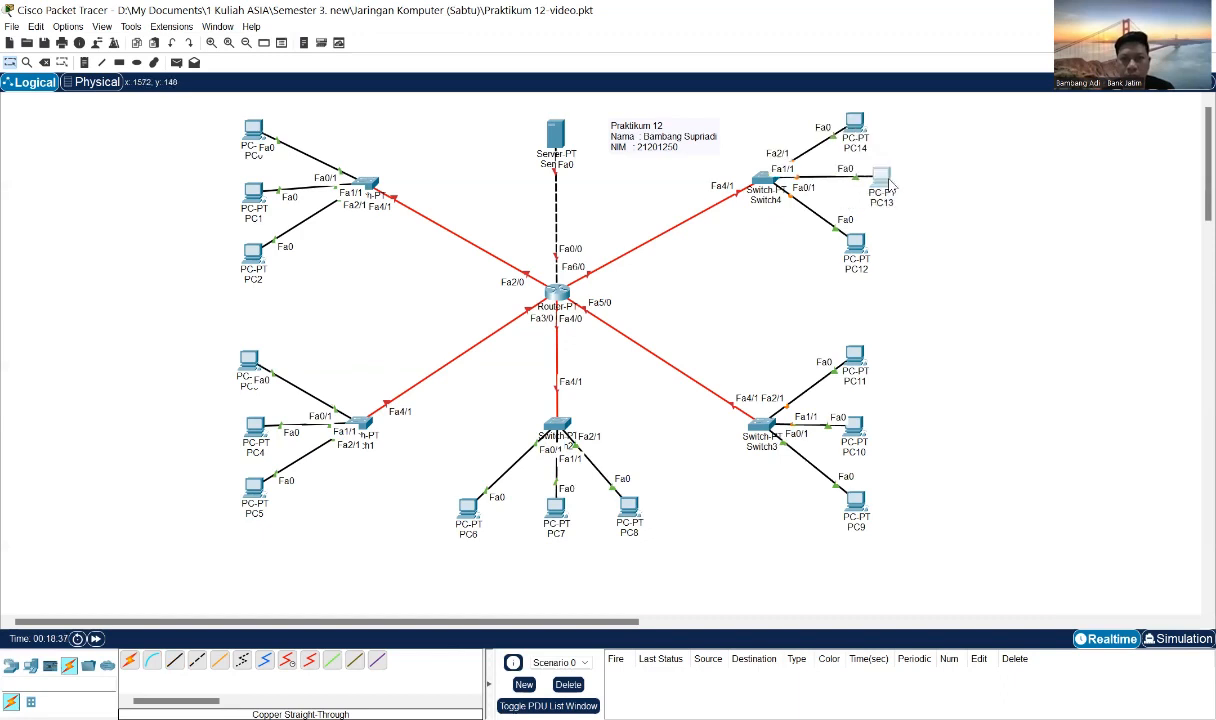
pyautogui.moveTo(858, 128); pyautogui.dragTo(885, 129)
pyautogui.moveTo(856, 244); pyautogui.dragTo(884, 245)
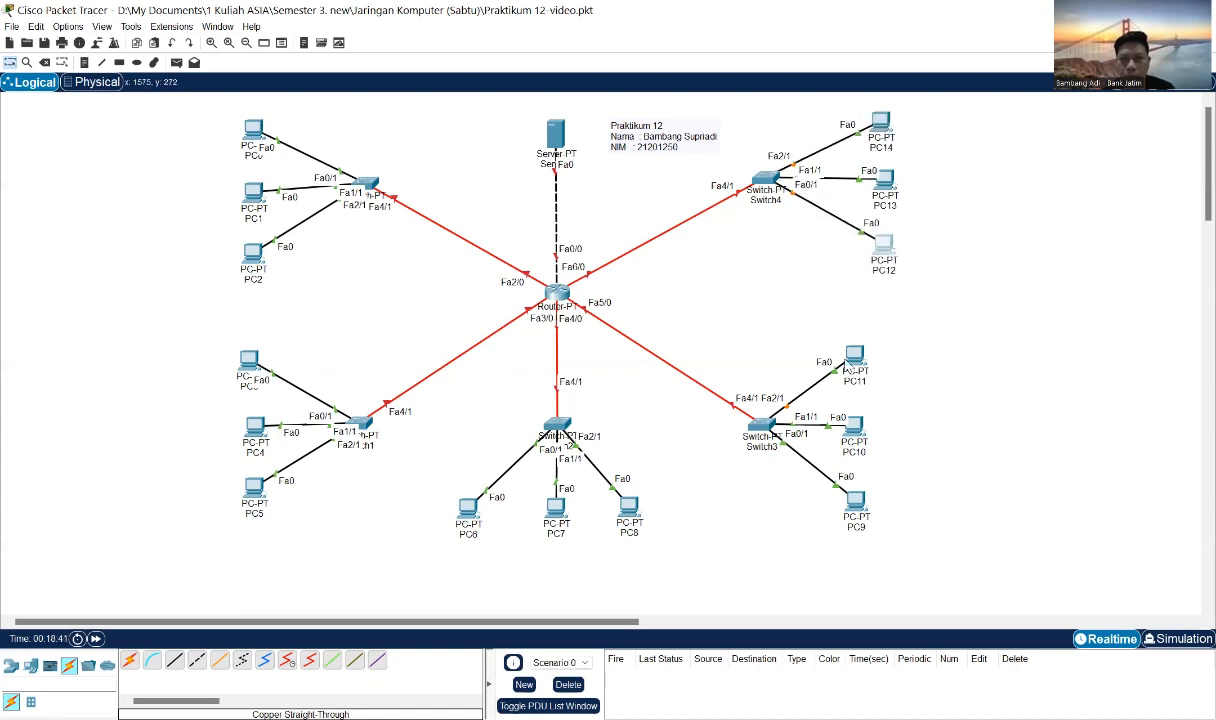
pyautogui.moveTo(849, 362); pyautogui.dragTo(909, 381)
pyautogui.moveTo(852, 424); pyautogui.dragTo(878, 426)
pyautogui.moveTo(856, 503); pyautogui.dragTo(879, 496)
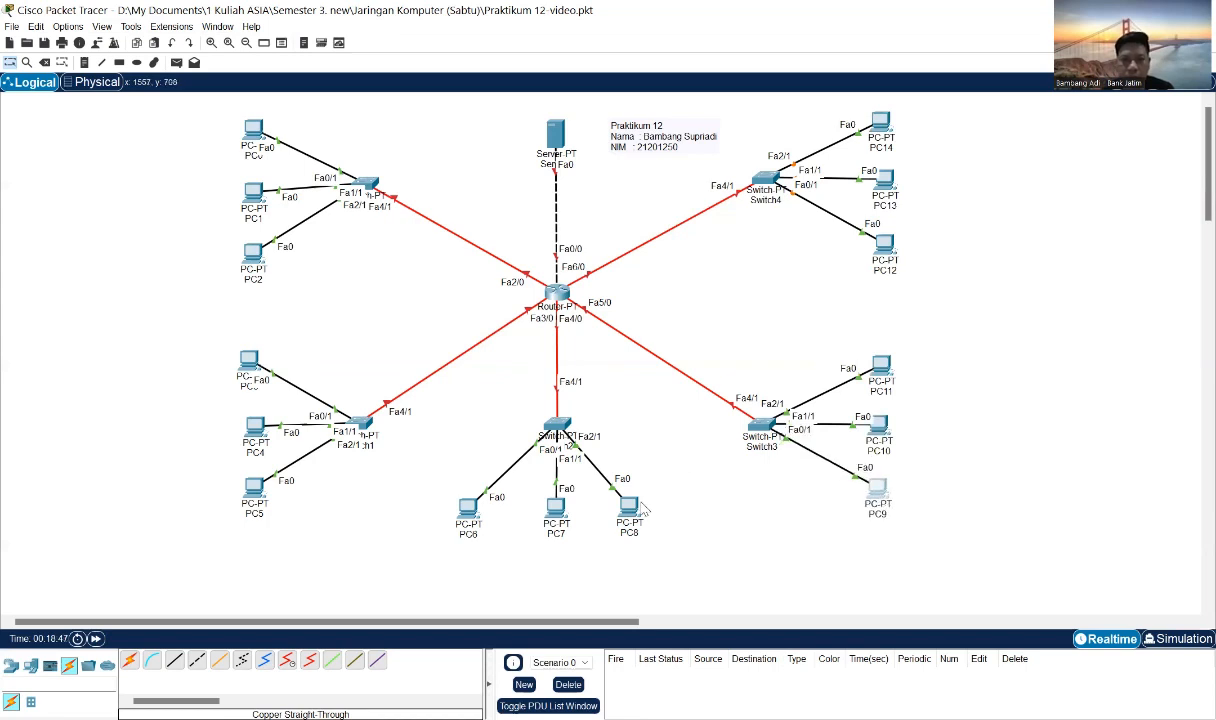
# Nudge PC3, PC4 and PC5 beside Switch1 and PC0, PC1 and PC2 beside Switch0 into neater, evenly spaced columns.
pyautogui.moveTo(243, 367); pyautogui.dragTo(254, 370)
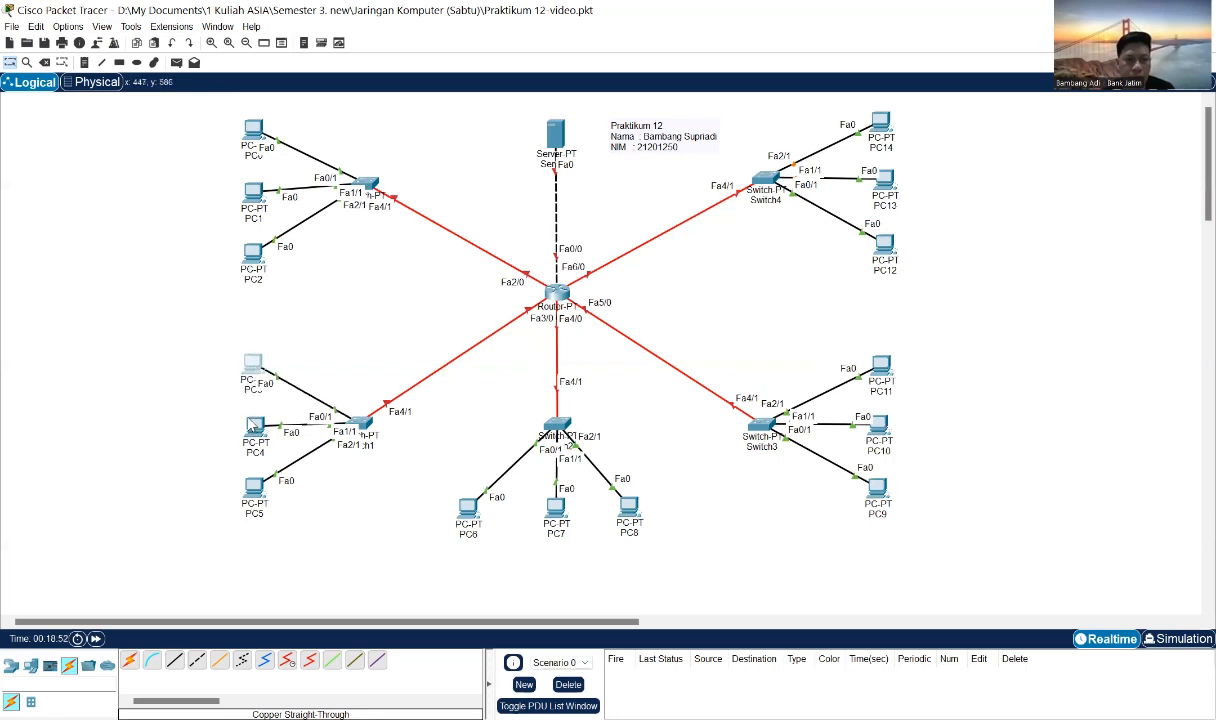
pyautogui.moveTo(253, 425); pyautogui.dragTo(249, 420)
pyautogui.moveTo(252, 492); pyautogui.dragTo(254, 486)
pyautogui.moveTo(253, 124); pyautogui.dragTo(255, 112)
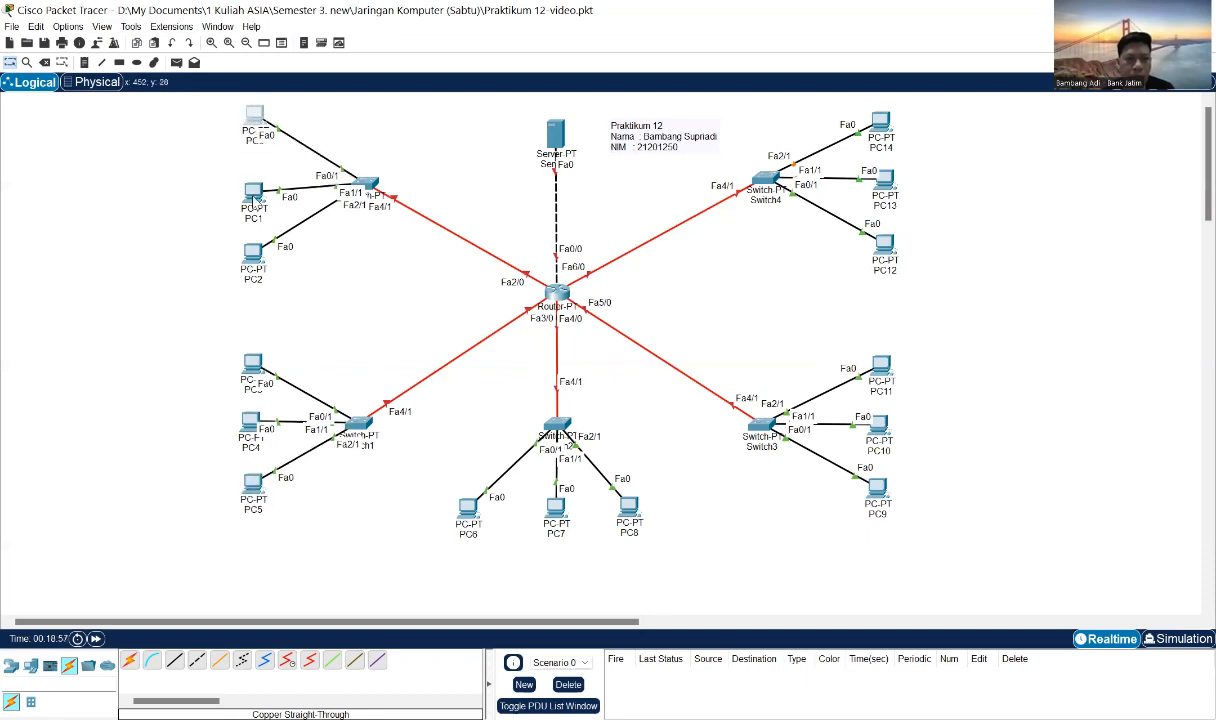
pyautogui.moveTo(252, 188); pyautogui.dragTo(258, 198)
pyautogui.moveTo(257, 252); pyautogui.dragTo(258, 235)
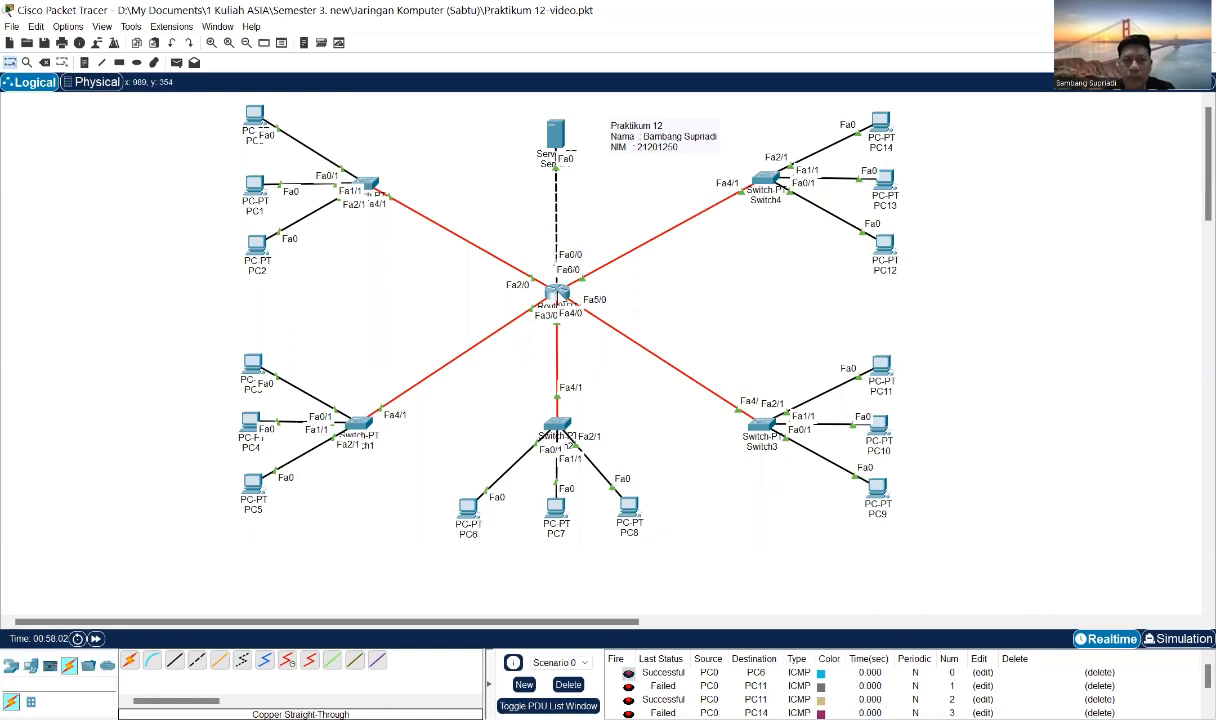
# Add a note reading "IP : 172.16.12.1" beside the server-router link and copy its text up to the last digit.
pyautogui.moveTo(556, 295)
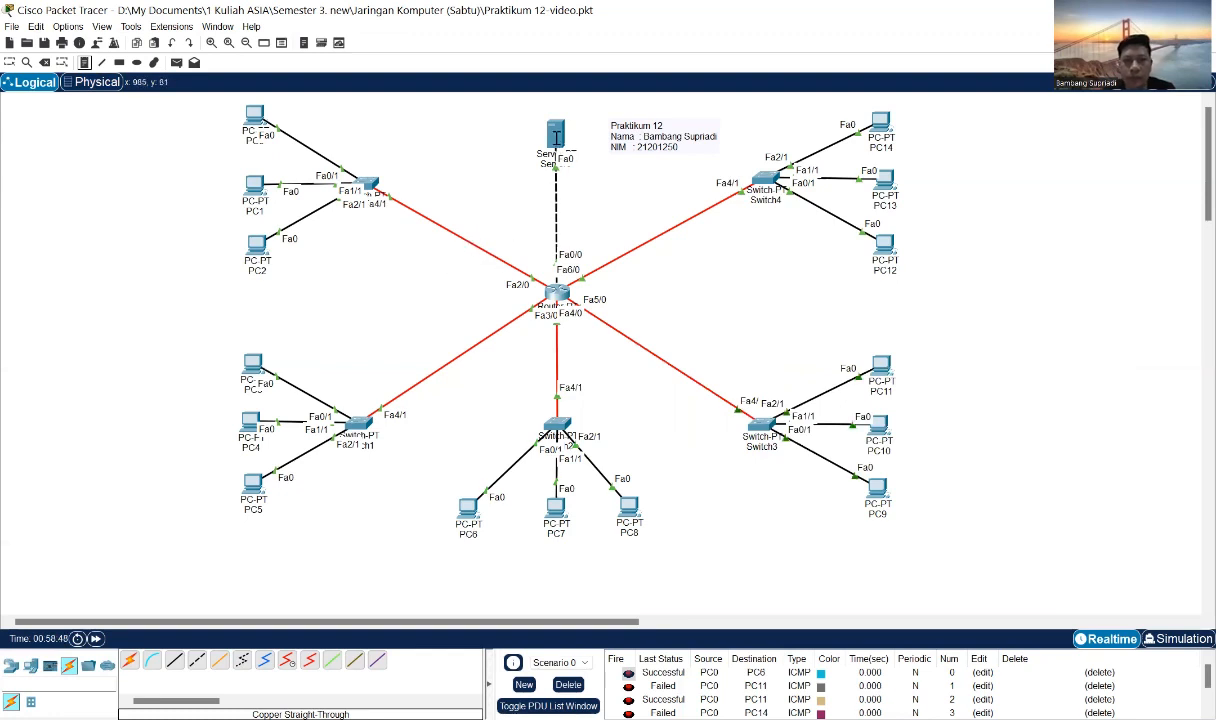
pyautogui.click(491, 231)
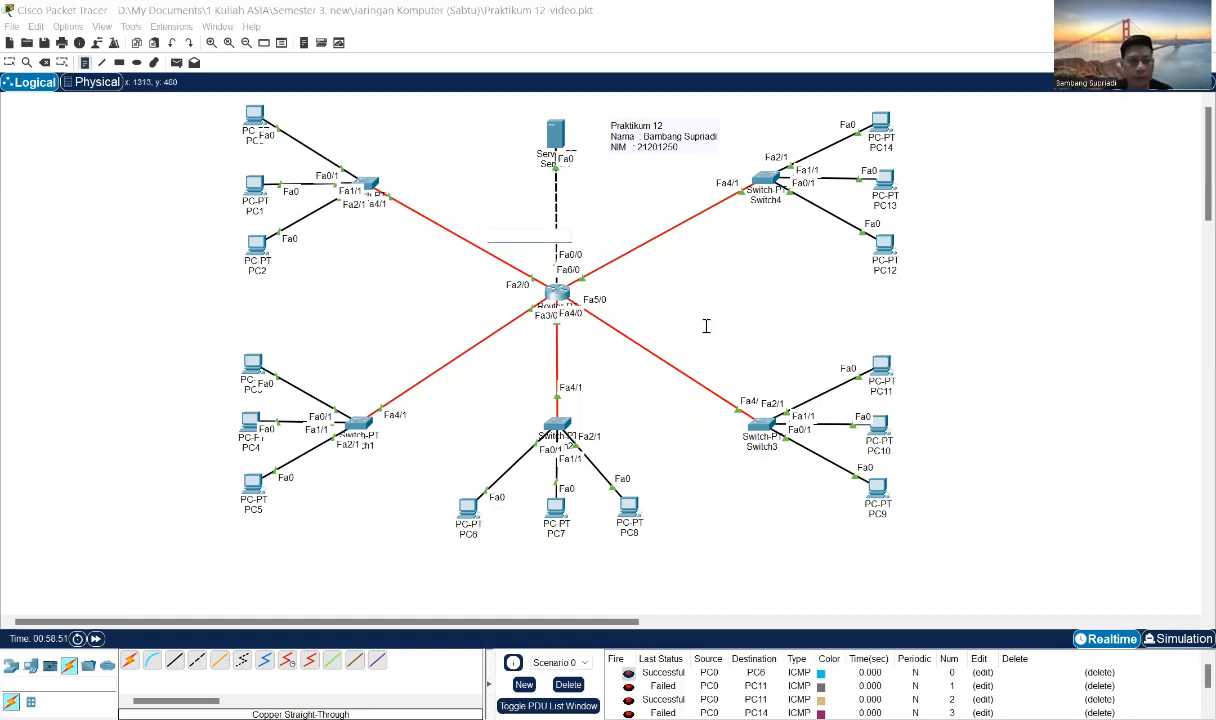
pyautogui.write('IP : ')
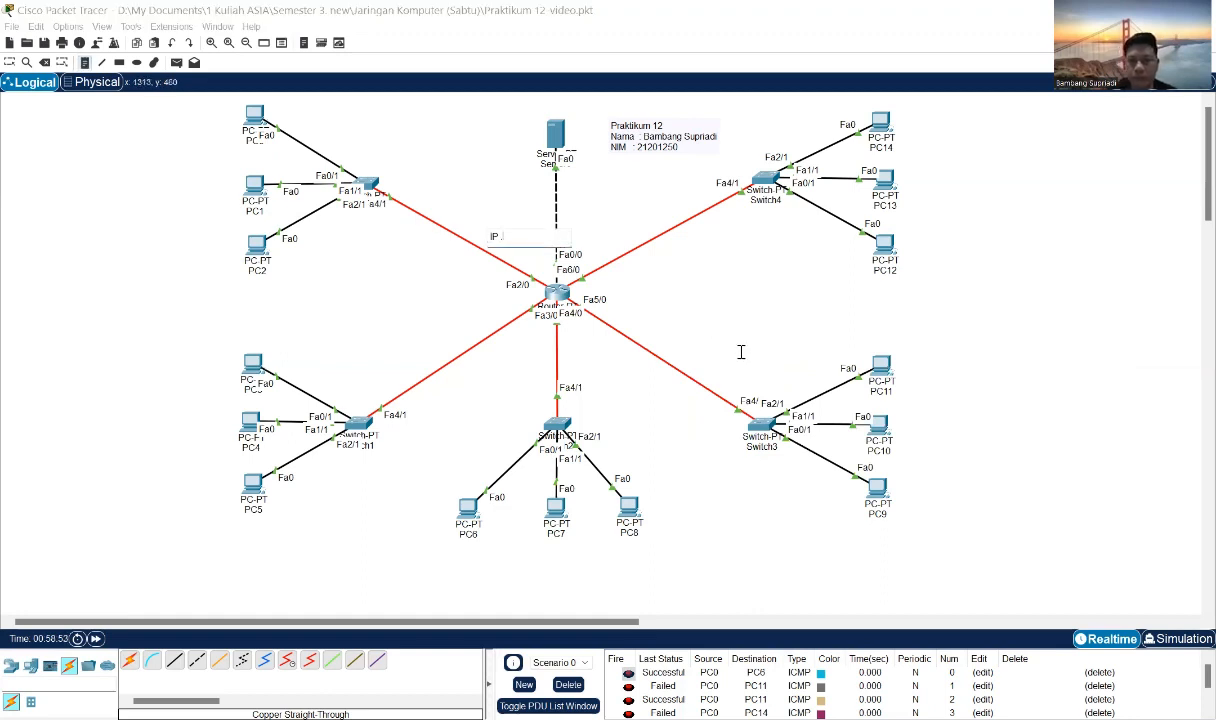
pyautogui.write('172.16.12.1')
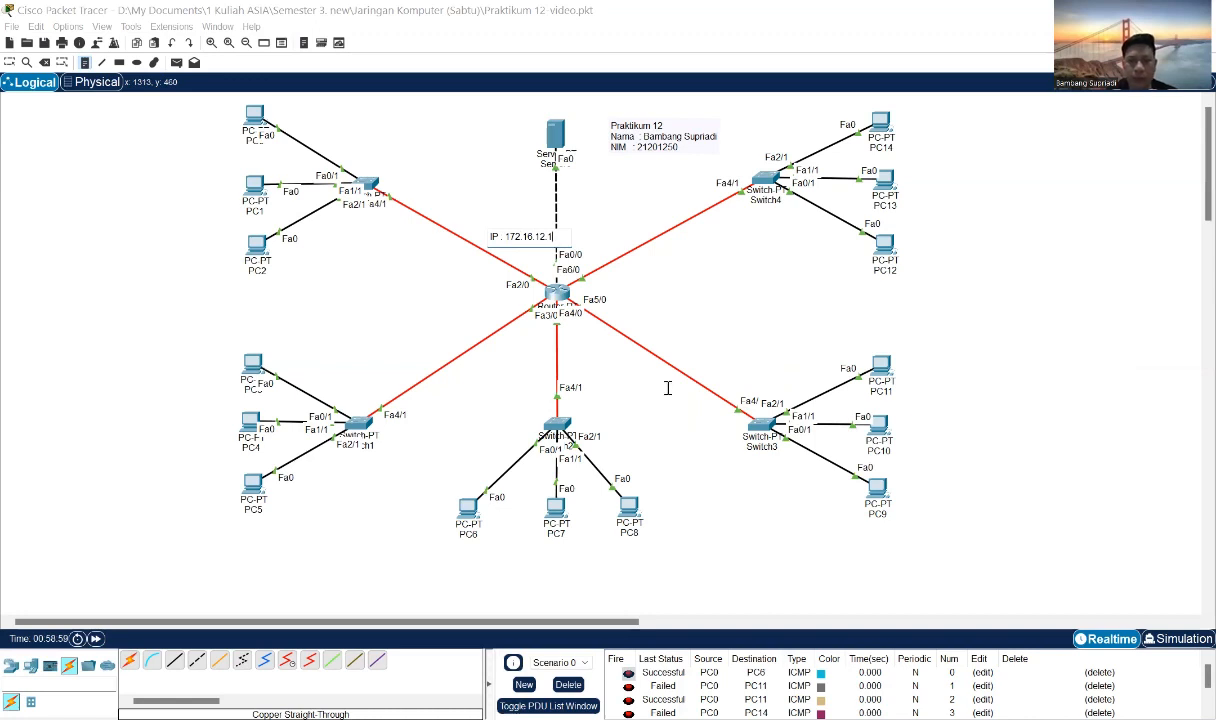
pyautogui.press('BackSpace')
pyautogui.press('BackSpace')
pyautogui.moveTo(547, 237); pyautogui.dragTo(494, 237)
pyautogui.hotkey('ctrl', 'c')
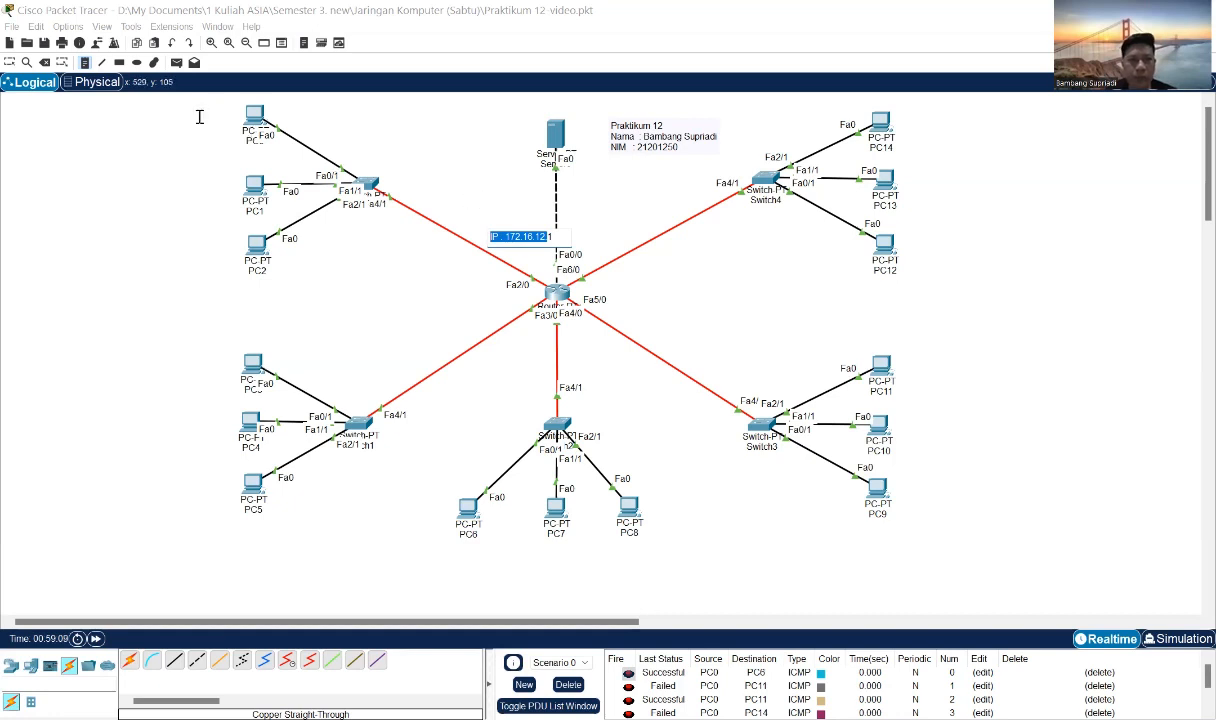
# Move the "IP : 172.16.12.1" note to the other side of the server-router link, close to the cable.
pyautogui.click(9, 62)
pyautogui.moveTo(524, 245); pyautogui.dragTo(594, 236)
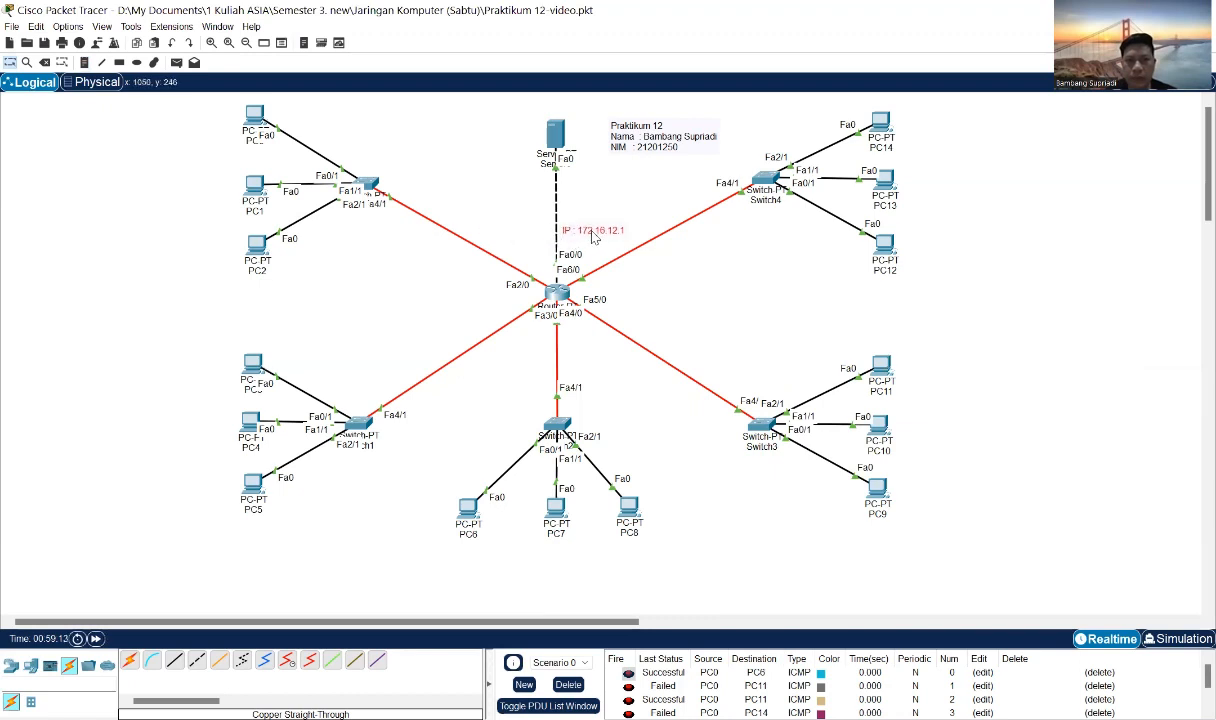
pyautogui.moveTo(591, 236); pyautogui.dragTo(590, 237)
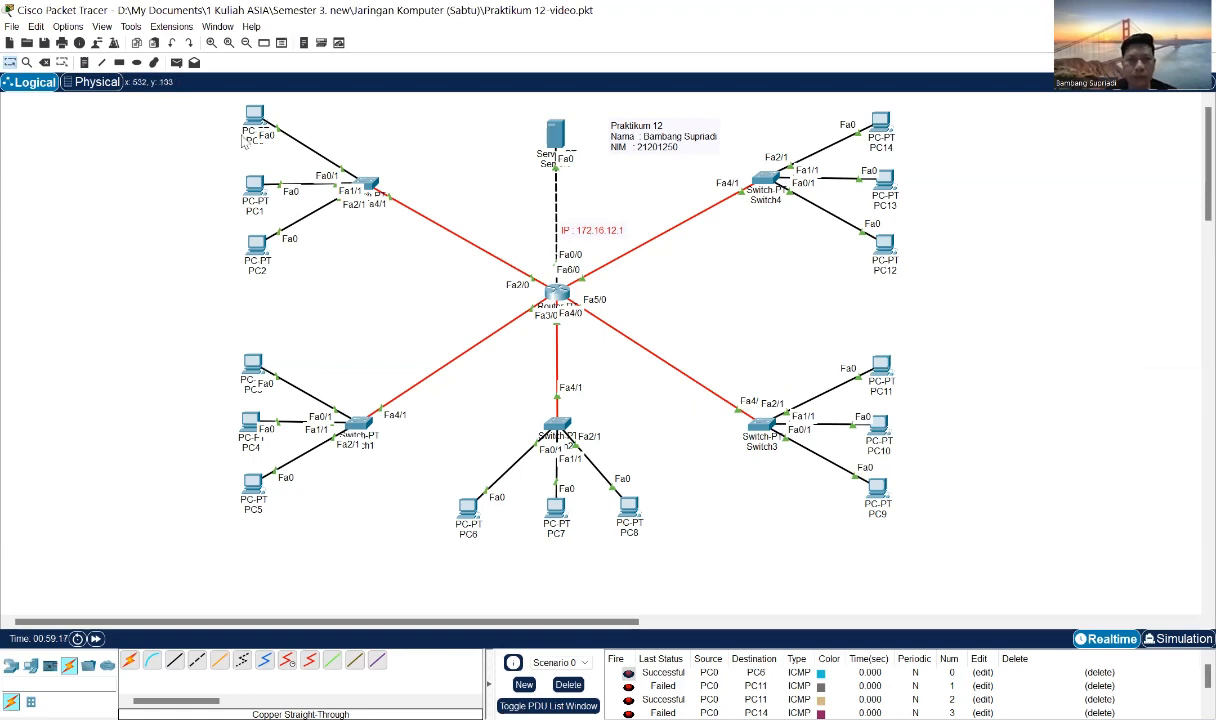
# Add a note reading "IP : 192.168.1.1" beside the router-Switch0 link, reusing the copied text and copying its new address prefix.
pyautogui.click(86, 62)
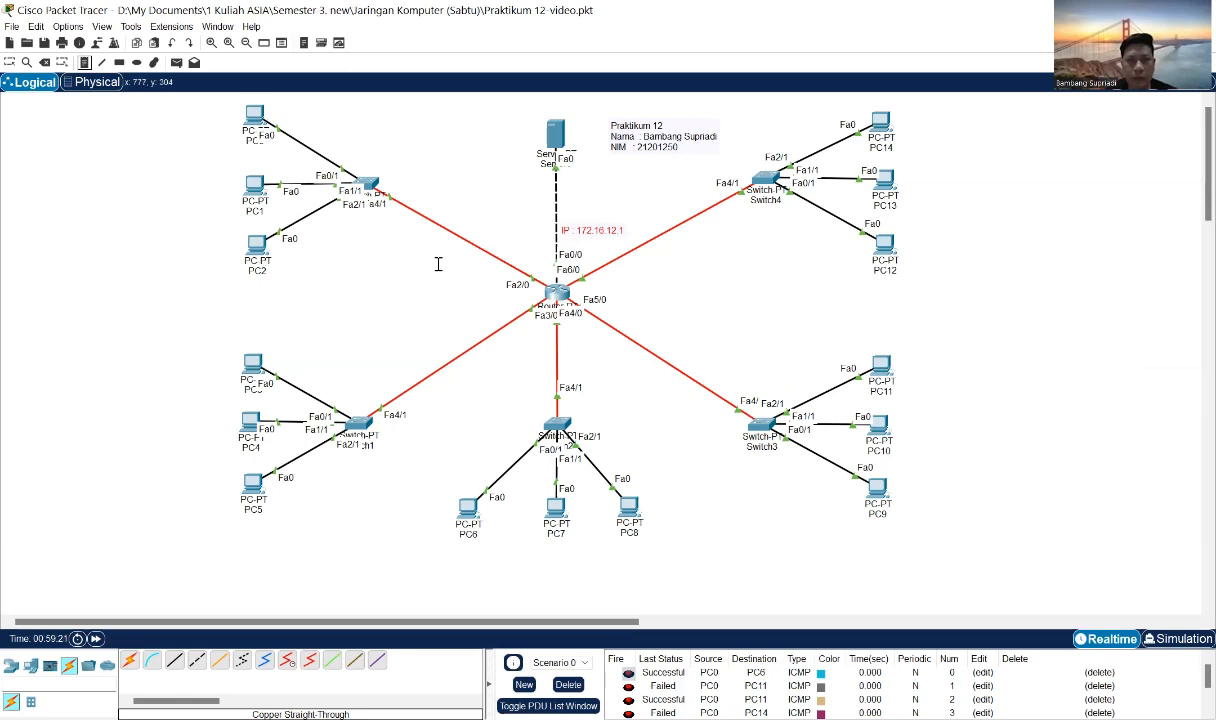
pyautogui.click(449, 257)
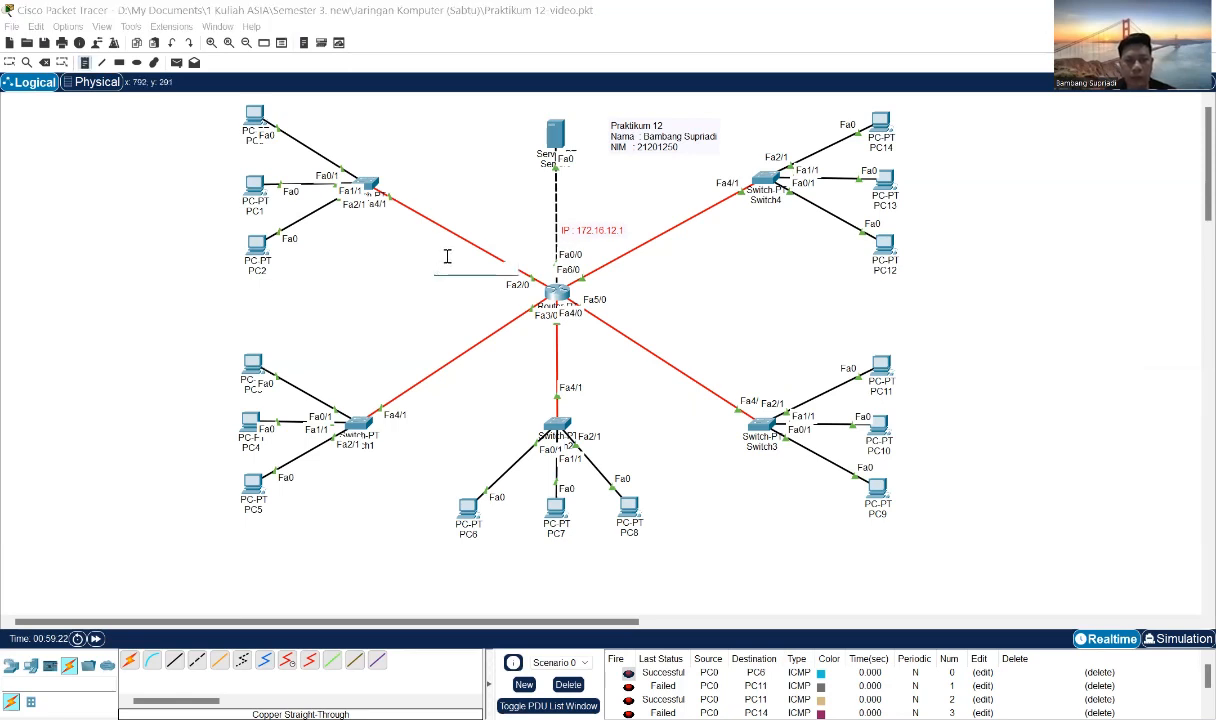
pyautogui.hotkey('ctrl', 'v')
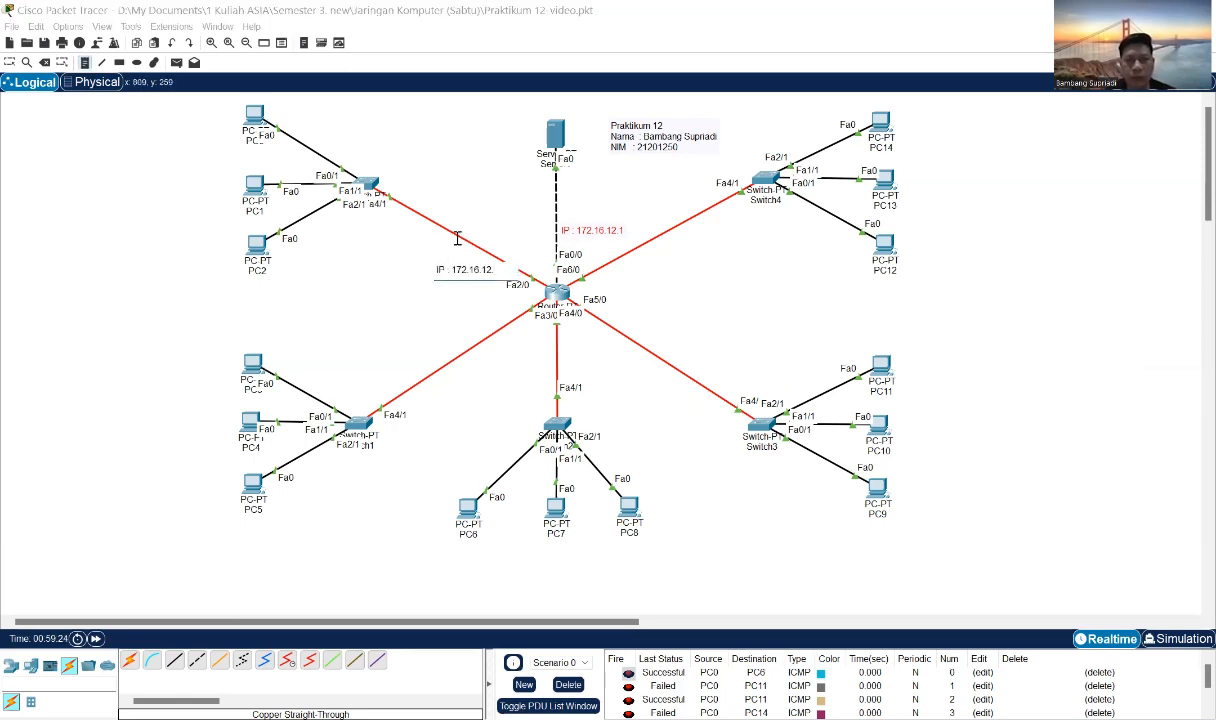
pyautogui.press('BackSpace')
pyautogui.press('BackSpace')
pyautogui.press('BackSpace')
pyautogui.press('BackSpace')
pyautogui.press('BackSpace')
pyautogui.press('BackSpace')
pyautogui.press('BackSpace')
pyautogui.press('BackSpace')
pyautogui.press('BackSpace')
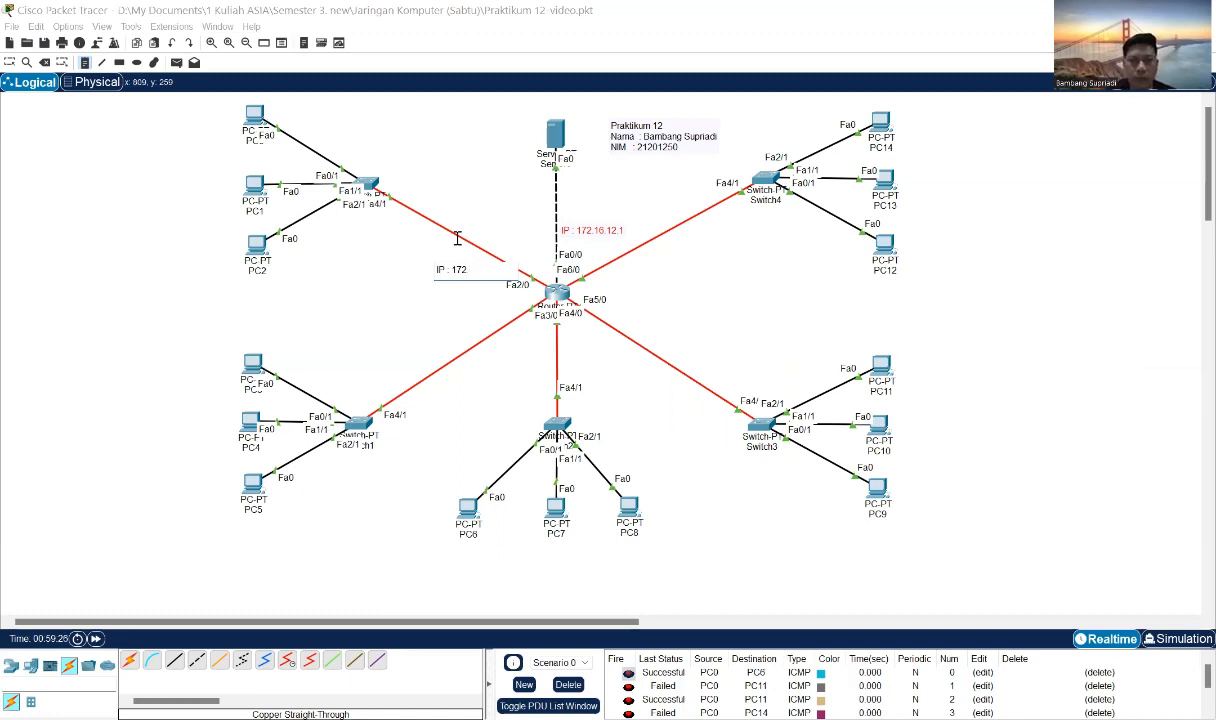
pyautogui.write('92.168.1')
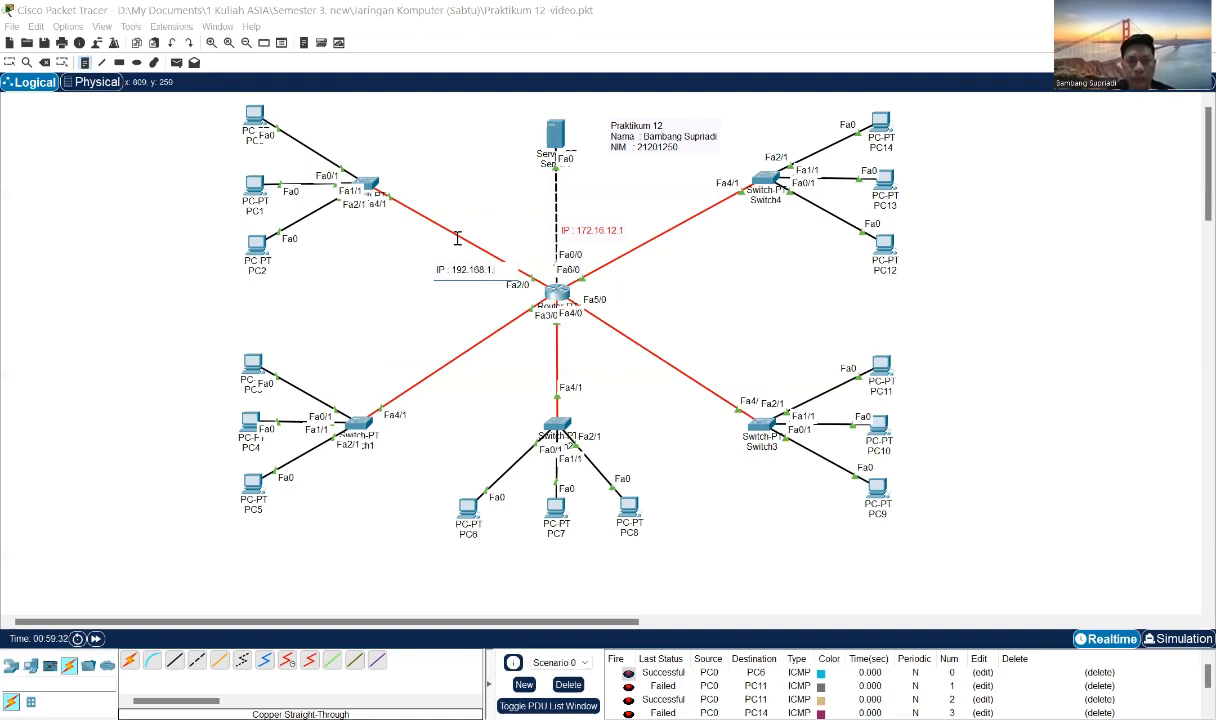
pyautogui.moveTo(490, 270); pyautogui.dragTo(408, 265)
pyautogui.click(480, 262)
pyautogui.write('.1')
# Add a note reading "IP : 192.168.2.1" beside the router-Switch1 link and copy its full text.
pyautogui.click(455, 323)
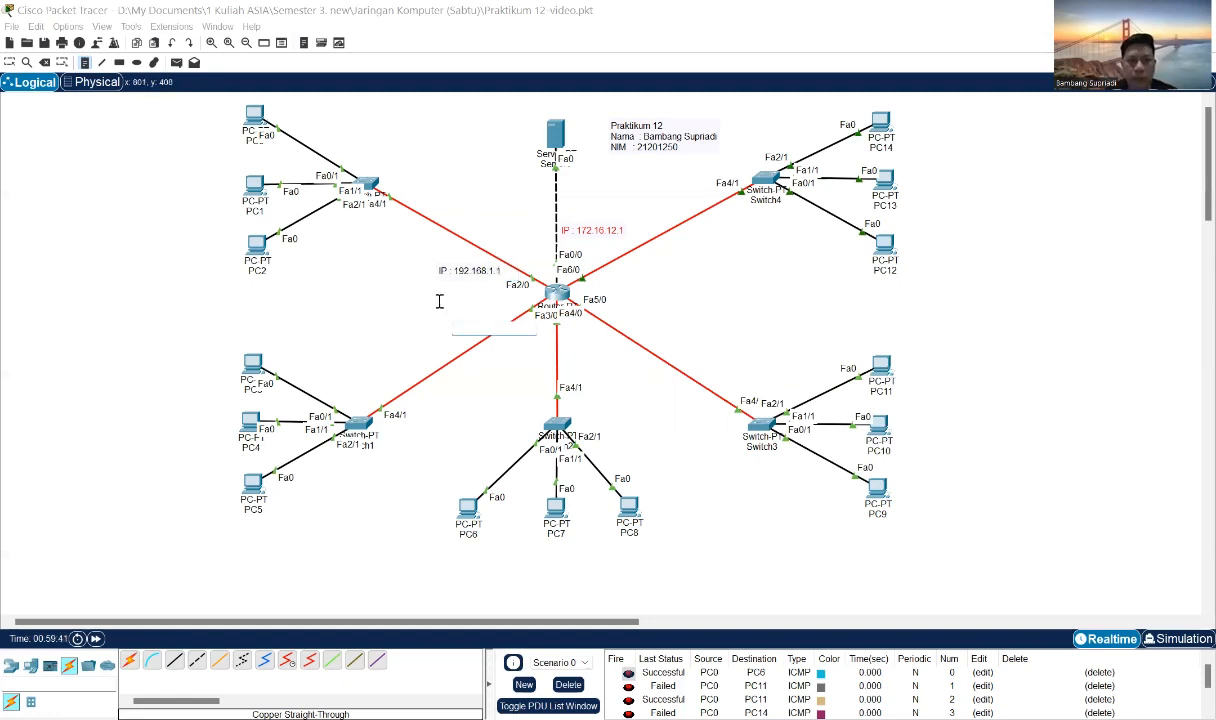
pyautogui.write('IP : 192.168.1.')
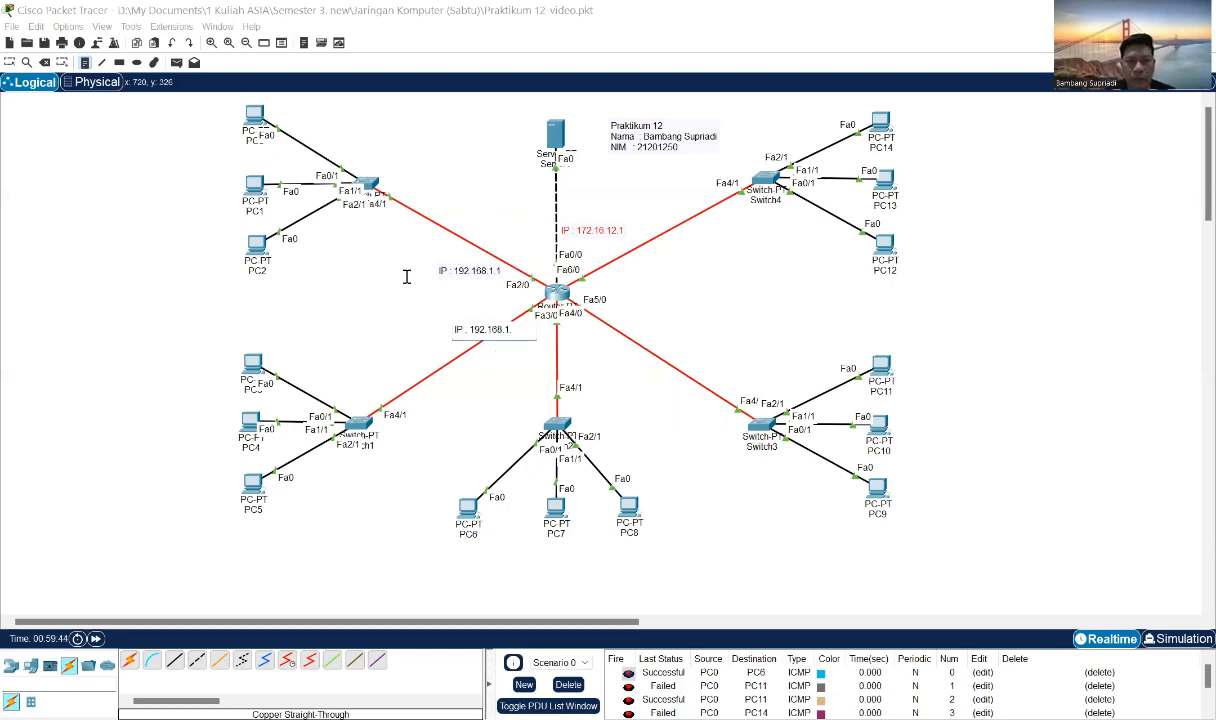
pyautogui.press('BackSpace')
pyautogui.press('BackSpace')
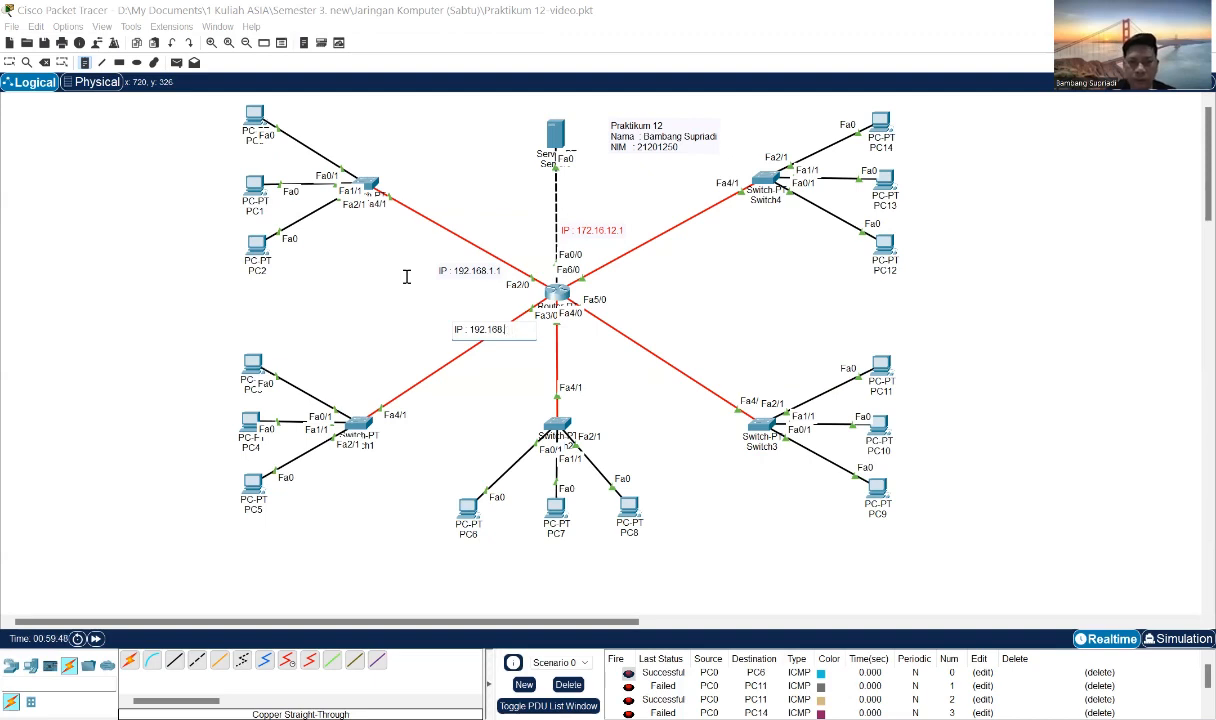
pyautogui.write('2.1')
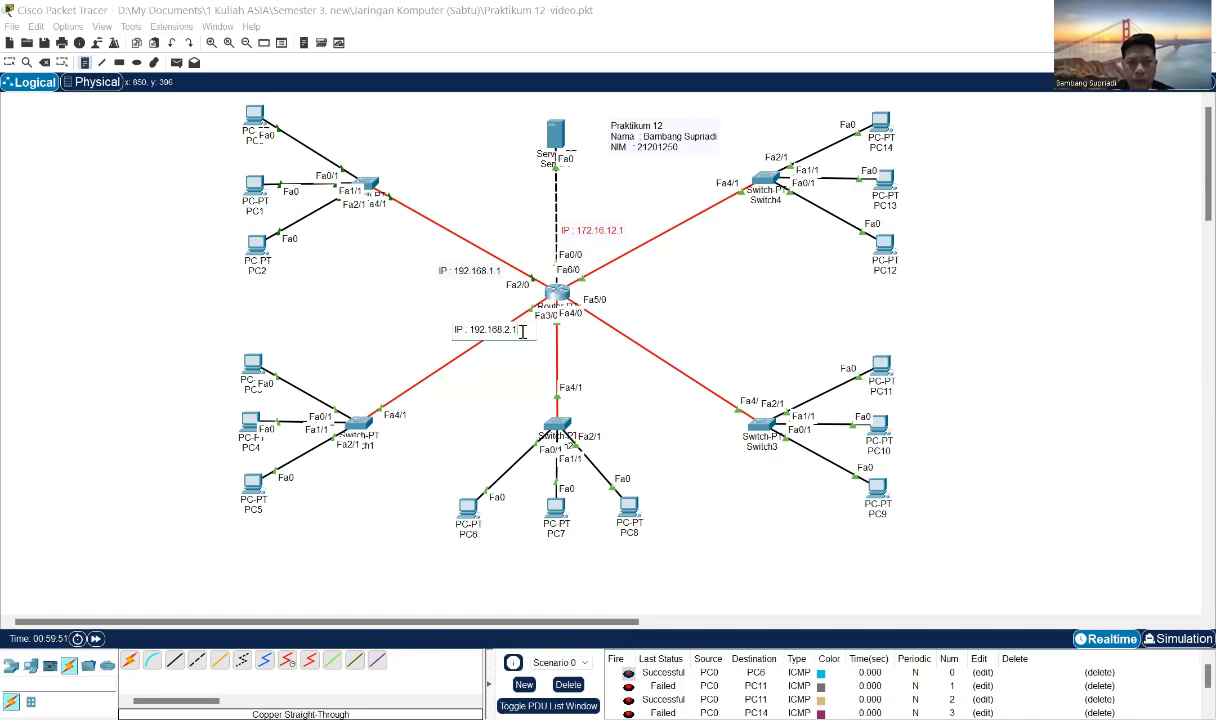
pyautogui.hotkey('ctrl', 'a')
pyautogui.hotkey('ctrl', 'c')
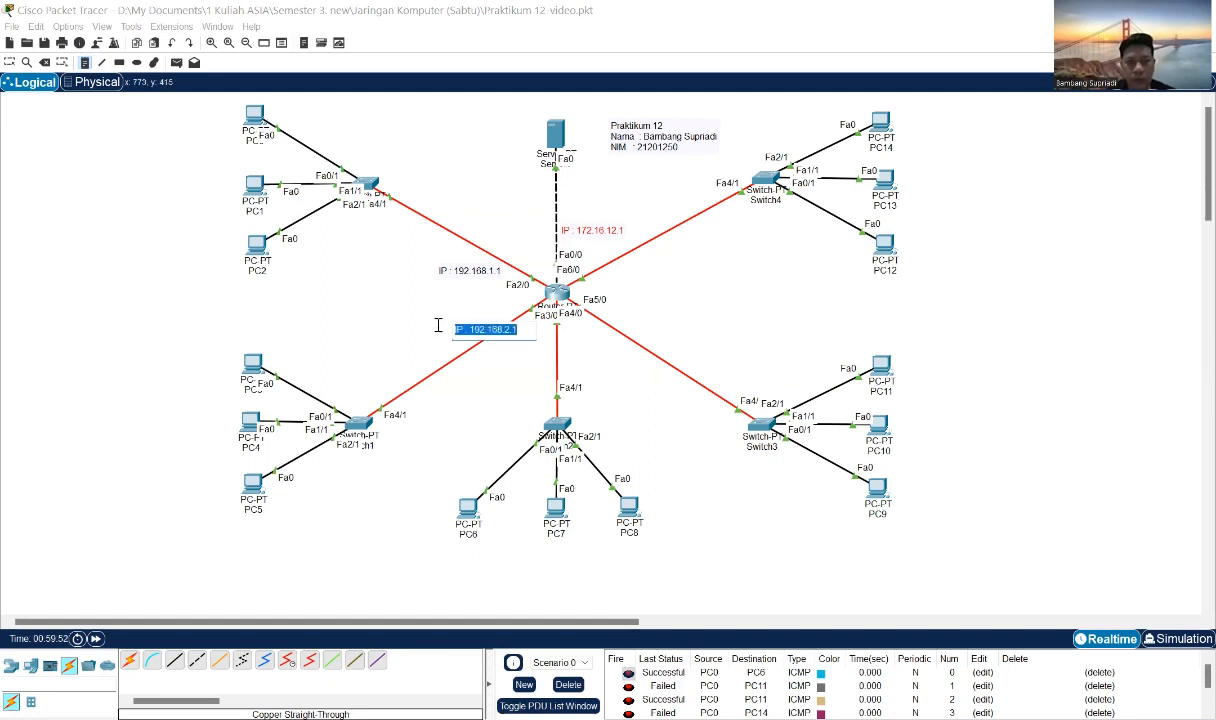
# Add a note reading "IP : 192.168.3.1" on the router-Switch2 link, based on the copied text.
pyautogui.click(549, 362)
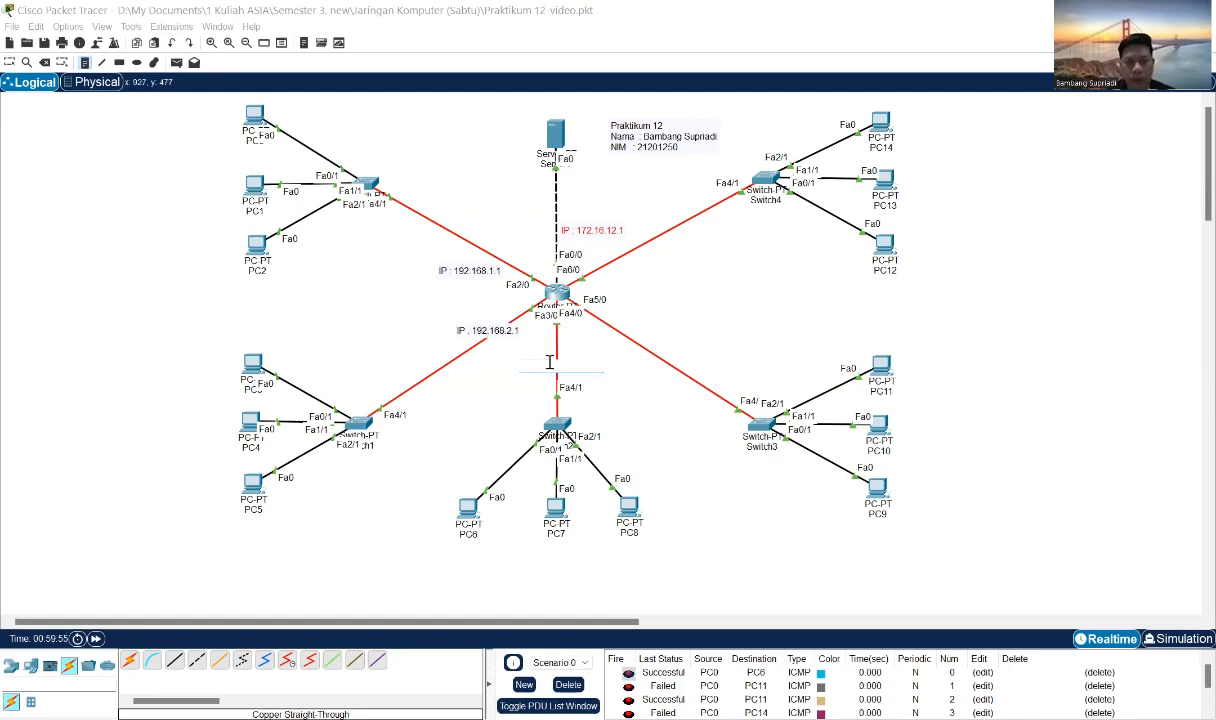
pyautogui.hotkey('ctrl', 'v')
pyautogui.press('Left')
pyautogui.press('Left')
pyautogui.press('BackSpace')
pyautogui.write('3')
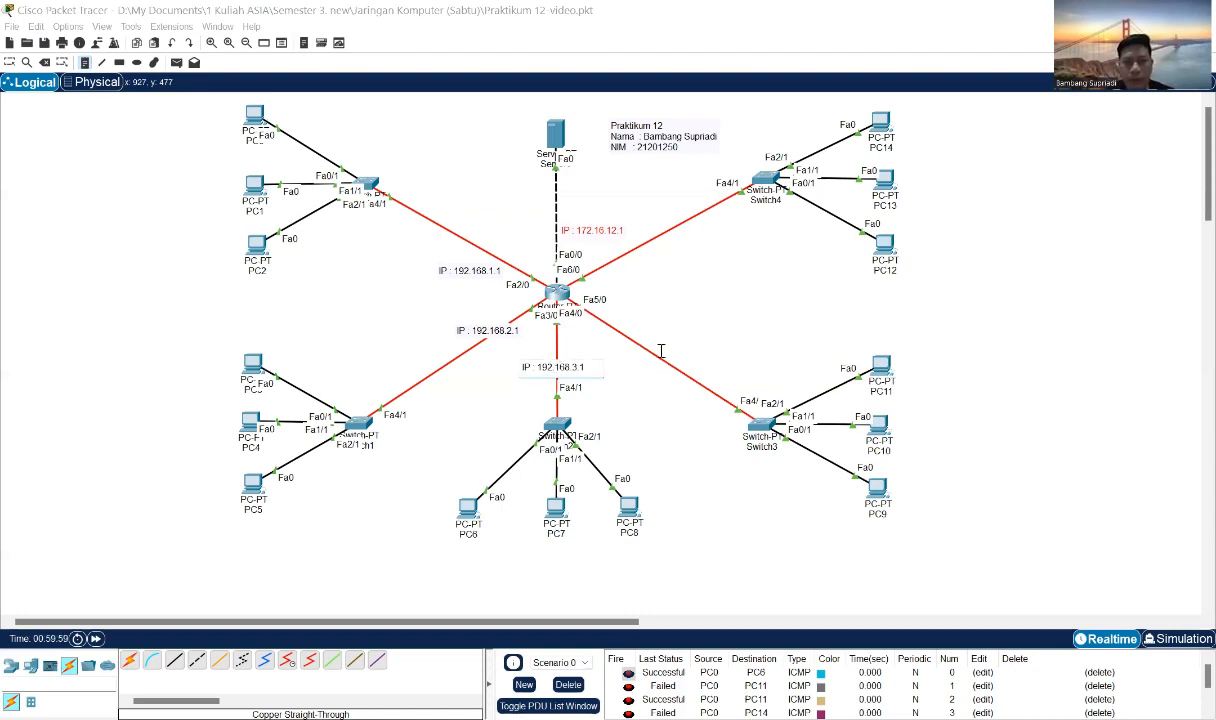
# Add a note reading "IP : 192.168.4.1" beside the router-Switch3 link, based on the copied text.
pyautogui.click(651, 335)
pyautogui.hotkey('ctrl', 'v')
pyautogui.press('Left')
pyautogui.press('Left')
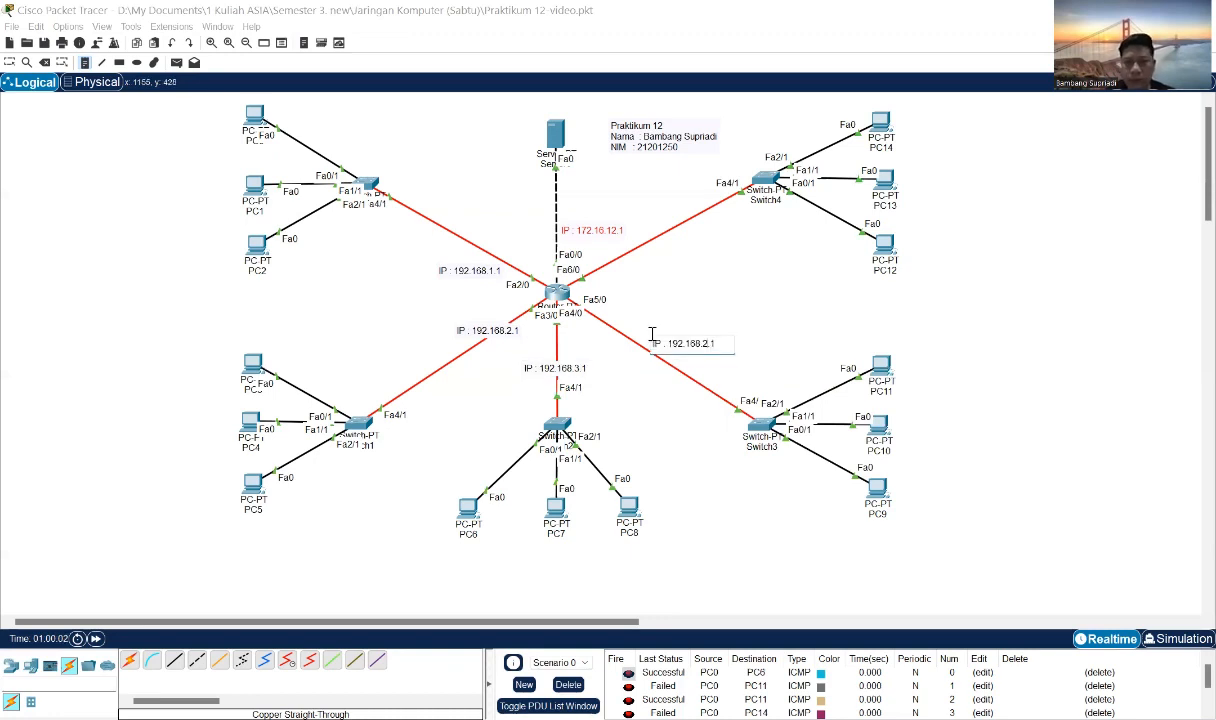
pyautogui.press('BackSpace')
pyautogui.write('4')
# Add a note reading "IP : 192.168.5.1" beside the router-Switch4 link, based on the copied text.
pyautogui.click(670, 257)
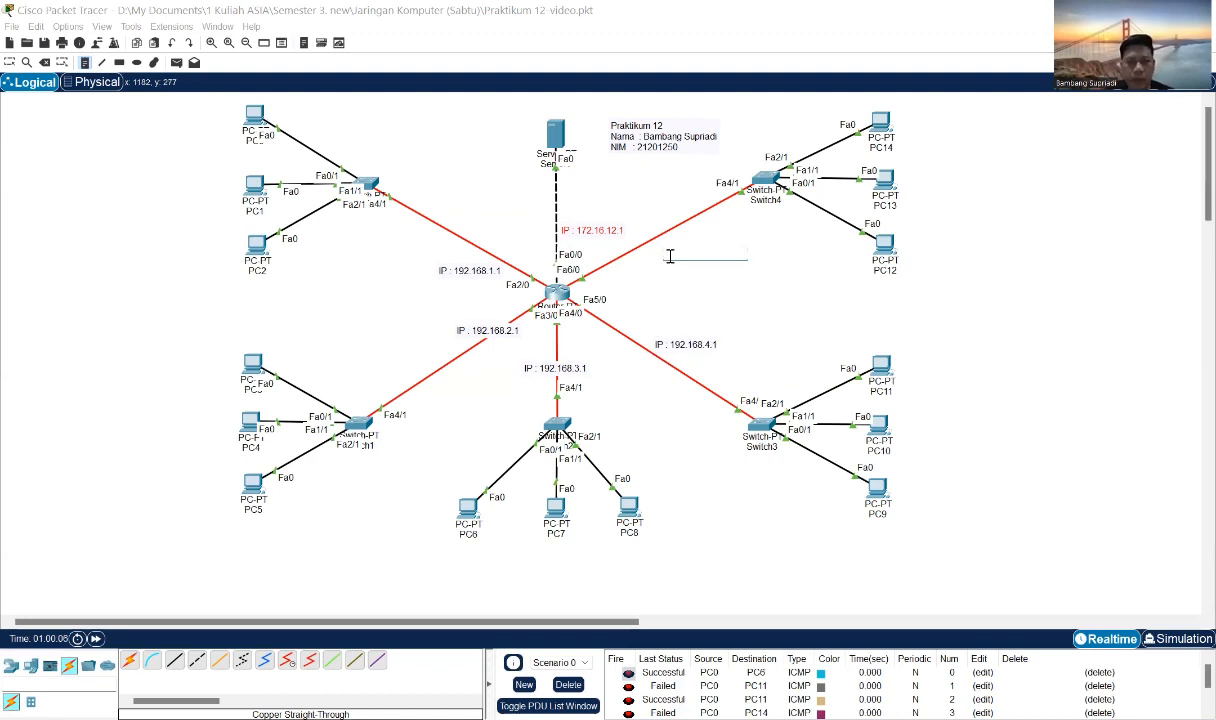
pyautogui.hotkey('ctrl', 'v')
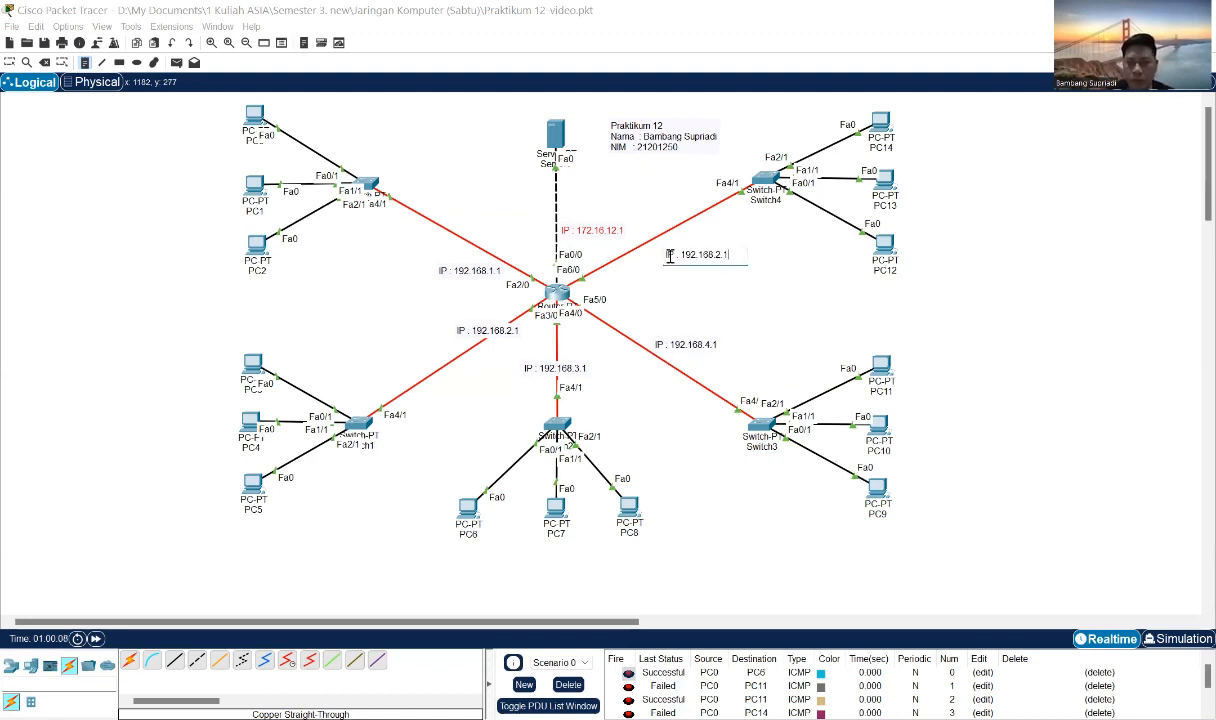
pyautogui.press('Left')
pyautogui.press('Left')
pyautogui.press('BackSpace')
pyautogui.write('5')
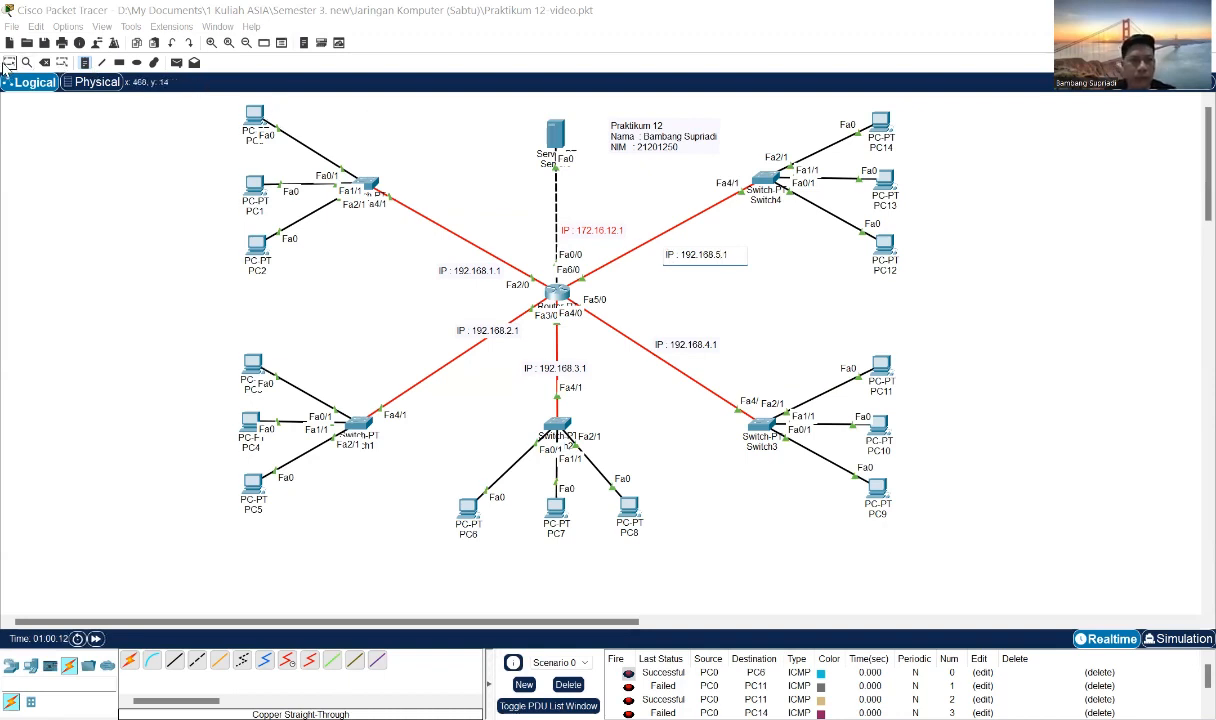
# Reposition the five 192.168.x.1 notes so each sits neatly by its own router-switch link.
pyautogui.click(500, 248)
pyautogui.moveTo(470, 277); pyautogui.dragTo(454, 270)
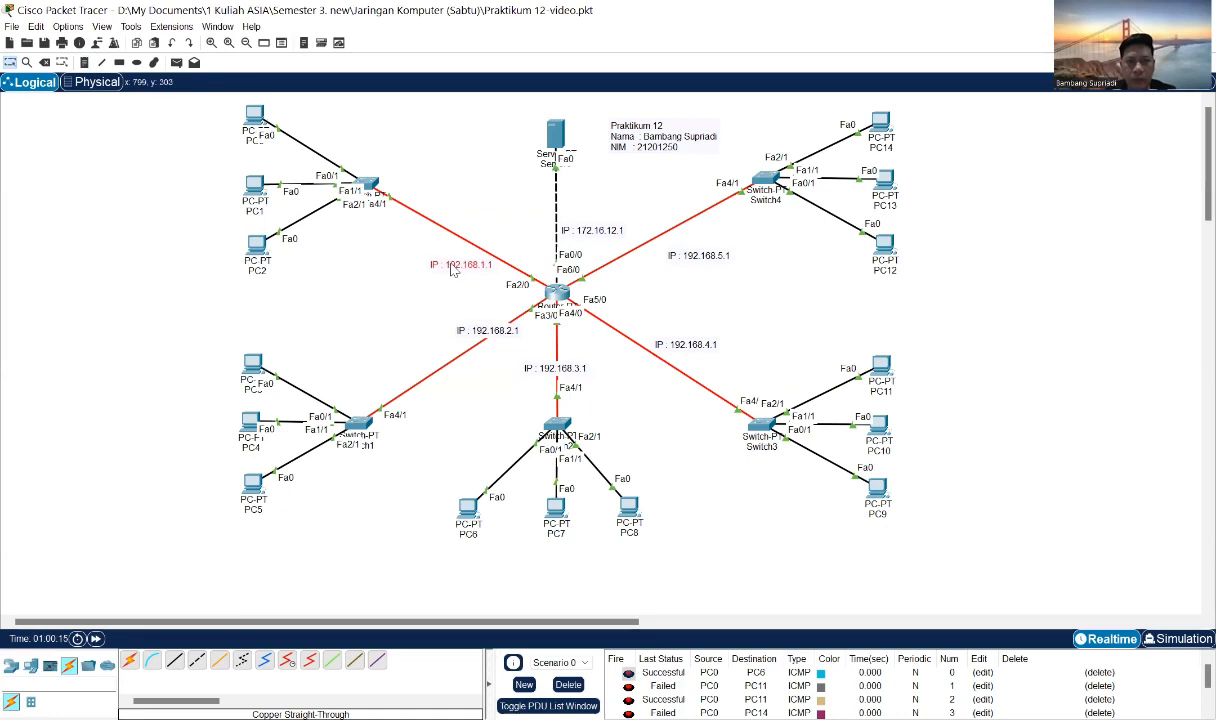
pyautogui.moveTo(470, 331); pyautogui.dragTo(434, 329)
pyautogui.moveTo(546, 371); pyautogui.dragTo(545, 360)
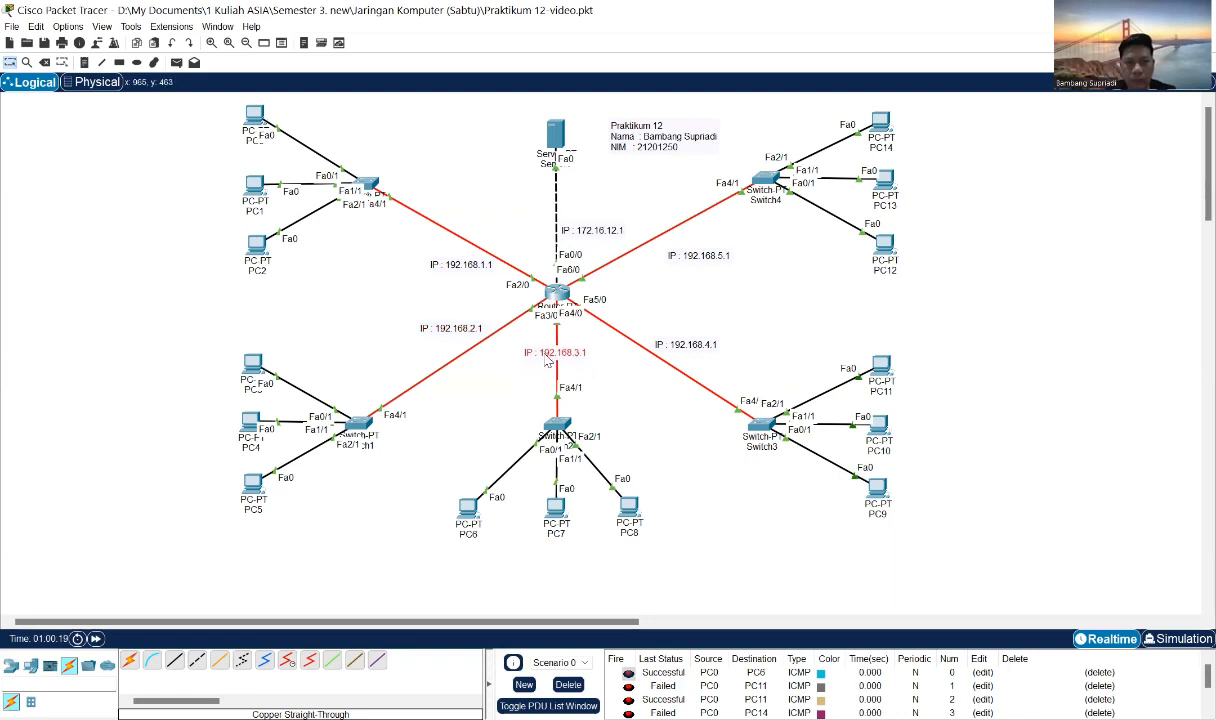
pyautogui.moveTo(673, 352)
pyautogui.mouseDown()
pyautogui.moveTo(655, 341)
pyautogui.moveTo(670, 342)
pyautogui.mouseUp()
pyautogui.moveTo(692, 269); pyautogui.dragTo(669, 275)
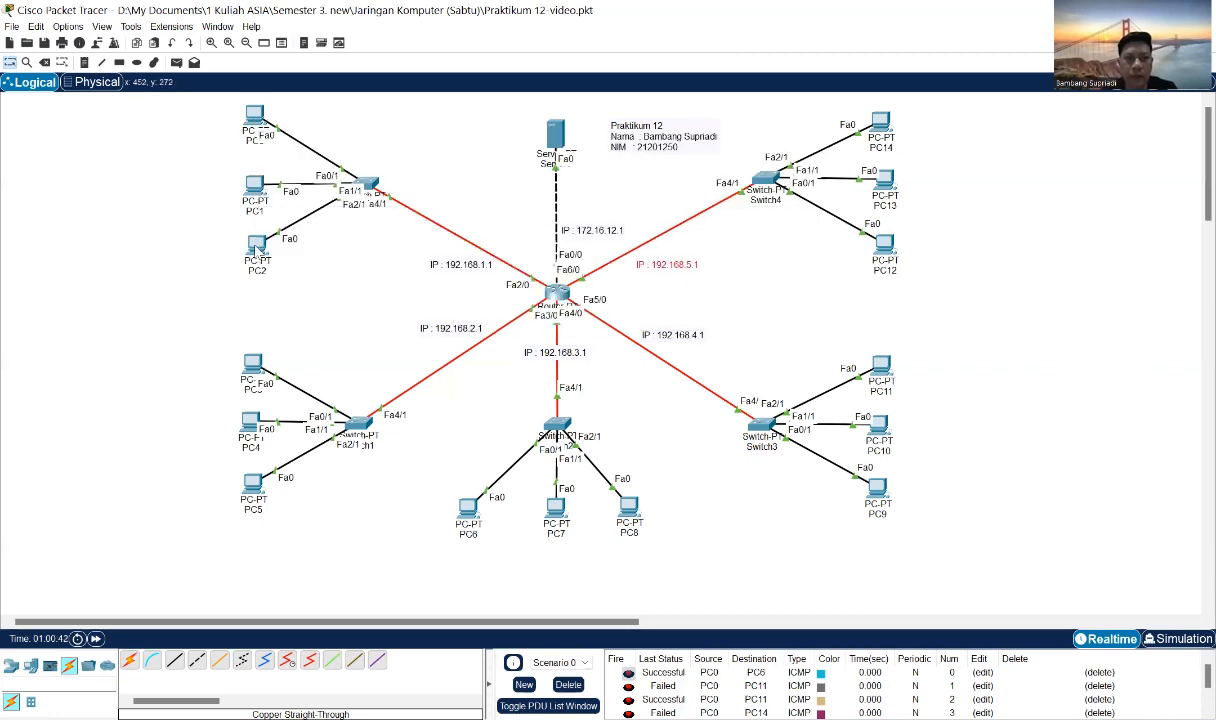
pyautogui.moveTo(256, 247)
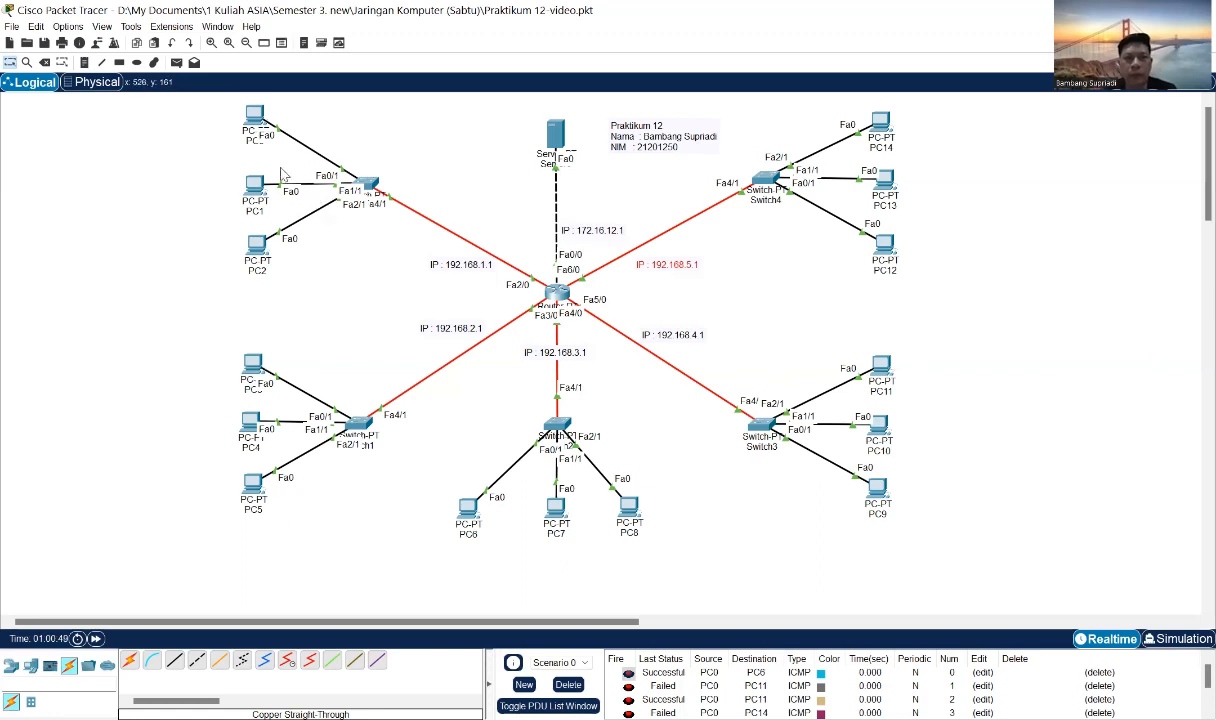
pyautogui.click(255, 122)
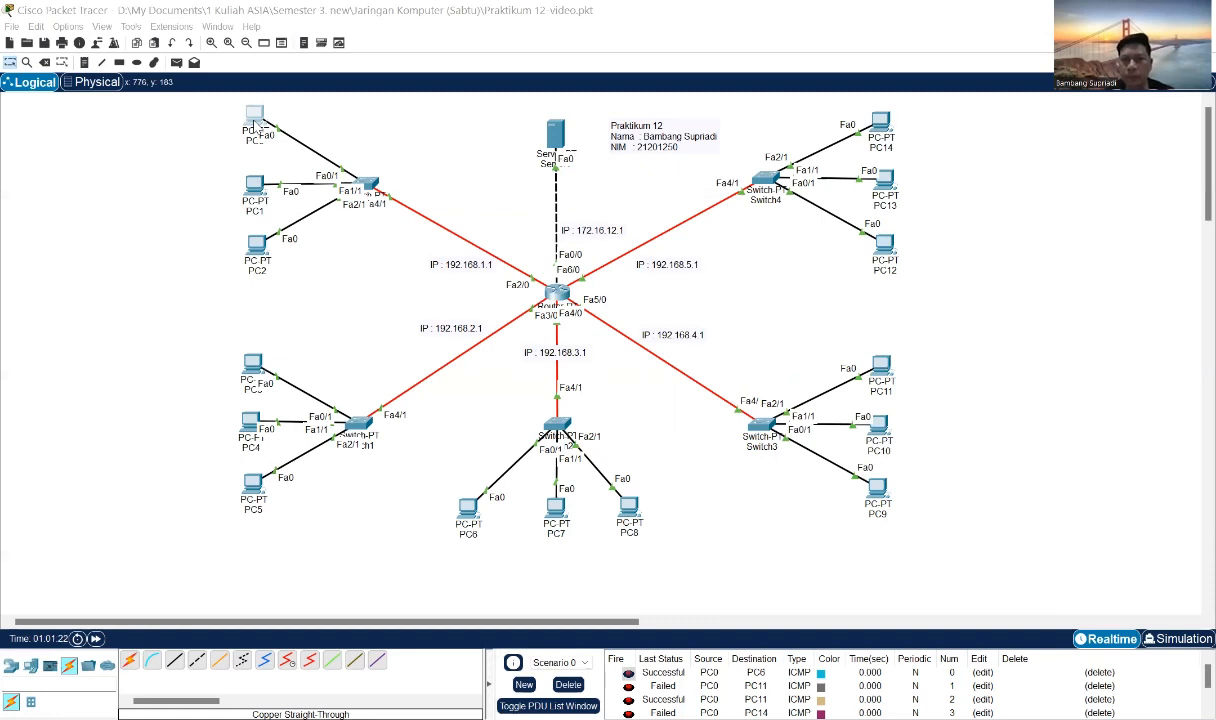
pyautogui.click(483, 300)
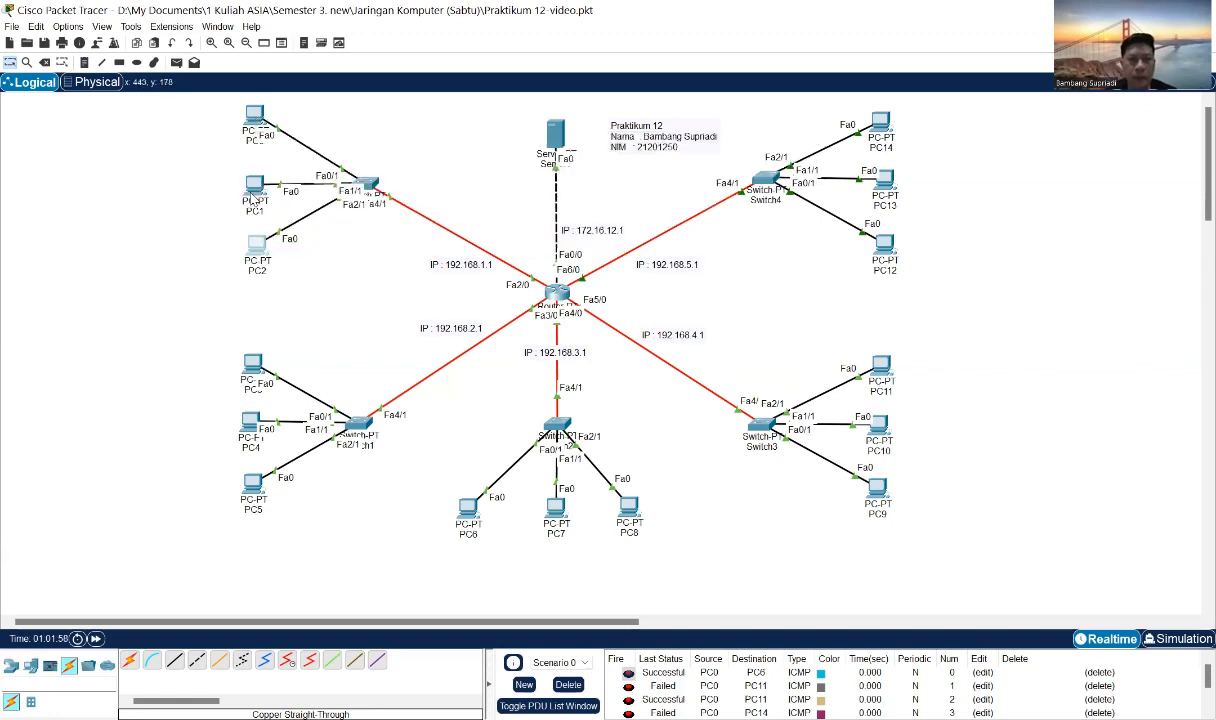
pyautogui.moveTo(251, 199)
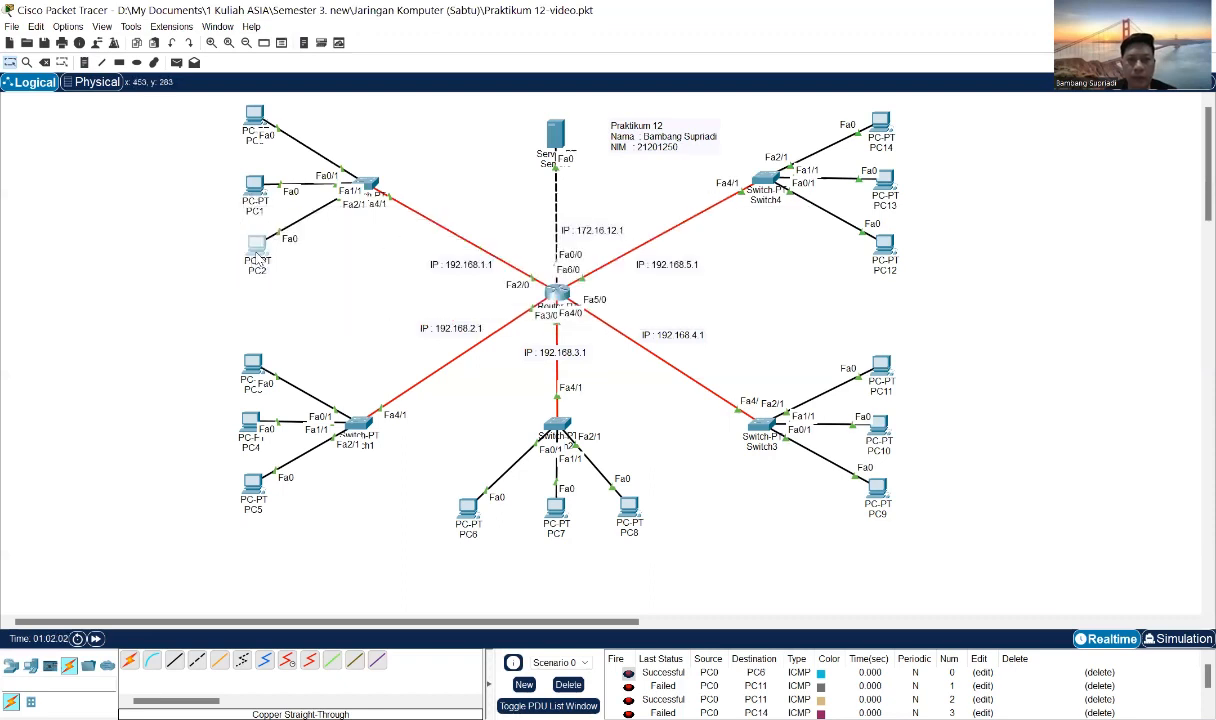
pyautogui.moveTo(258, 258)
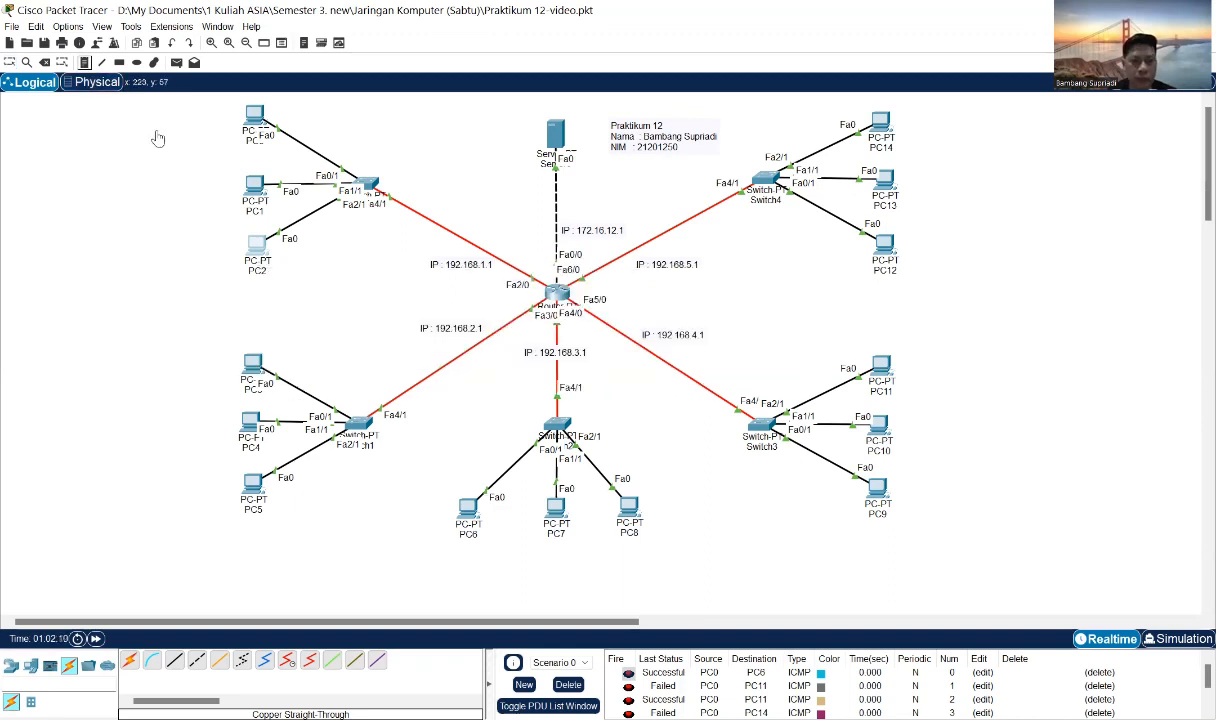
# Add a note reading "IP : 192.168.1.2" beside PC0 and copy its text.
pyautogui.write('IP ')
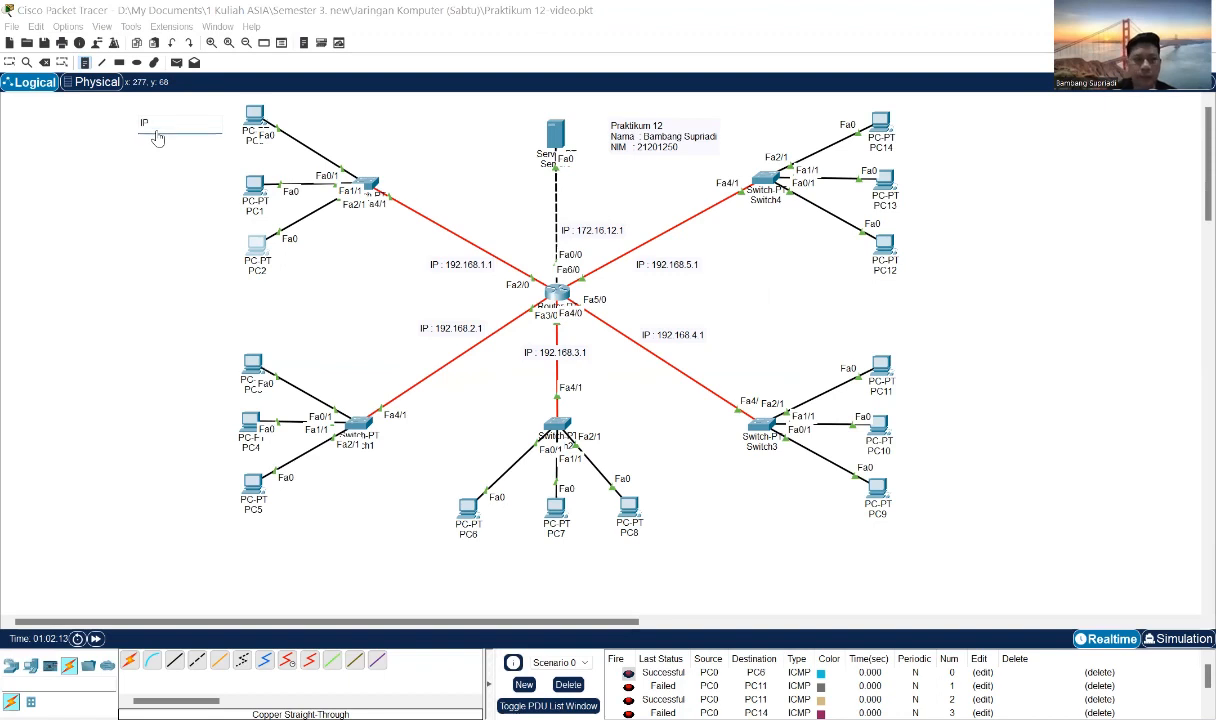
pyautogui.write(': 192.168.1.1')
pyautogui.press('BackSpace')
pyautogui.write('2')
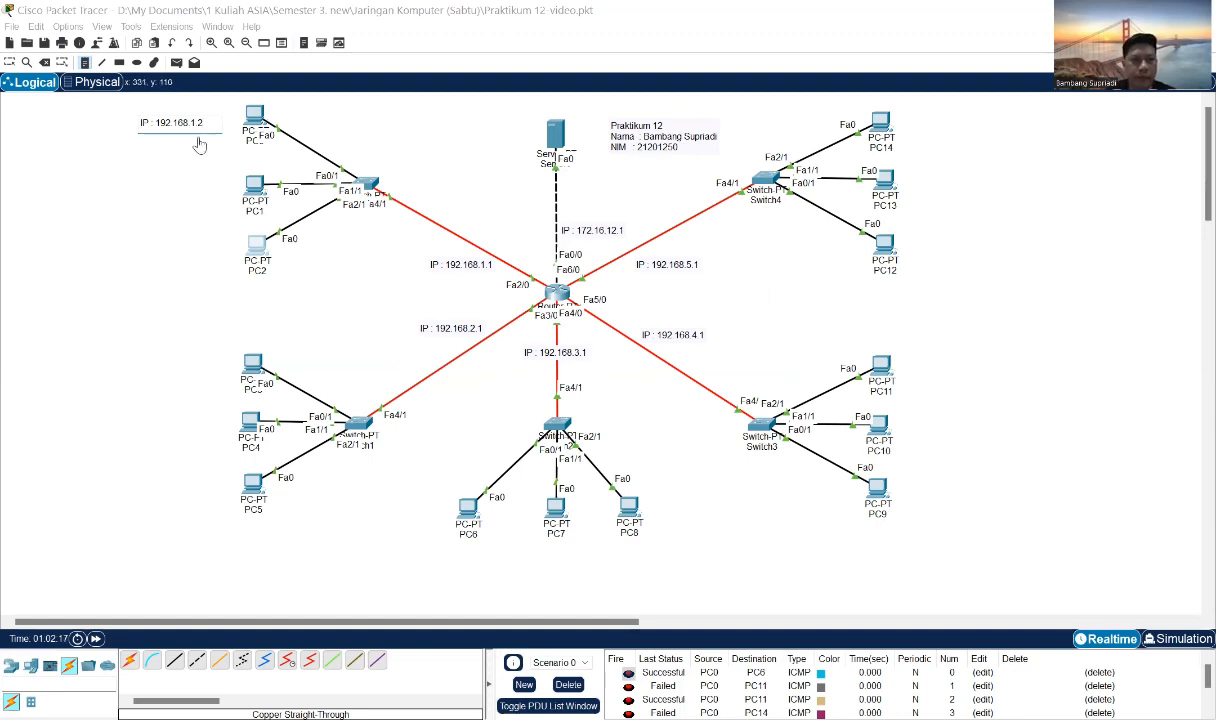
pyautogui.moveTo(205, 128); pyautogui.dragTo(130, 122)
pyautogui.hotkey('ctrl', 'c')
# Add notes reading "IP : 192.168.1.3" beside PC1 and "IP : 192.168.1.4" beside PC2, based on the copied text.
pyautogui.click(150, 190)
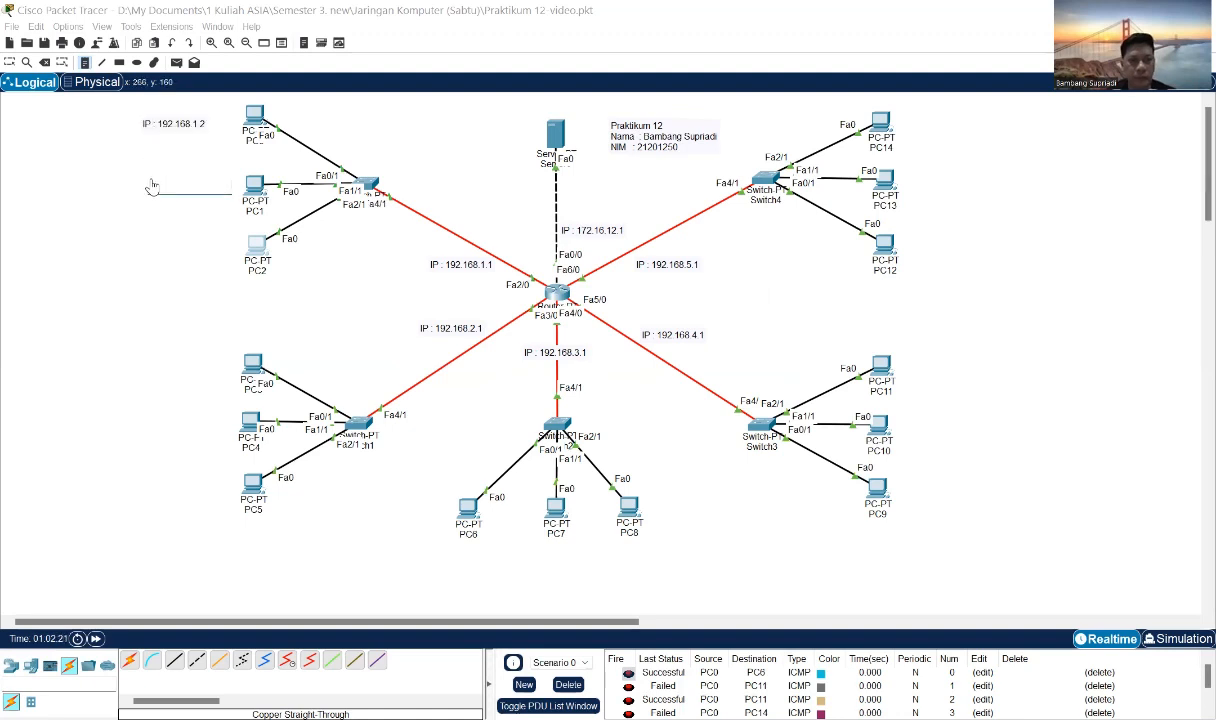
pyautogui.hotkey('ctrl', 'v')
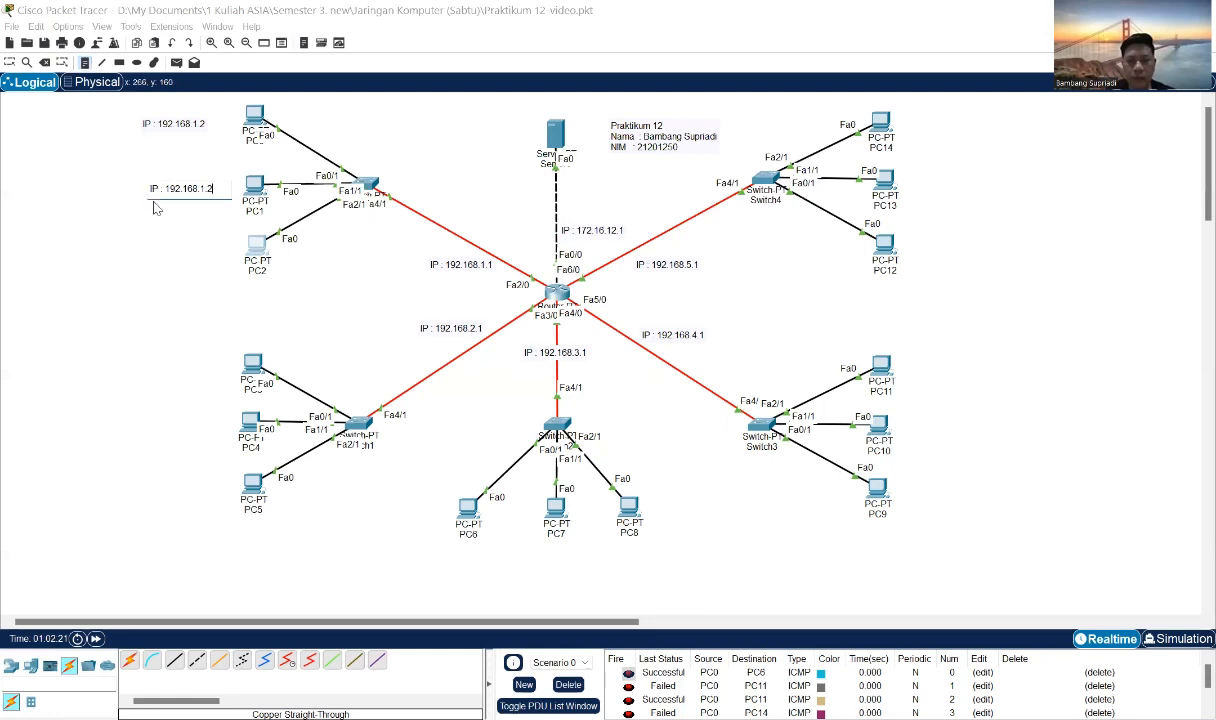
pyautogui.press('BackSpace')
pyautogui.write('3')
pyautogui.click(150, 251)
pyautogui.hotkey('ctrl', 'v')
pyautogui.press('BackSpace')
pyautogui.write('4')
# Move the notes beside PC0, PC1 and PC2 so each lines up with its PC.
pyautogui.click(10, 64)
pyautogui.click(170, 119)
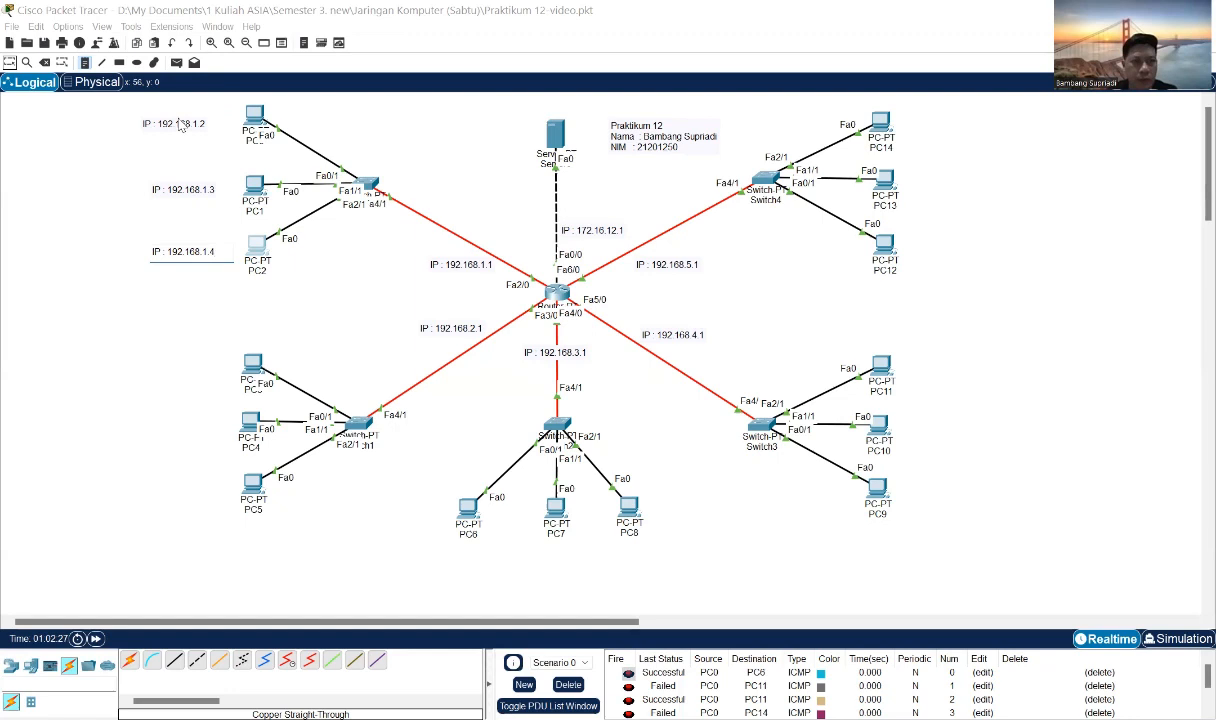
pyautogui.moveTo(184, 191); pyautogui.dragTo(187, 185)
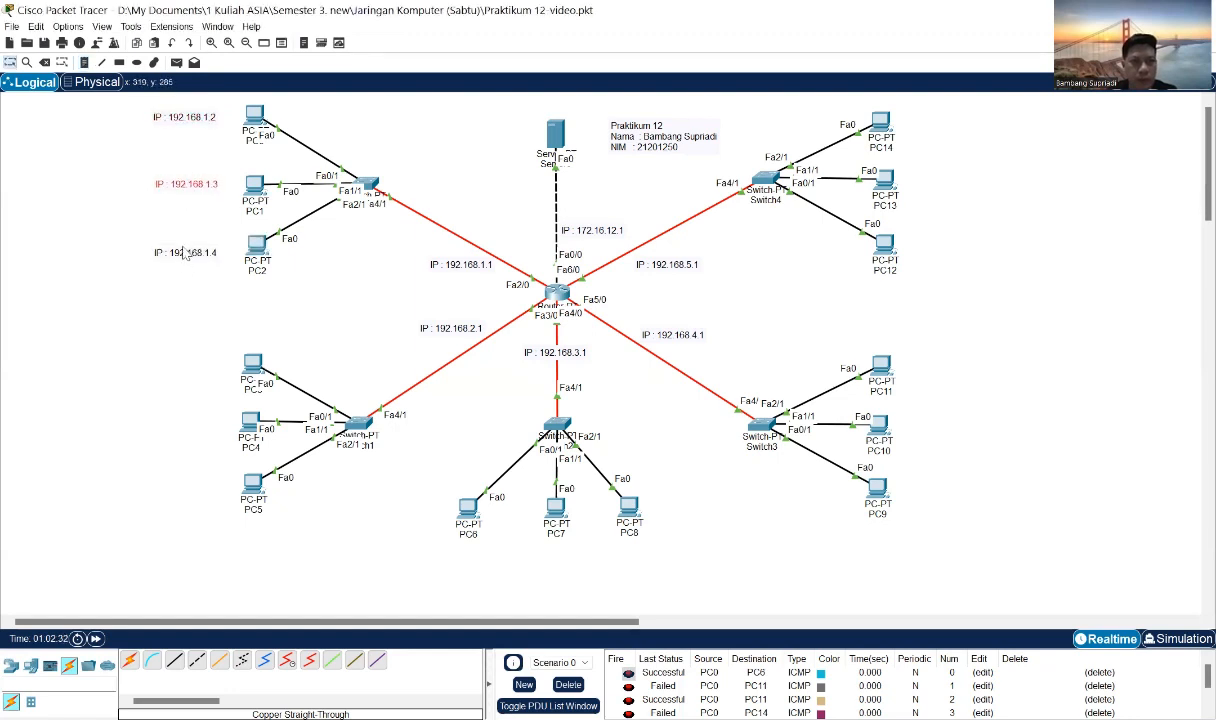
pyautogui.moveTo(185, 250); pyautogui.dragTo(188, 241)
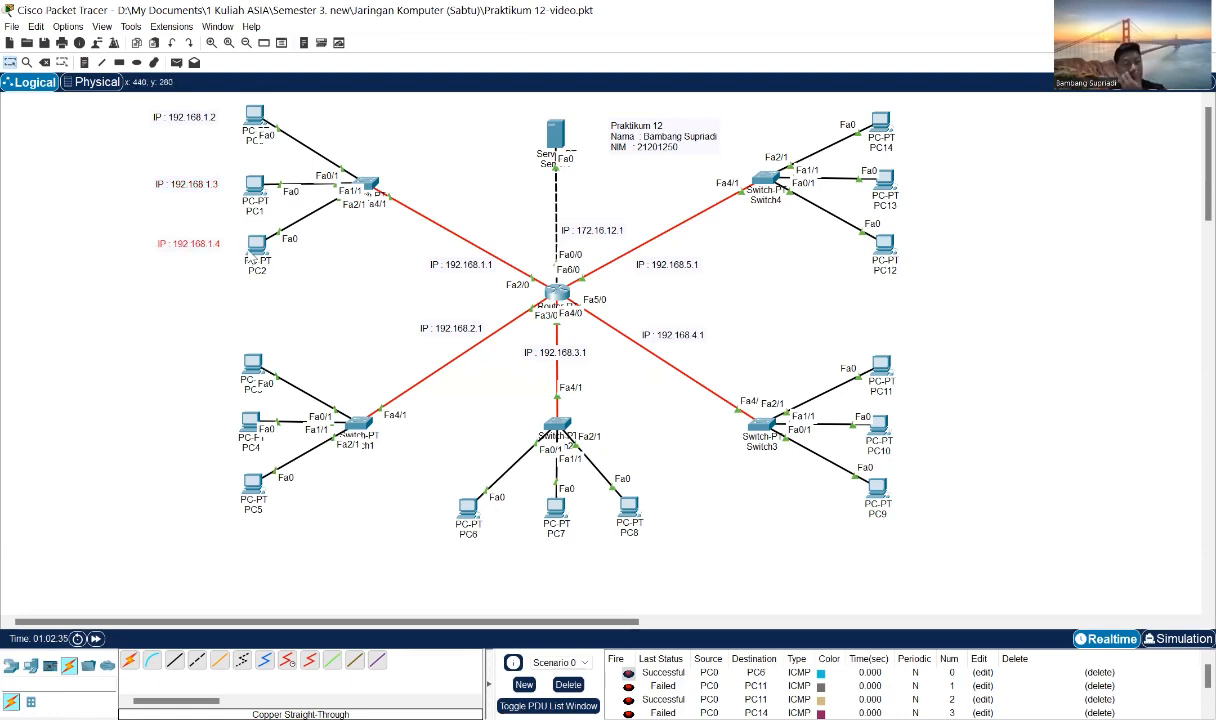
pyautogui.click(255, 371)
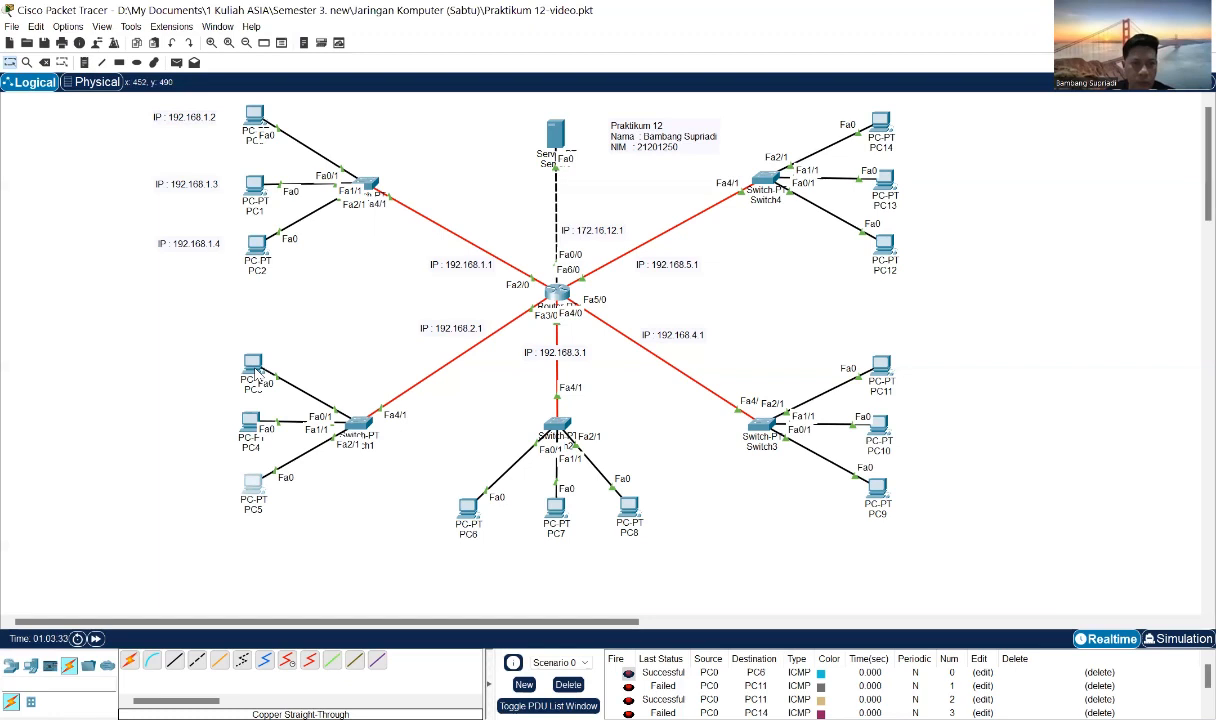
pyautogui.moveTo(256, 372)
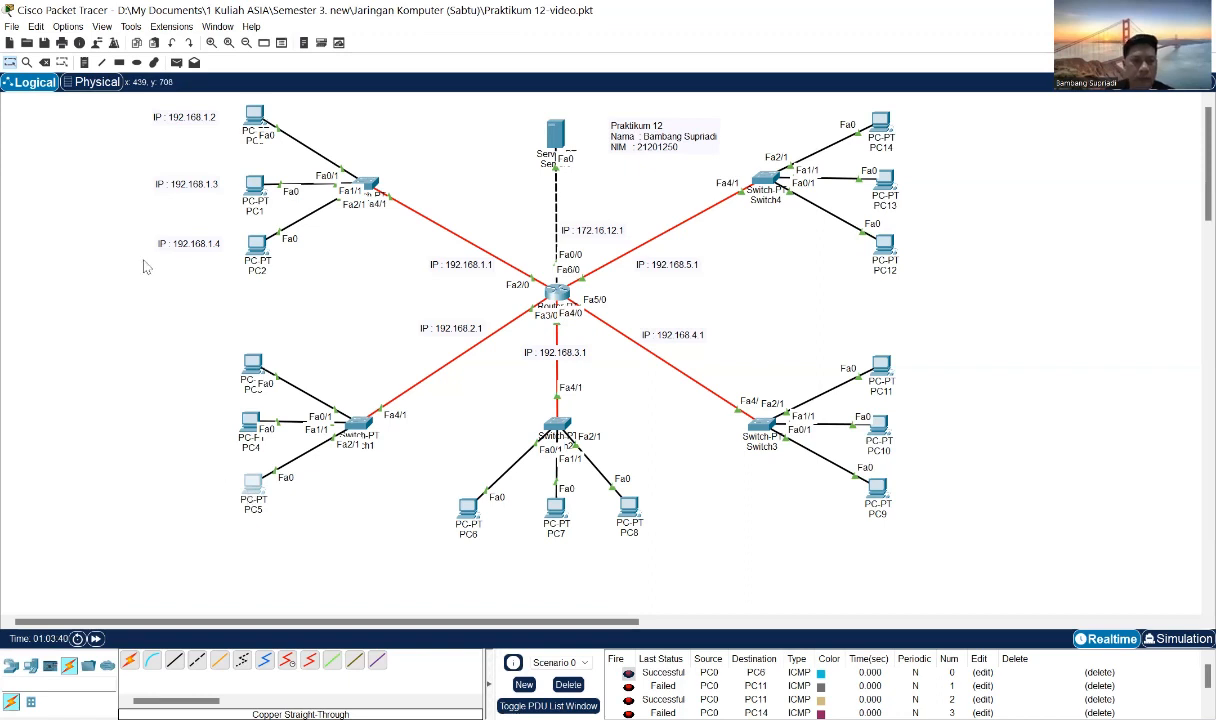
# Add a note reading "IP : 192.168.2.2" beside PC3 and copy its text.
pyautogui.click(84, 62)
pyautogui.click(160, 368)
pyautogui.write('IP : 192.168.2.2')
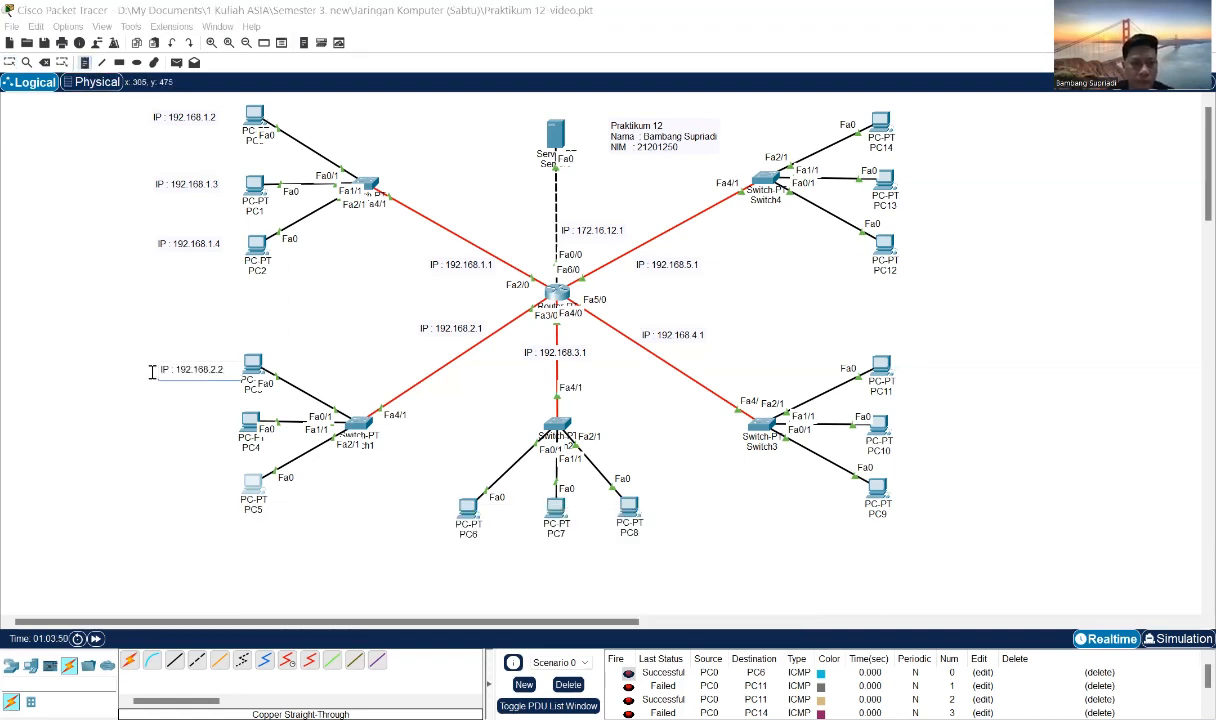
pyautogui.moveTo(155, 366); pyautogui.dragTo(190, 415)
pyautogui.hotkey('ctrl', 'c')
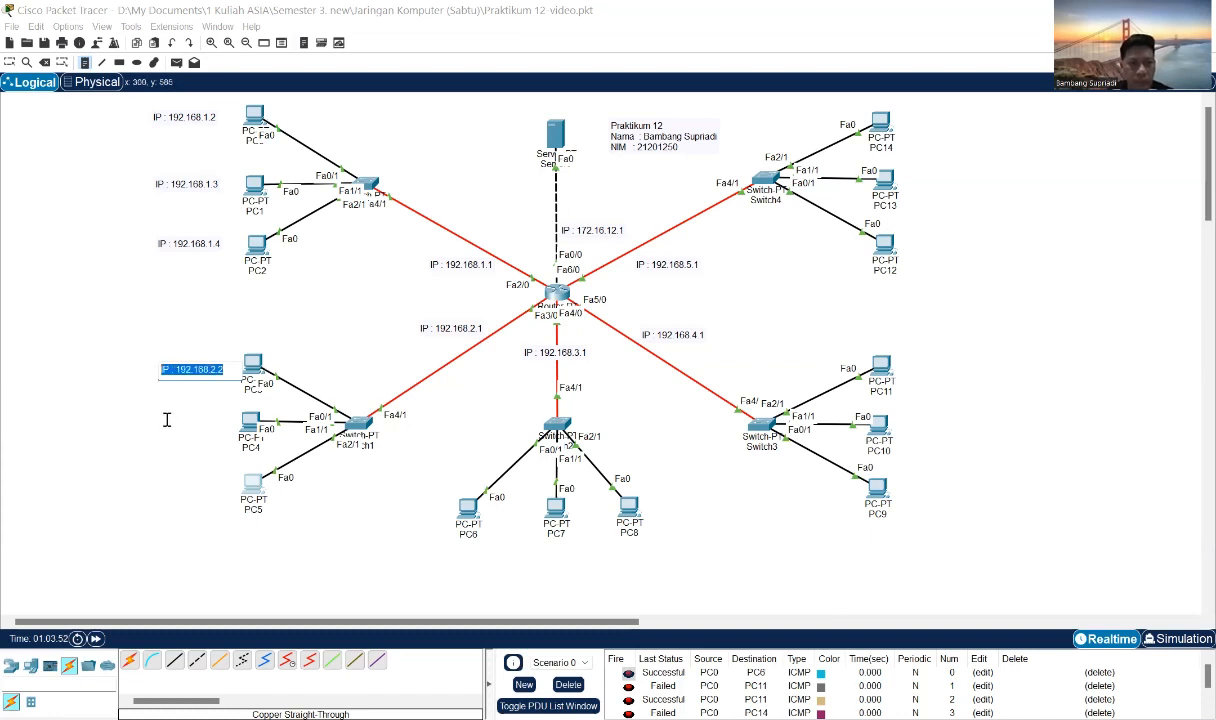
# Add notes reading "IP : 192.168.2.3" beside PC4 and "IP : 192.168.2.4" beside PC5, based on the copied text.
pyautogui.click(165, 419)
pyautogui.hotkey('ctrl', 'v')
pyautogui.press('BackSpace')
pyautogui.write('3')
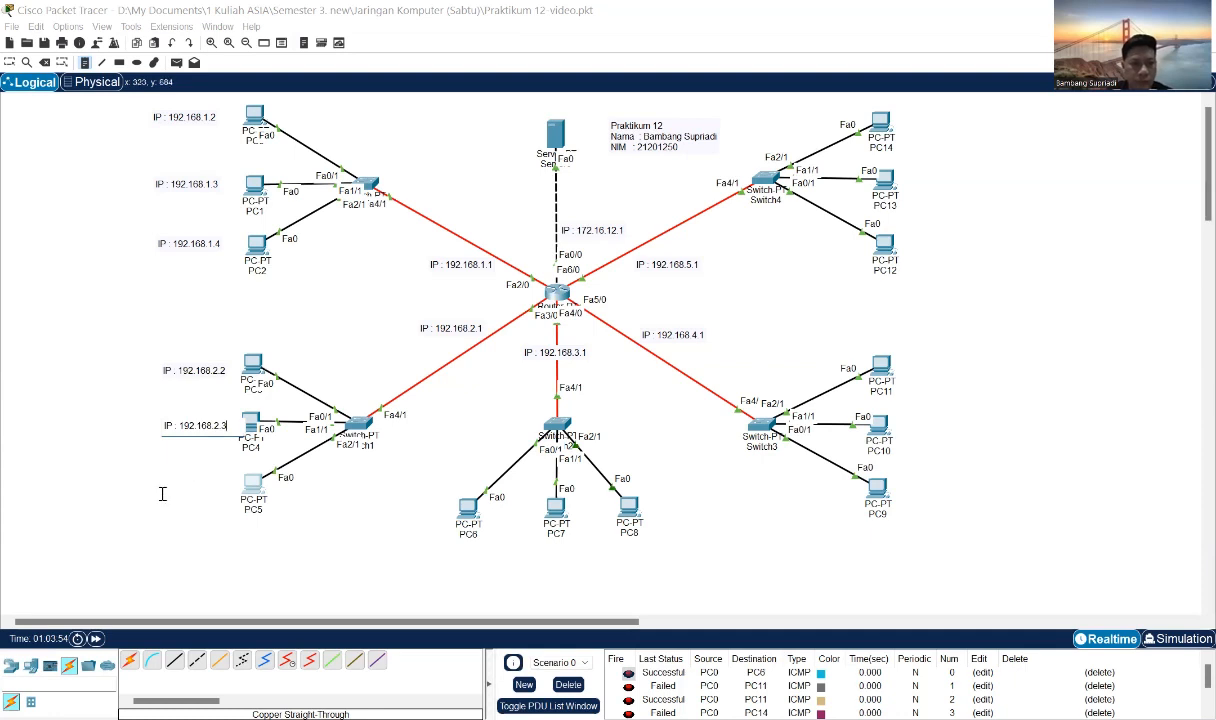
pyautogui.click(170, 485)
pyautogui.hotkey('ctrl', 'v')
pyautogui.press('BackSpace')
pyautogui.write('4')
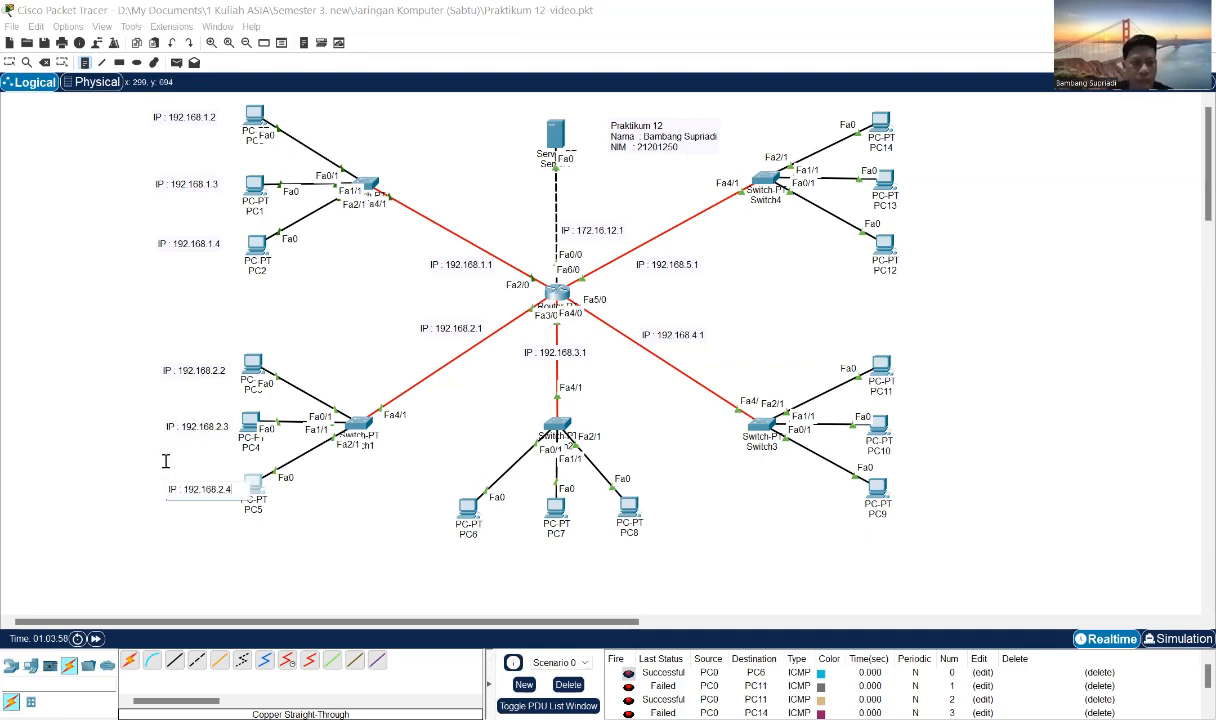
# Move the notes beside PC3, PC4 and PC5 so each lines up with its PC.
pyautogui.click(184, 374)
pyautogui.moveTo(183, 374); pyautogui.dragTo(176, 370)
pyautogui.moveTo(198, 434); pyautogui.dragTo(191, 428)
pyautogui.moveTo(203, 497); pyautogui.dragTo(194, 492)
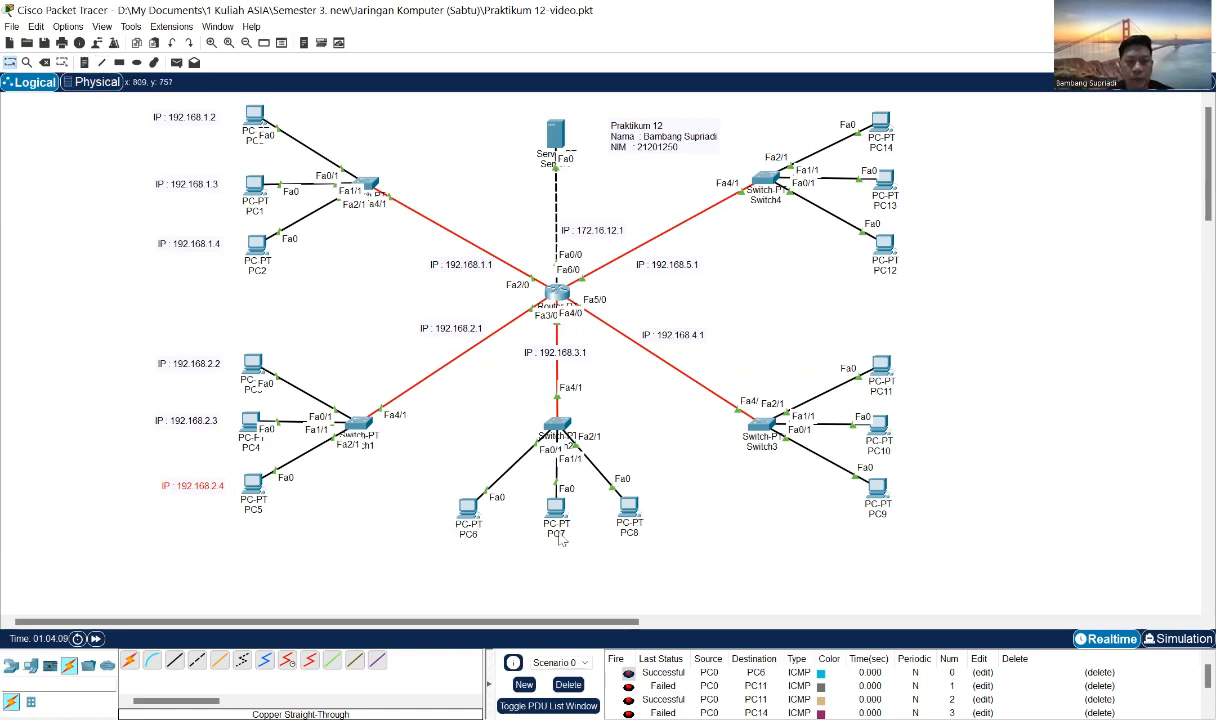
# Add a note reading "IP : 192.168.3.2" below PC6 and copy its text.
pyautogui.click(466, 507)
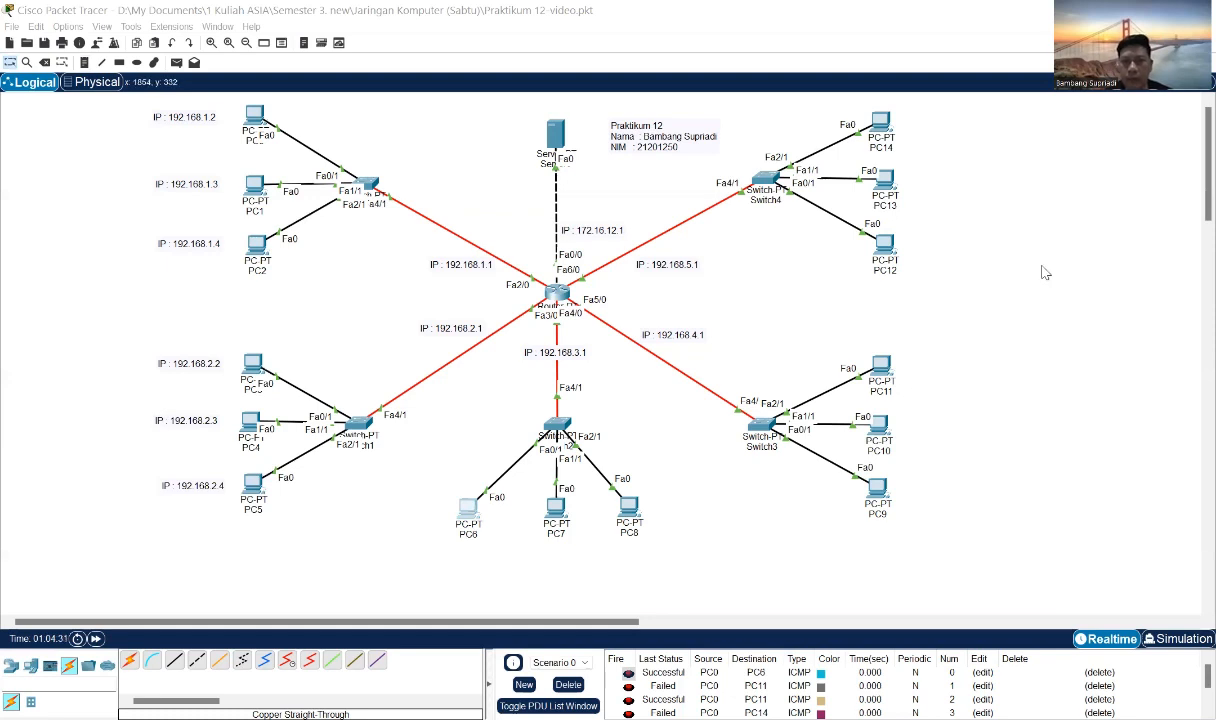
pyautogui.click(553, 519)
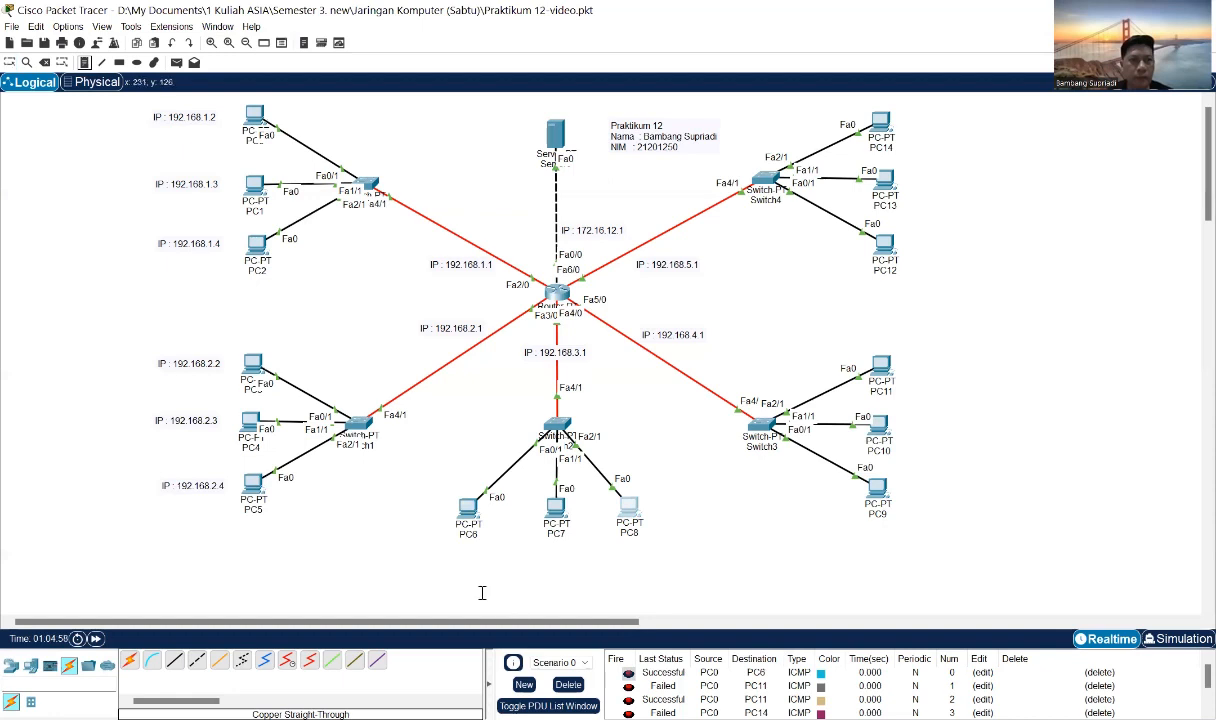
pyautogui.click(416, 562)
pyautogui.write('IP : 192.168.3.2')
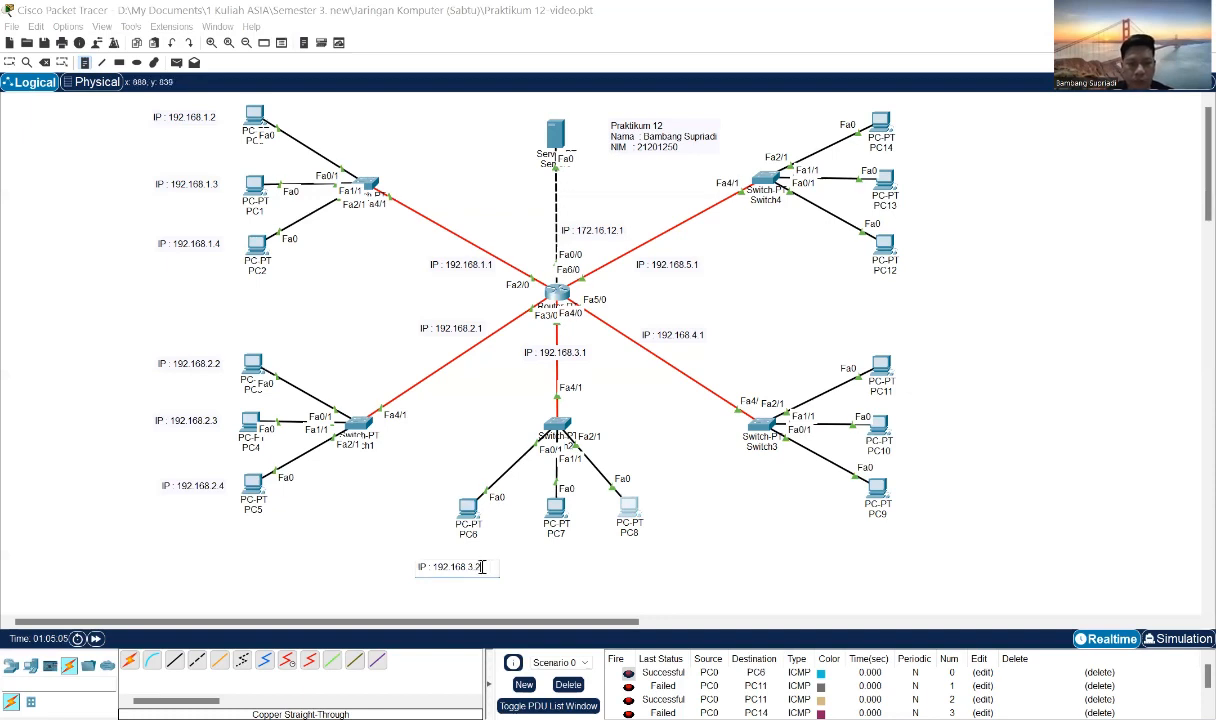
pyautogui.moveTo(482, 566); pyautogui.dragTo(396, 568)
pyautogui.hotkey('ctrl', 'c')
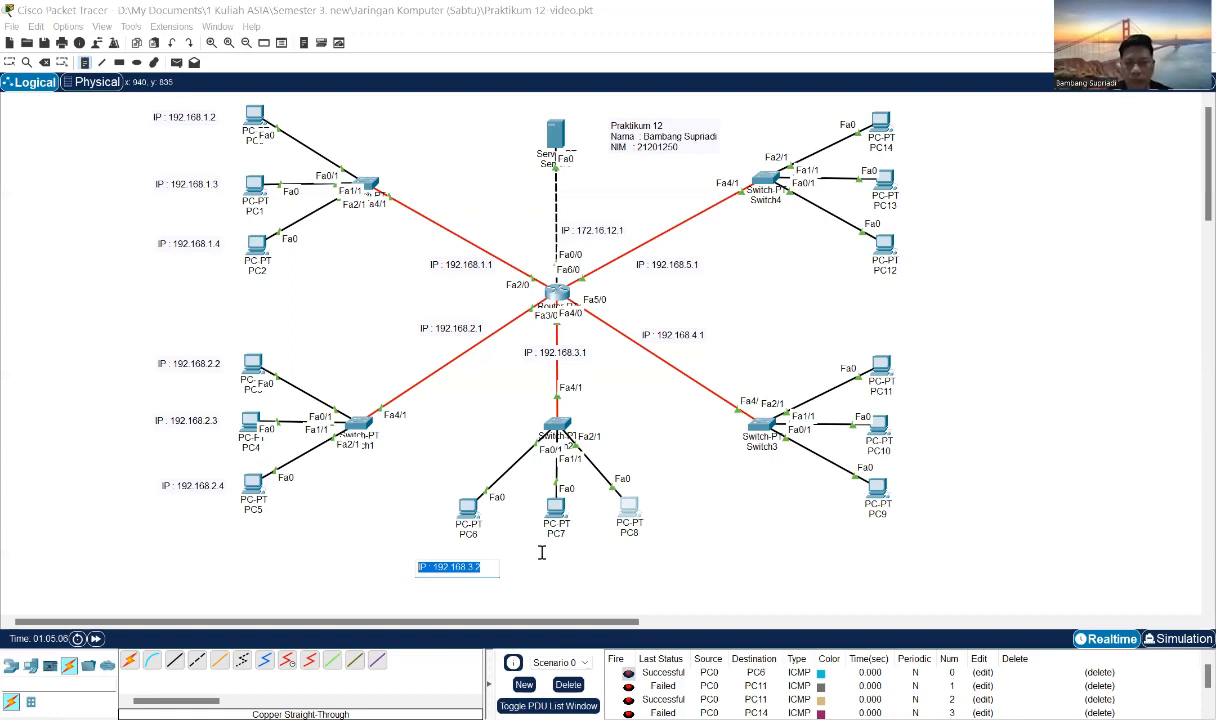
# Add notes reading "IP : 192.168.3.3" below PC7 and "IP : 192.168.3.4" below PC8, based on the copied text.
pyautogui.click(541, 554)
pyautogui.hotkey('ctrl', 'v')
pyautogui.press('BackSpace')
pyautogui.write('3')
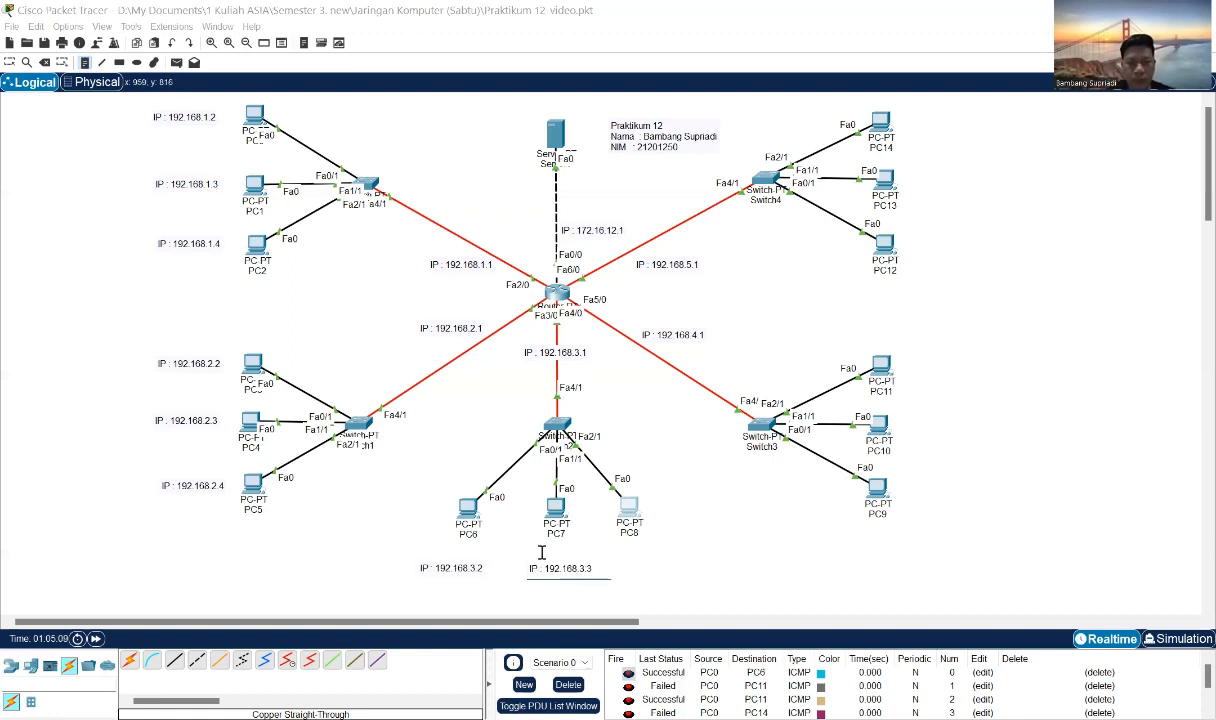
pyautogui.click(645, 563)
pyautogui.hotkey('ctrl', 'v')
pyautogui.press('BackSpace')
pyautogui.write('.4')
pyautogui.click(12, 62)
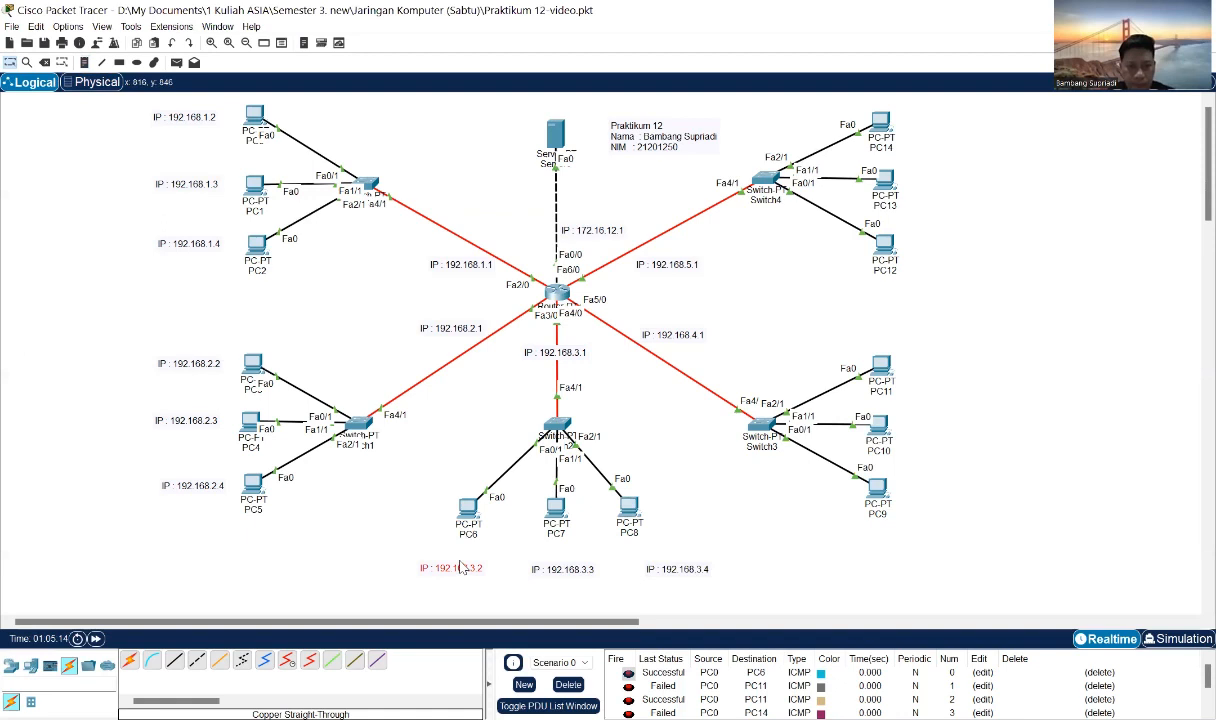
# Move the three 192.168.3.x notes up so each sits directly beneath PC6, PC7 or PC8.
pyautogui.moveTo(462, 567); pyautogui.dragTo(464, 555)
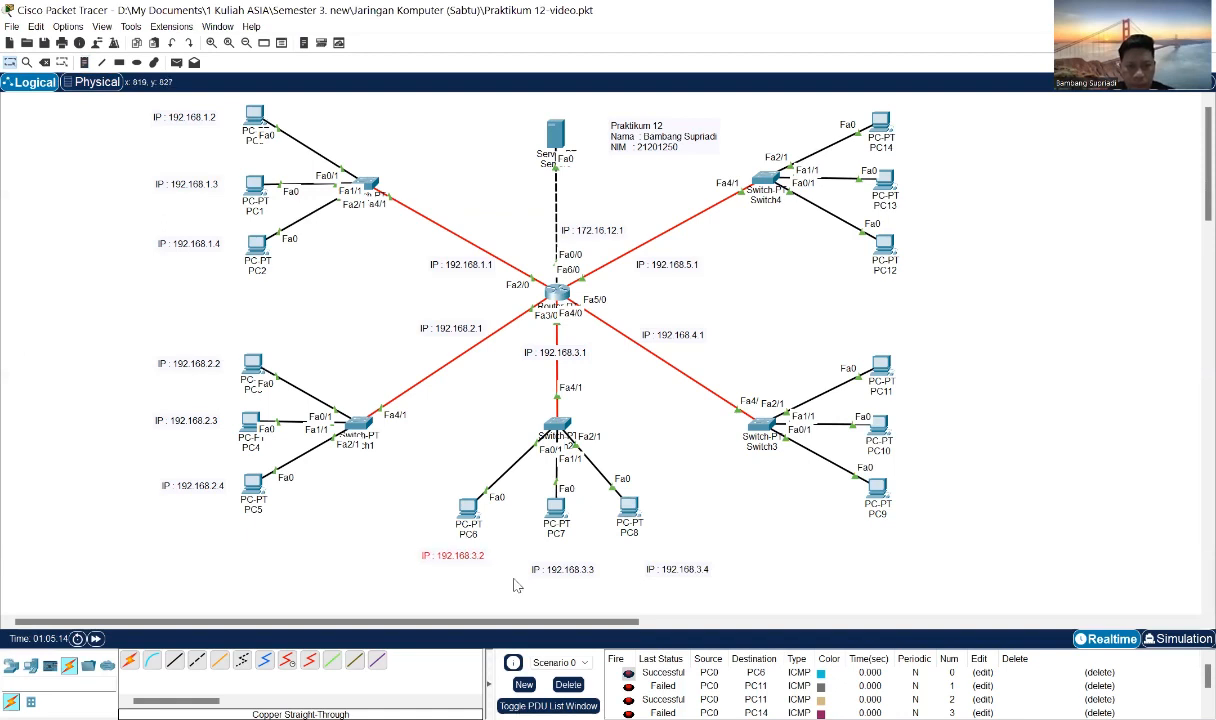
pyautogui.moveTo(540, 569); pyautogui.dragTo(530, 556)
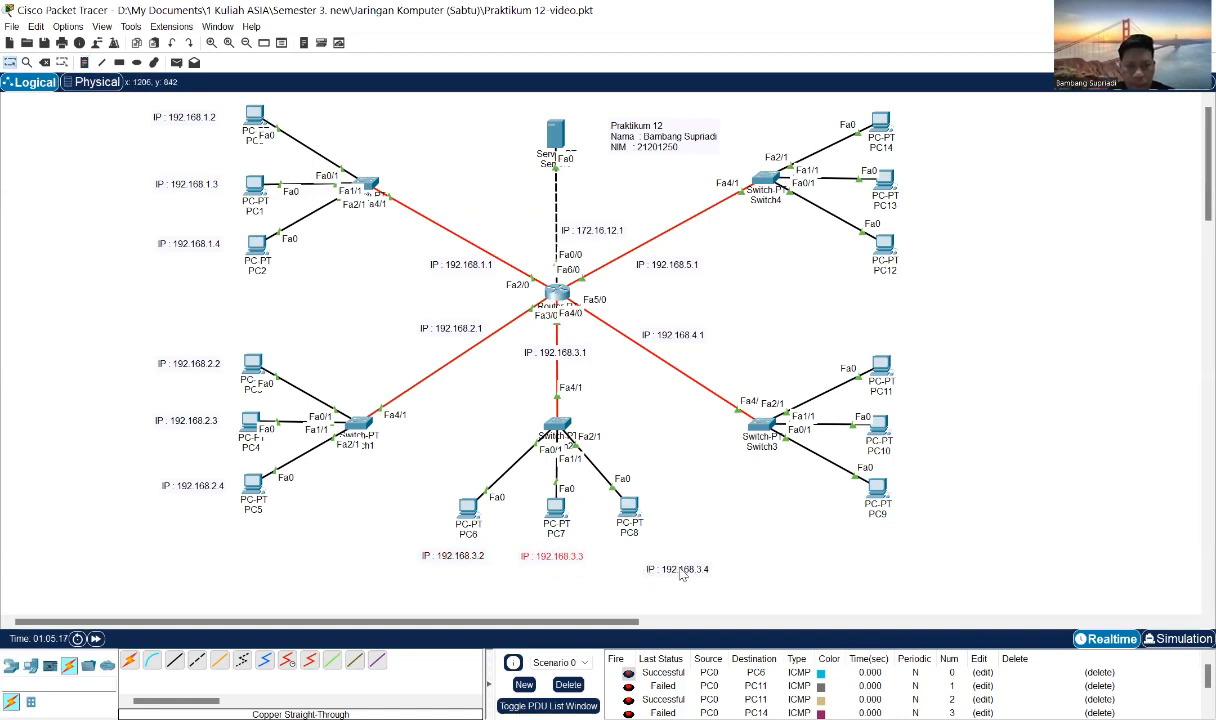
pyautogui.moveTo(680, 572); pyautogui.dragTo(642, 563)
# Clear the PDU tests recorded in Scenario 0 and open the settings of PC11.
pyautogui.click(568, 684)
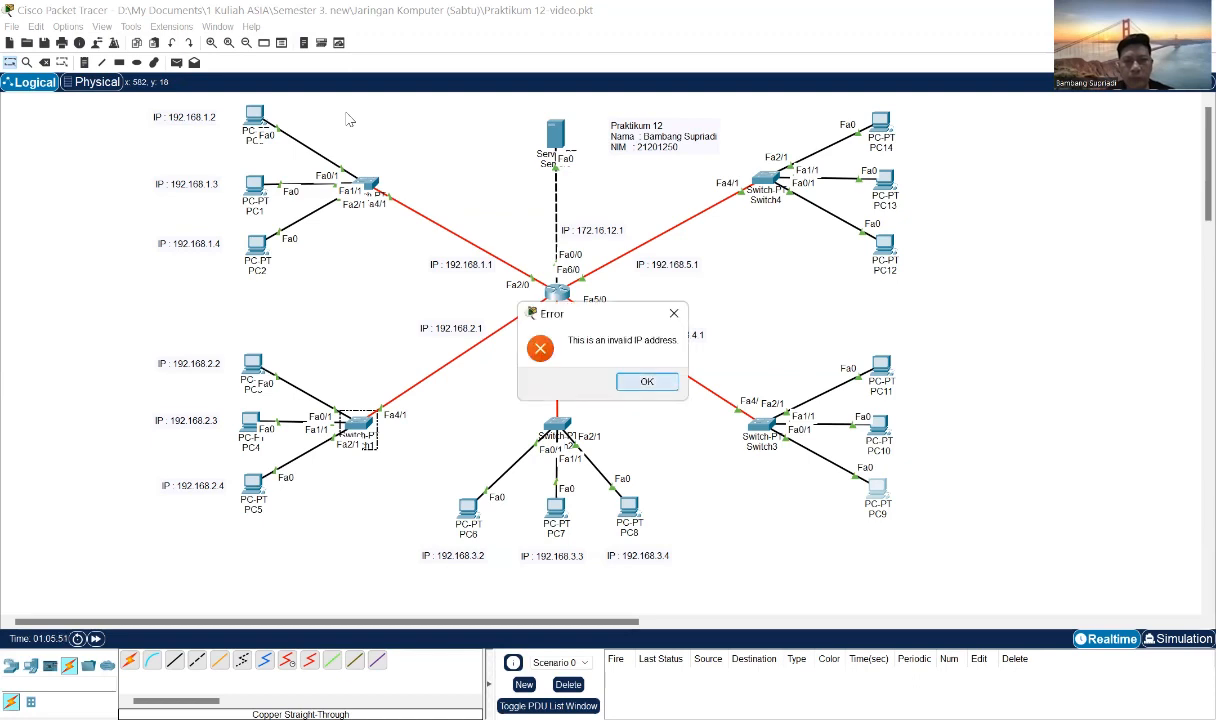
pyautogui.press('Return')
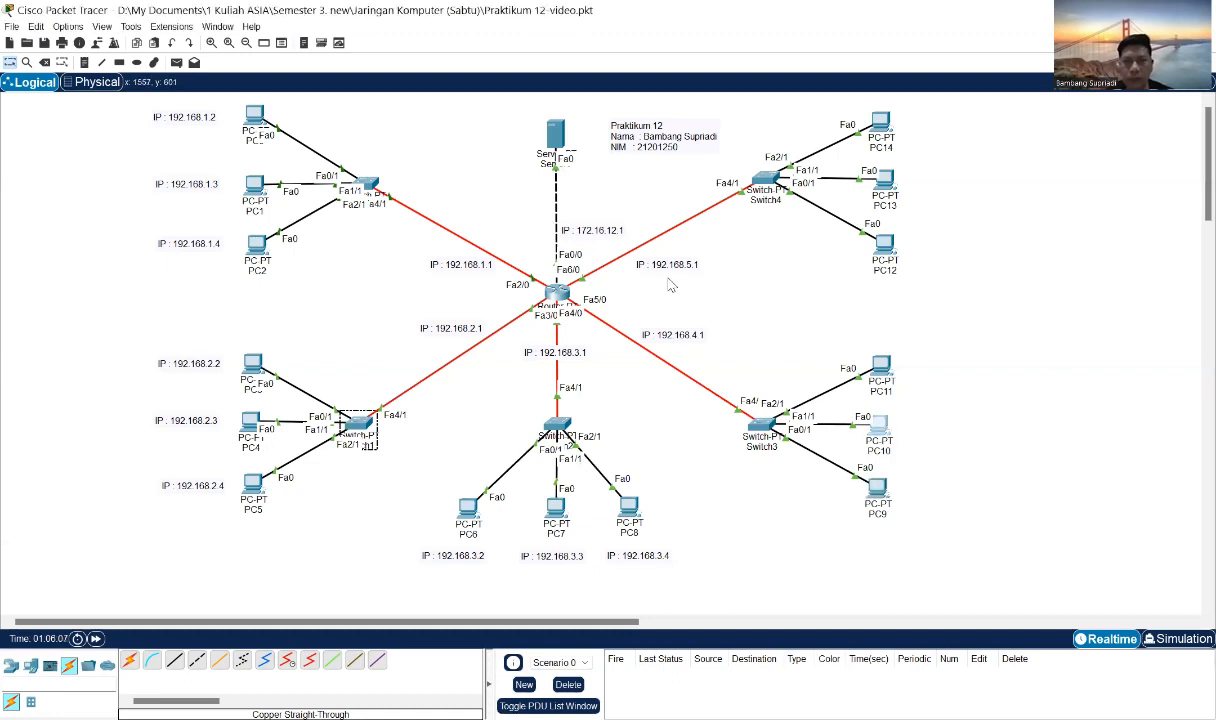
pyautogui.hotkey('alt', 'Tab')
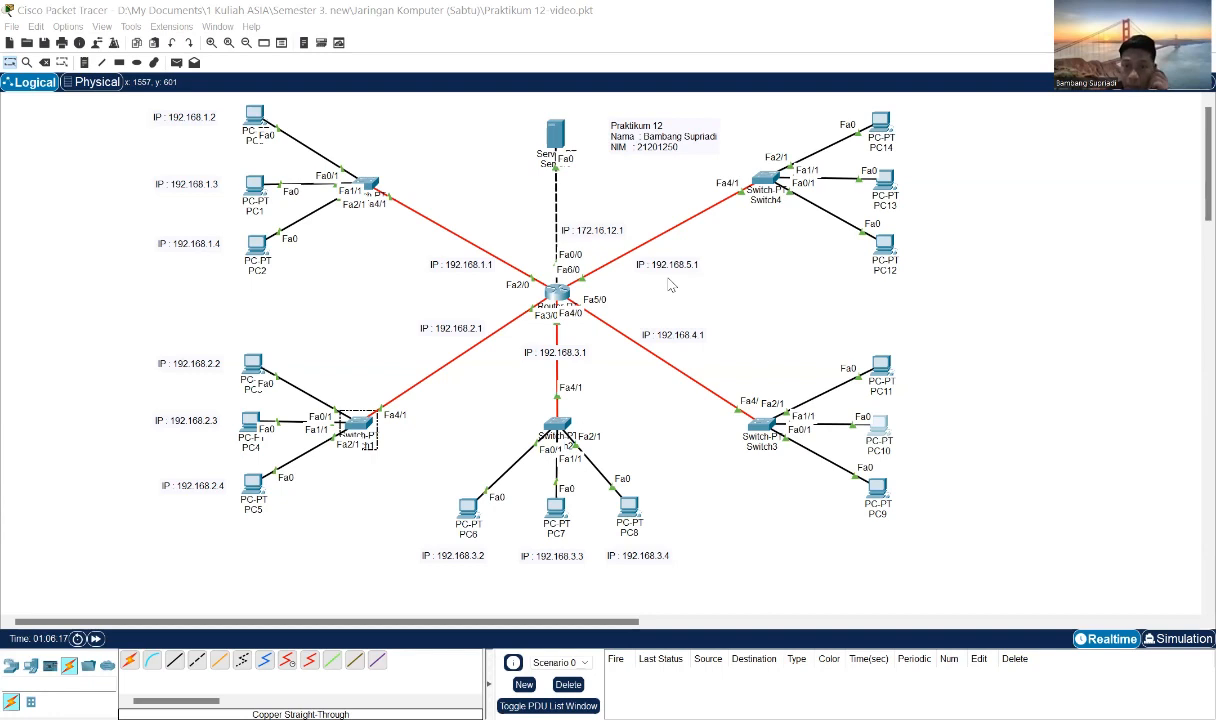
pyautogui.click(886, 370)
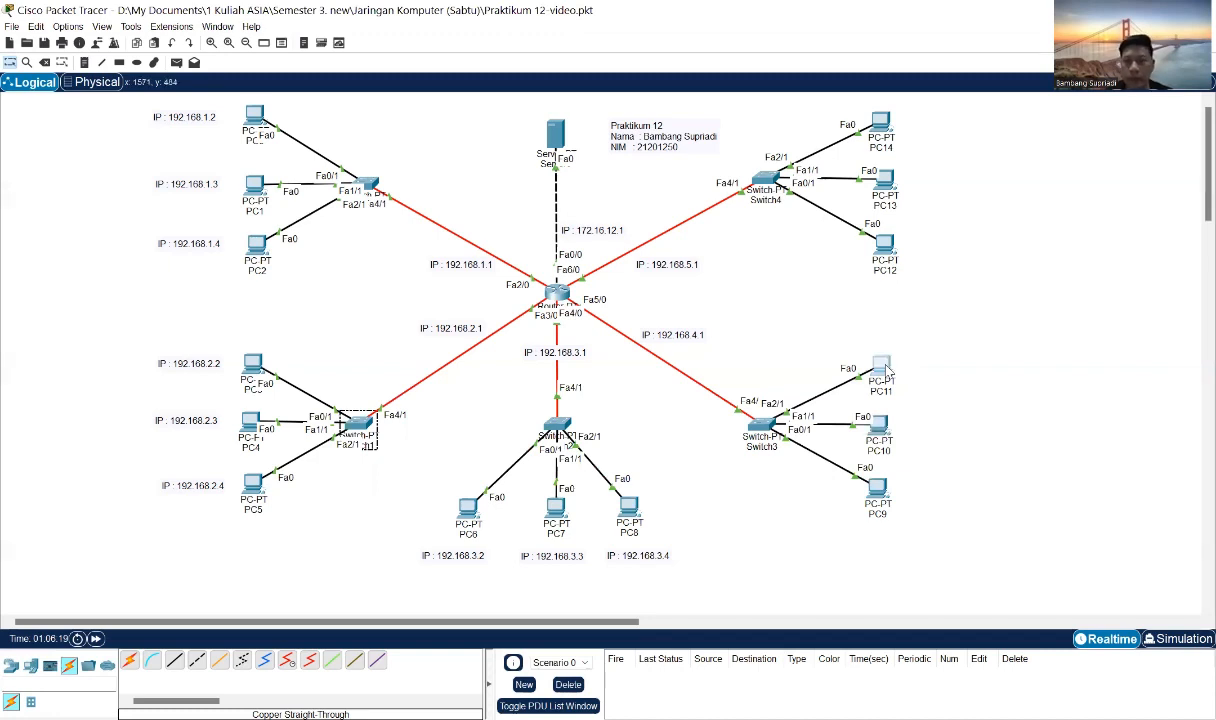
pyautogui.click(886, 370)
# Add a note reading "IP : 192.168.4.2" beside PC9 and copy its text.
pyautogui.click(976, 450)
pyautogui.write('IP : 192.168.4.2')
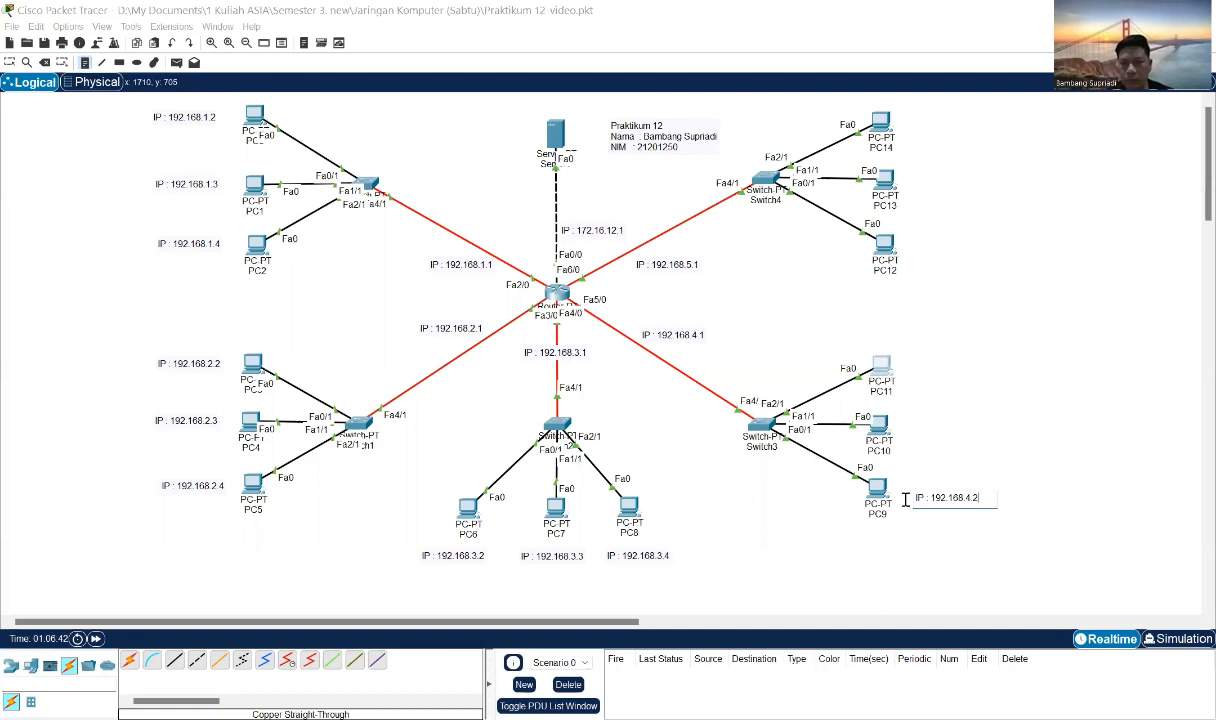
pyautogui.hotkey('shift', 'Left')
pyautogui.hotkey('shift', 'Left')
pyautogui.hotkey('shift', 'Left')
pyautogui.hotkey('shift', 'Left')
pyautogui.hotkey('shift', 'Left')
pyautogui.hotkey('shift', 'Home')
pyautogui.hotkey('ctrl', 'c')
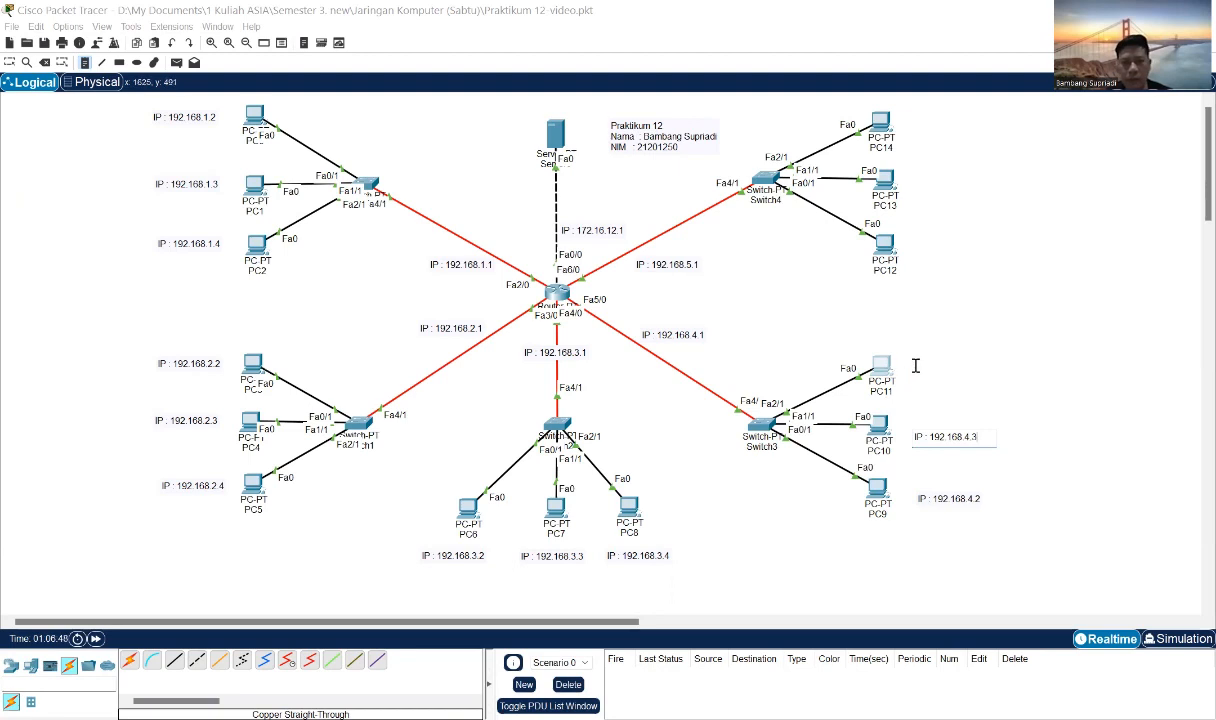
# Add a note reading "IP : 192.168.4.4" beside PC11, based on the copied text.
pyautogui.click(915, 366)
pyautogui.hotkey('ctrl', 'v')
pyautogui.press('BackSpace')
pyautogui.write('4')
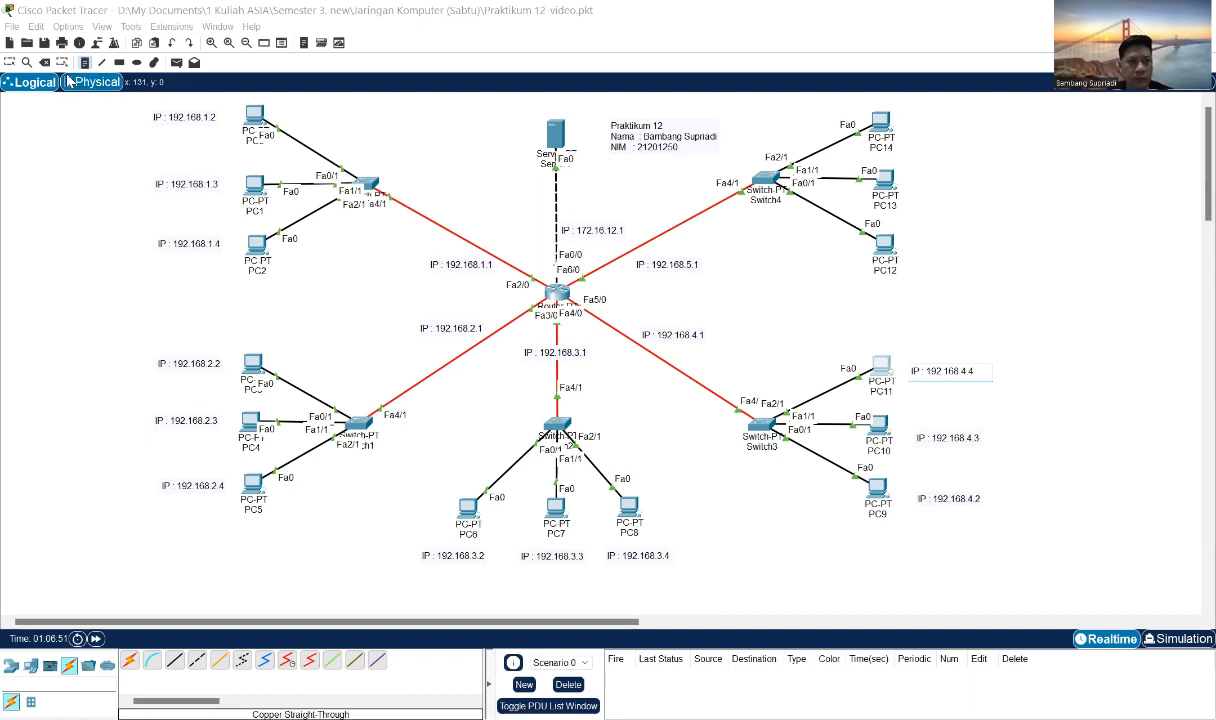
# Move the notes beside PC9, PC10 and PC11 so each lines up with its PC.
pyautogui.click(948, 510)
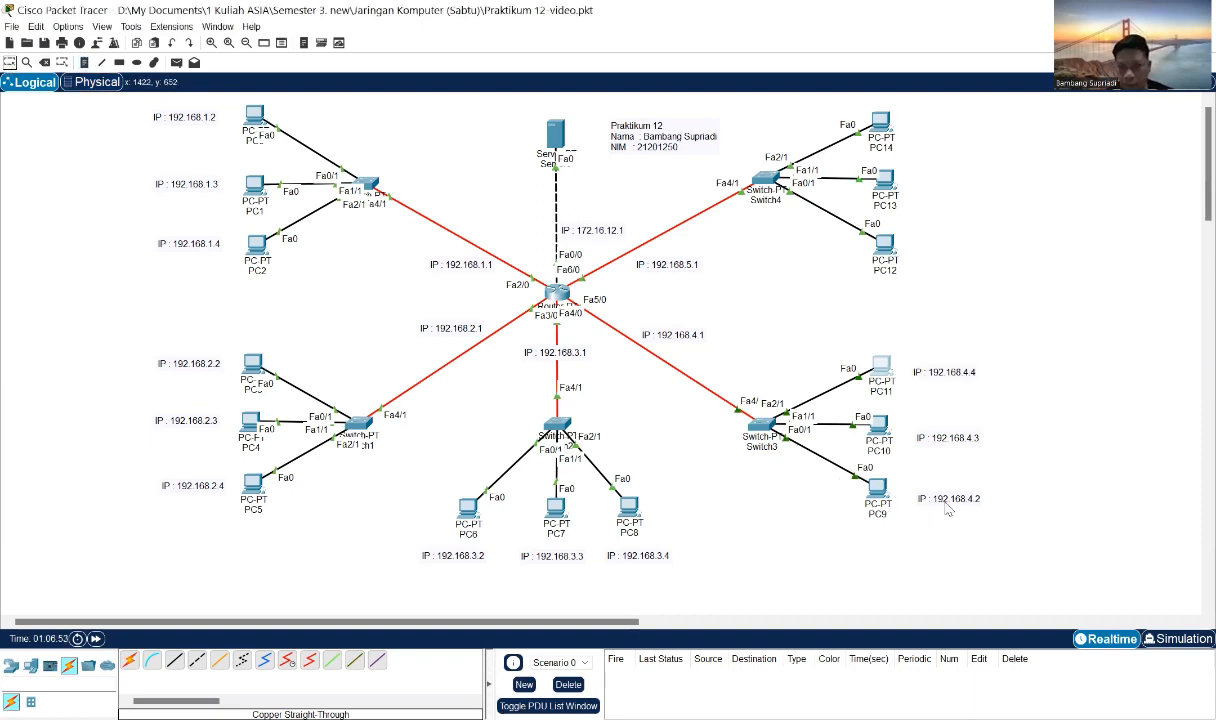
pyautogui.moveTo(945, 502); pyautogui.dragTo(940, 490)
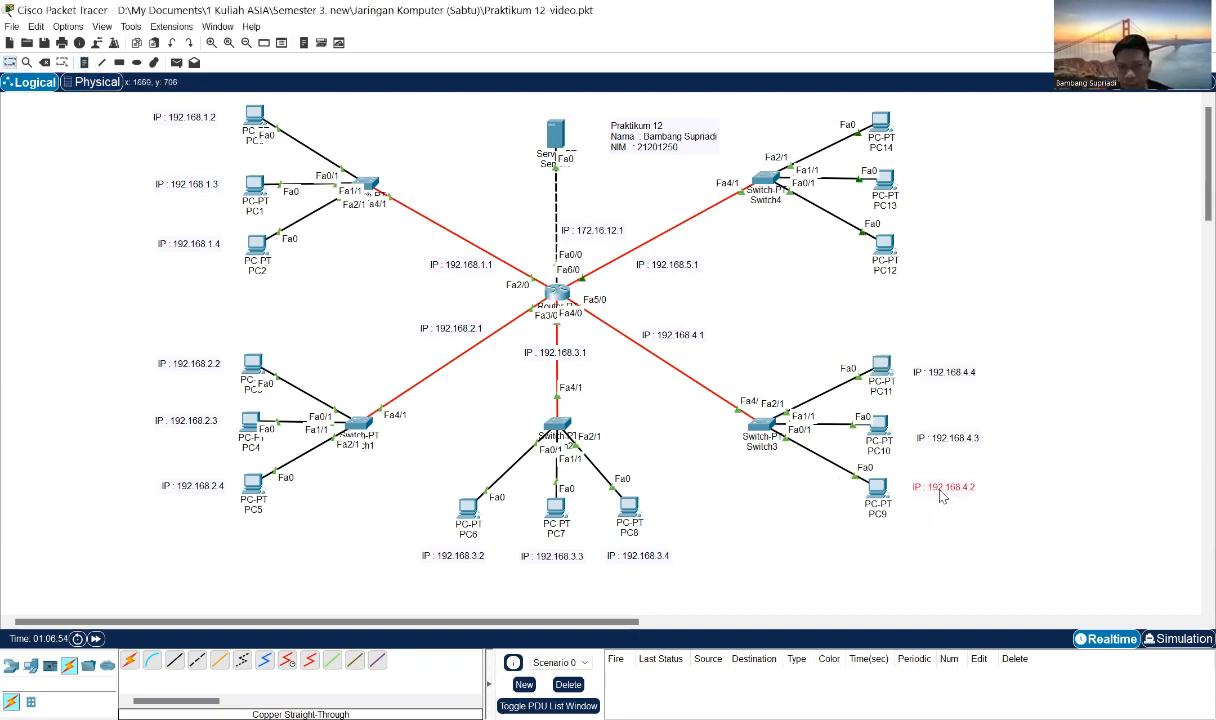
pyautogui.moveTo(941, 440); pyautogui.dragTo(930, 427)
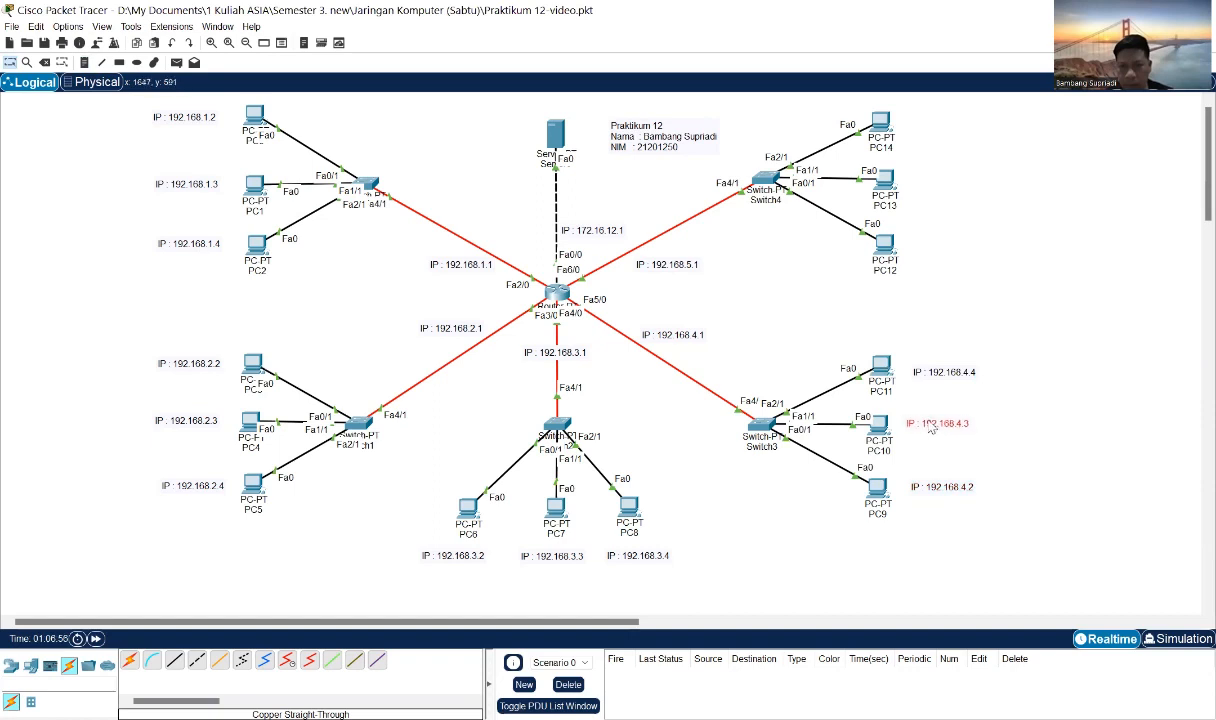
pyautogui.moveTo(933, 377); pyautogui.dragTo(930, 369)
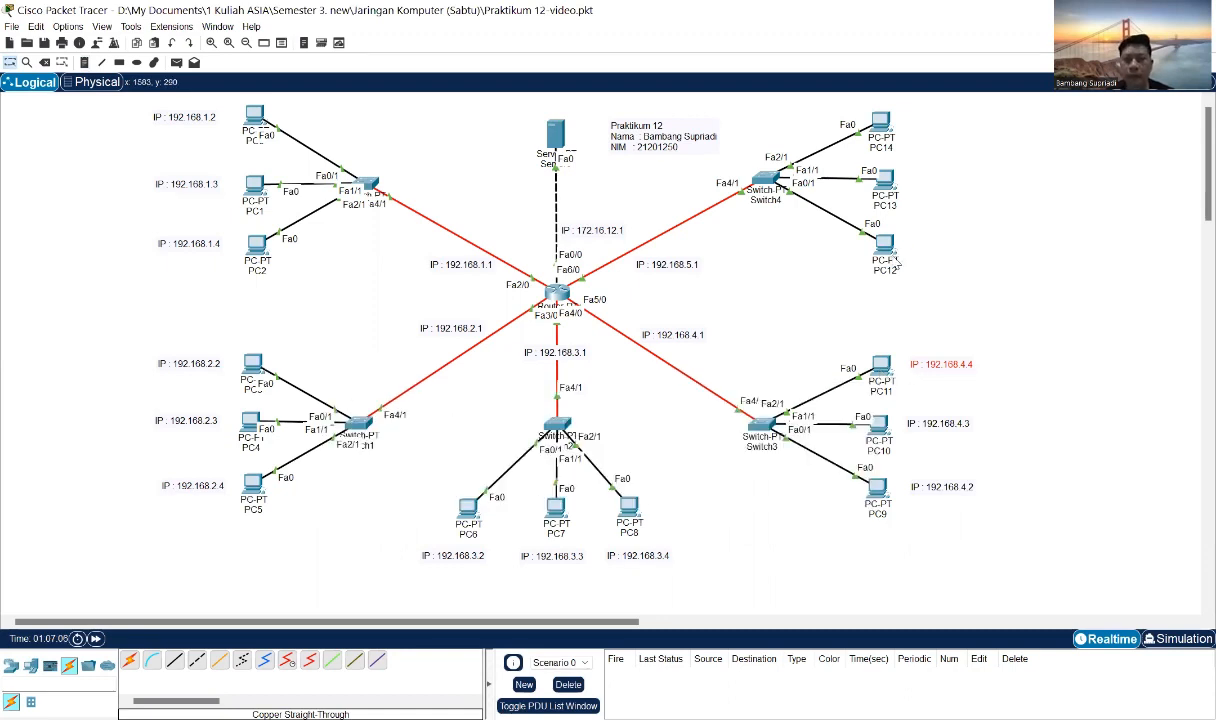
# Add a note reading "IP : 192.168.5.2" beside PC12 and copy its text.
pyautogui.click(898, 263)
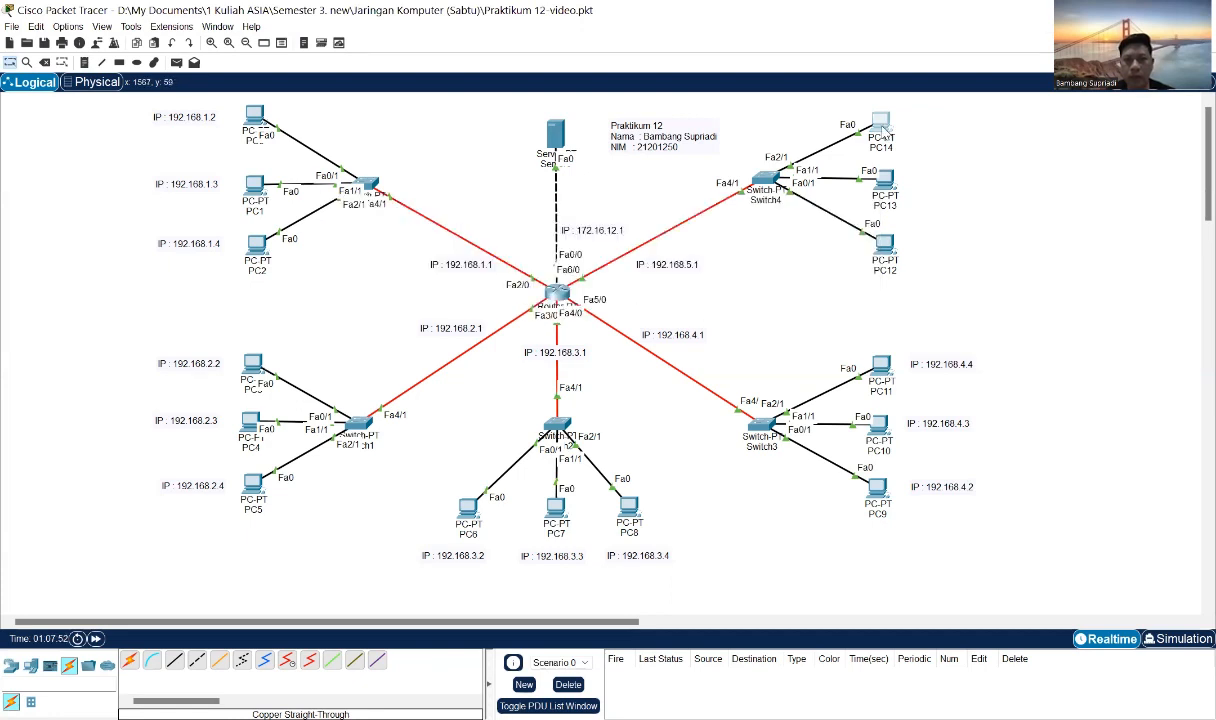
pyautogui.click(85, 63)
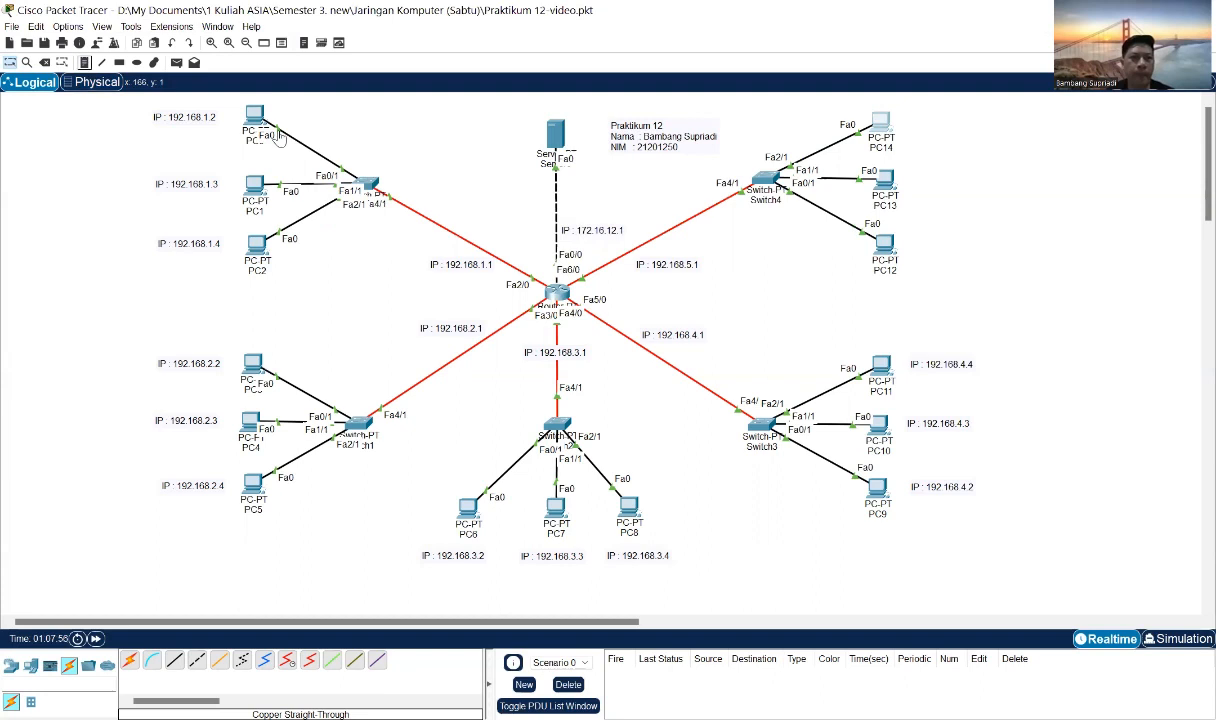
pyautogui.click(925, 252)
pyautogui.write('IP :')
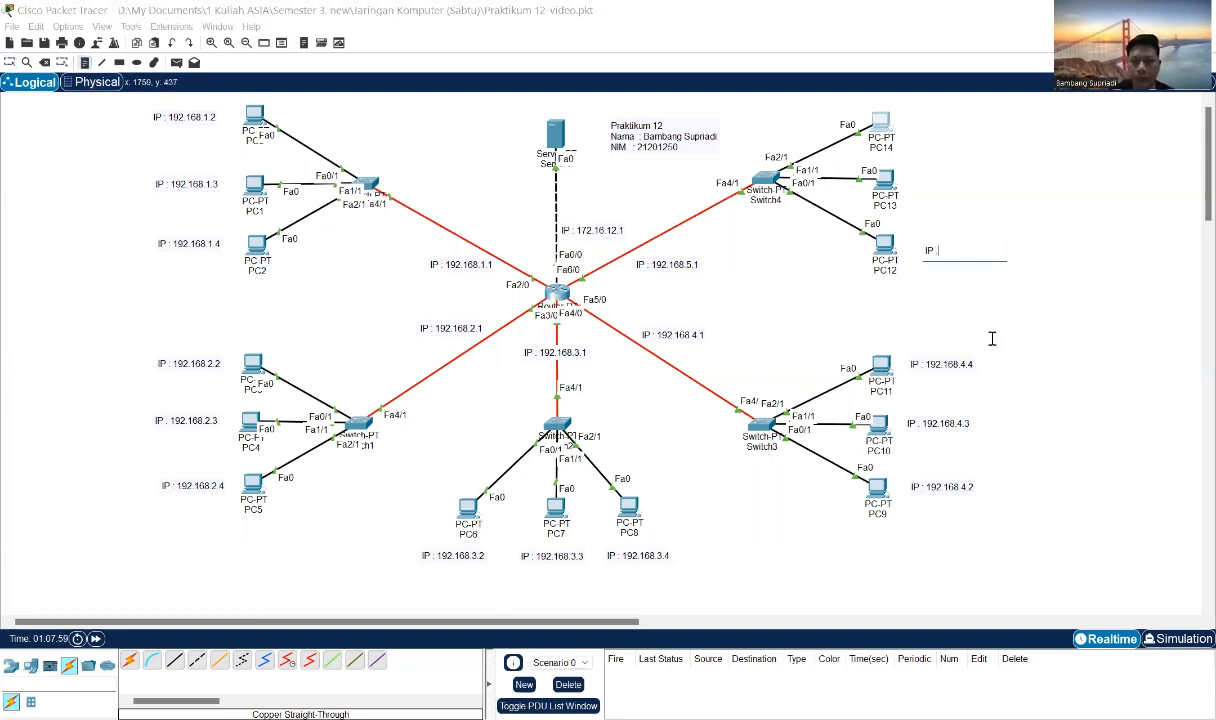
pyautogui.write(' 192.168.5.1')
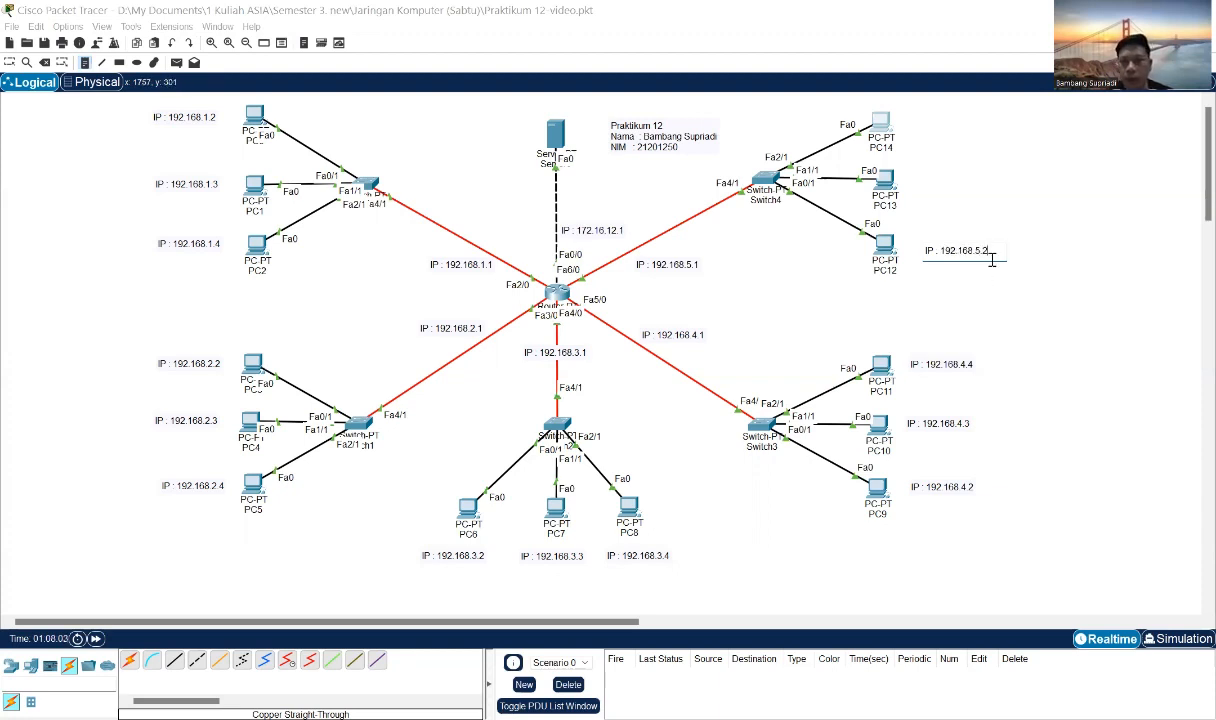
pyautogui.moveTo(988, 251); pyautogui.dragTo(865, 240)
pyautogui.hotkey('ctrl', 'c')
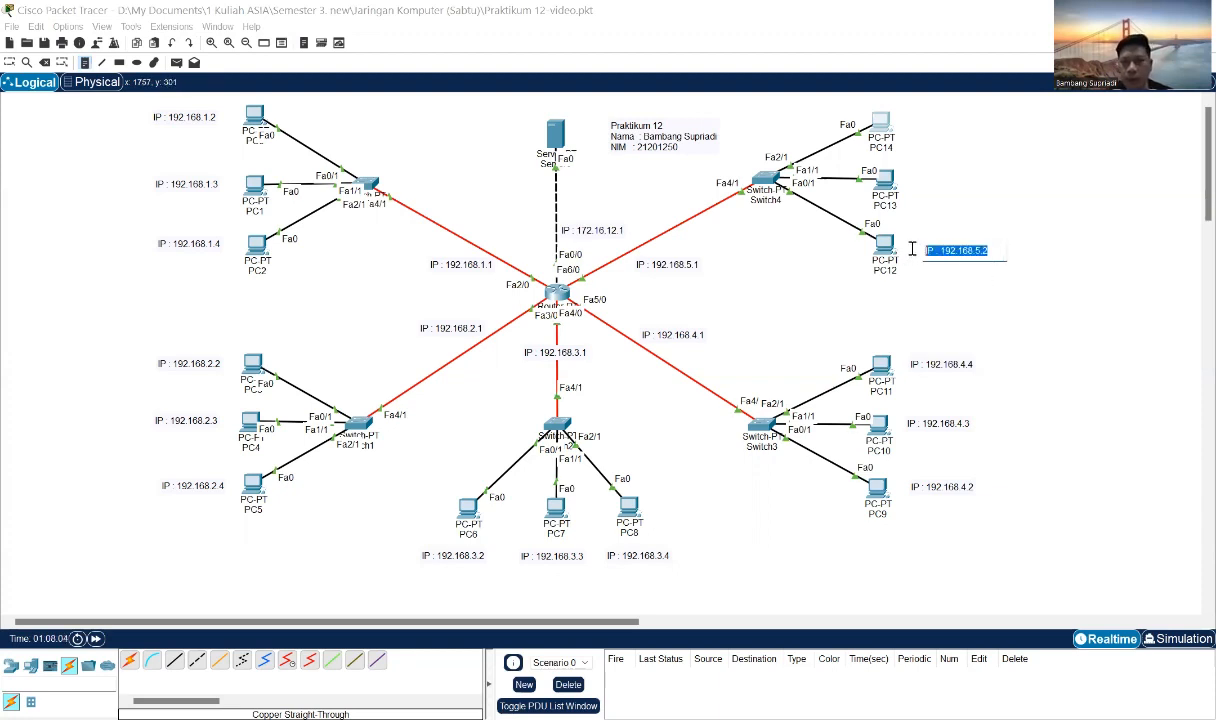
# Add notes reading "IP : 192.168.5.3" beside PC13 and "IP : 192.168.5.4" beside PC14, based on the copied text.
pyautogui.click(917, 180)
pyautogui.hotkey('ctrl', 'v')
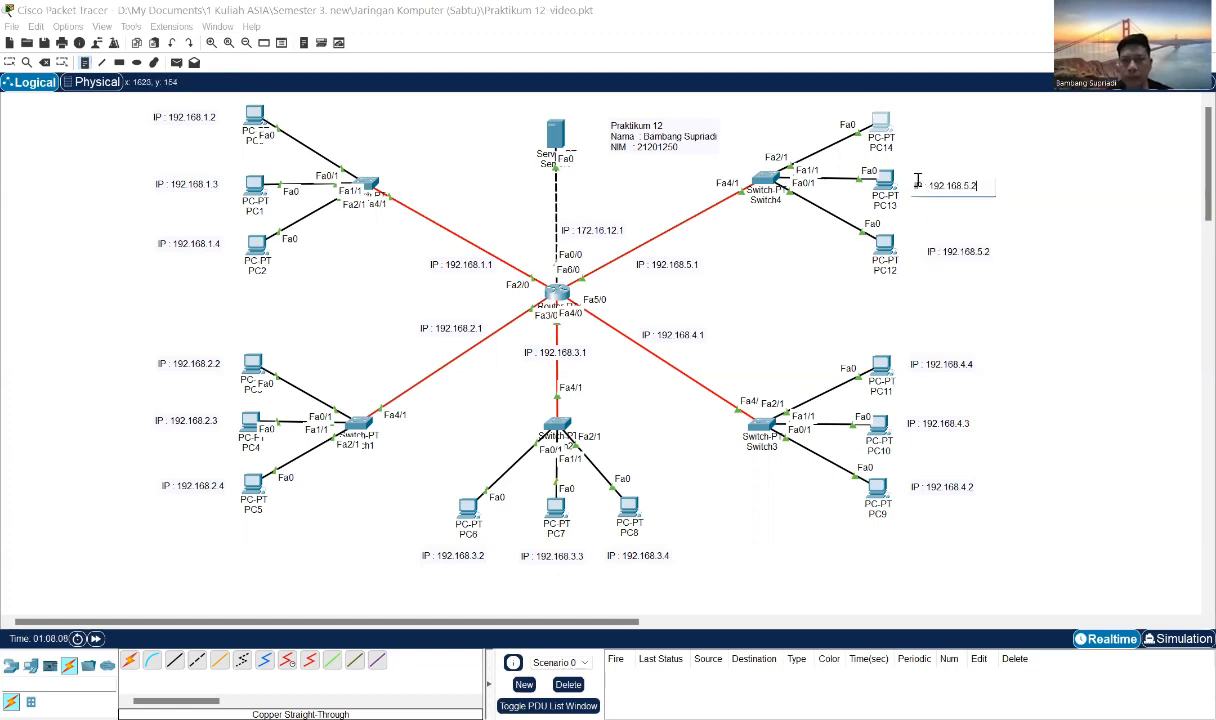
pyautogui.press('BackSpace')
pyautogui.write('3')
pyautogui.click(915, 128)
pyautogui.hotkey('ctrl', 'v')
pyautogui.press('BackSpace')
pyautogui.press('BackSpace')
pyautogui.write('.4')
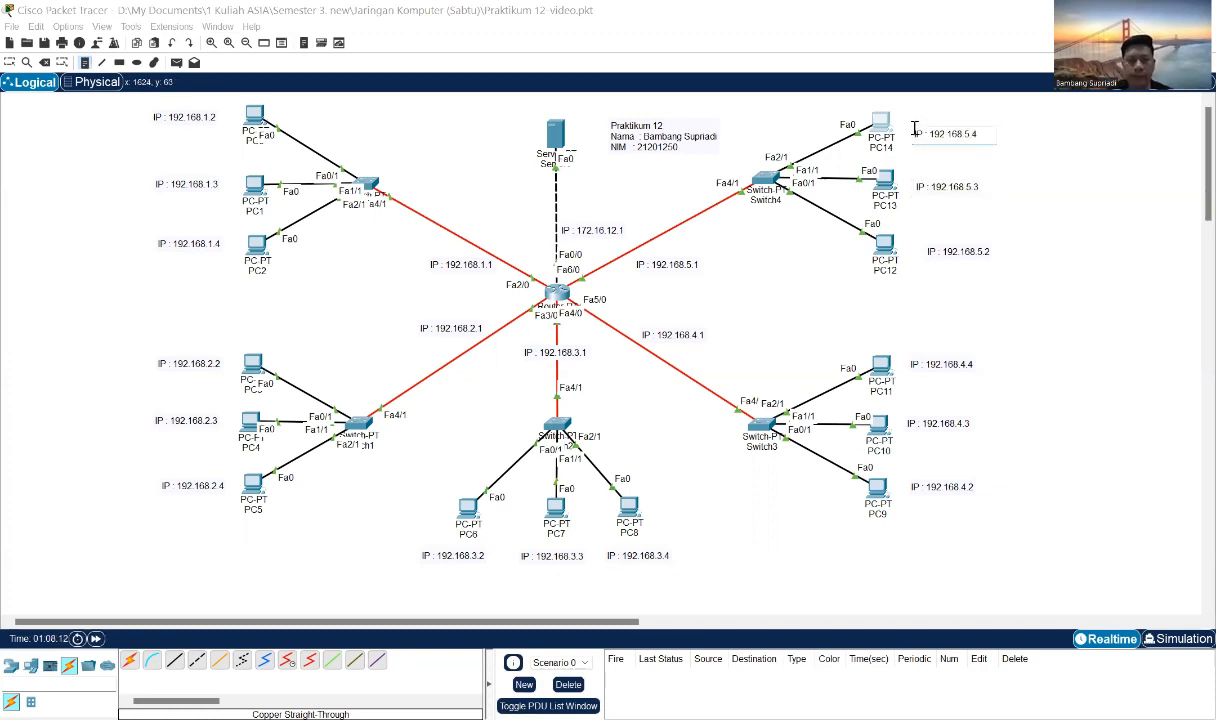
# Move the notes beside PC12, PC13 and PC14 so each lines up with its PC.
pyautogui.click(13, 66)
pyautogui.moveTo(946, 254); pyautogui.dragTo(942, 250)
pyautogui.click(936, 190)
pyautogui.moveTo(936, 192); pyautogui.dragTo(935, 184)
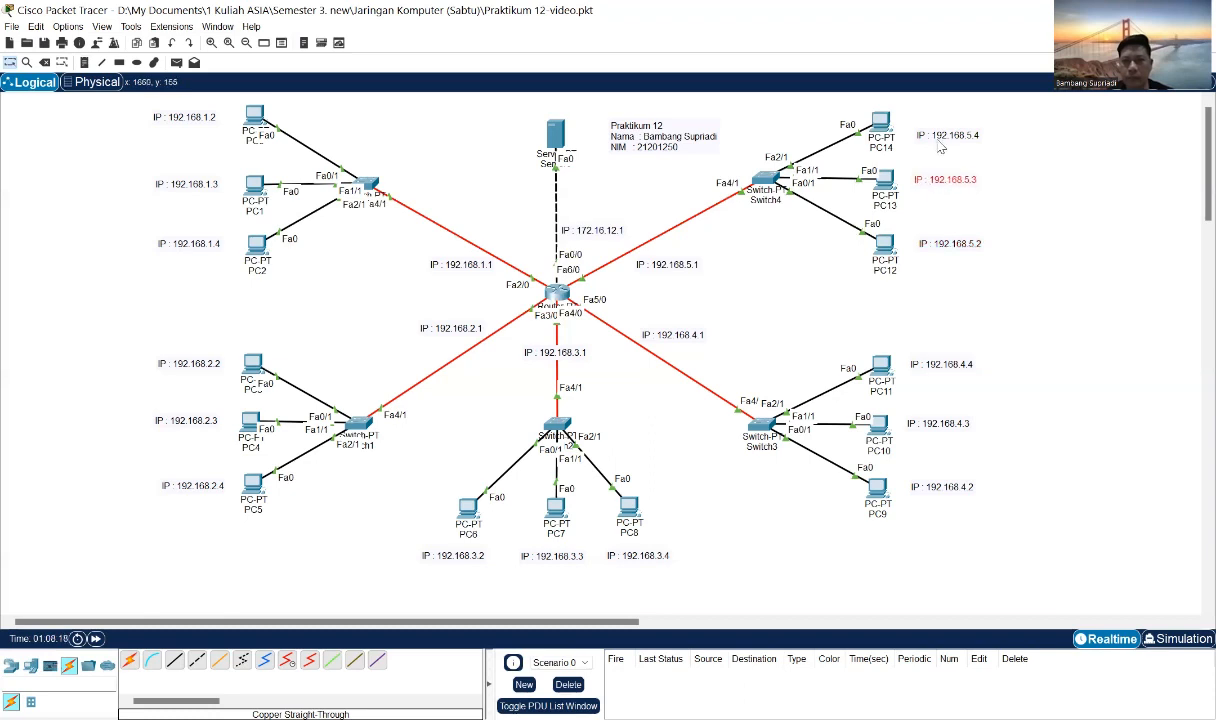
pyautogui.click(933, 130)
pyautogui.moveTo(931, 130); pyautogui.dragTo(932, 128)
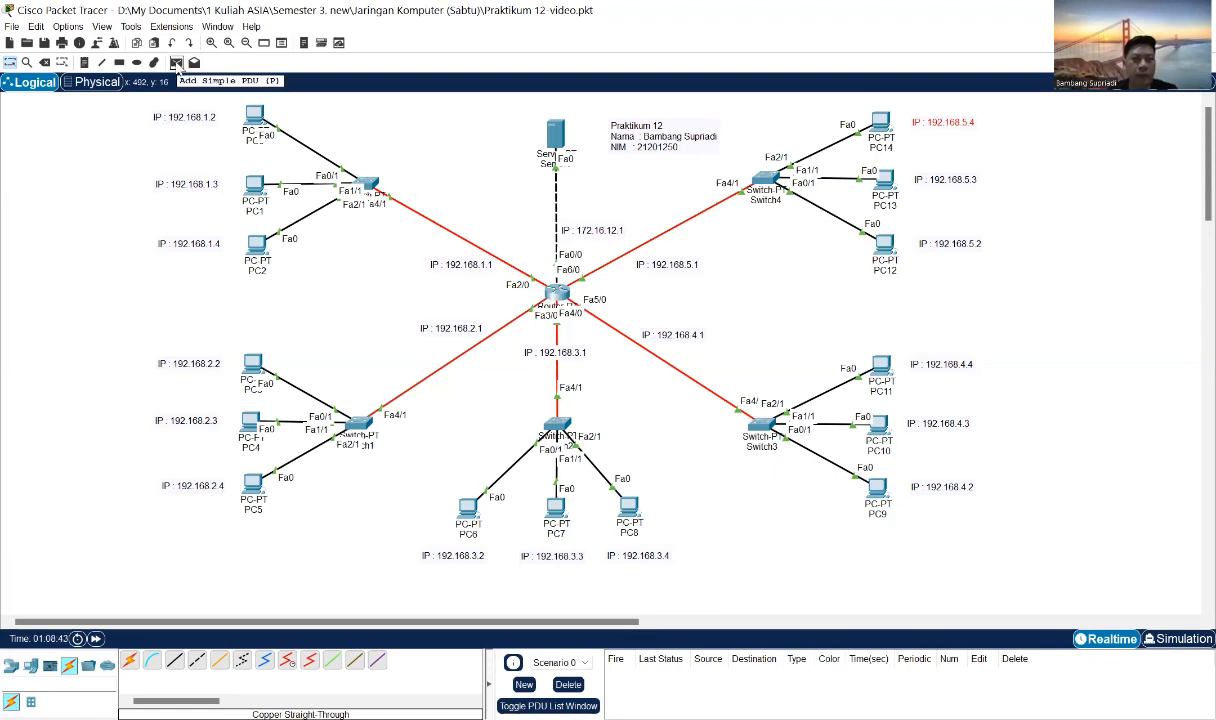
# Send a simple PDU from PC0 to PC1 to test their connection.
pyautogui.click(177, 63)
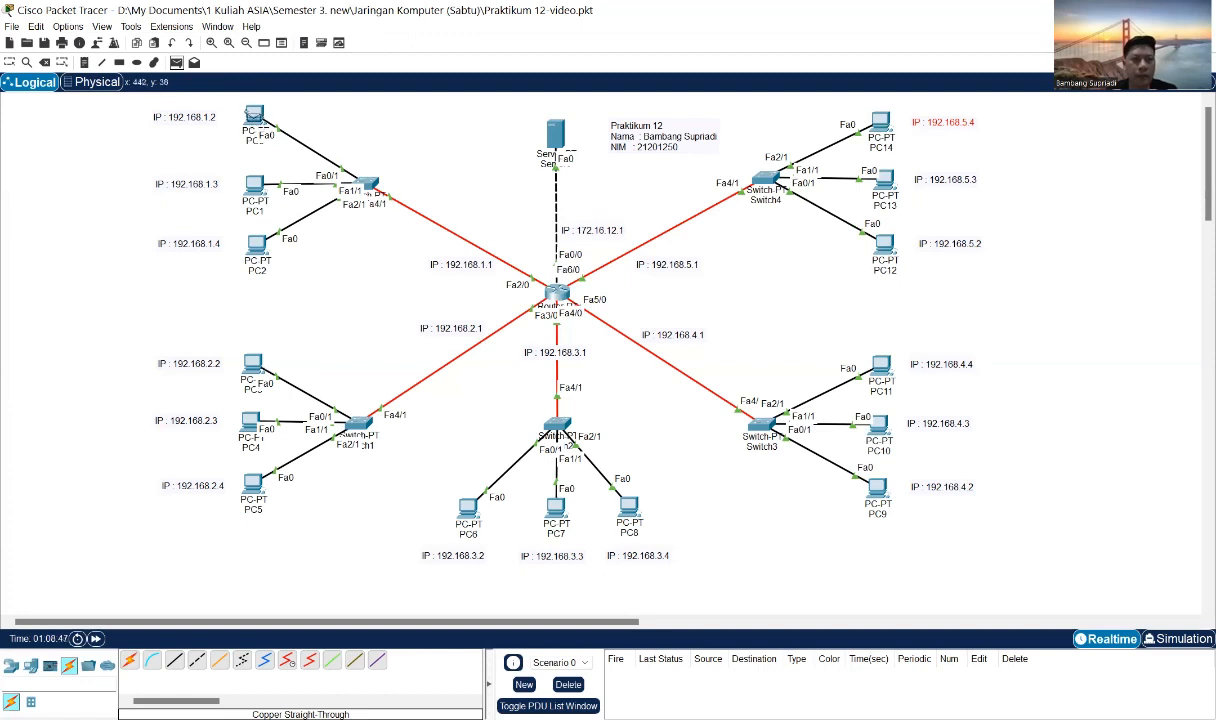
pyautogui.click(255, 116)
pyautogui.click(254, 186)
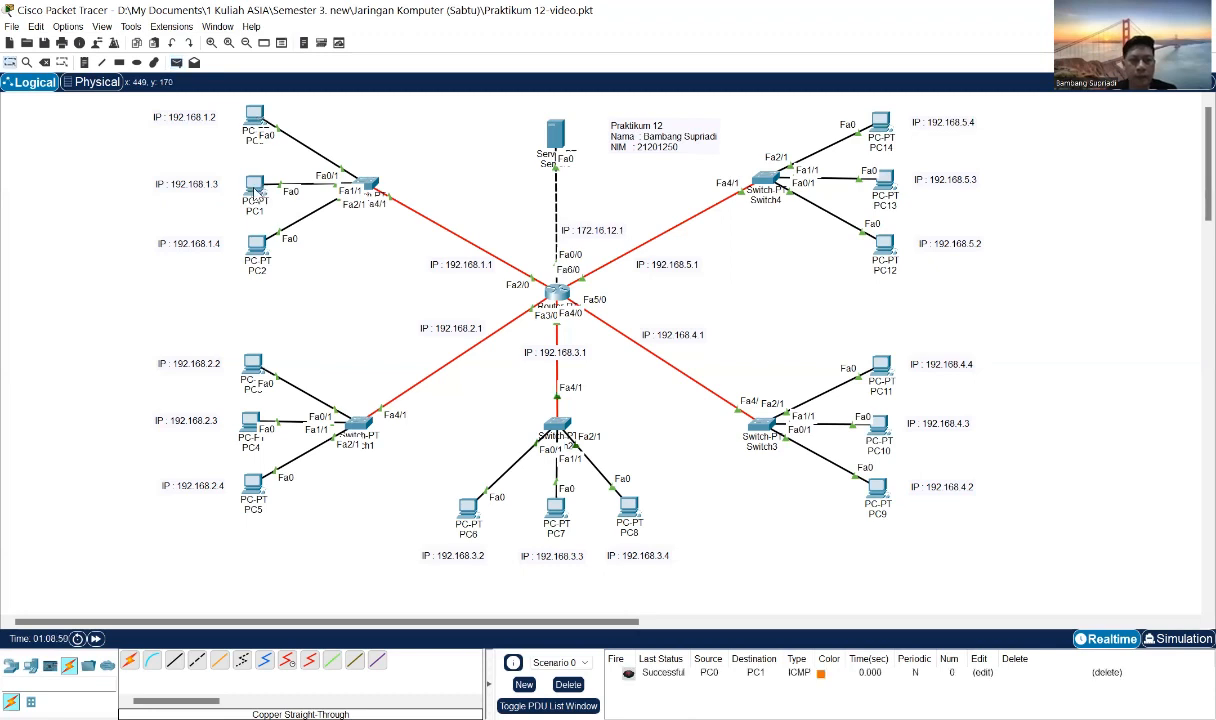
# Send simple PDUs from PC0 to PC2 and from PC1 to PC2 to test their connections.
pyautogui.click(176, 62)
pyautogui.click(258, 119)
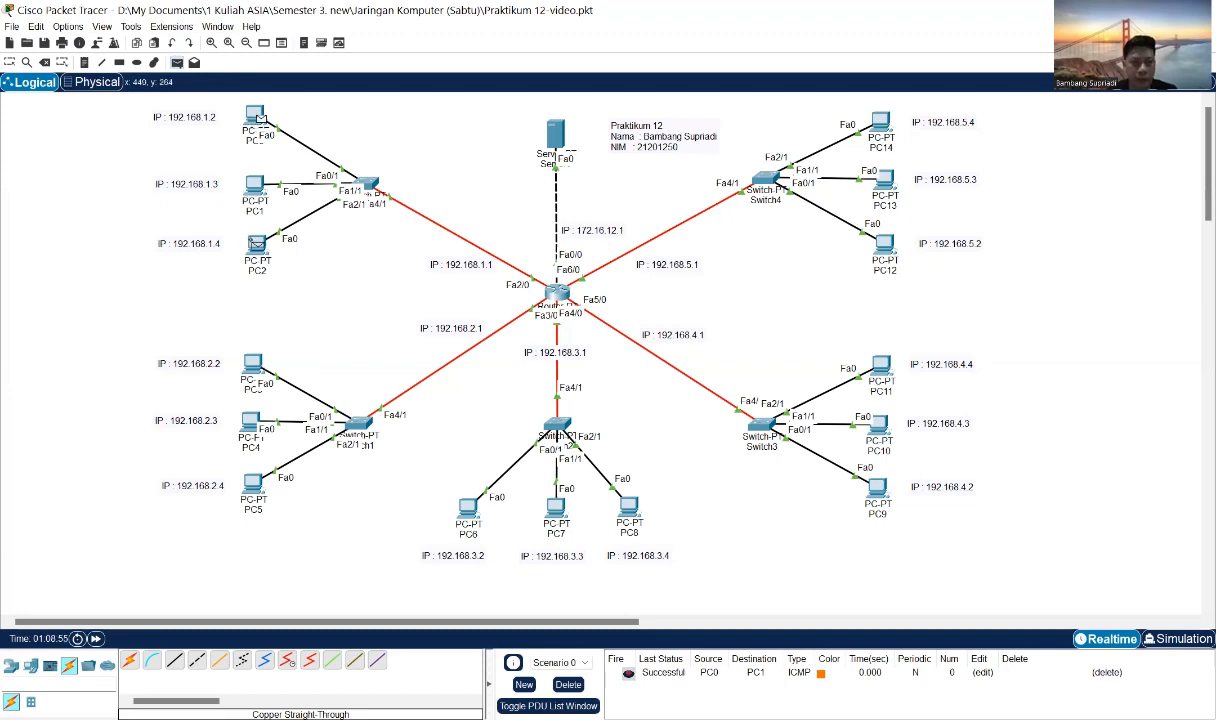
pyautogui.moveTo(256, 245)
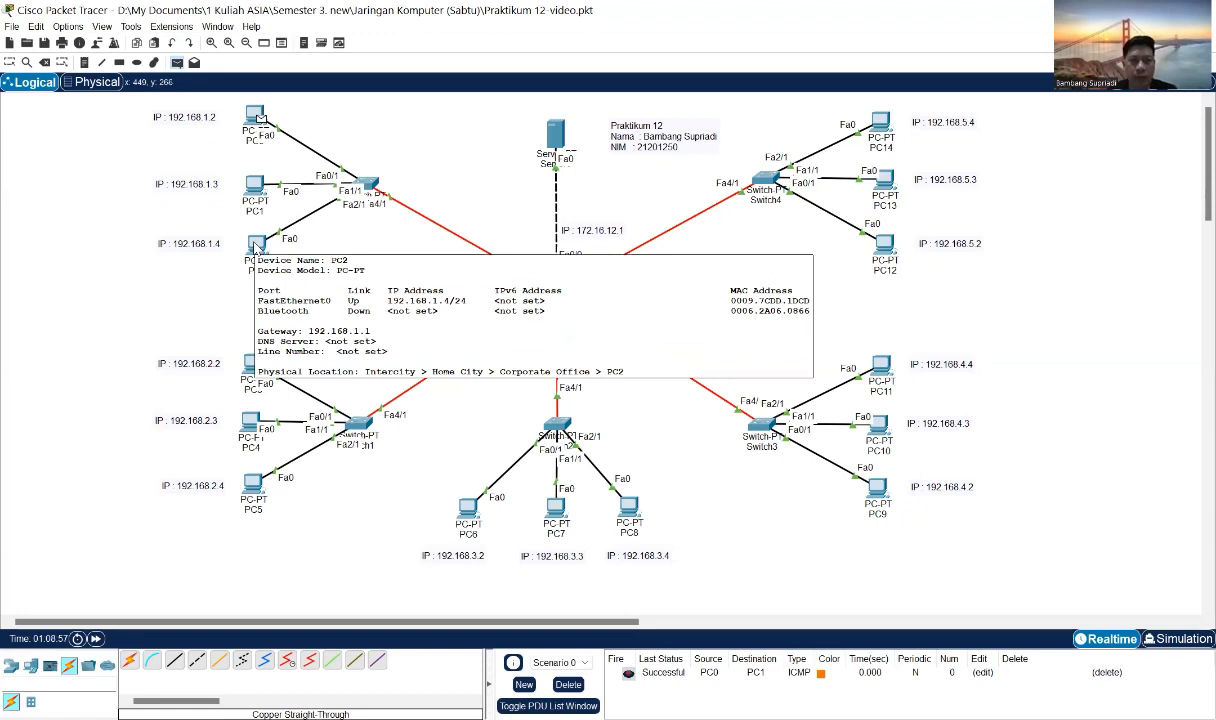
pyautogui.click(256, 245)
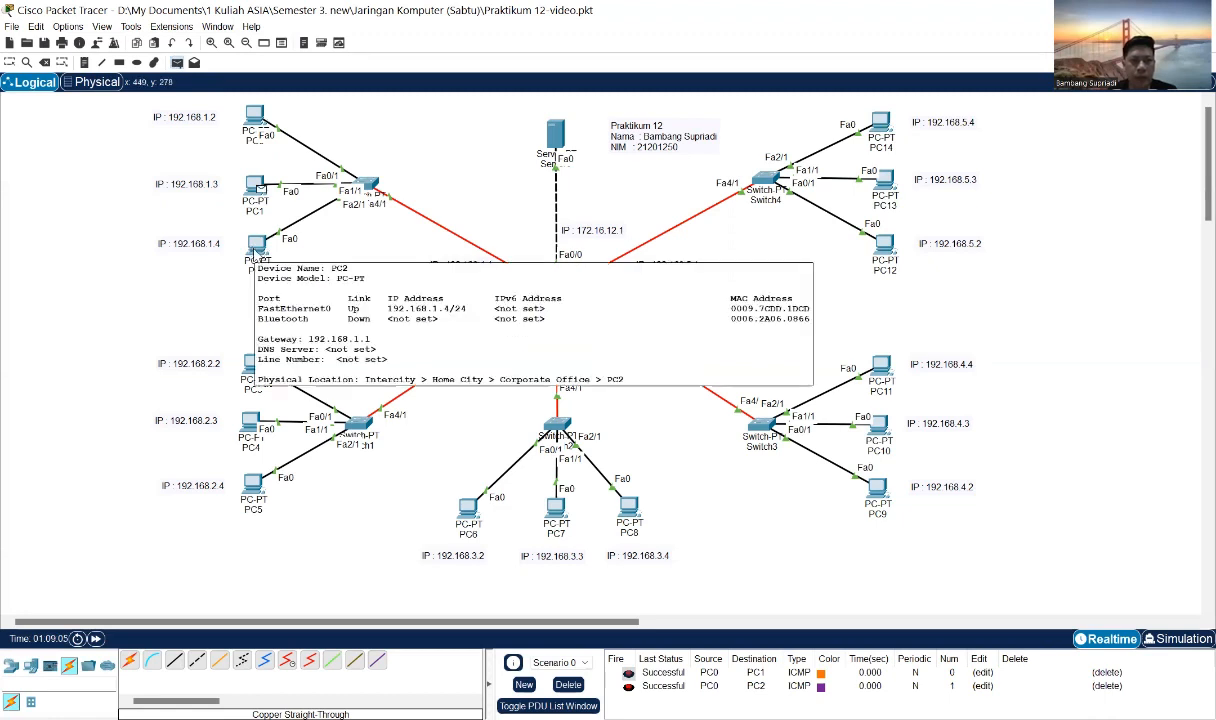
pyautogui.click(257, 253)
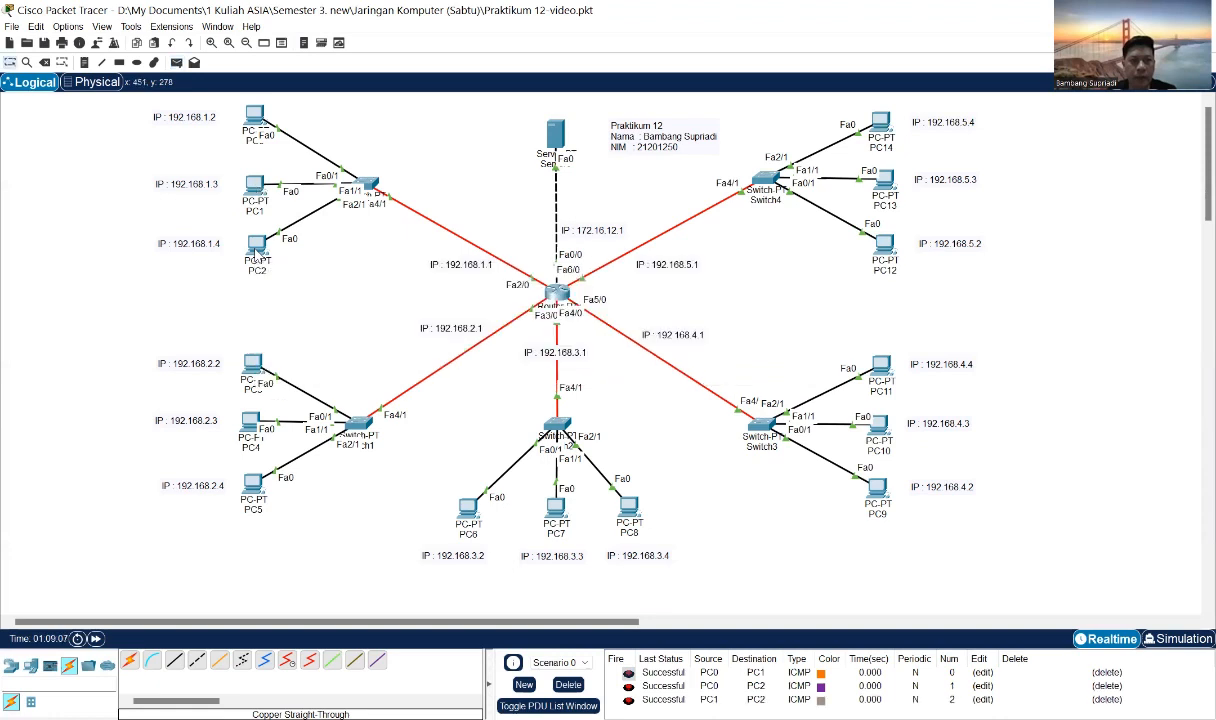
pyautogui.moveTo(257, 253)
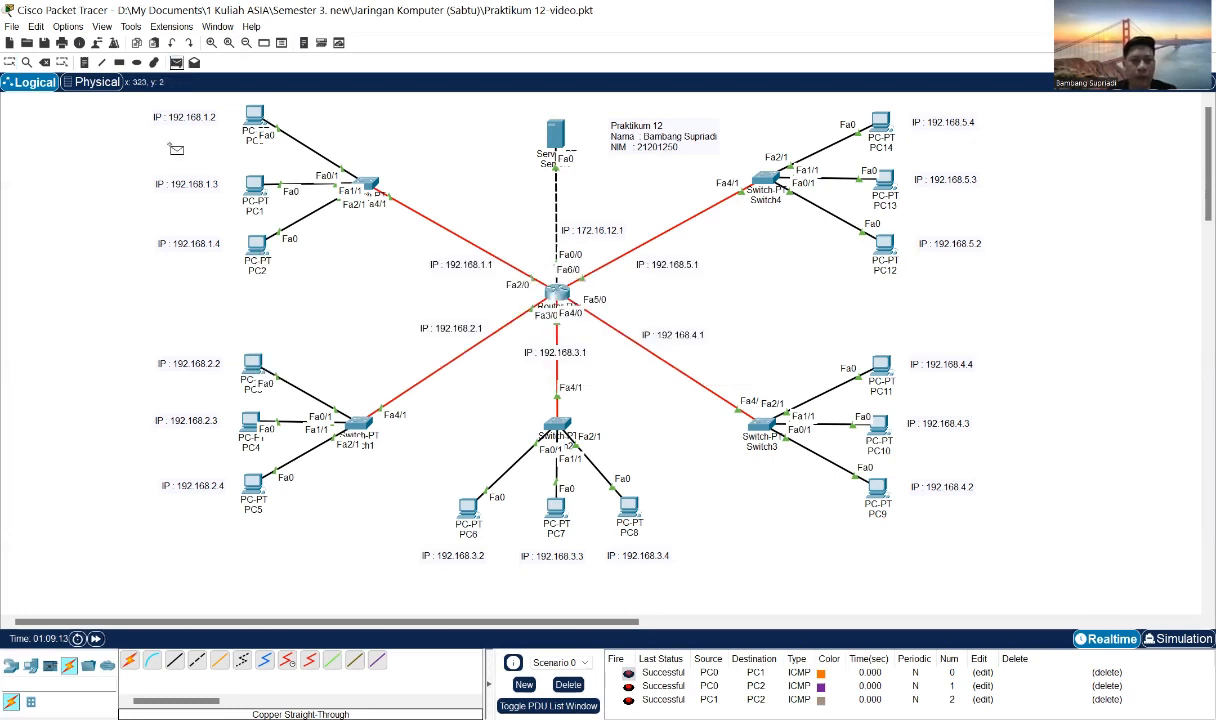
# Clear the scenario's PDU list and test PC3, PC4 and PC5 with simple PDUs from PC3 to PC4, PC3 to PC5 and PC4 to PC5.
pyautogui.click(253, 363)
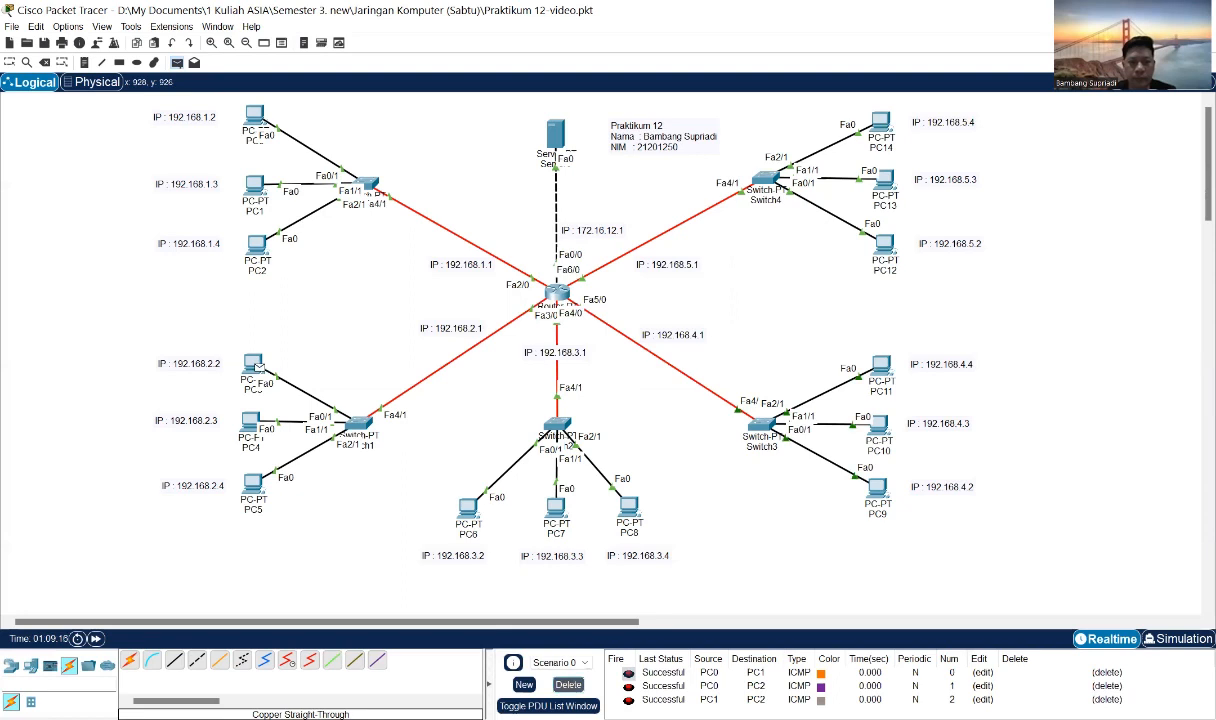
pyautogui.click(568, 684)
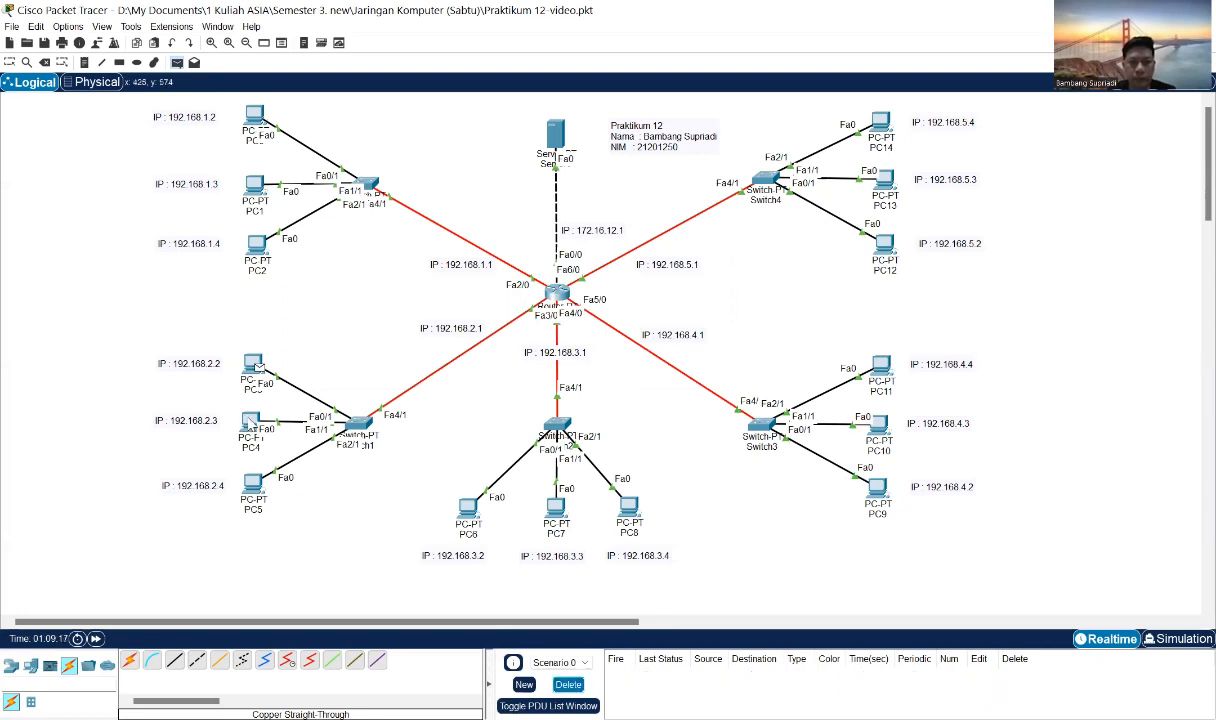
pyautogui.click(251, 421)
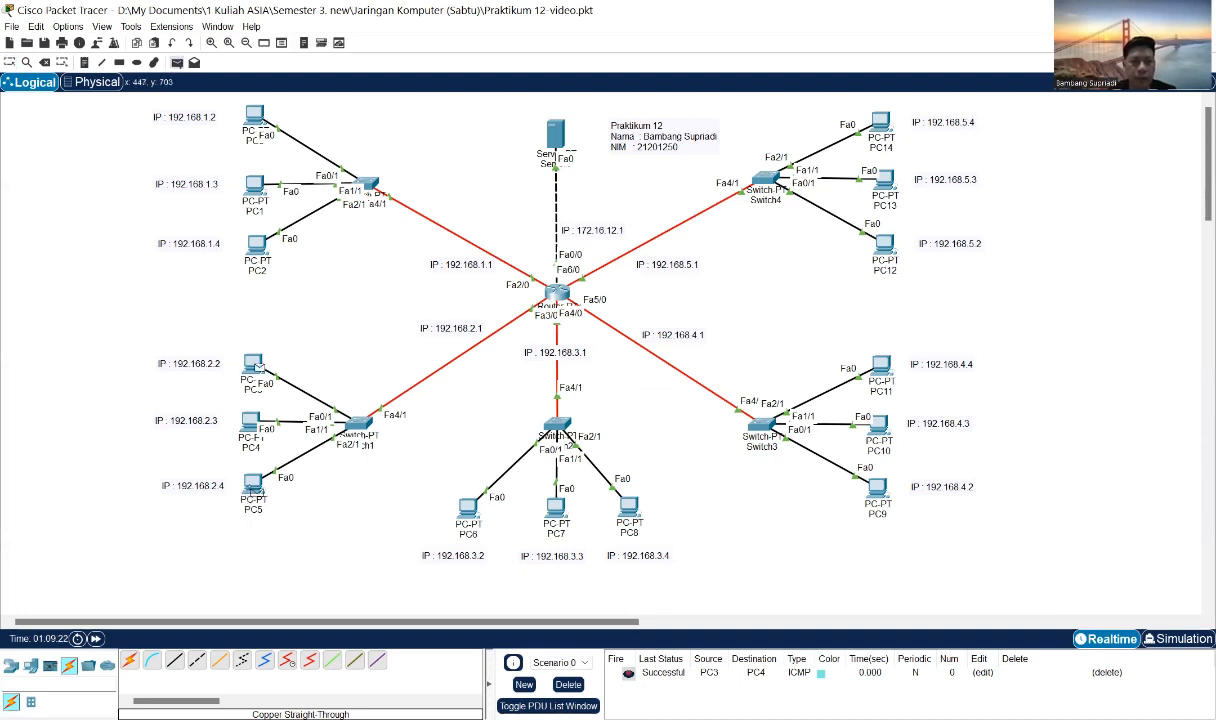
pyautogui.click(177, 63)
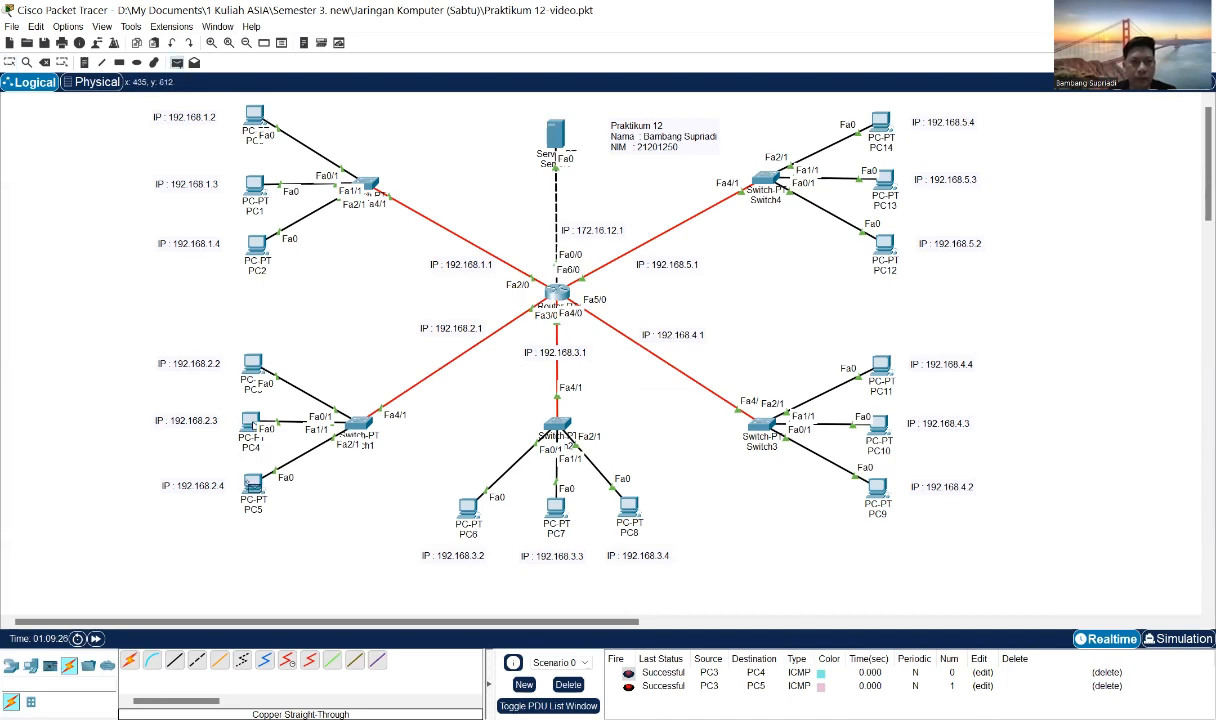
pyautogui.click(240, 466)
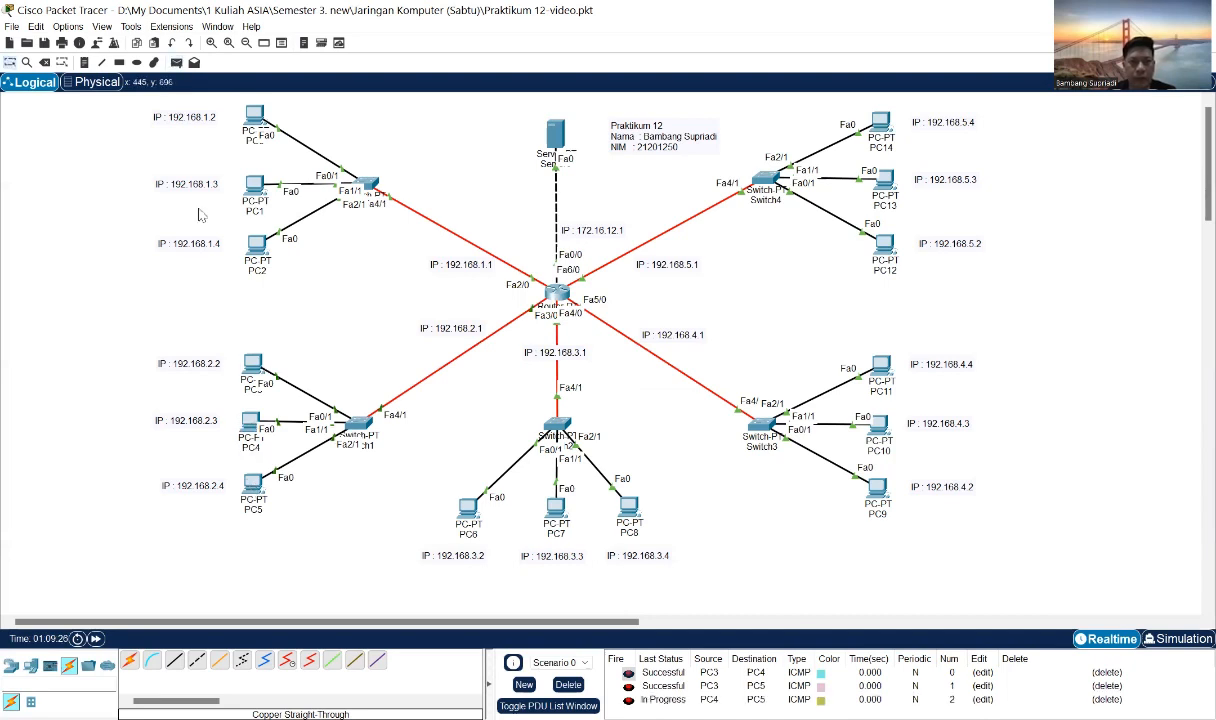
# Clear the scenario's PDU list and send a simple PDU from PC6 to PC7.
pyautogui.click(177, 63)
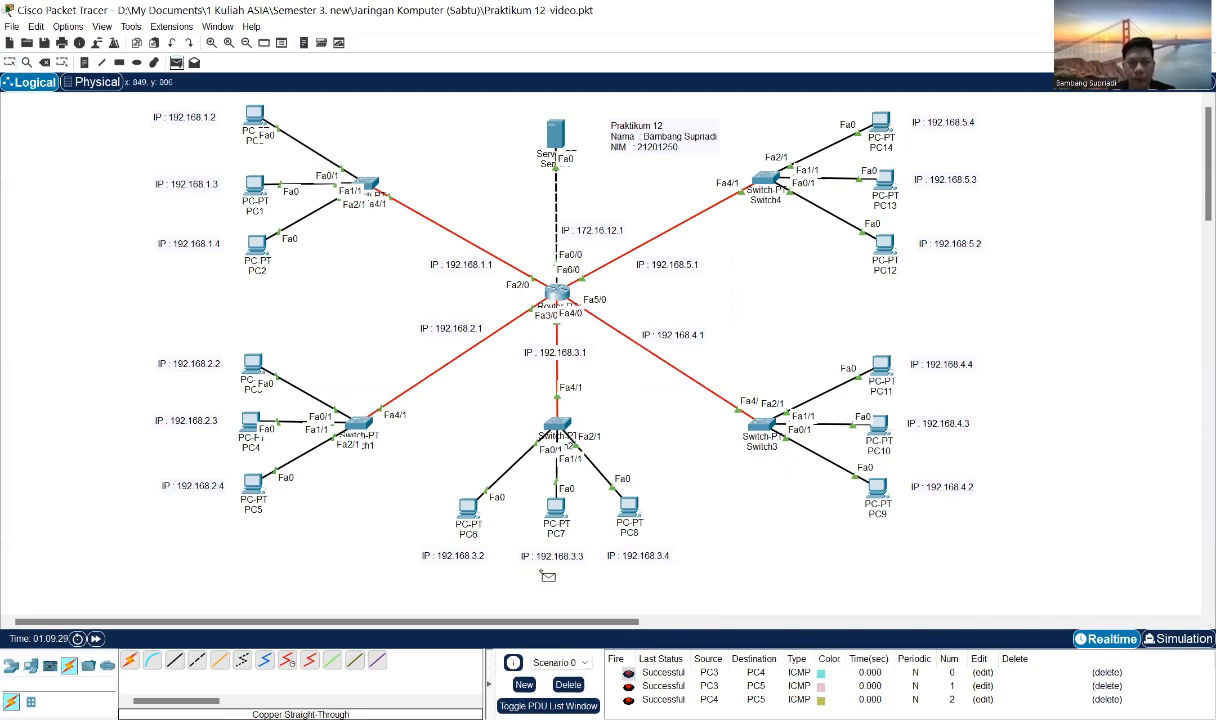
pyautogui.click(568, 685)
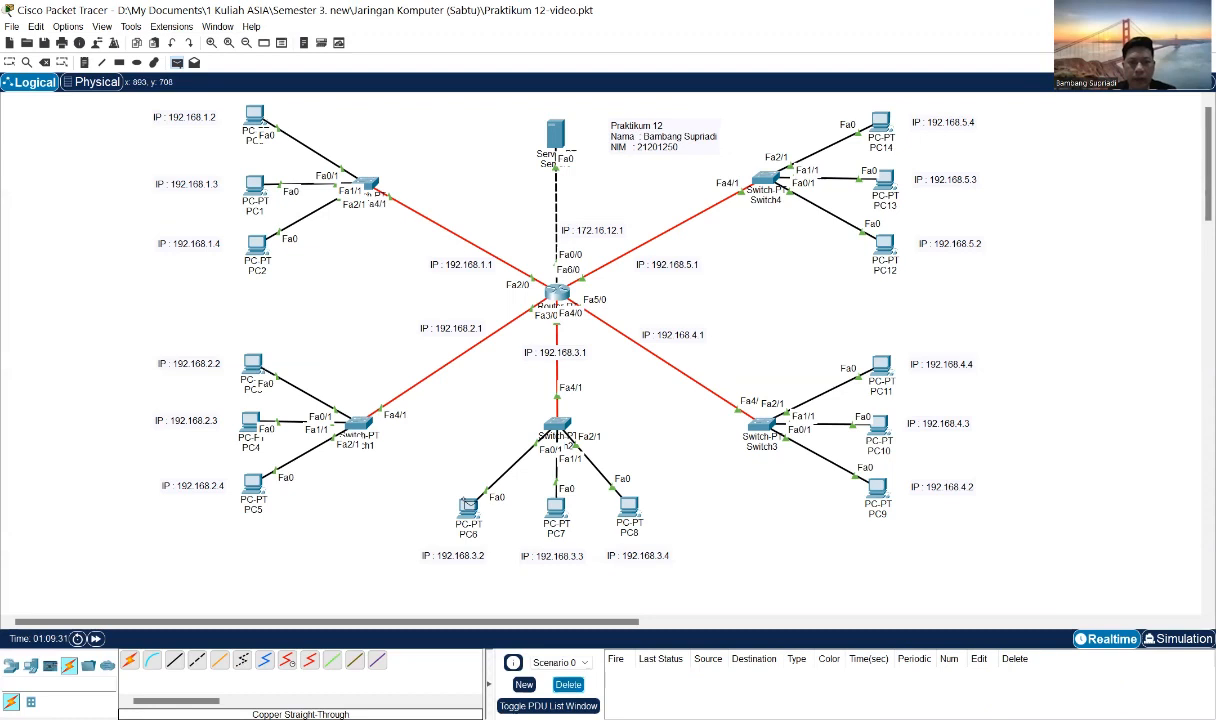
pyautogui.click(465, 504)
pyautogui.click(556, 508)
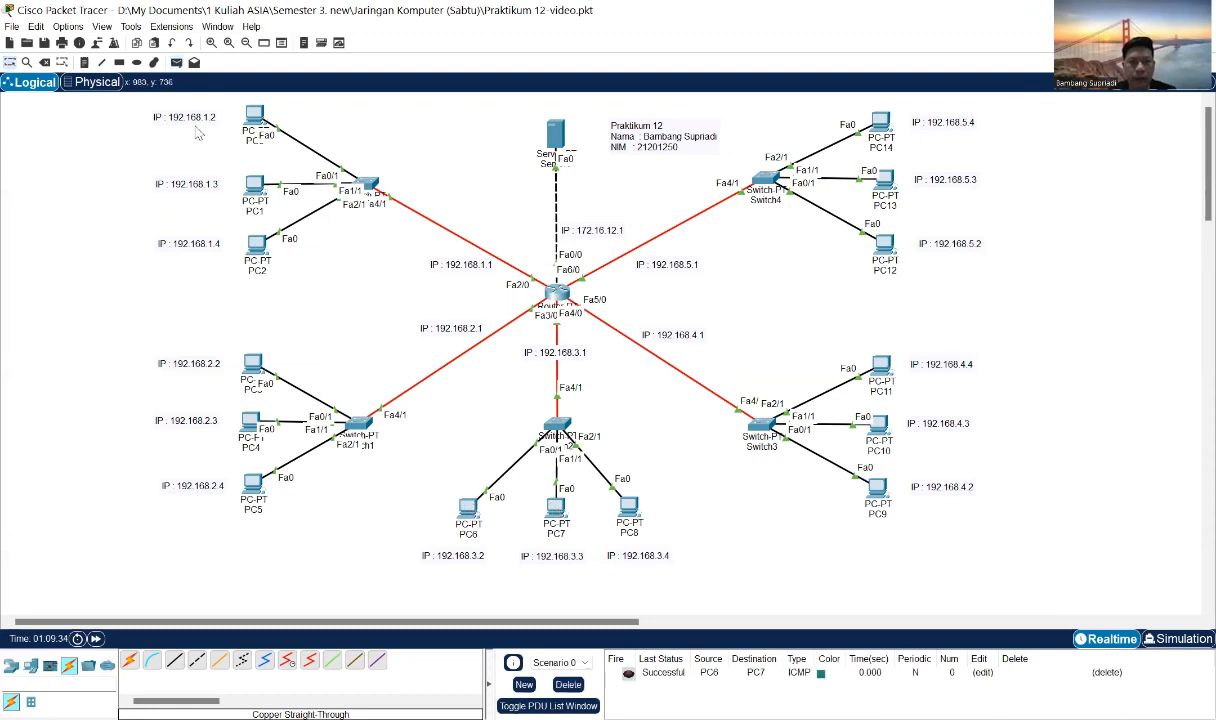
# Send simple PDUs from PC6 to PC8 and from PC7 to PC8 to test the links to PC8.
pyautogui.click(176, 63)
pyautogui.click(467, 504)
pyautogui.click(627, 505)
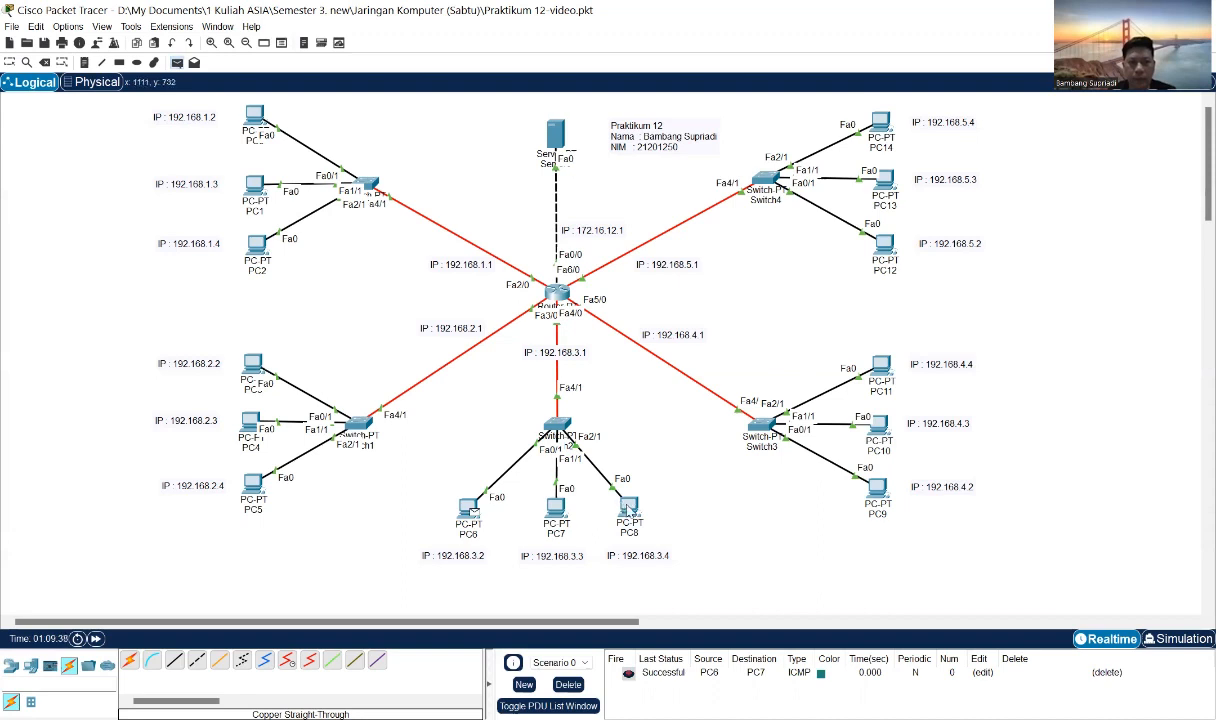
pyautogui.click(176, 63)
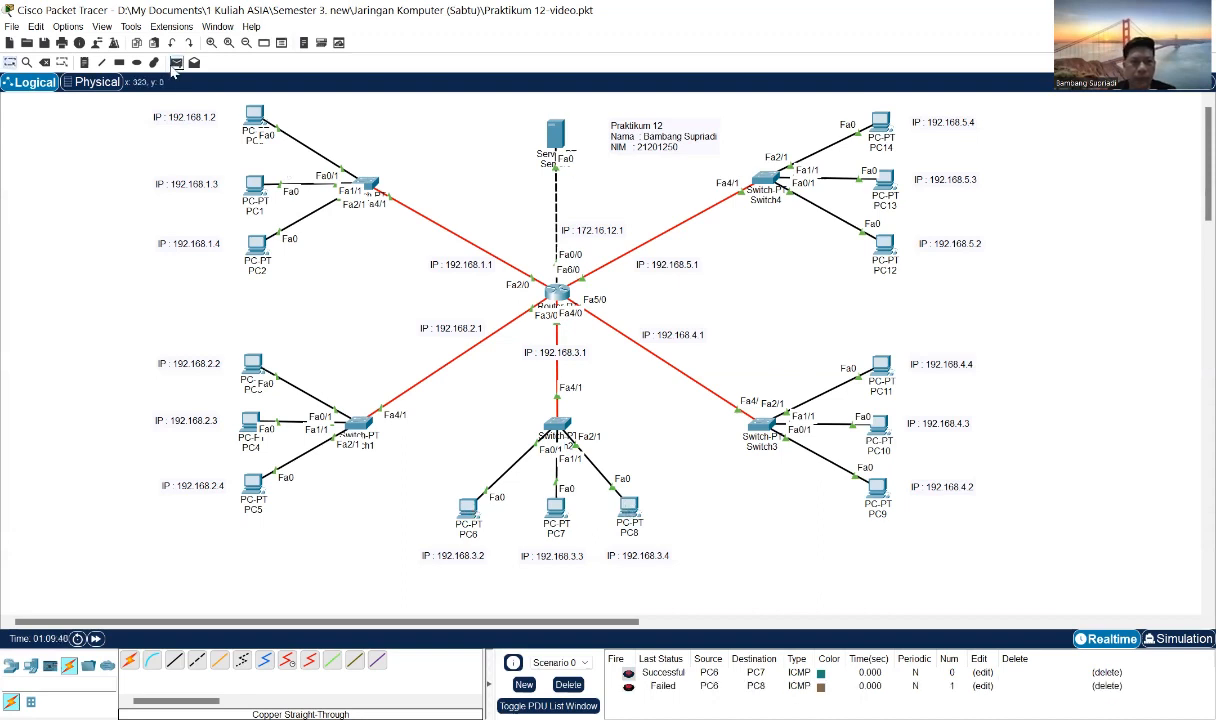
pyautogui.click(627, 508)
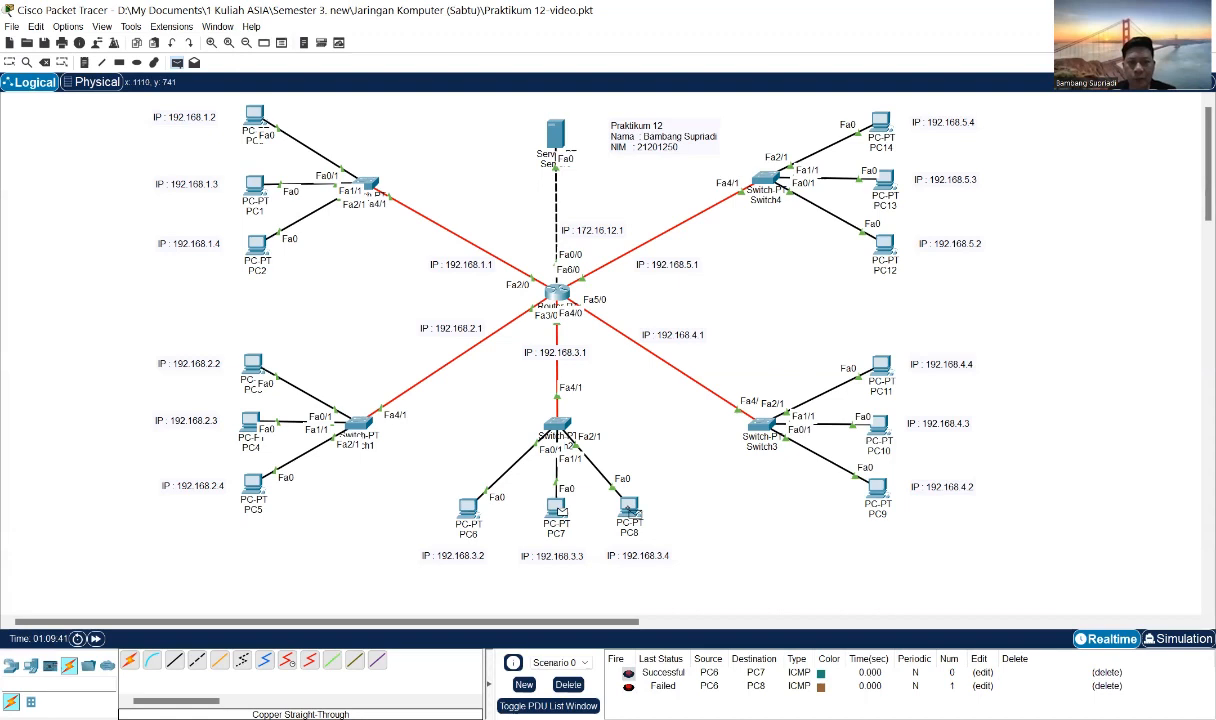
pyautogui.click(630, 510)
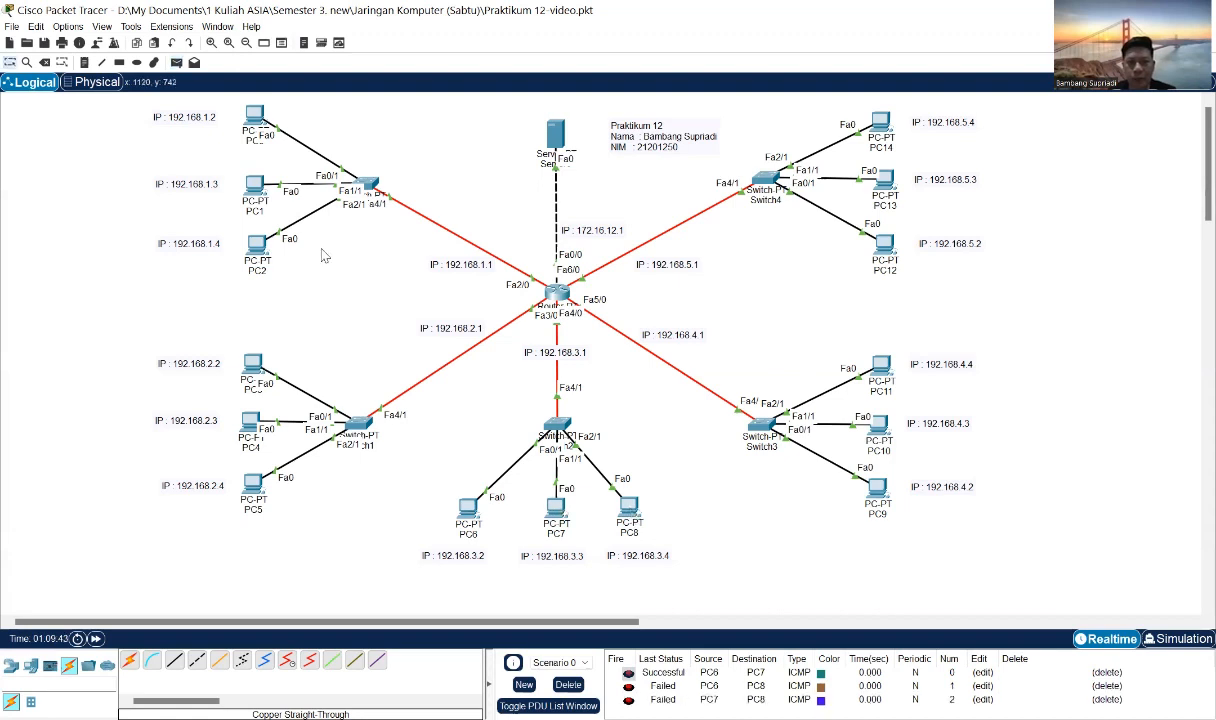
# Clear the PDU list and repeat the simple PDU tests from PC6 to PC7 and from PC6 to PC8.
pyautogui.click(175, 63)
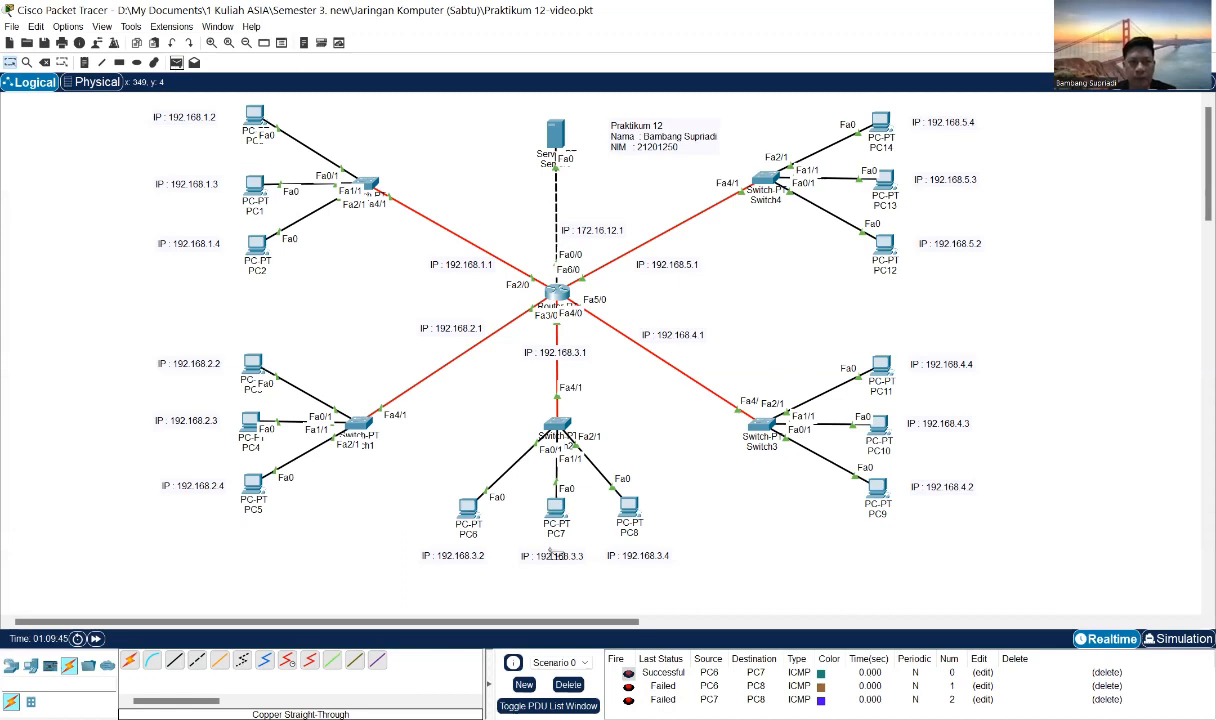
pyautogui.click(568, 684)
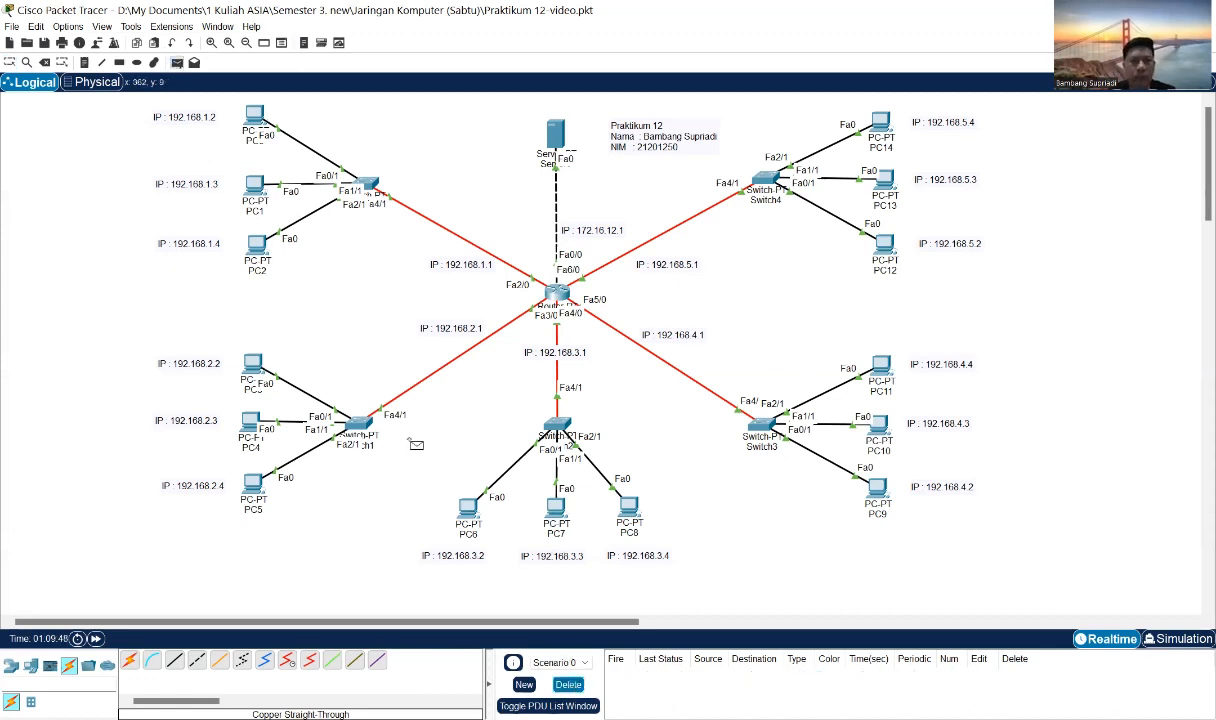
pyautogui.click(467, 510)
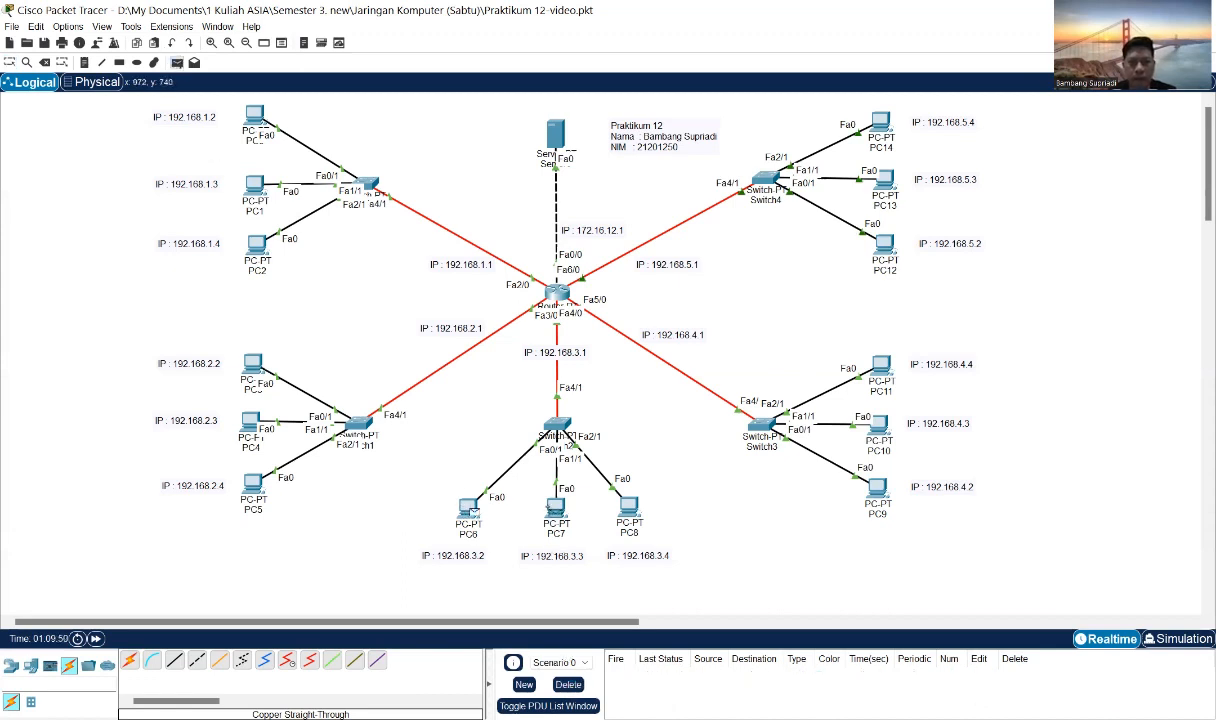
pyautogui.click(556, 508)
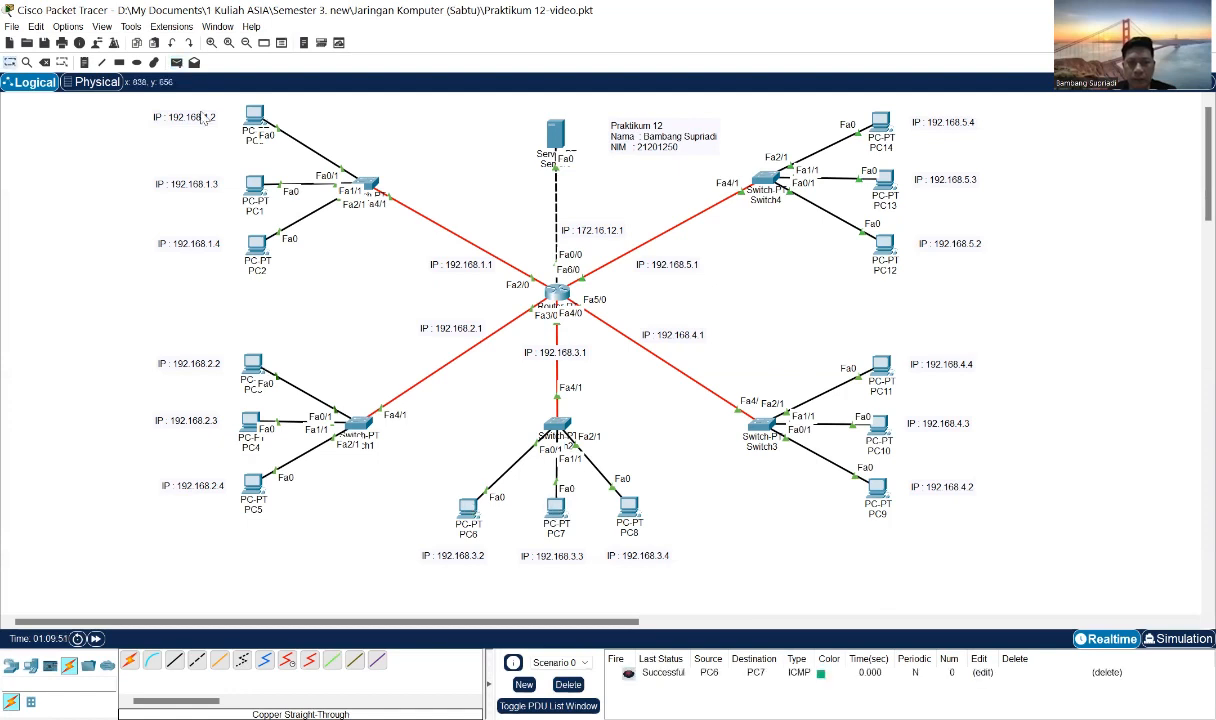
pyautogui.click(177, 64)
pyautogui.click(468, 508)
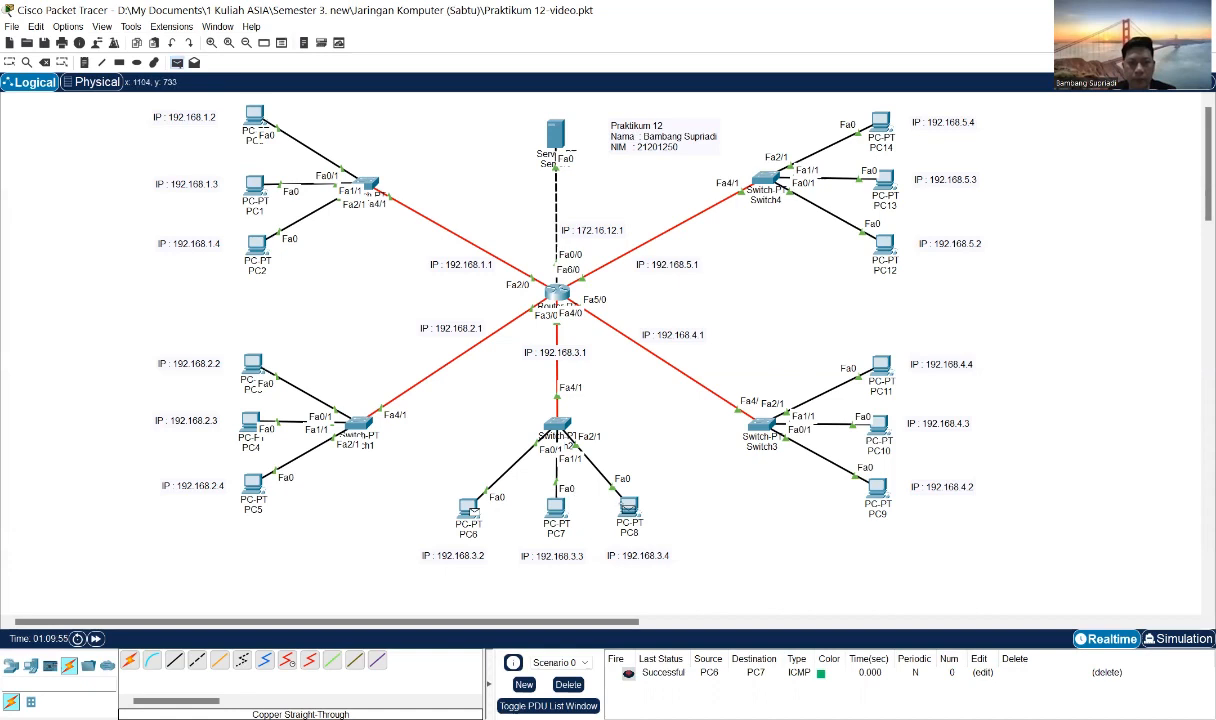
pyautogui.click(628, 509)
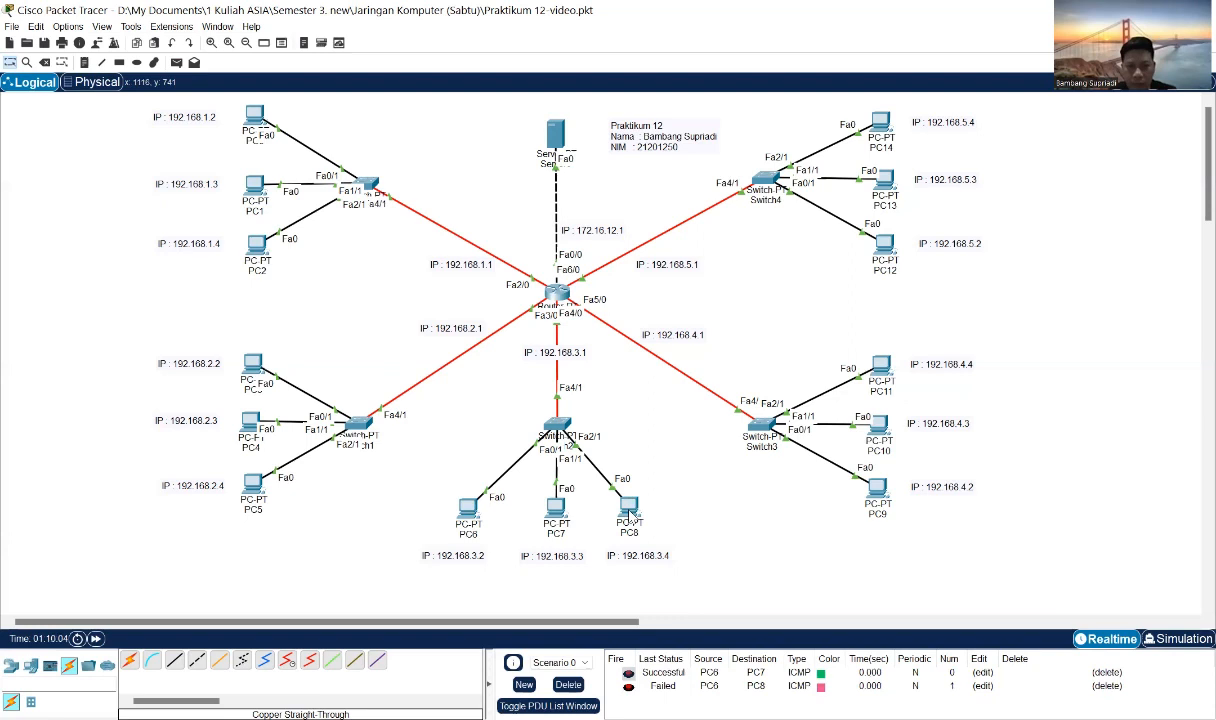
# Delete the listed PDUs again and resend a simple PDU from PC6 to PC7.
pyautogui.moveTo(630, 513)
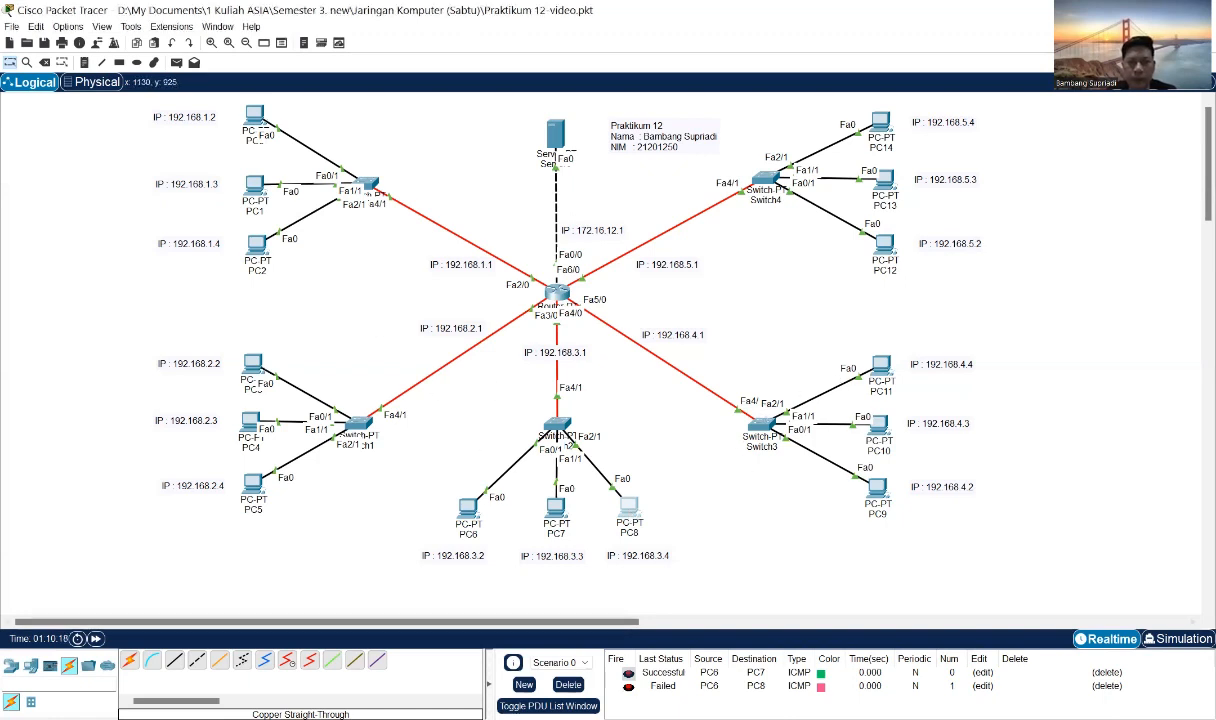
pyautogui.click(567, 684)
pyautogui.click(176, 62)
pyautogui.click(468, 508)
pyautogui.click(556, 510)
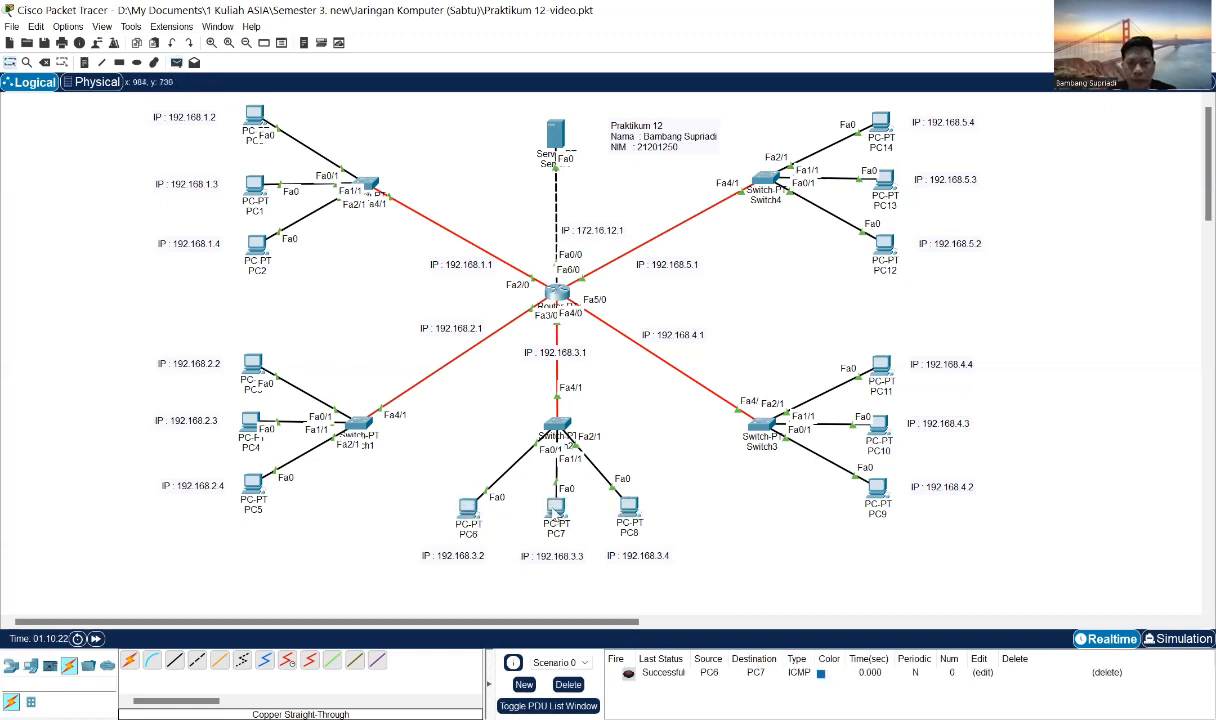
# Try to send a simple PDU from PC6 to PC8, dismissing each warning, and cancel the pending PDU.
pyautogui.click(177, 63)
pyautogui.click(466, 508)
pyautogui.click(633, 503)
pyautogui.click(628, 507)
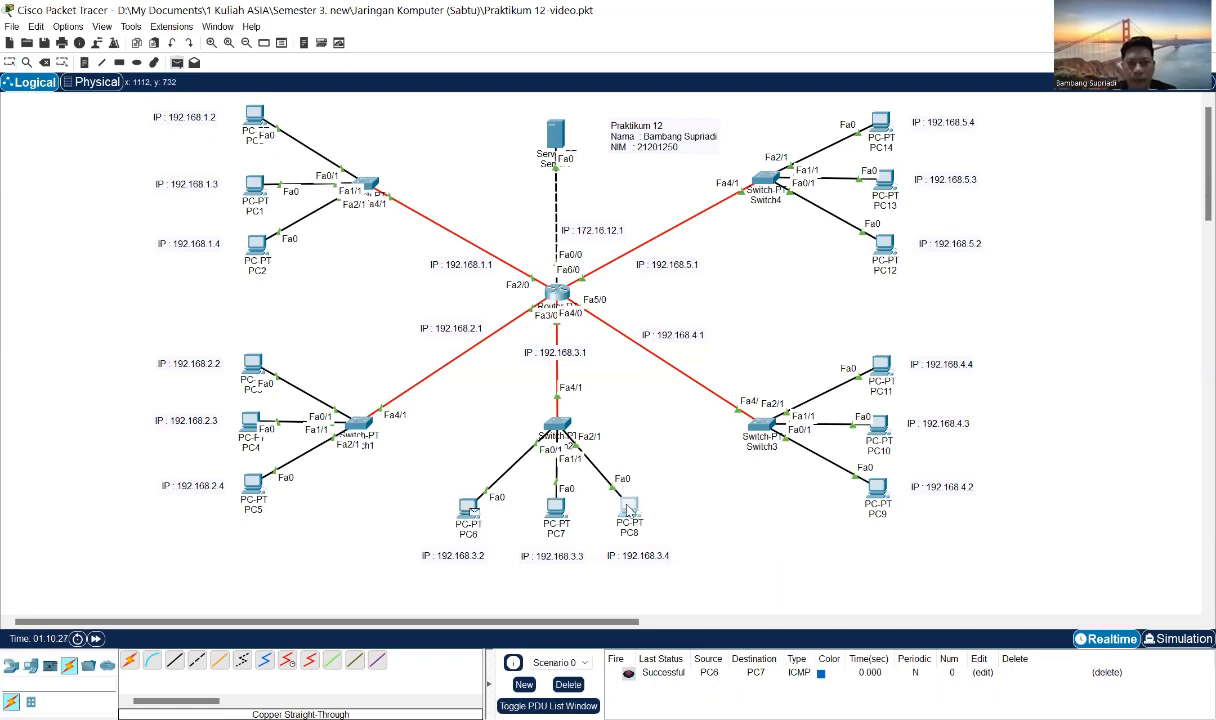
pyautogui.click(628, 509)
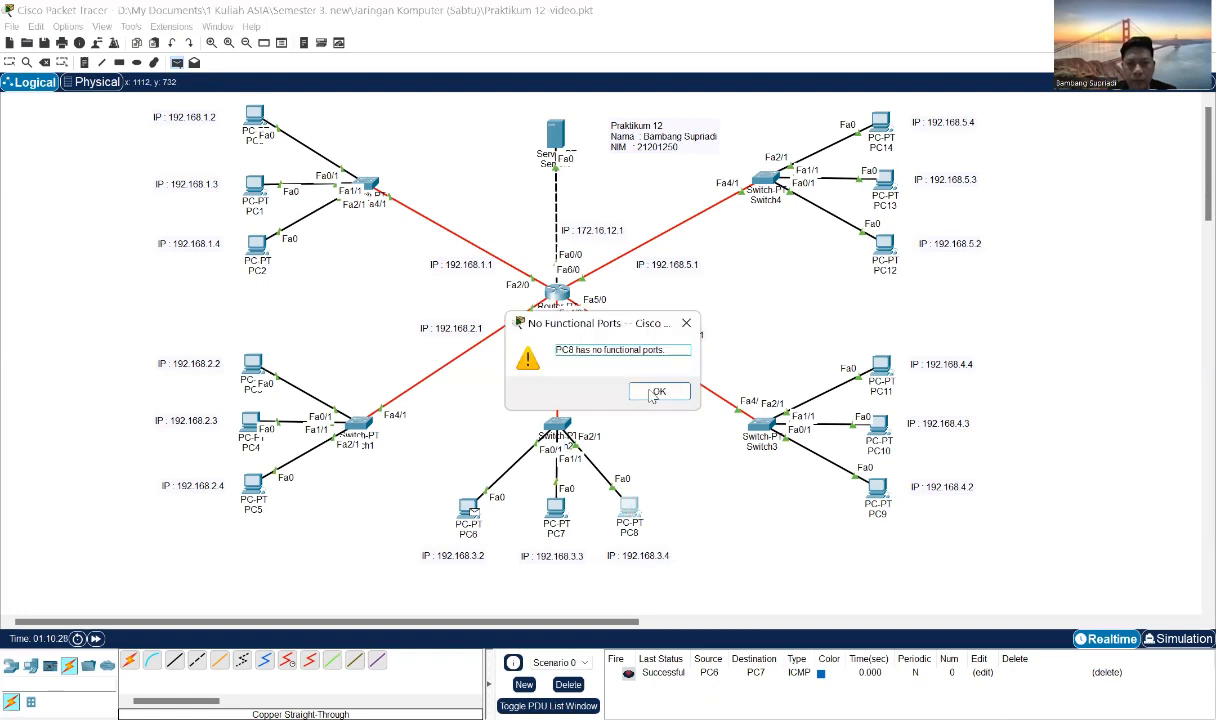
pyautogui.press('Return')
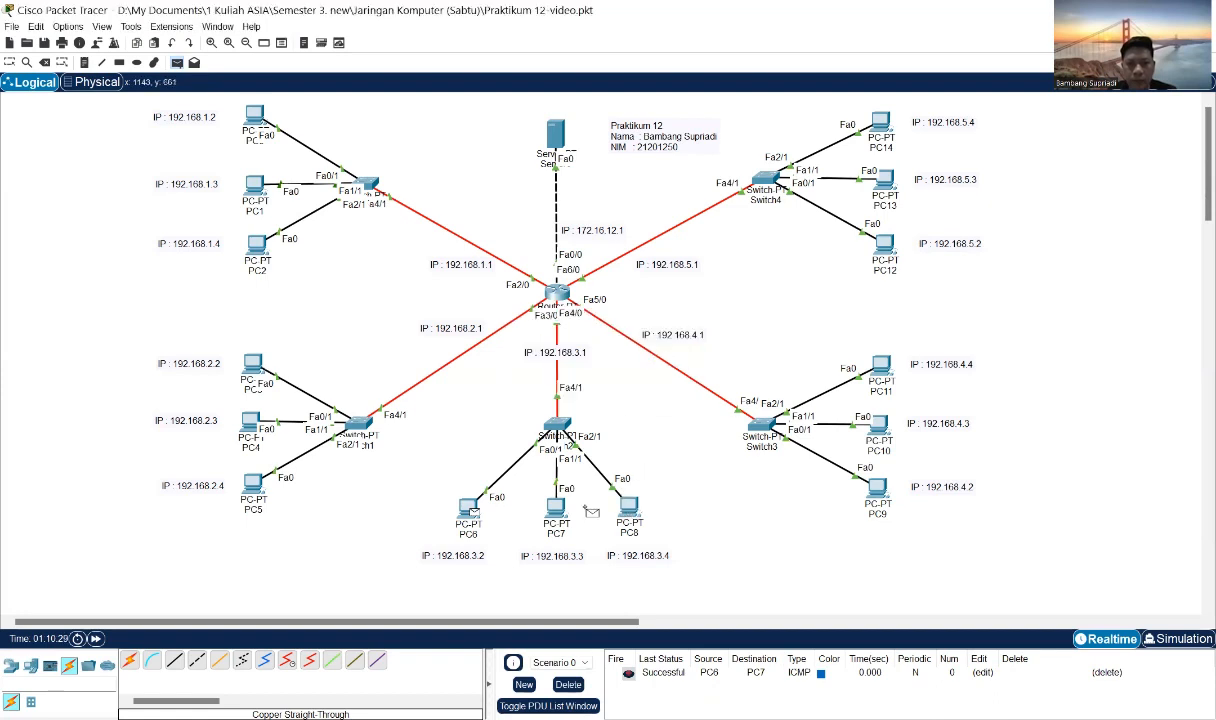
pyautogui.click(628, 507)
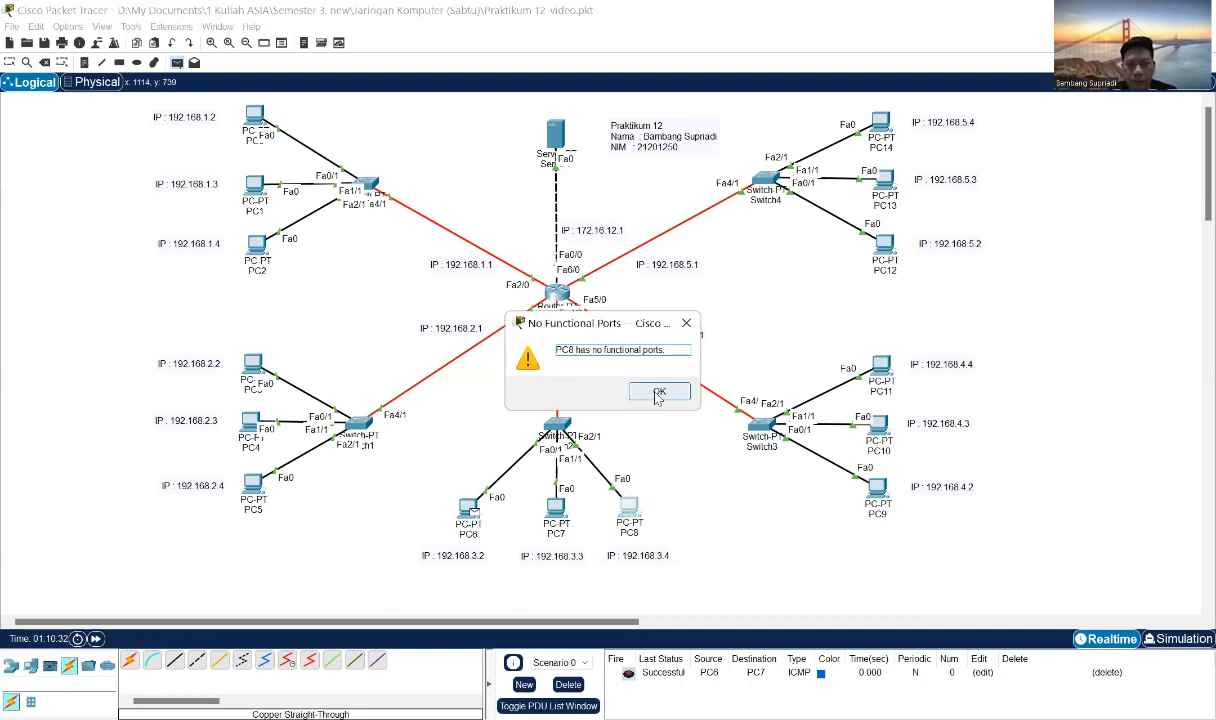
pyautogui.click(657, 393)
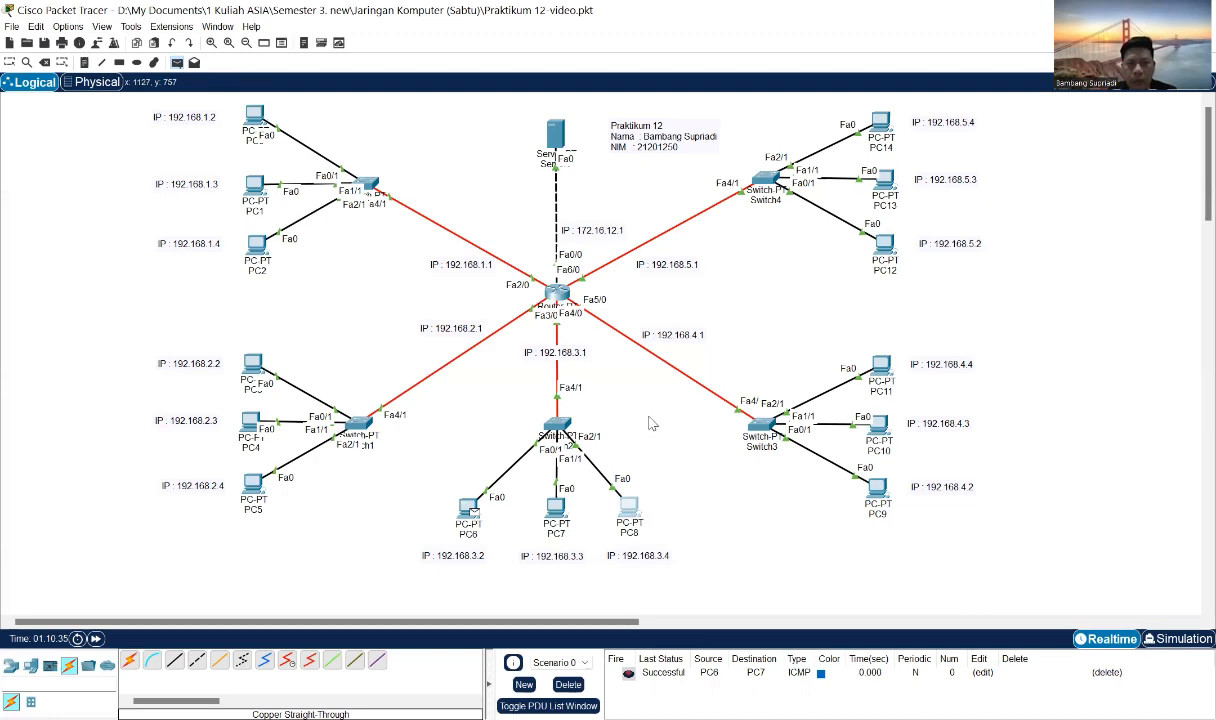
pyautogui.click(627, 507)
pyautogui.click(651, 389)
pyautogui.press('Escape')
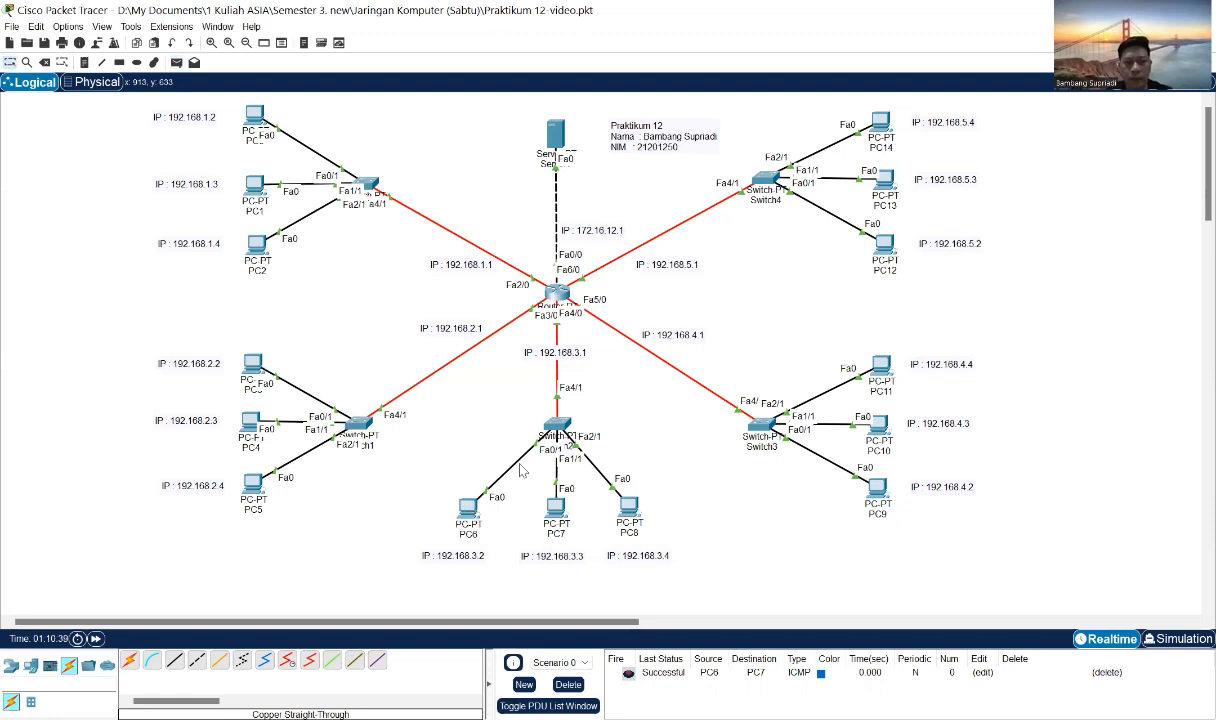
# Send simple PDUs from PC6 to PC8 and from PC7 to PC8, checking PC8's device details beforehand.
pyautogui.click(630, 515)
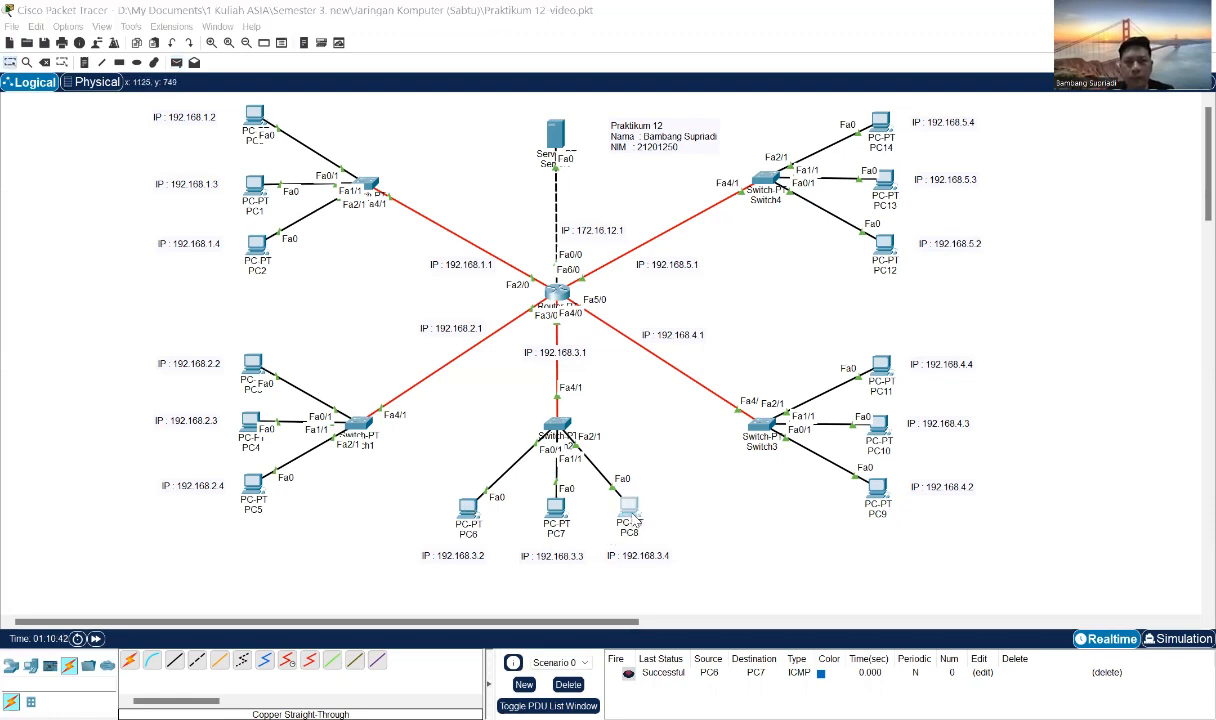
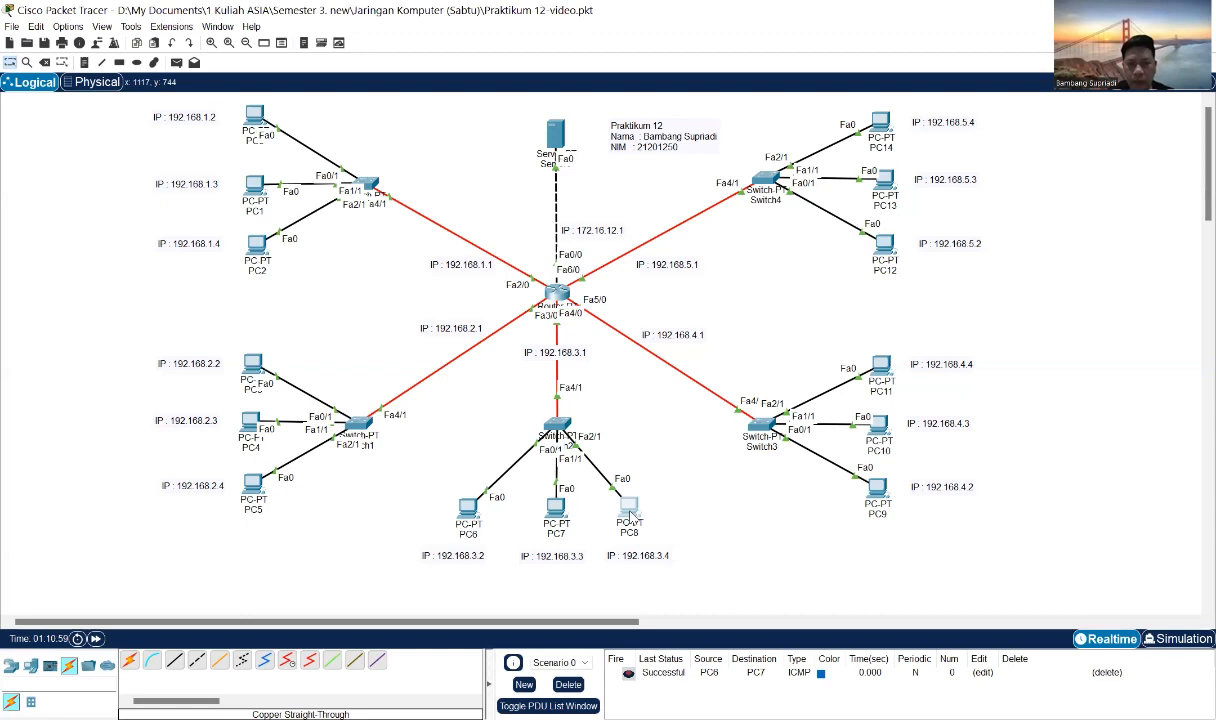
pyautogui.moveTo(631, 514)
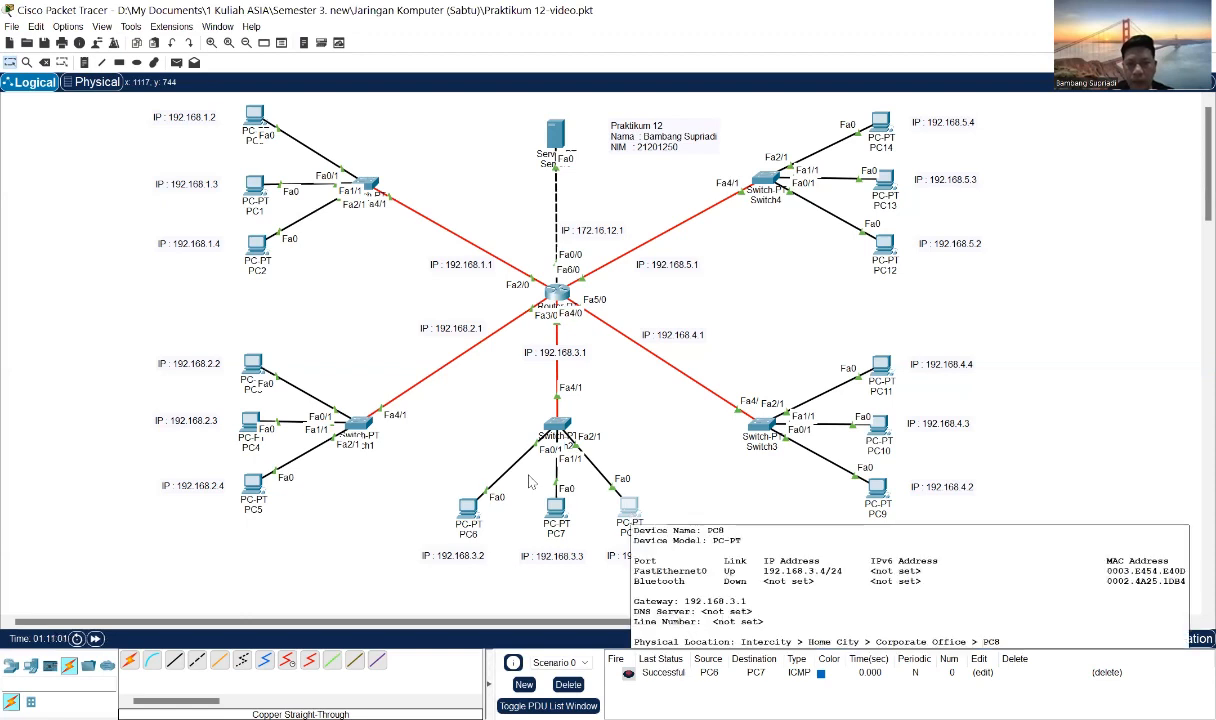
pyautogui.click(176, 62)
pyautogui.click(466, 510)
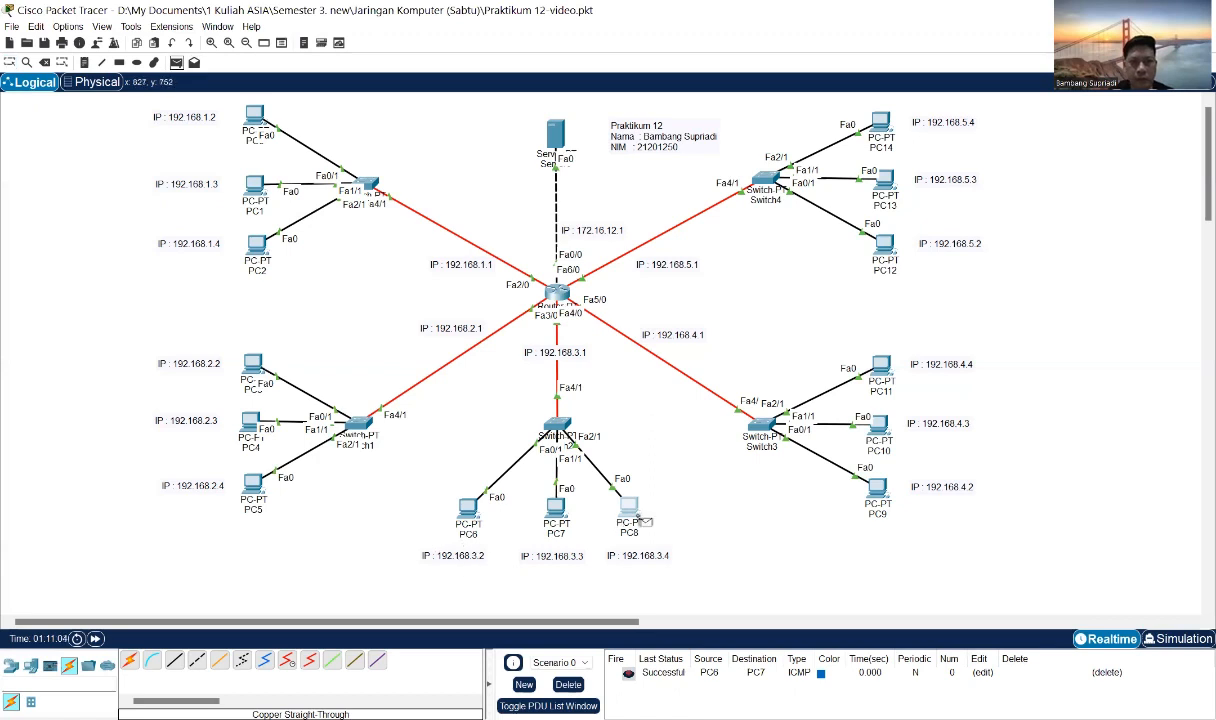
pyautogui.click(627, 512)
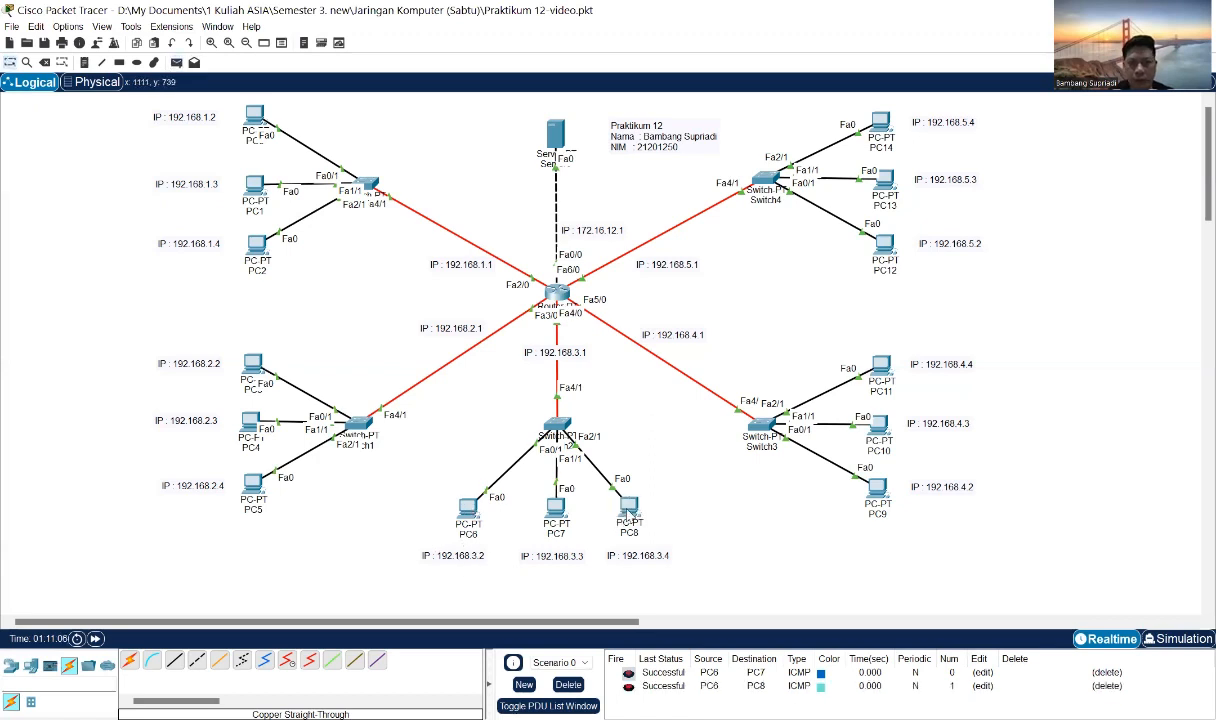
pyautogui.click(176, 62)
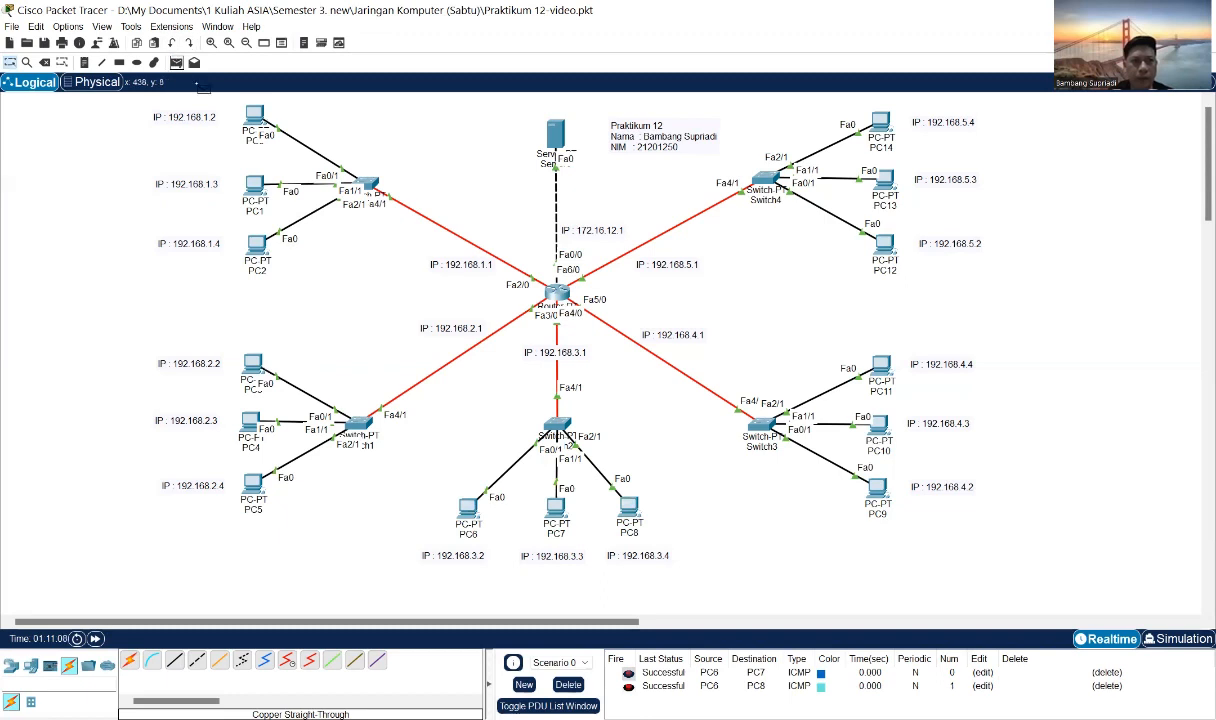
pyautogui.click(557, 505)
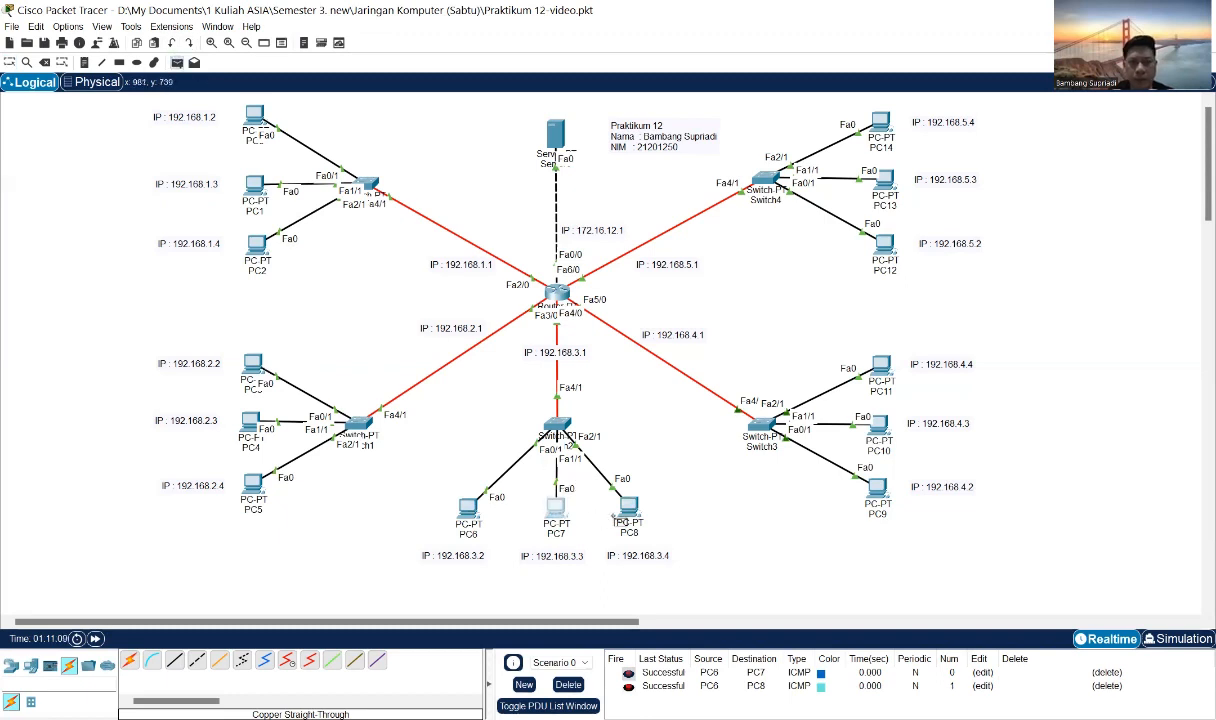
pyautogui.click(627, 508)
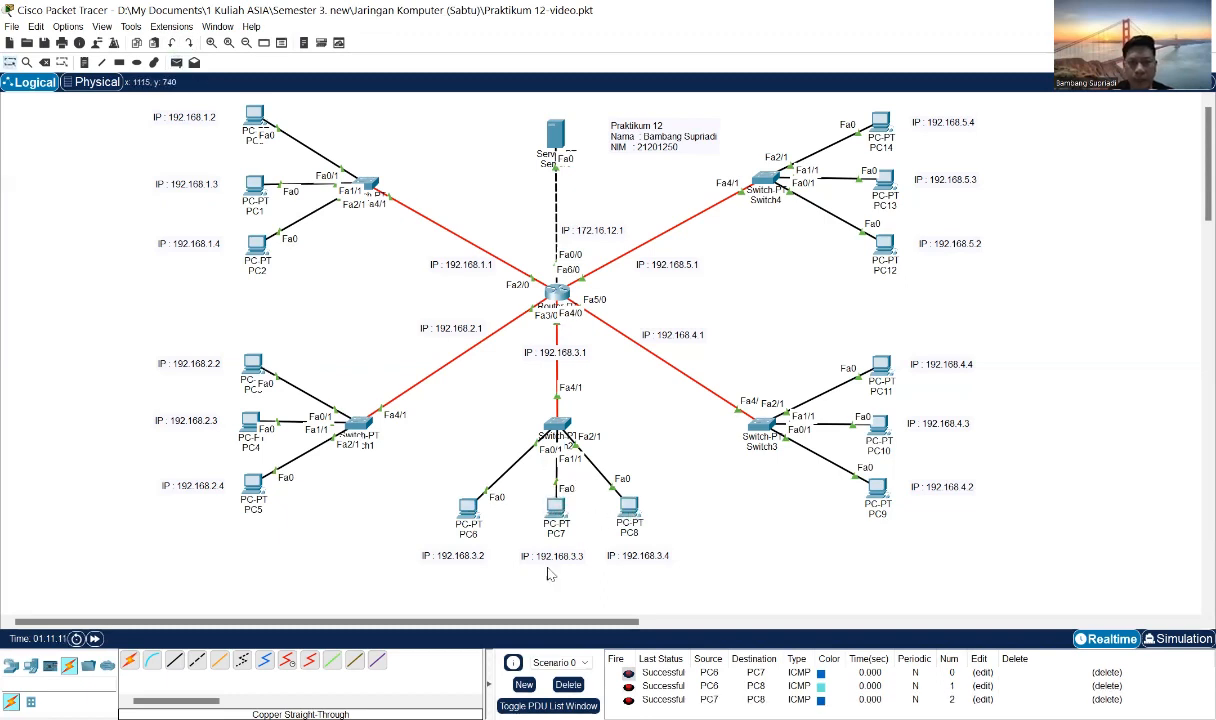
# Clear the PDU list and send a simple PDU between PC9 and PC10 on the Switch3 network.
pyautogui.click(567, 685)
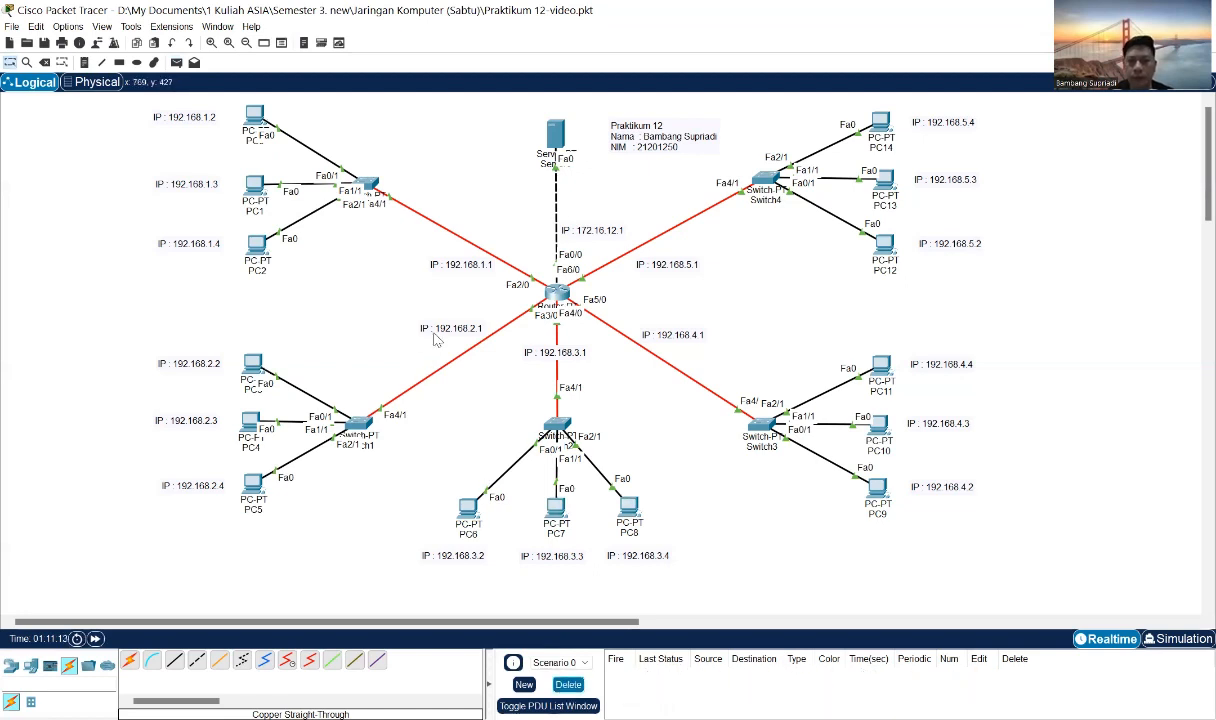
pyautogui.click(176, 62)
pyautogui.click(878, 424)
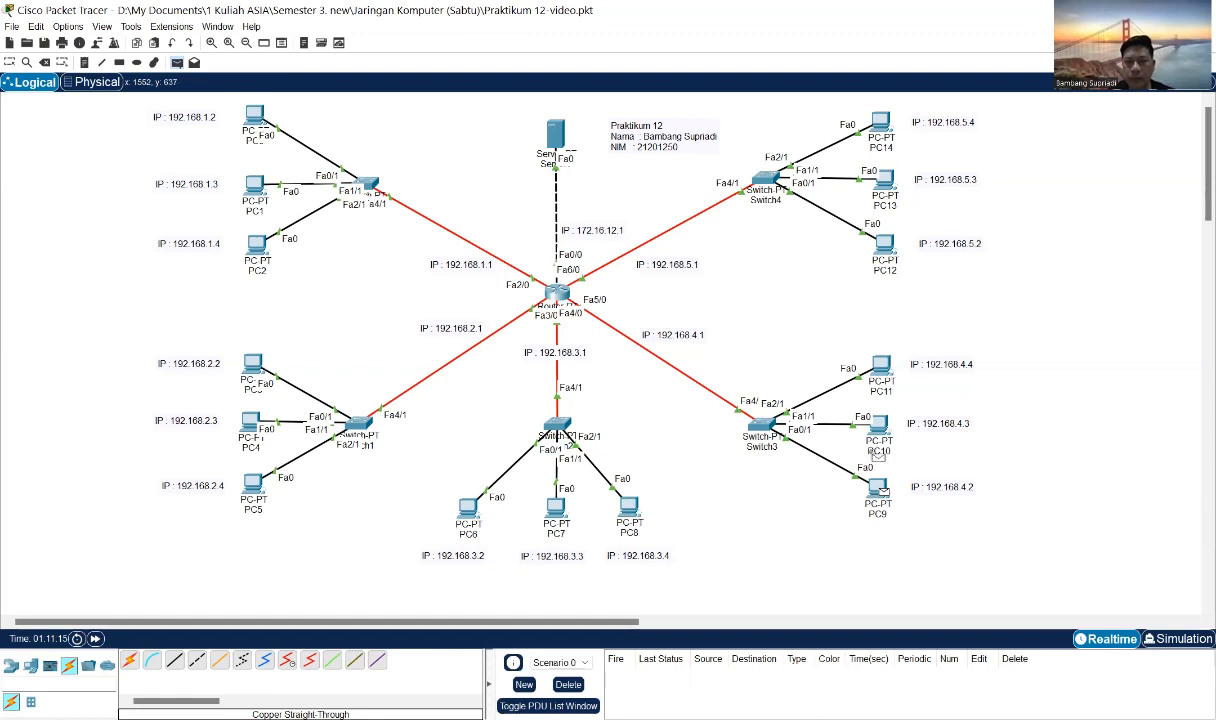
pyautogui.click(880, 489)
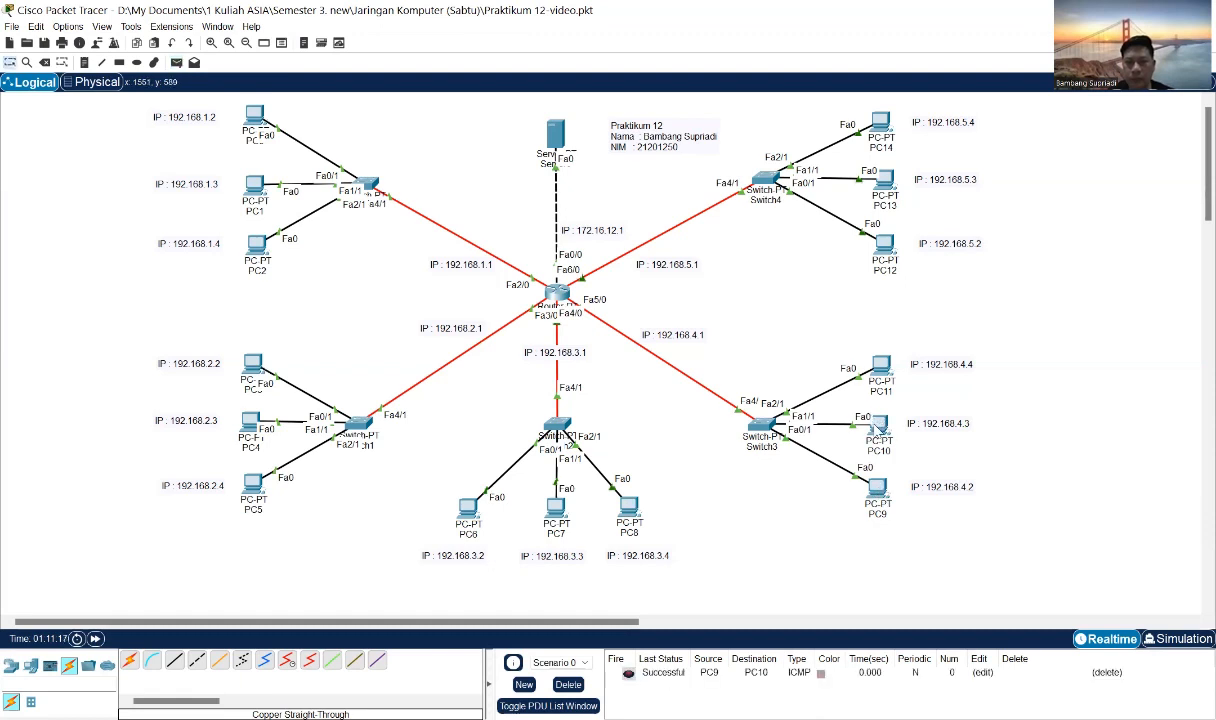
# Send simple PDUs from PC9 to PC11 and from PC10 to PC11.
pyautogui.click(176, 63)
pyautogui.click(878, 479)
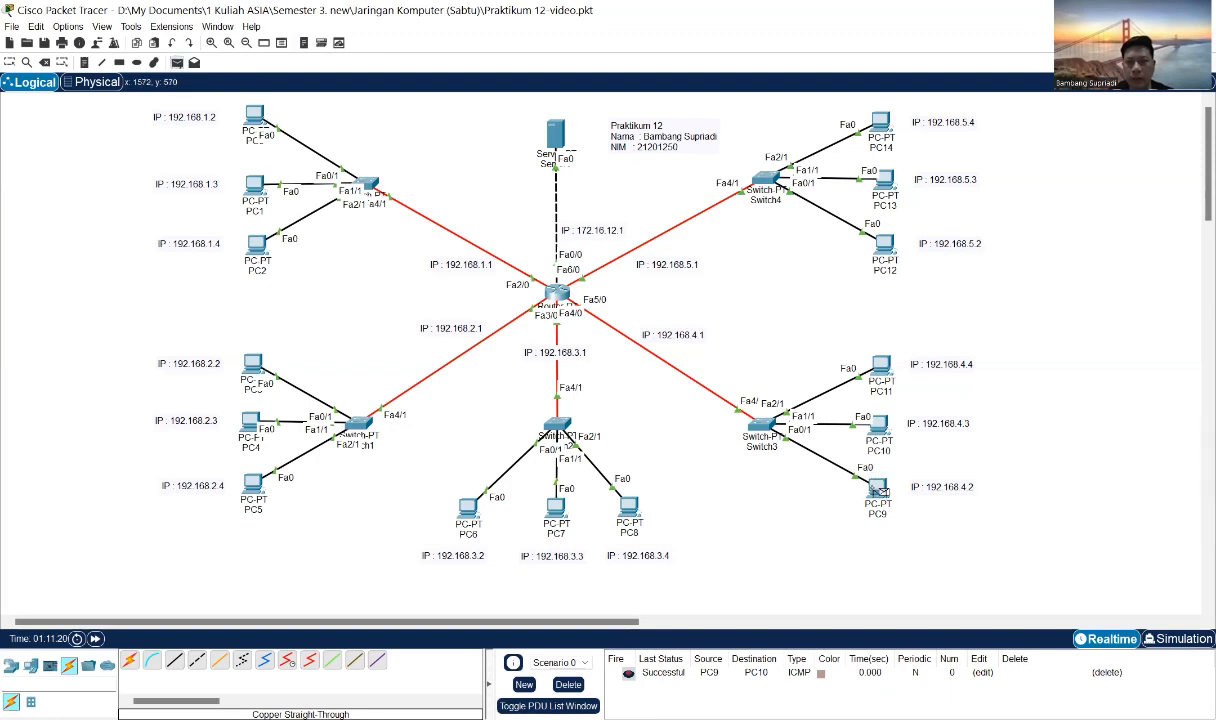
pyautogui.click(880, 368)
pyautogui.click(176, 63)
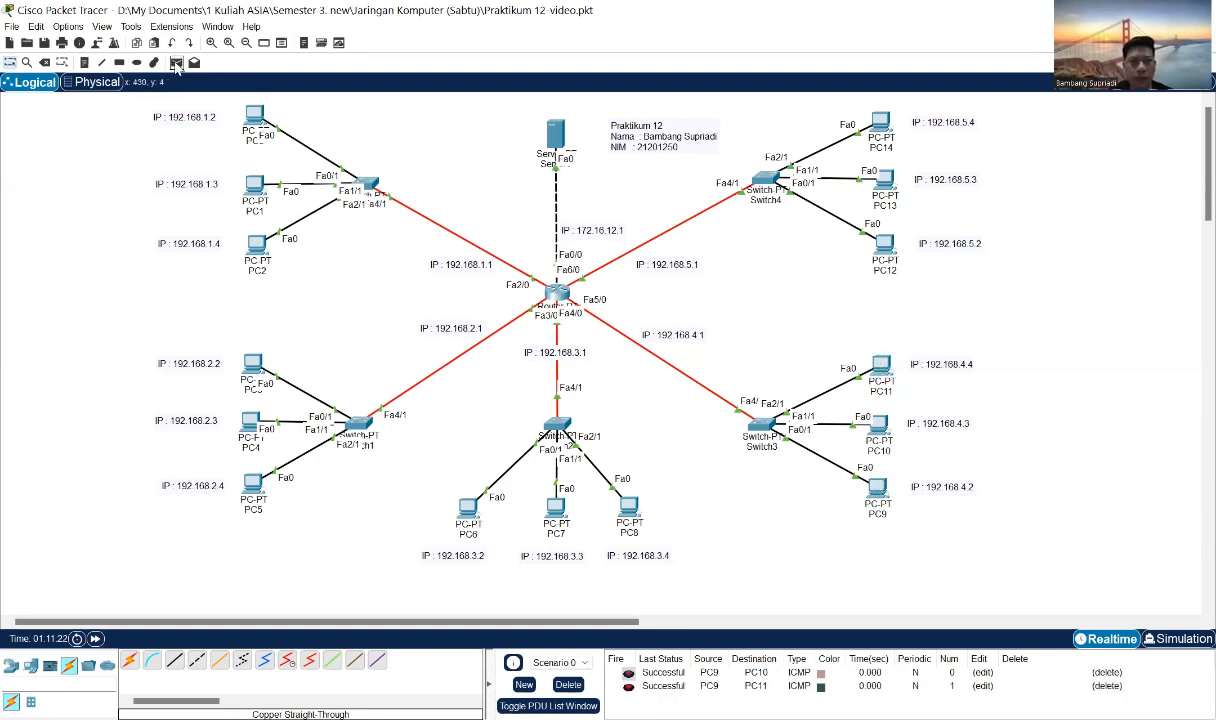
pyautogui.click(884, 427)
pyautogui.click(880, 368)
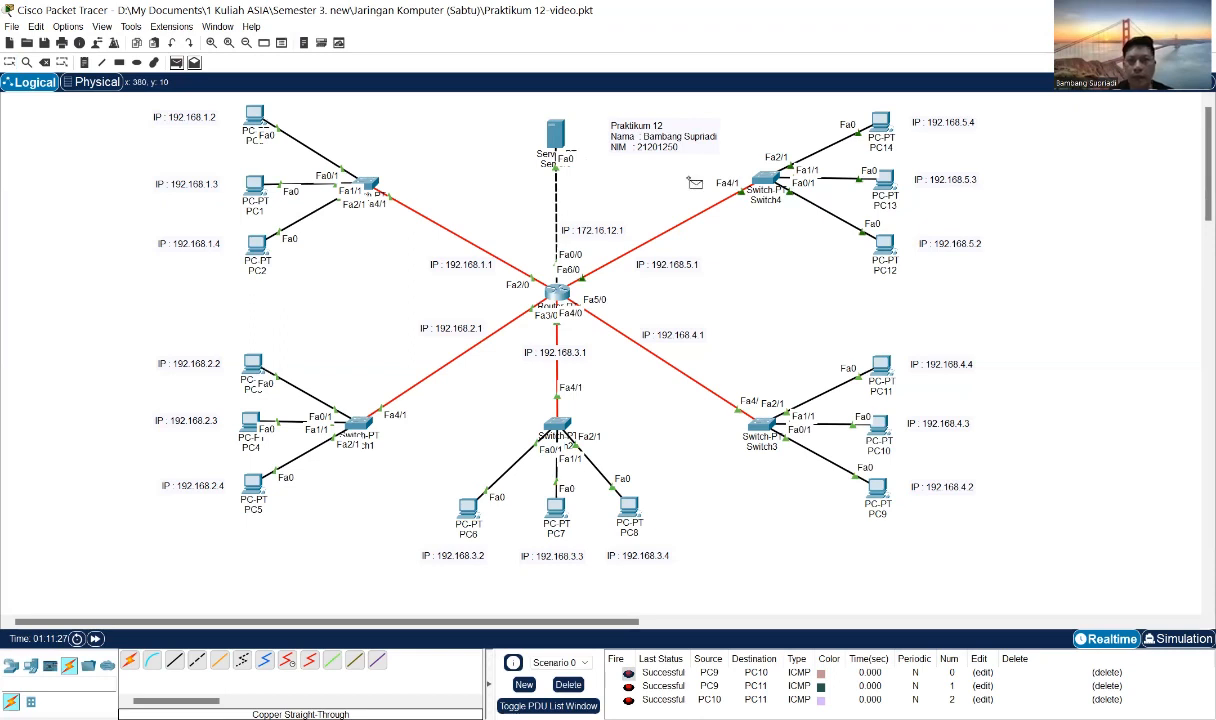
# Send a simple PDU from PC12 to PC13, and clear the PDU list.
pyautogui.click(884, 186)
pyautogui.click(564, 684)
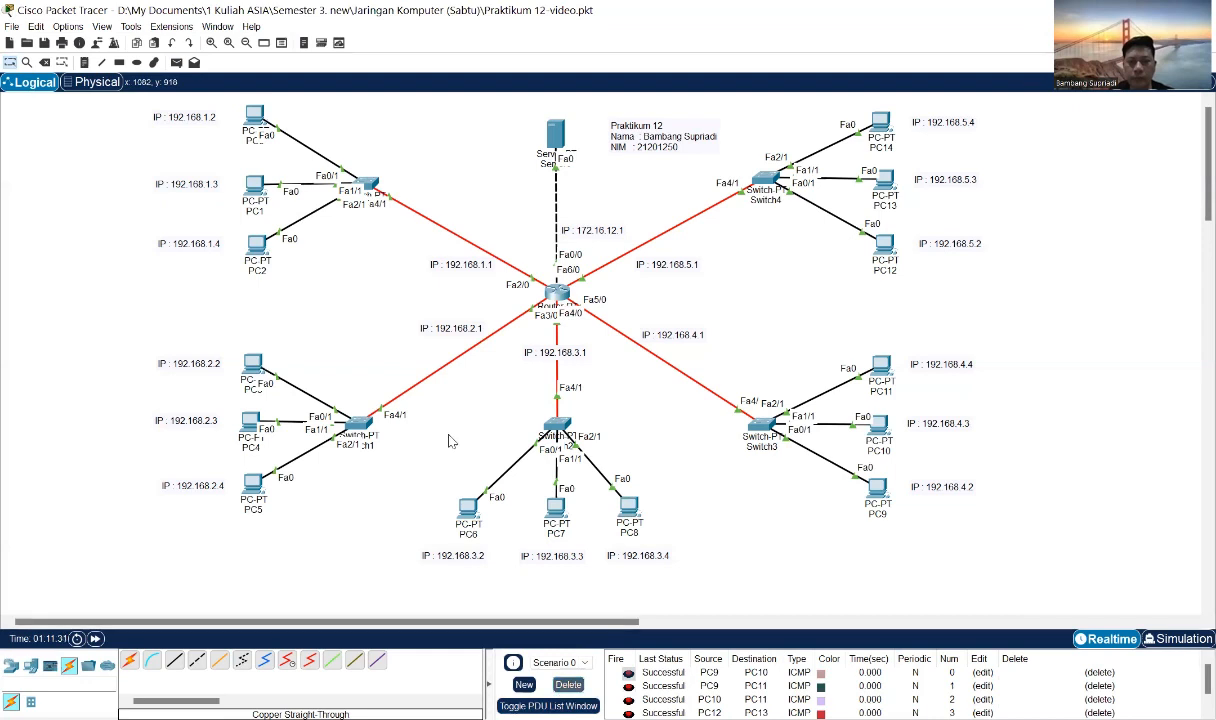
# Send simple PDUs from PC12 to PC14 and from PC13 to PC14.
pyautogui.click(177, 62)
pyautogui.click(884, 244)
pyautogui.click(880, 120)
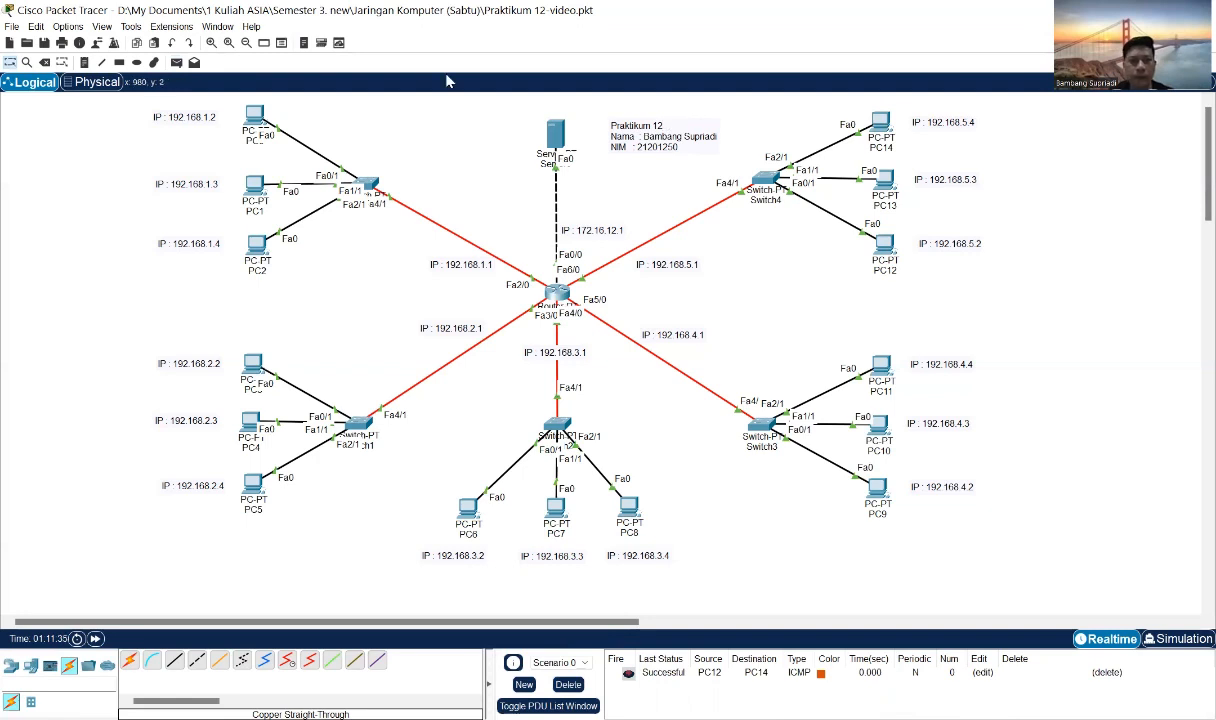
pyautogui.click(176, 63)
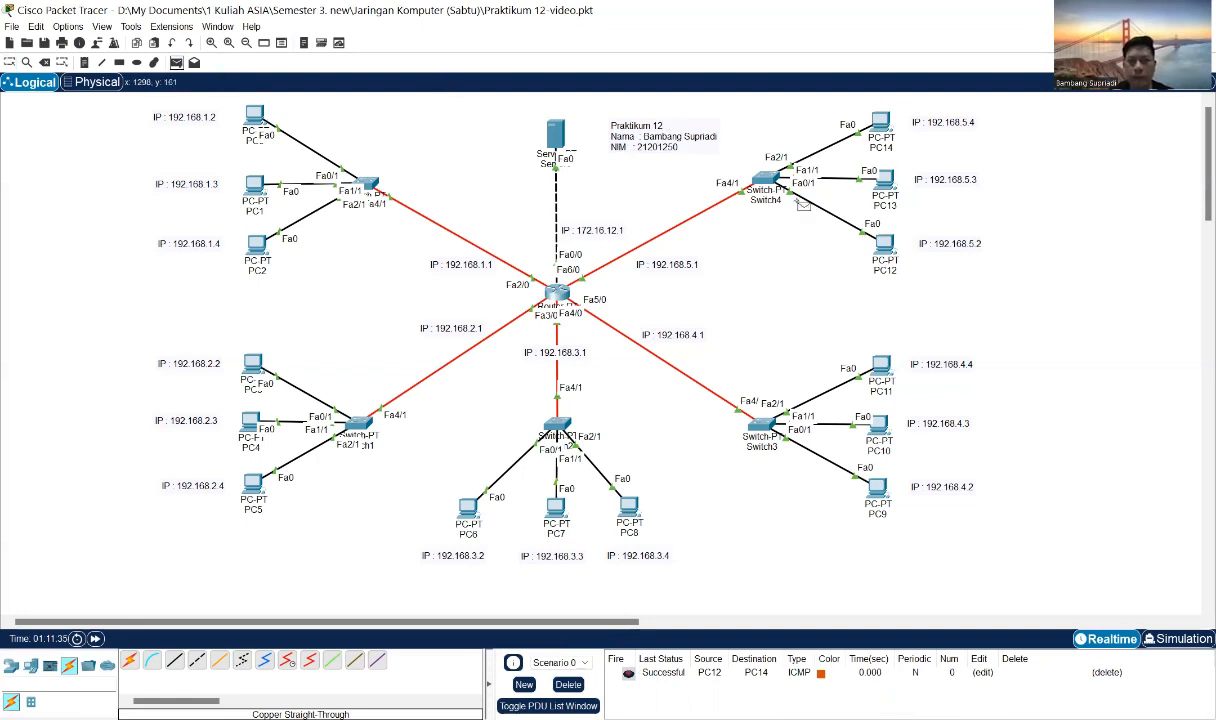
pyautogui.click(882, 180)
pyautogui.click(881, 121)
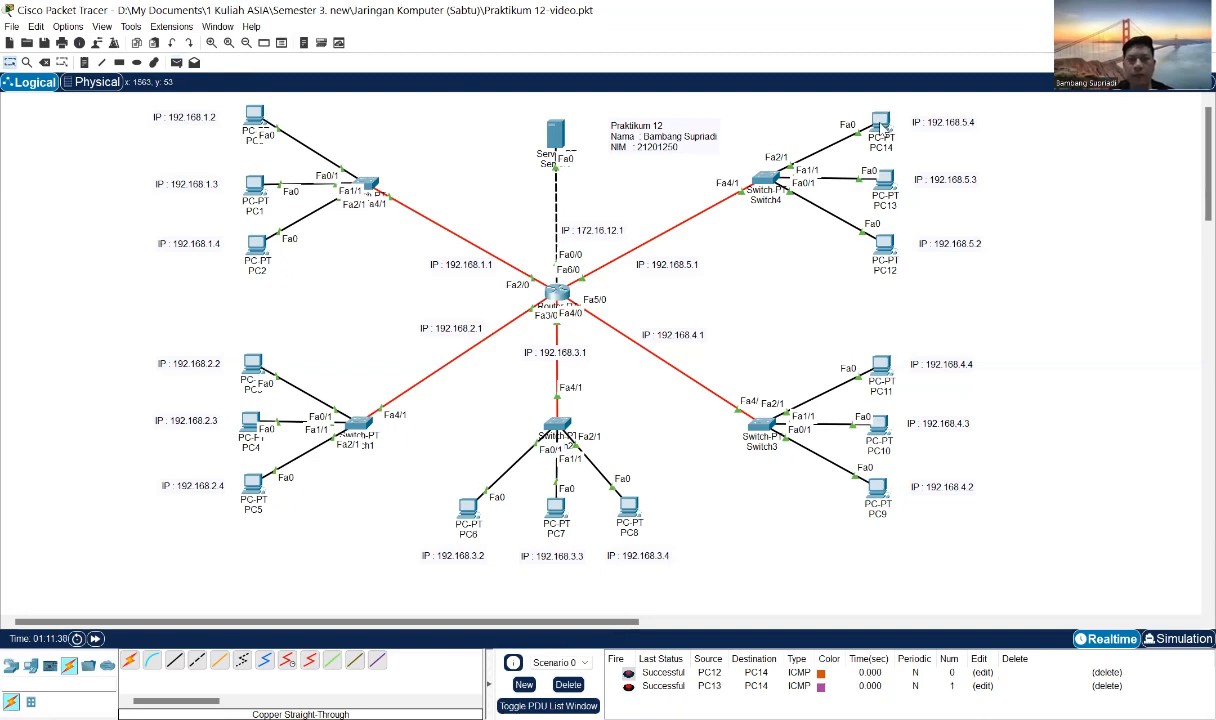
# Clear the PDU list and test PC0's connection to the Switch1 network with simple PDUs to PC3 and PC5.
pyautogui.click(568, 684)
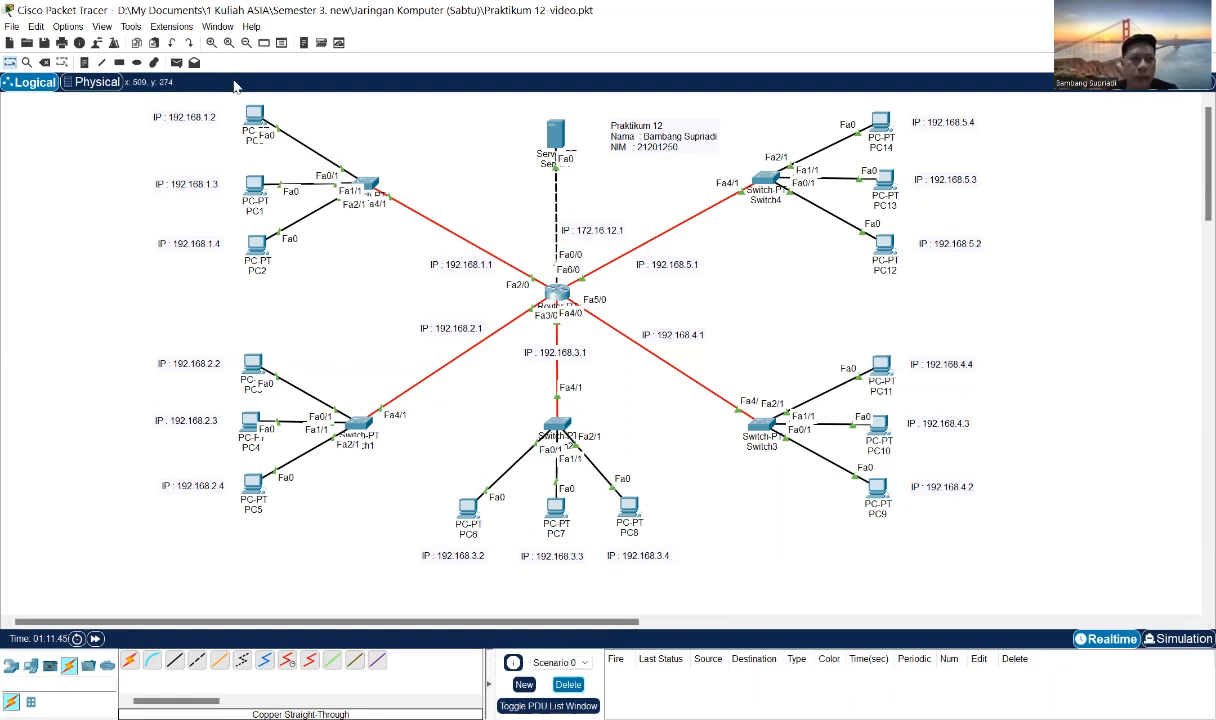
pyautogui.click(176, 62)
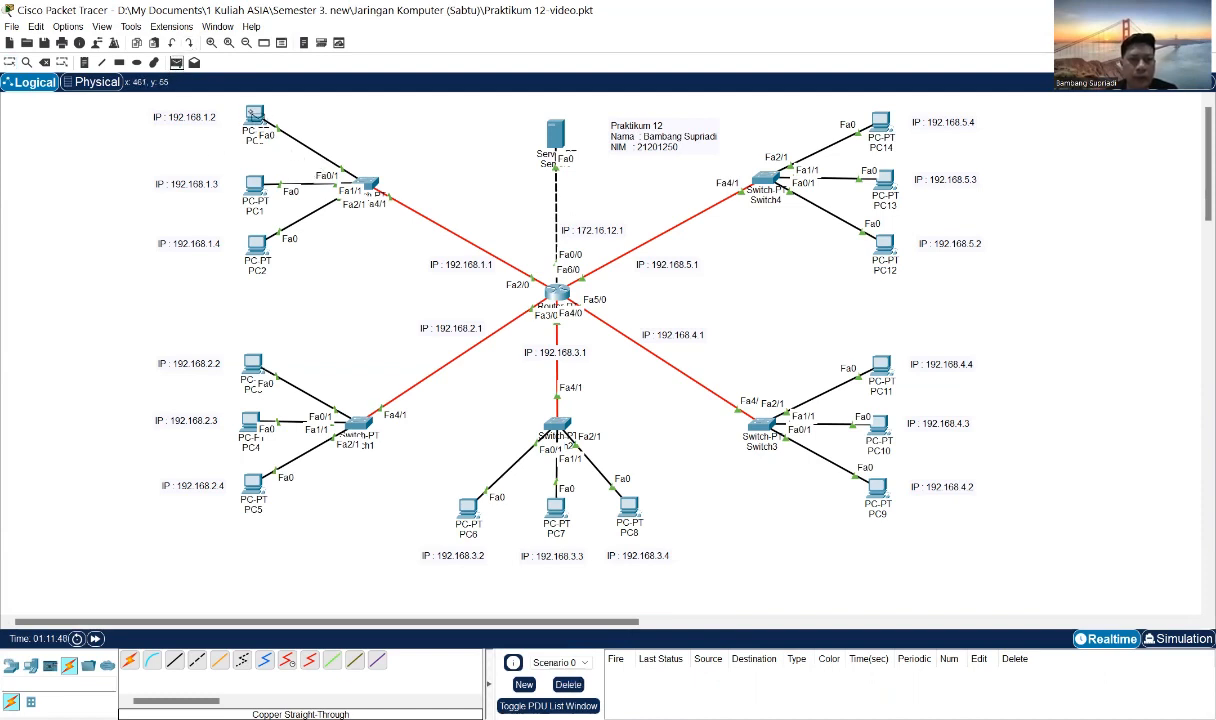
pyautogui.click(255, 113)
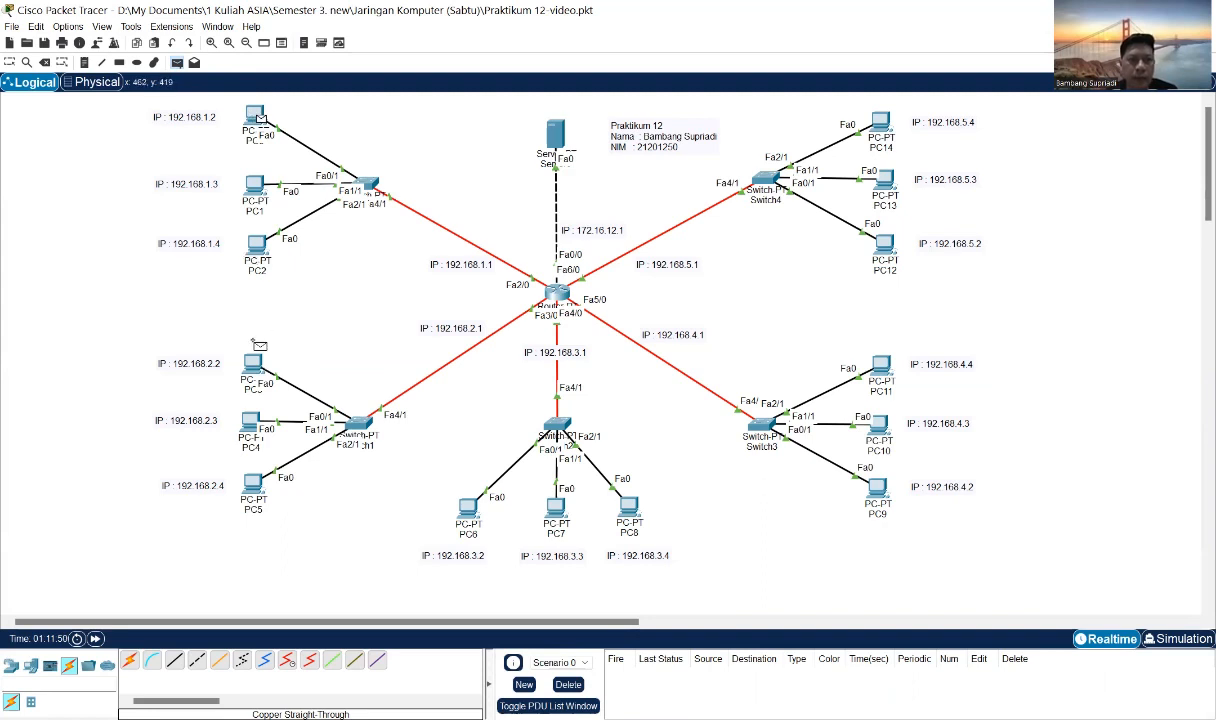
pyautogui.click(253, 363)
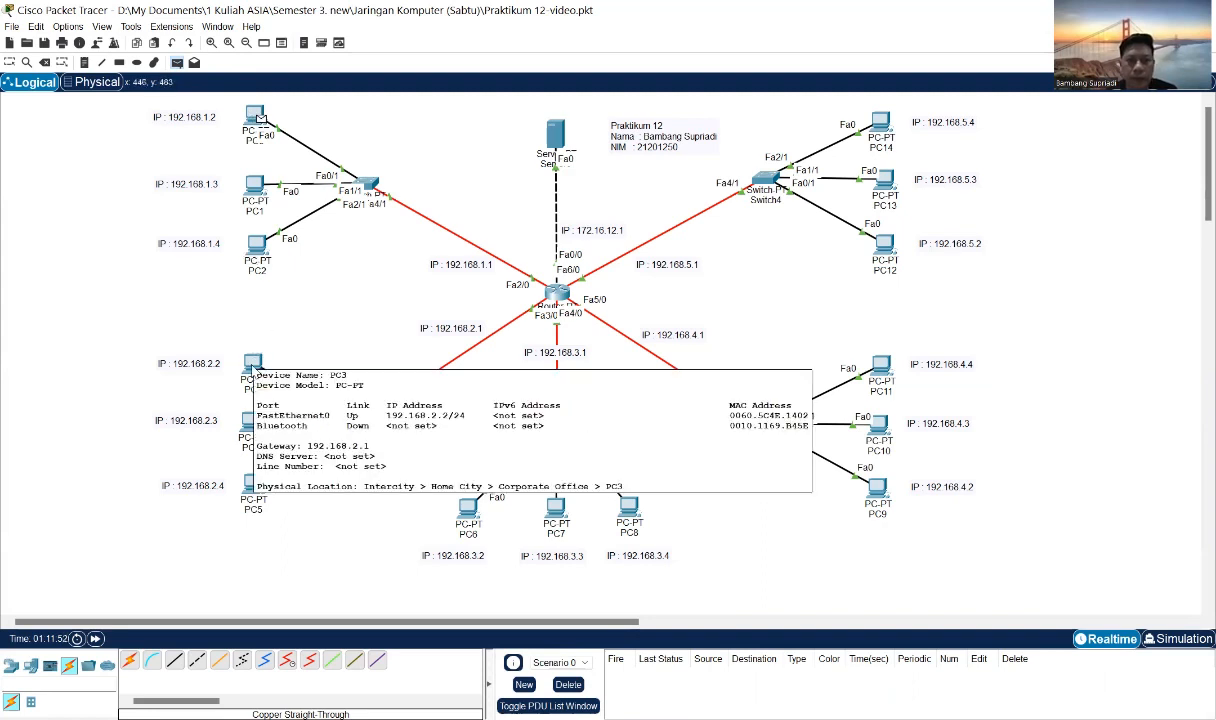
pyautogui.click(176, 62)
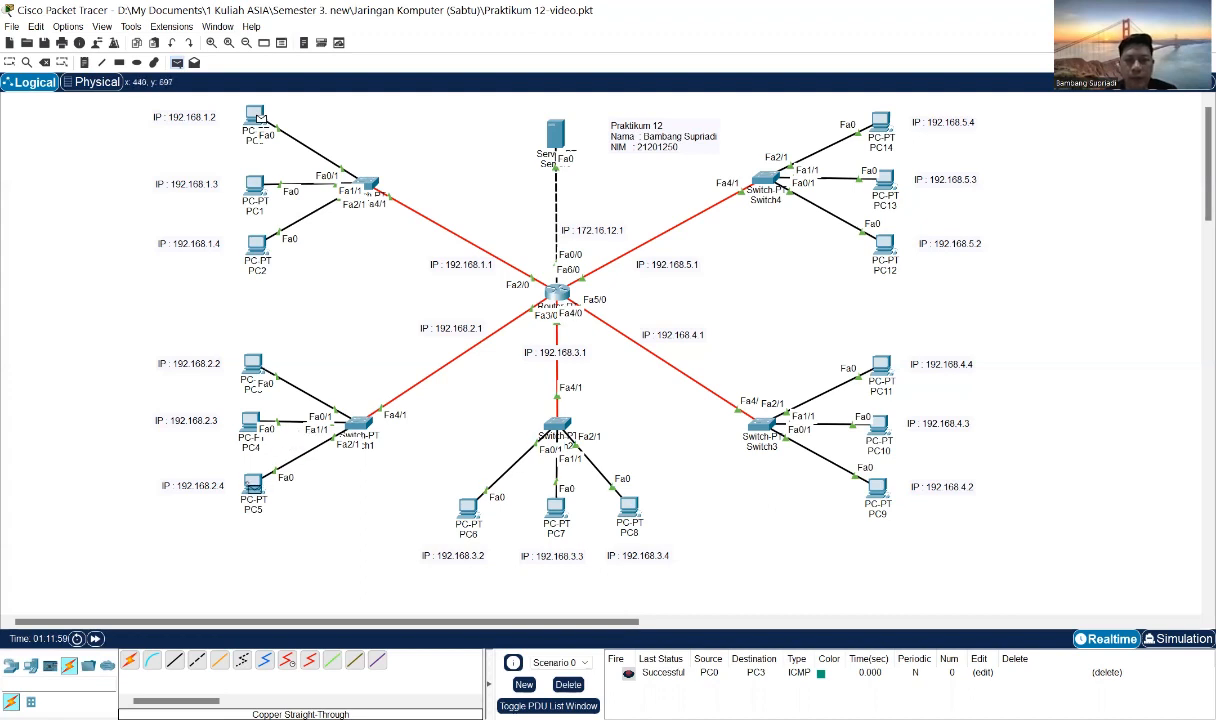
pyautogui.click(250, 477)
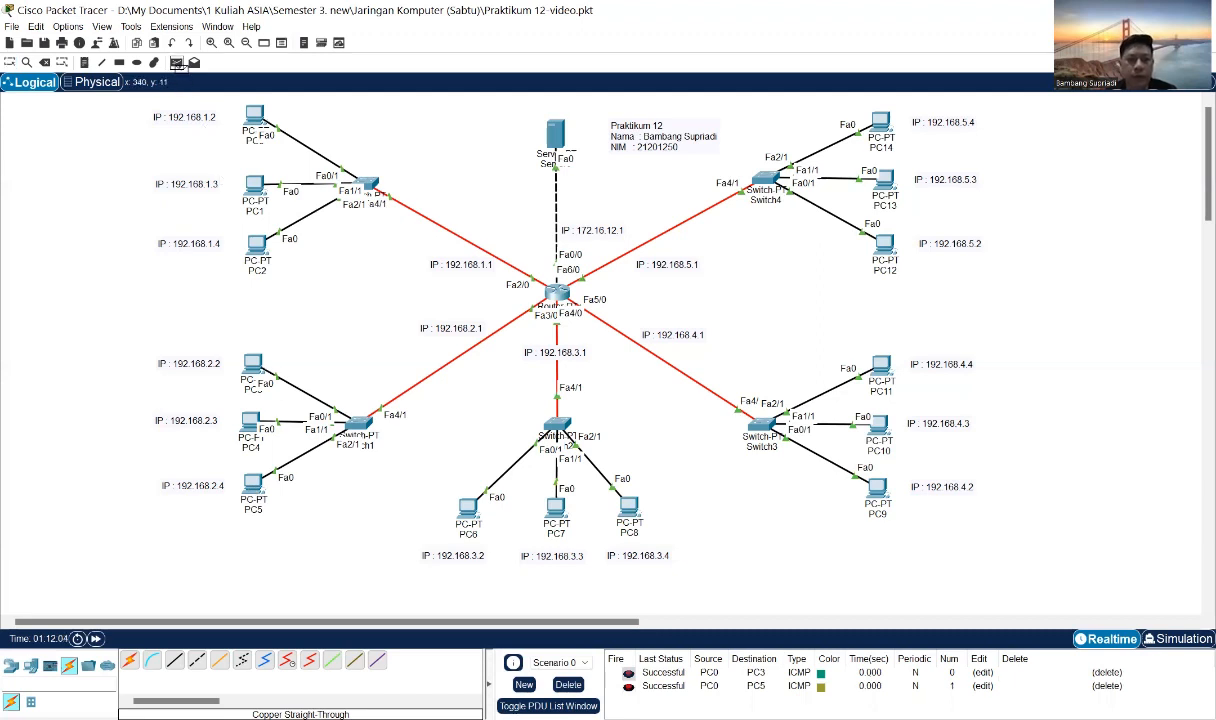
# Send a simple PDU from PC0 to PC8 and repeat the same test once.
pyautogui.click(176, 62)
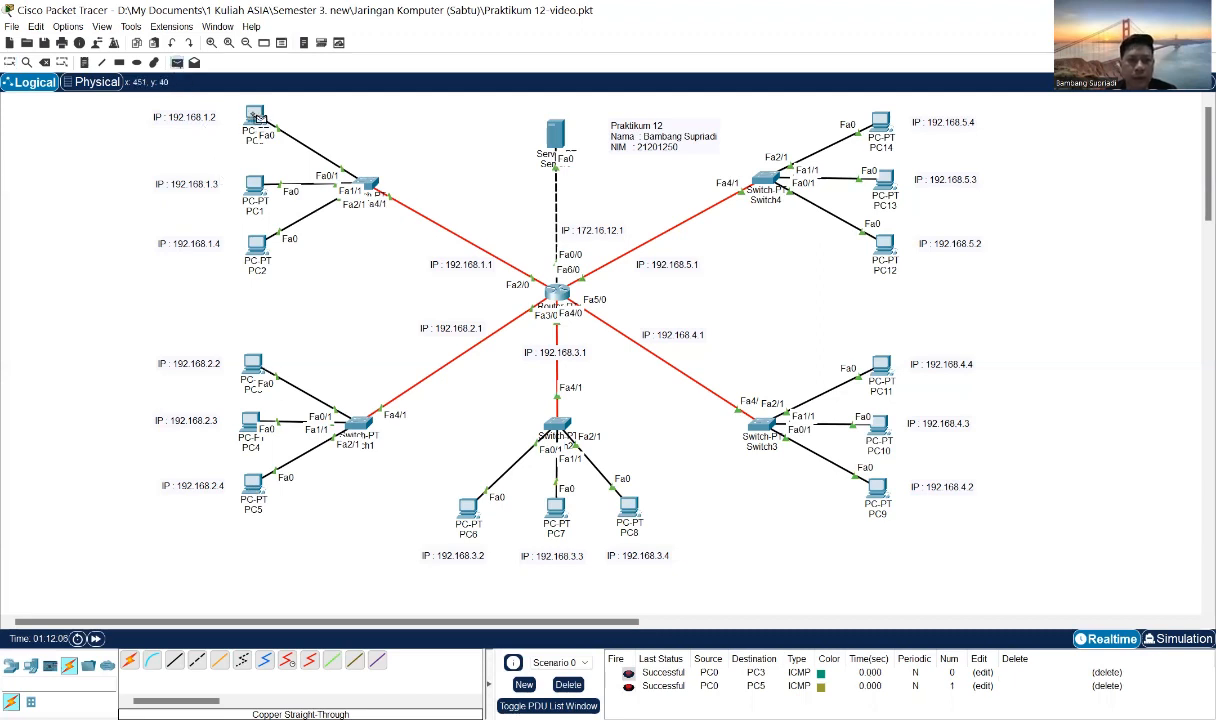
pyautogui.click(258, 117)
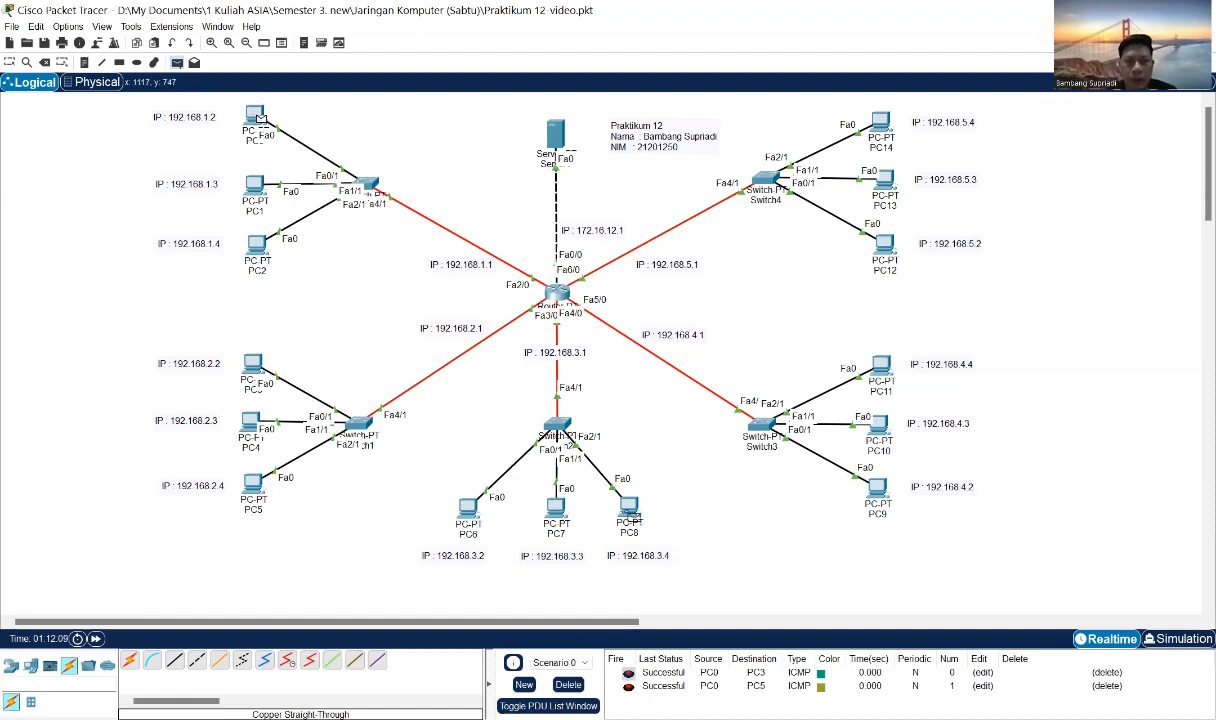
pyautogui.click(629, 510)
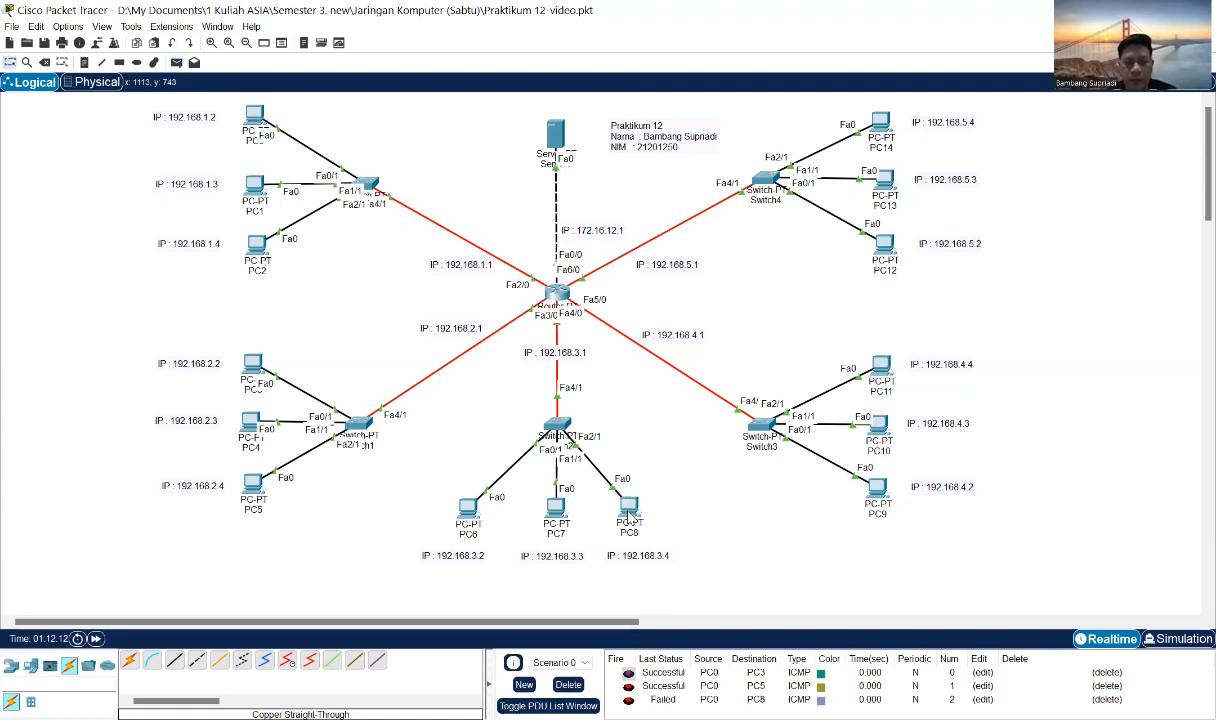
pyautogui.click(177, 62)
pyautogui.click(255, 116)
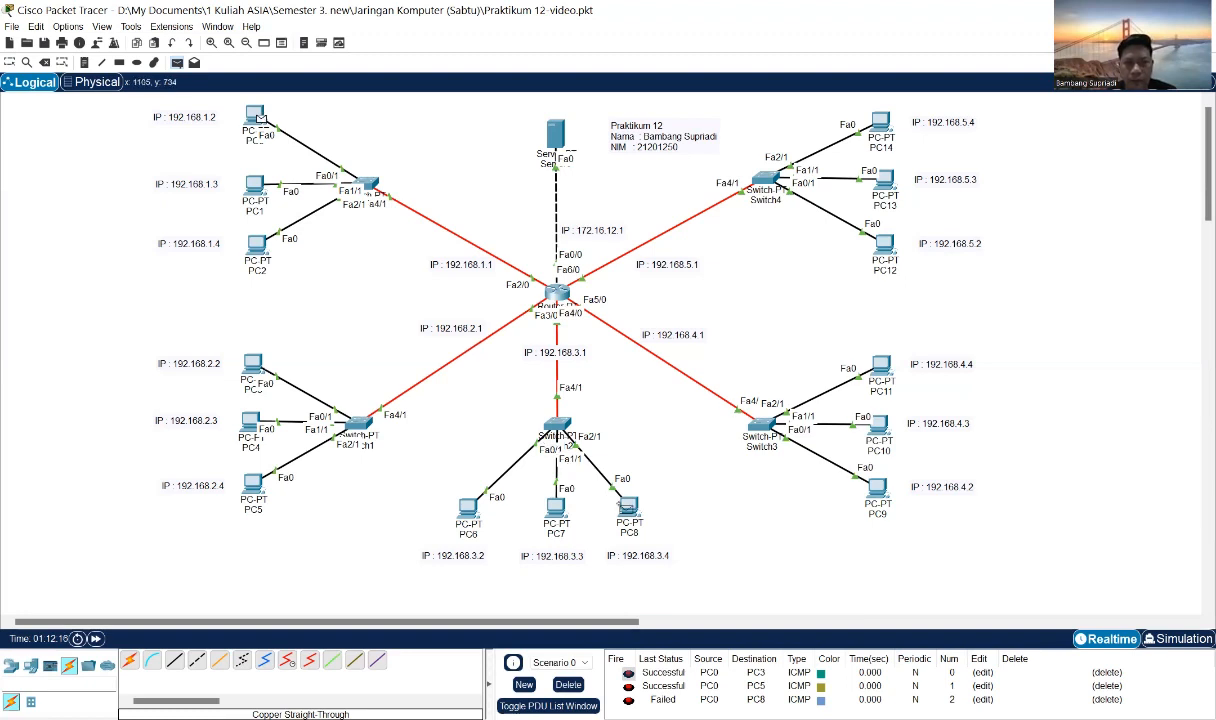
pyautogui.click(629, 510)
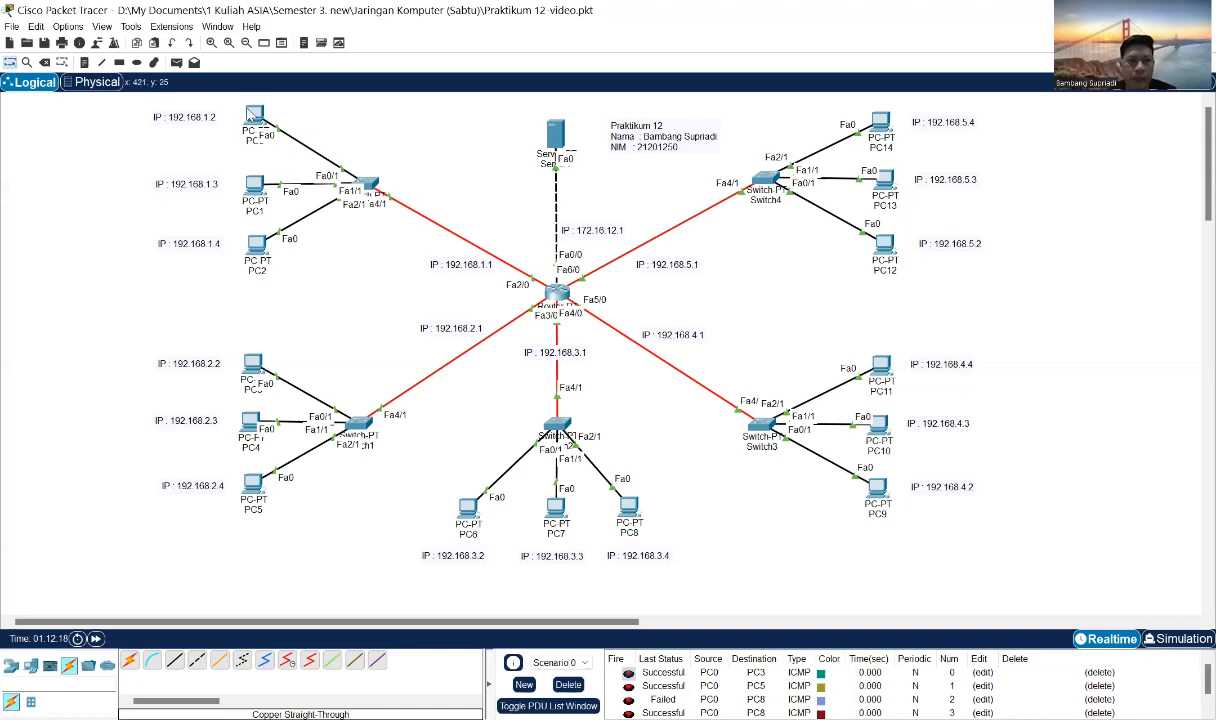
# Clear the PDU list and send a simple PDU from PC0 to PC7.
pyautogui.click(177, 62)
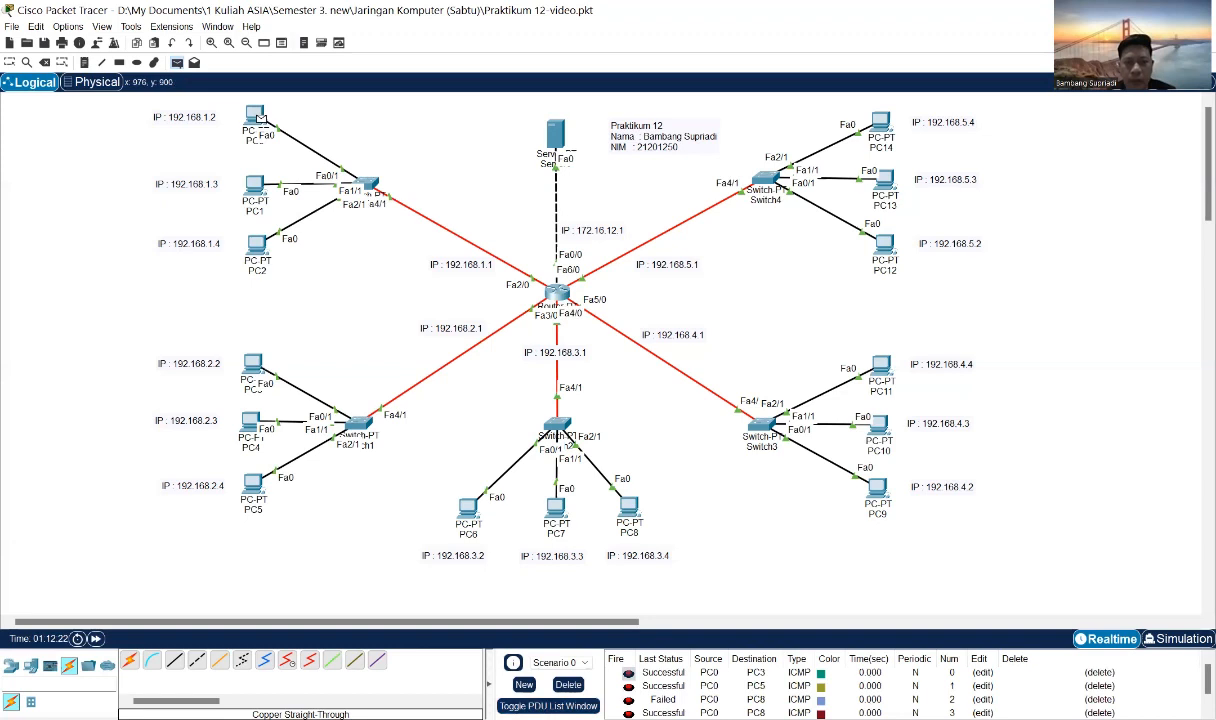
pyautogui.click(568, 684)
pyautogui.click(556, 507)
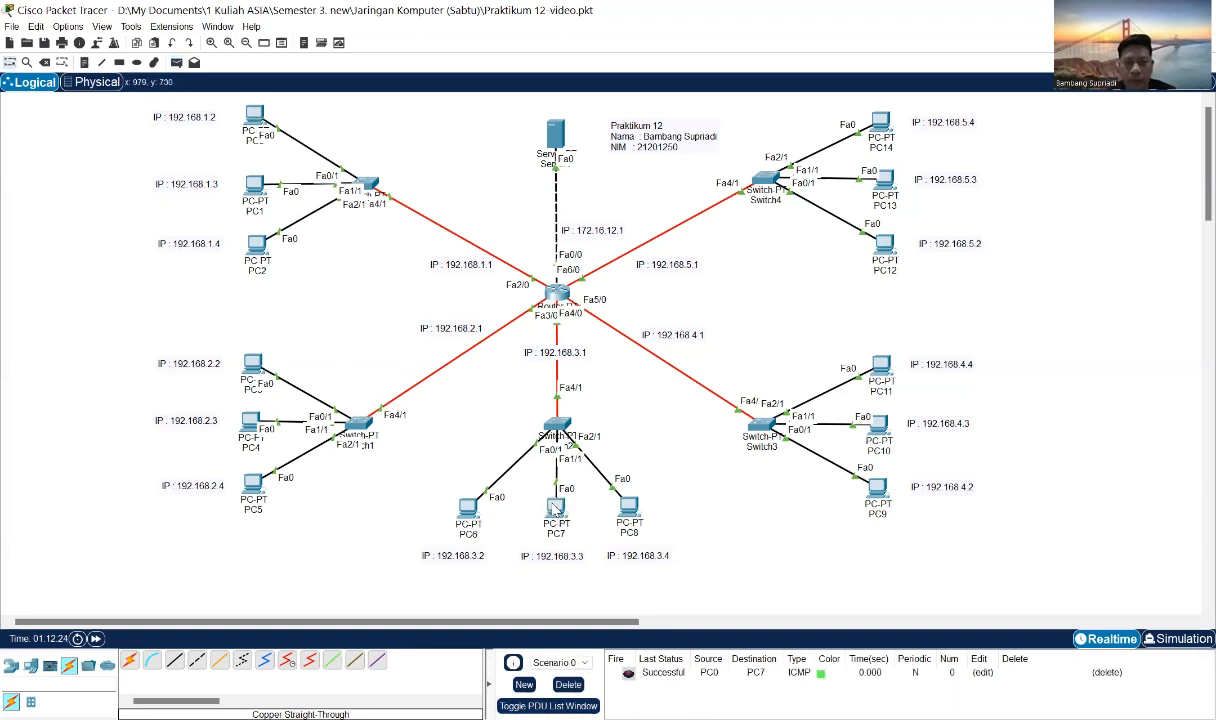
# Send a simple PDU from PC0 to PC10 and repeat the same test once.
pyautogui.click(176, 62)
pyautogui.click(250, 112)
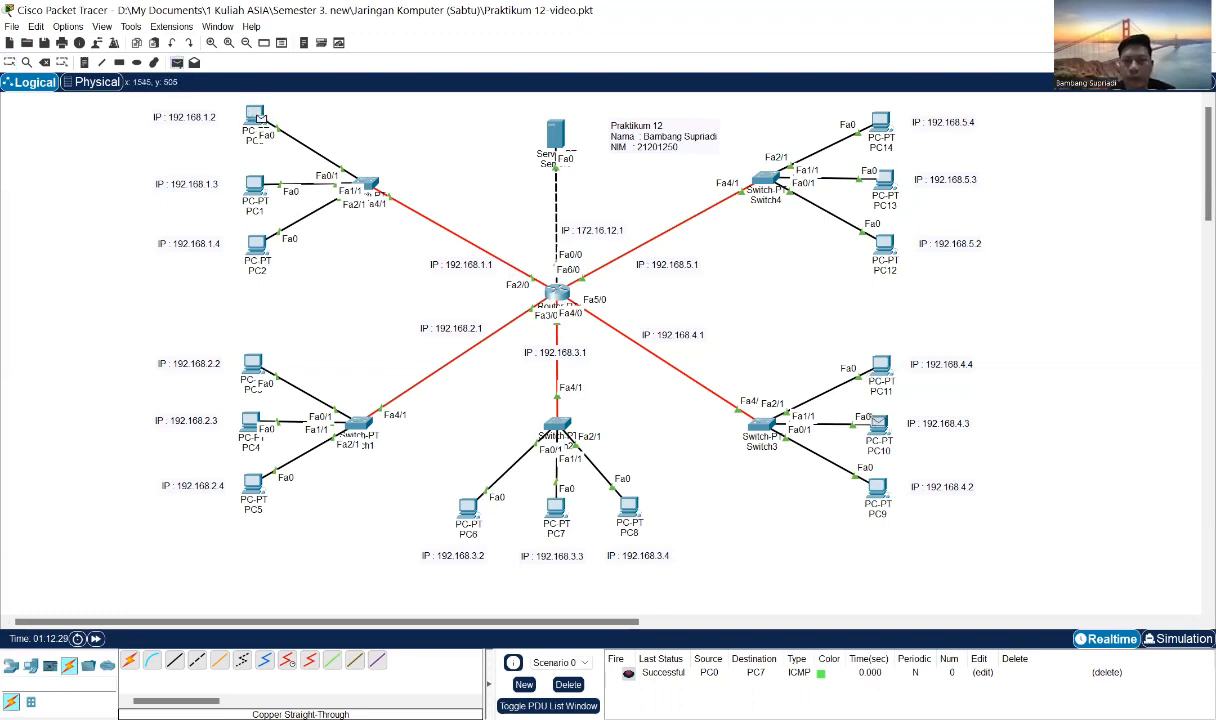
pyautogui.click(879, 426)
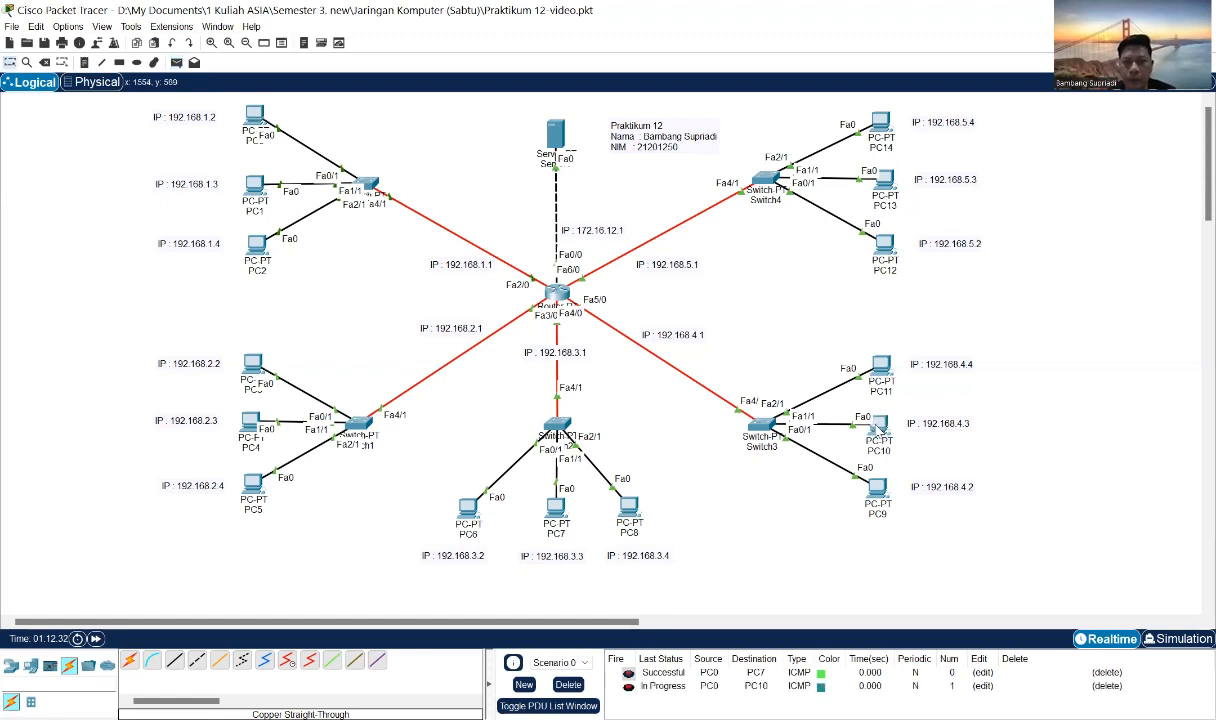
pyautogui.click(176, 62)
pyautogui.click(258, 120)
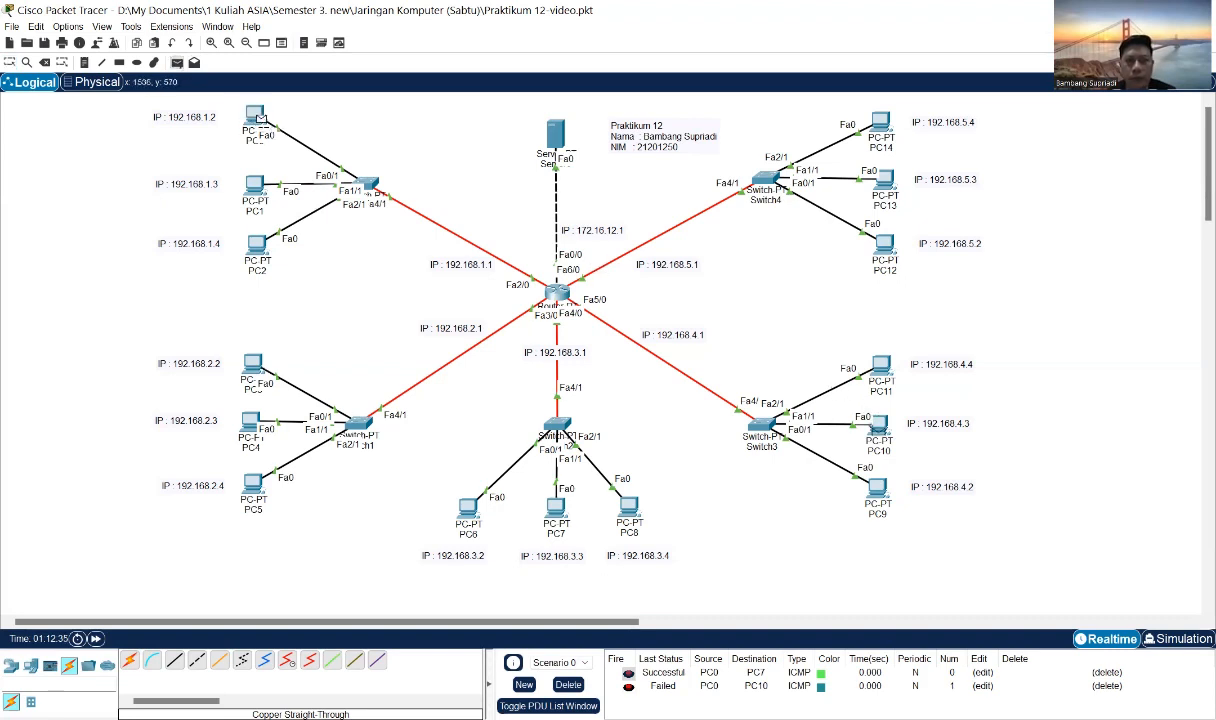
pyautogui.click(879, 426)
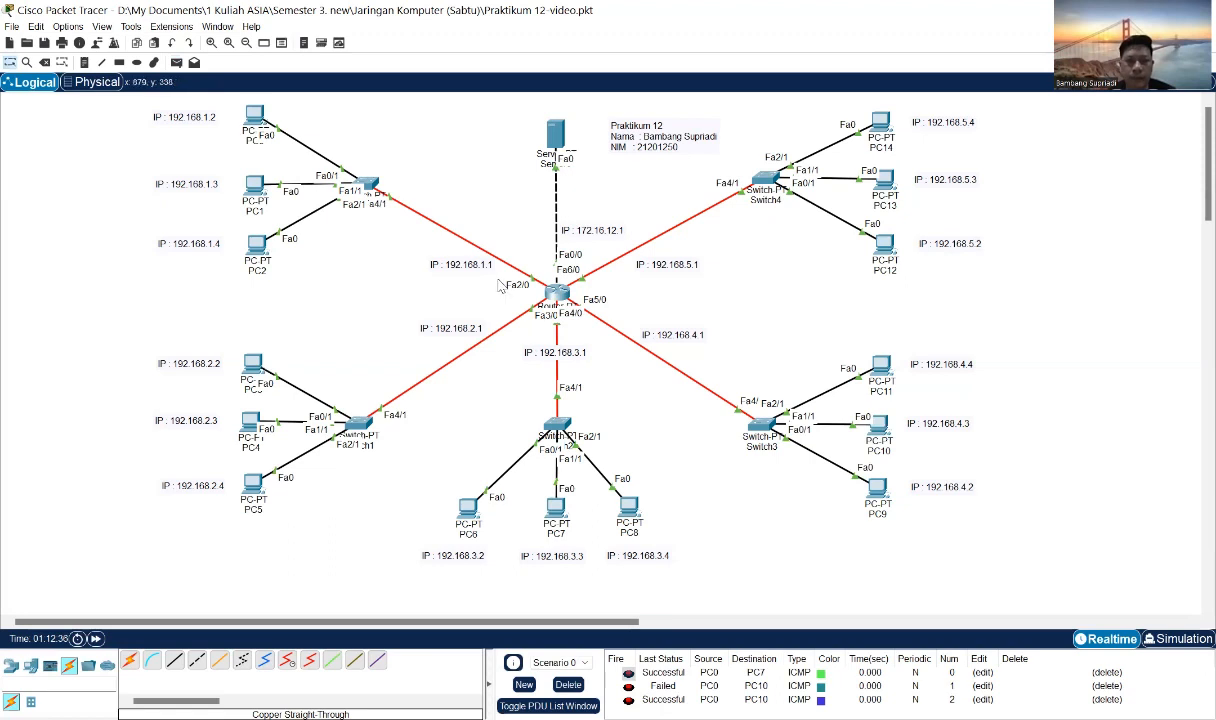
# Clear the PDU list and send a simple PDU from PC0 to PC14.
pyautogui.click(567, 685)
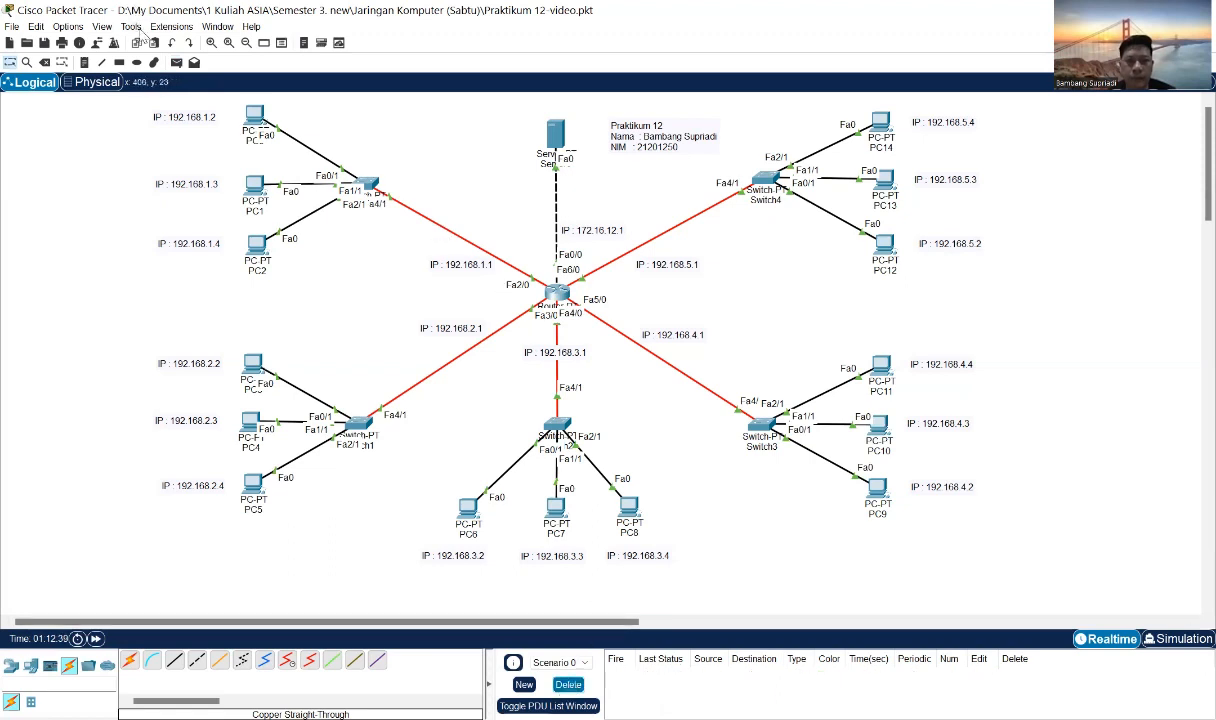
pyautogui.click(255, 114)
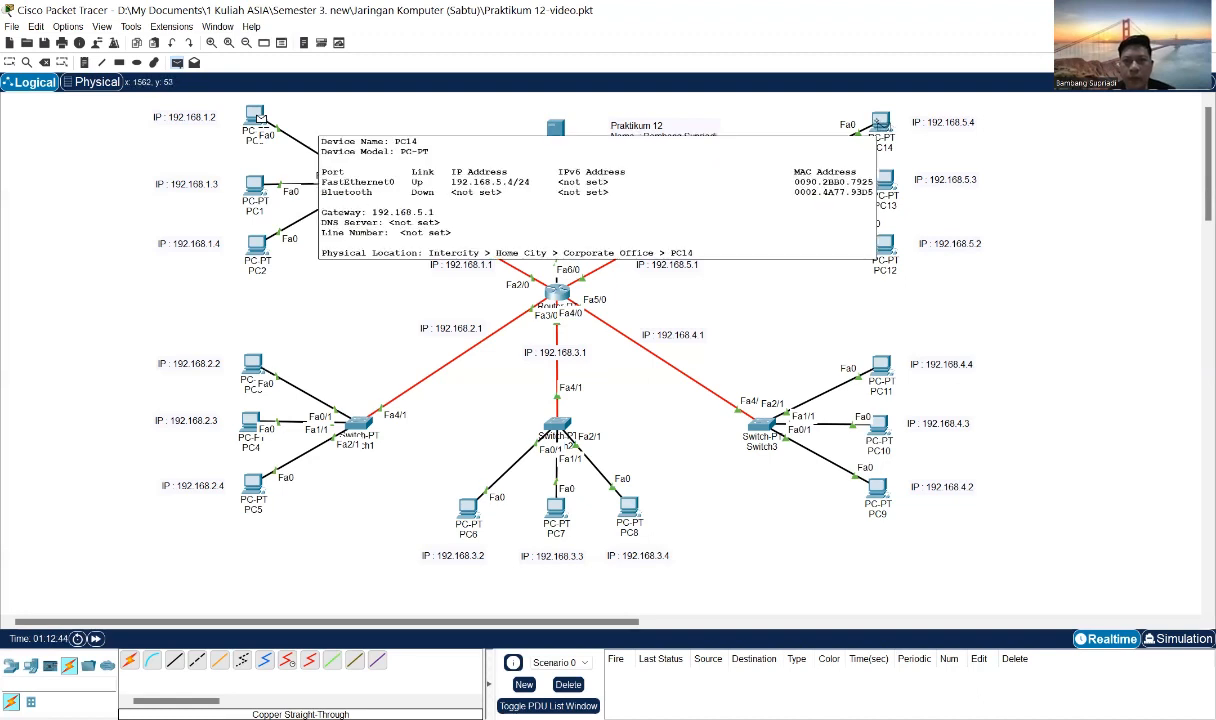
pyautogui.click(868, 120)
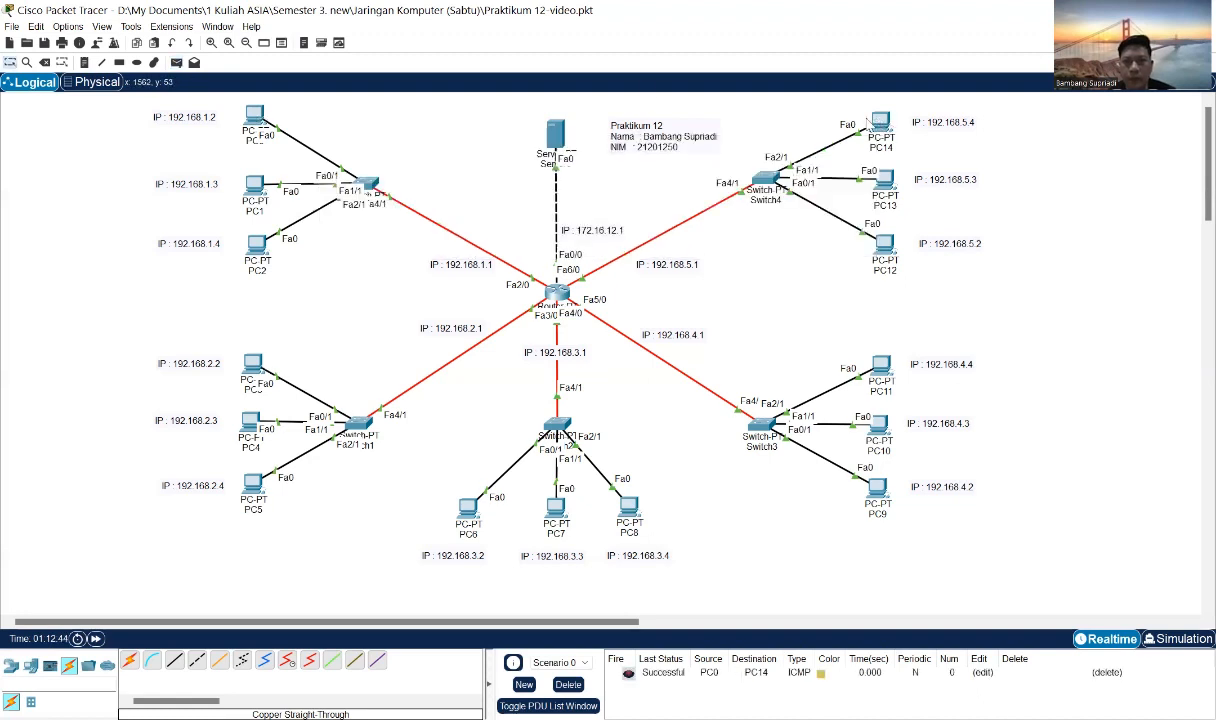
# Send simple PDUs from PC6 to PC14 and from PC4 to PC10.
pyautogui.click(177, 66)
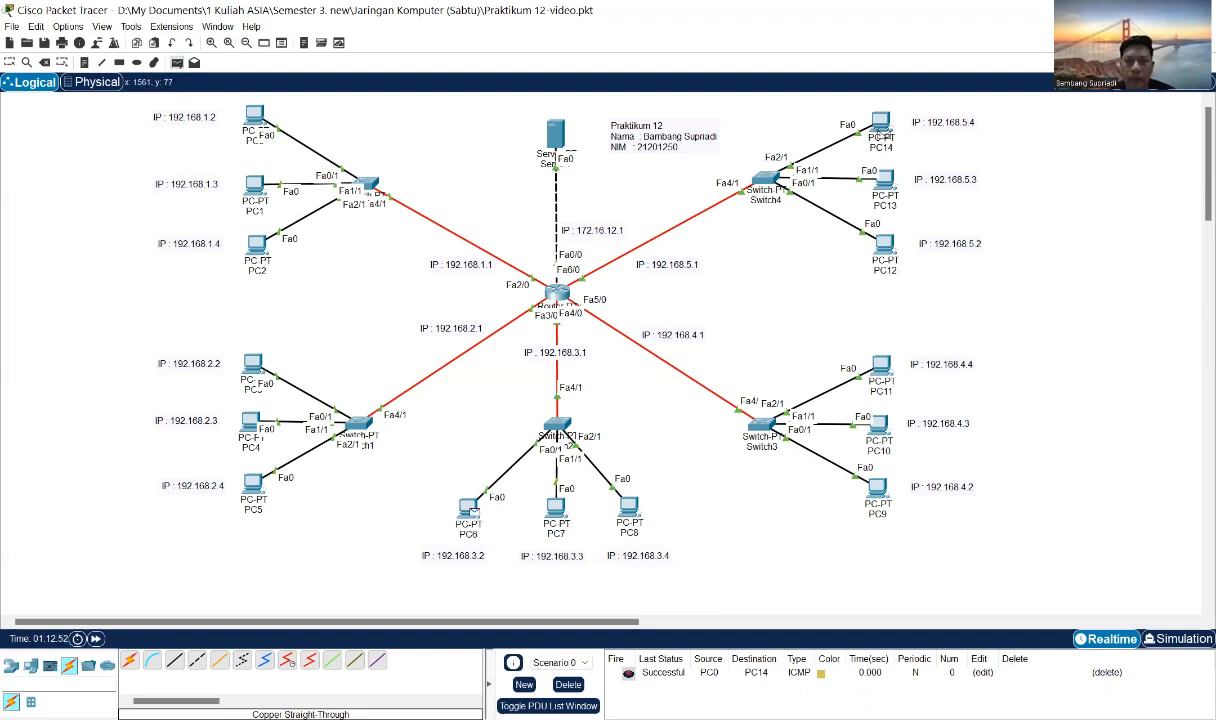
pyautogui.click(838, 122)
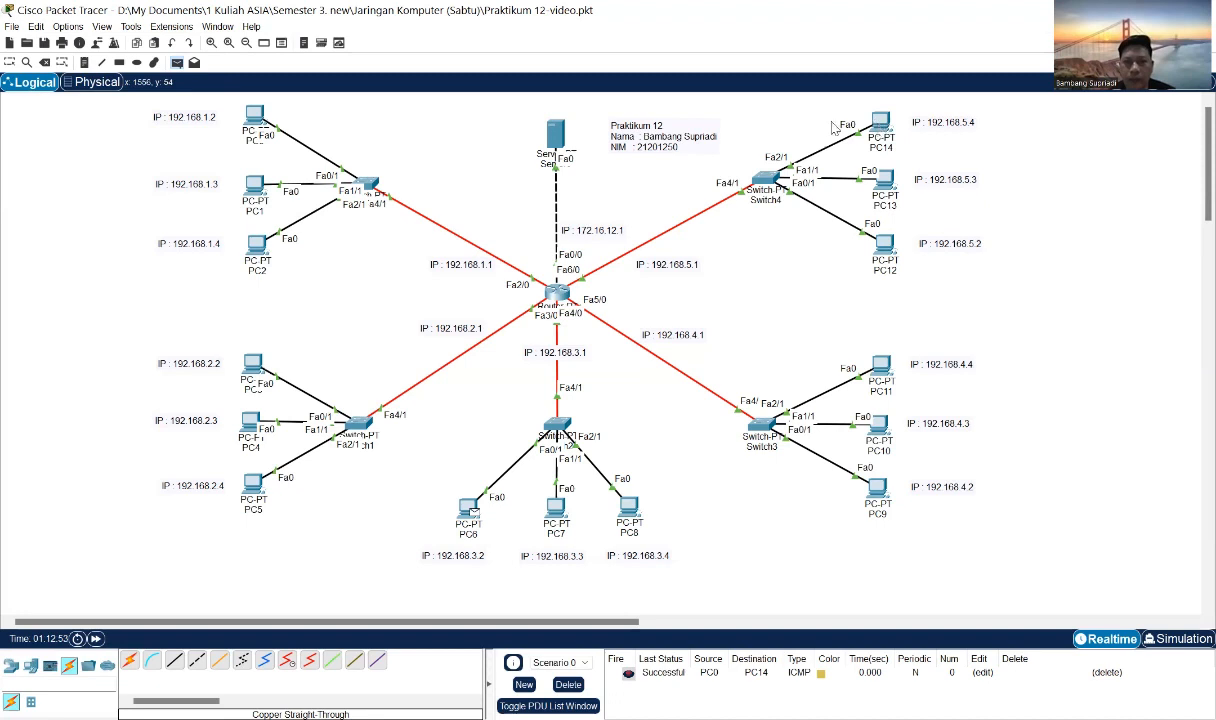
pyautogui.click(176, 62)
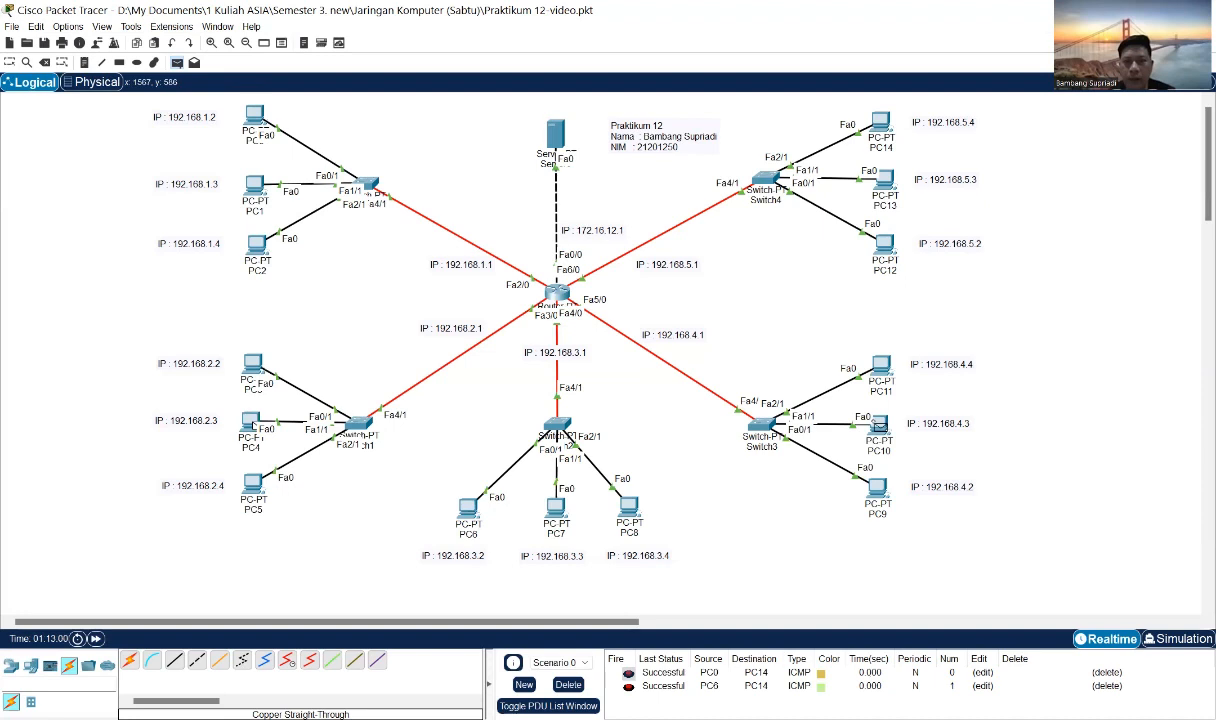
pyautogui.click(878, 424)
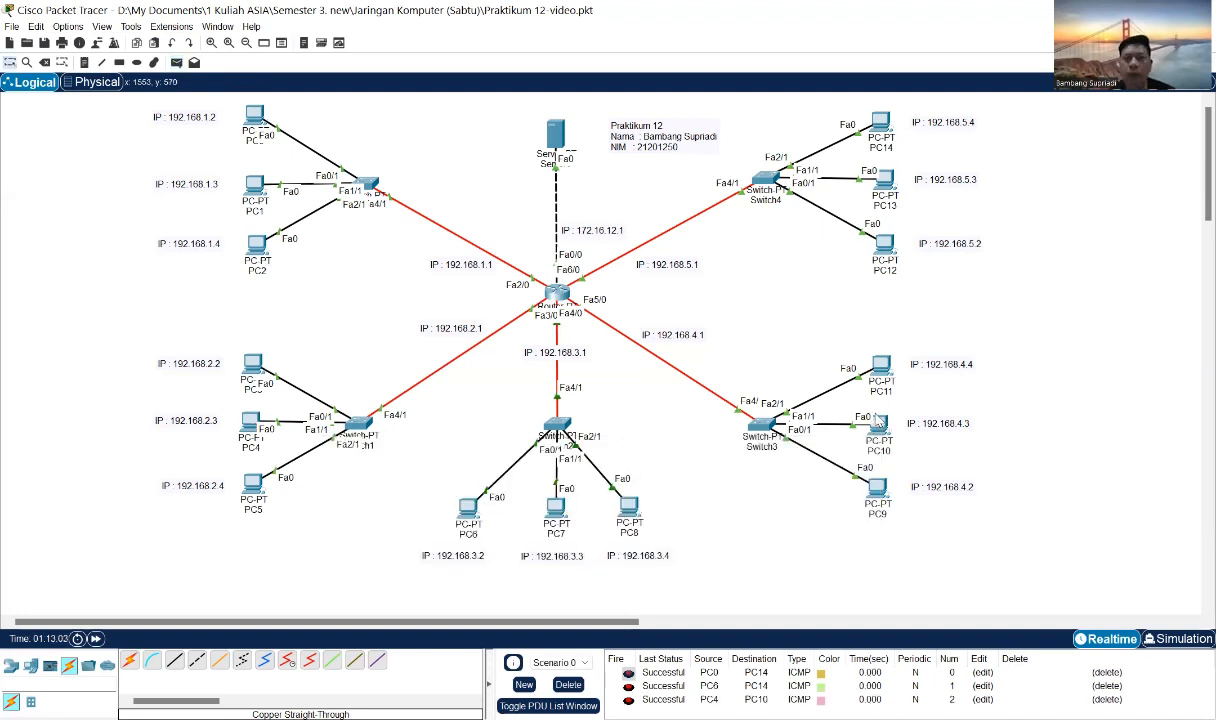
pyautogui.moveTo(878, 422)
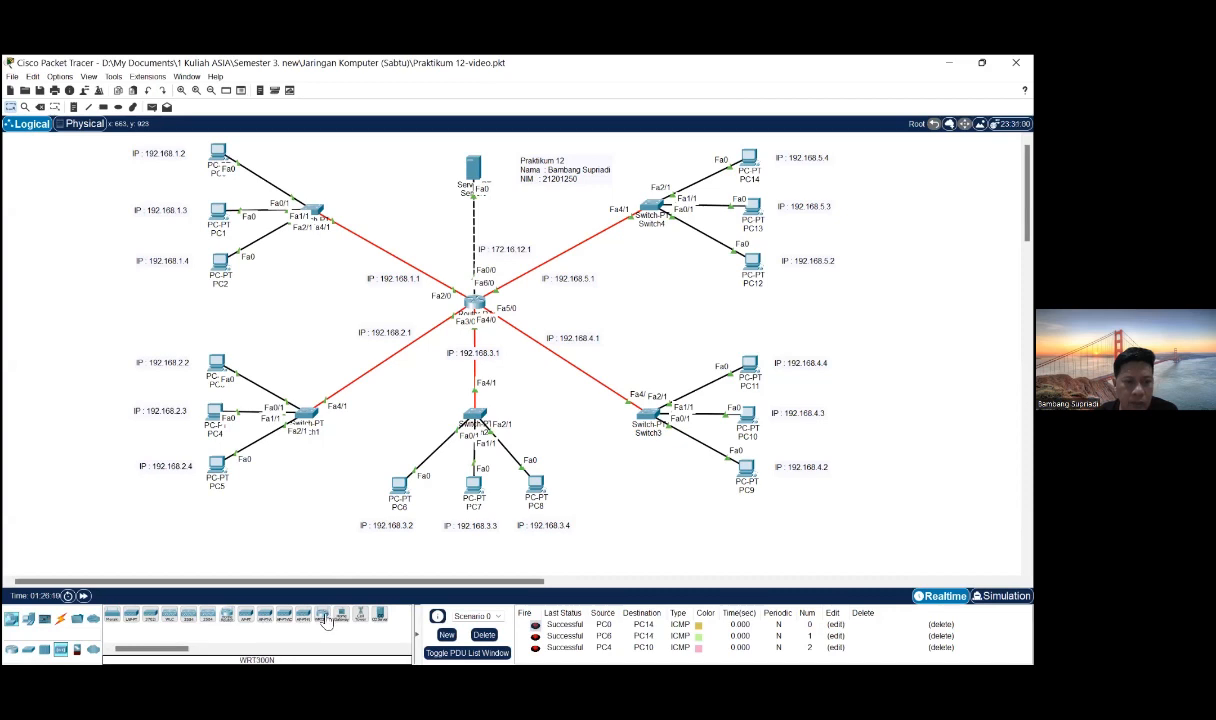
# Place a WRT300N wireless router below Switch1 and two smartphones side by side beneath the router.
pyautogui.moveTo(325, 619); pyautogui.dragTo(310, 484)
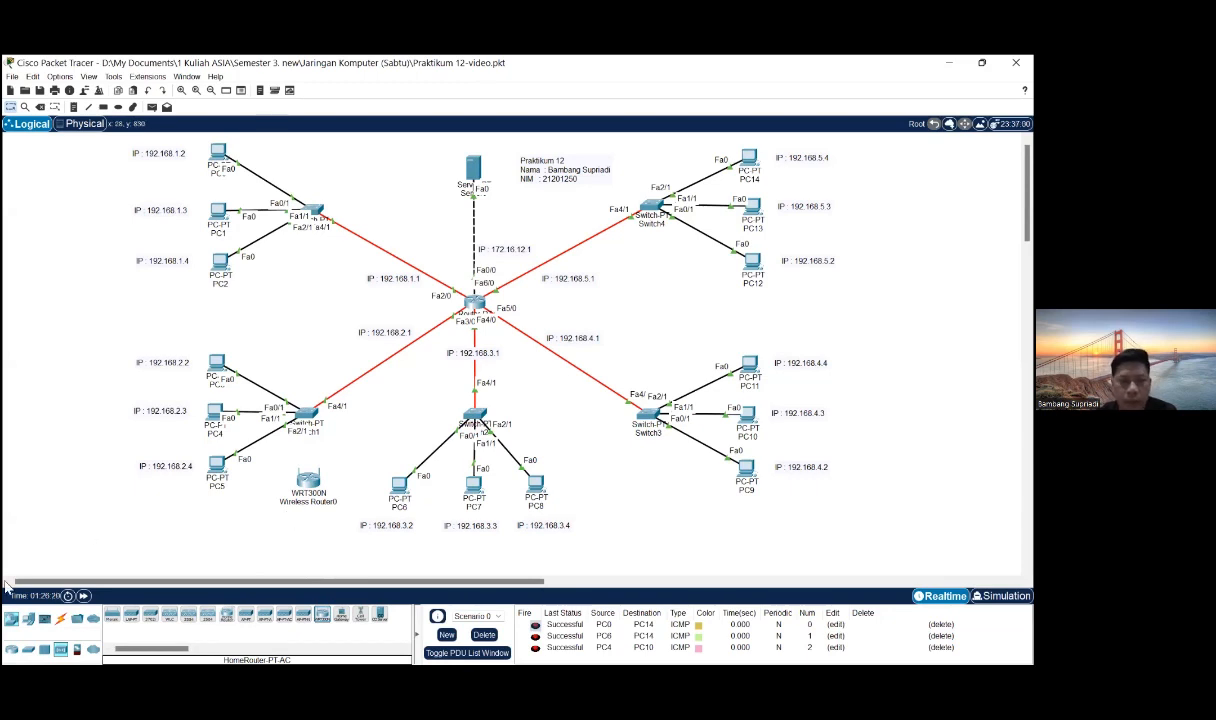
pyautogui.click(30, 620)
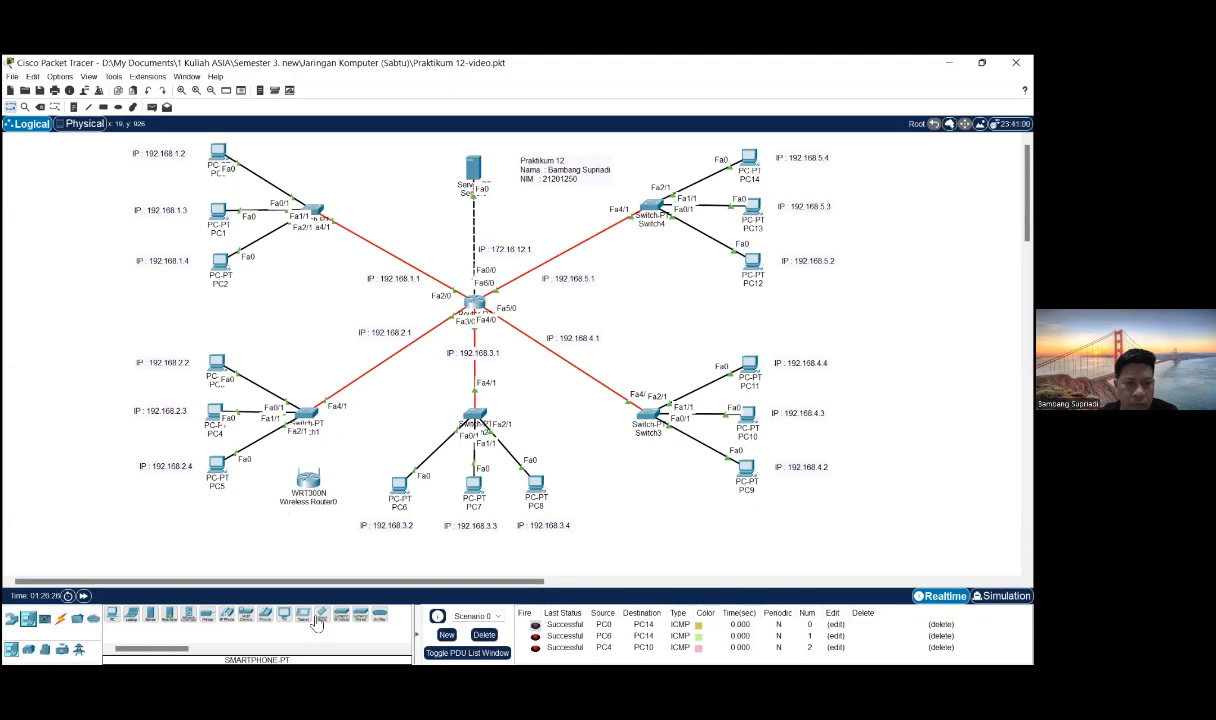
pyautogui.moveTo(321, 608); pyautogui.dragTo(260, 548)
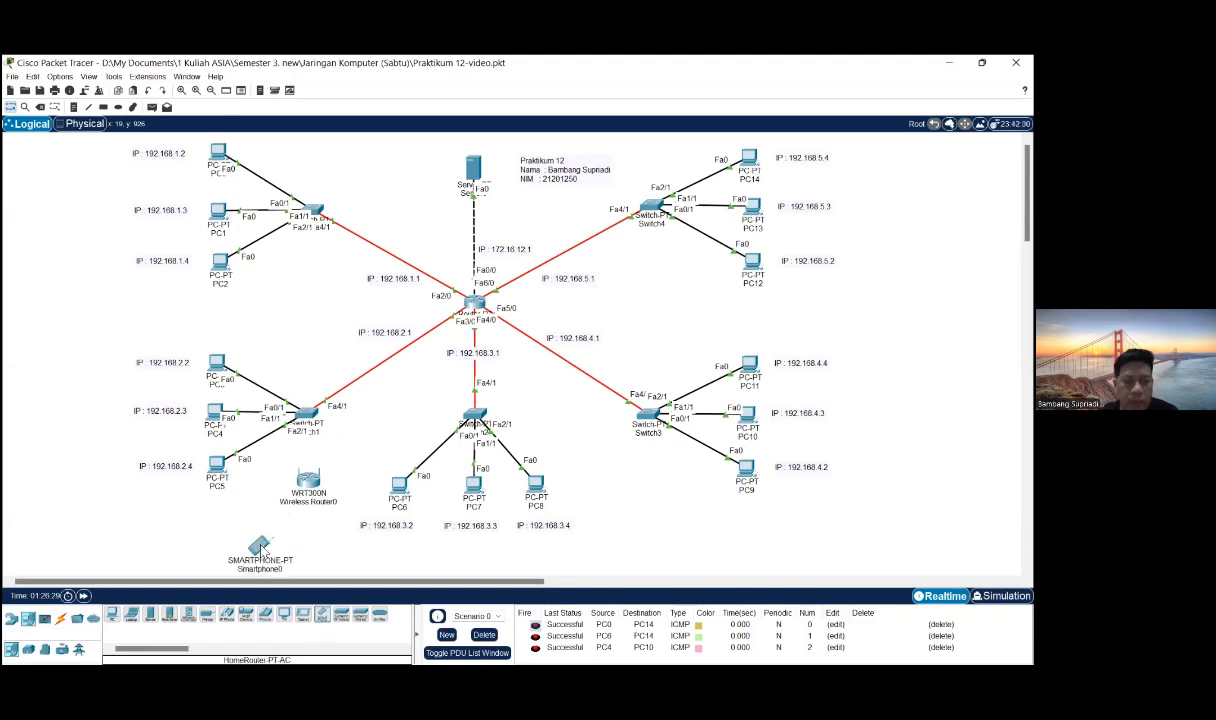
pyautogui.click(326, 614)
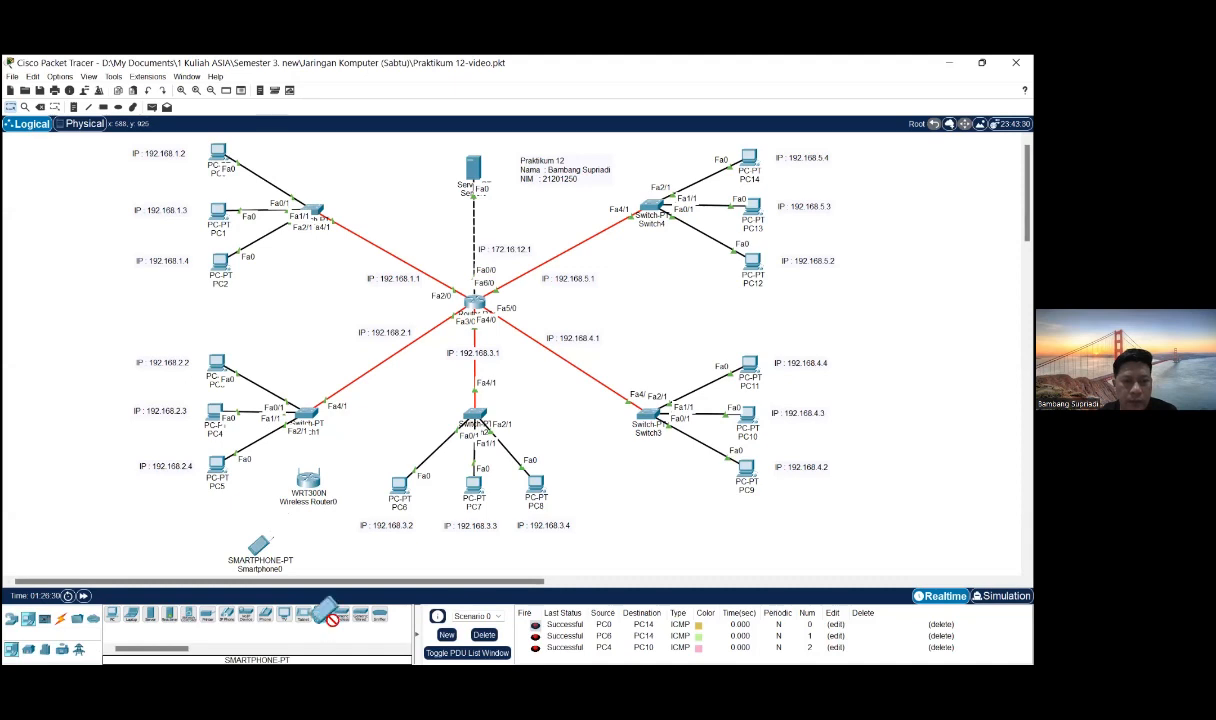
pyautogui.click(325, 556)
pyautogui.moveTo(323, 548); pyautogui.dragTo(329, 541)
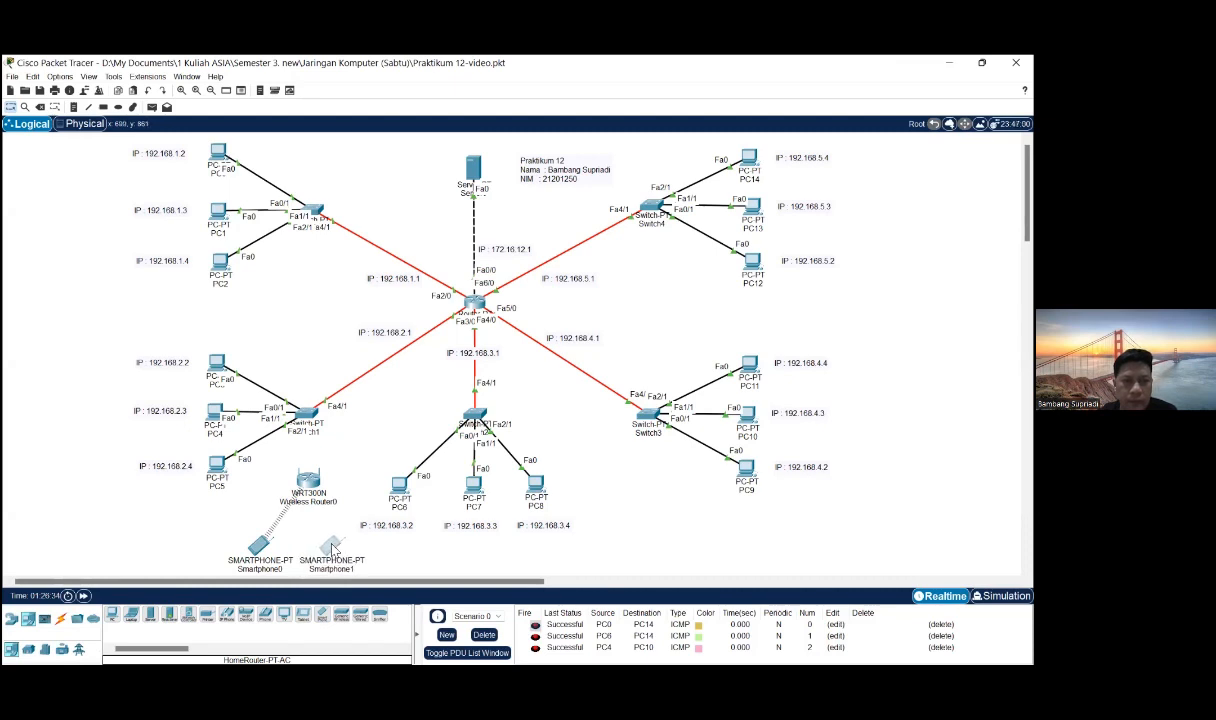
# Connect the wireless router's Ethernet 1 port to Switch1's FastEthernet3/1 with a copper cross-over cable.
pyautogui.click(61, 620)
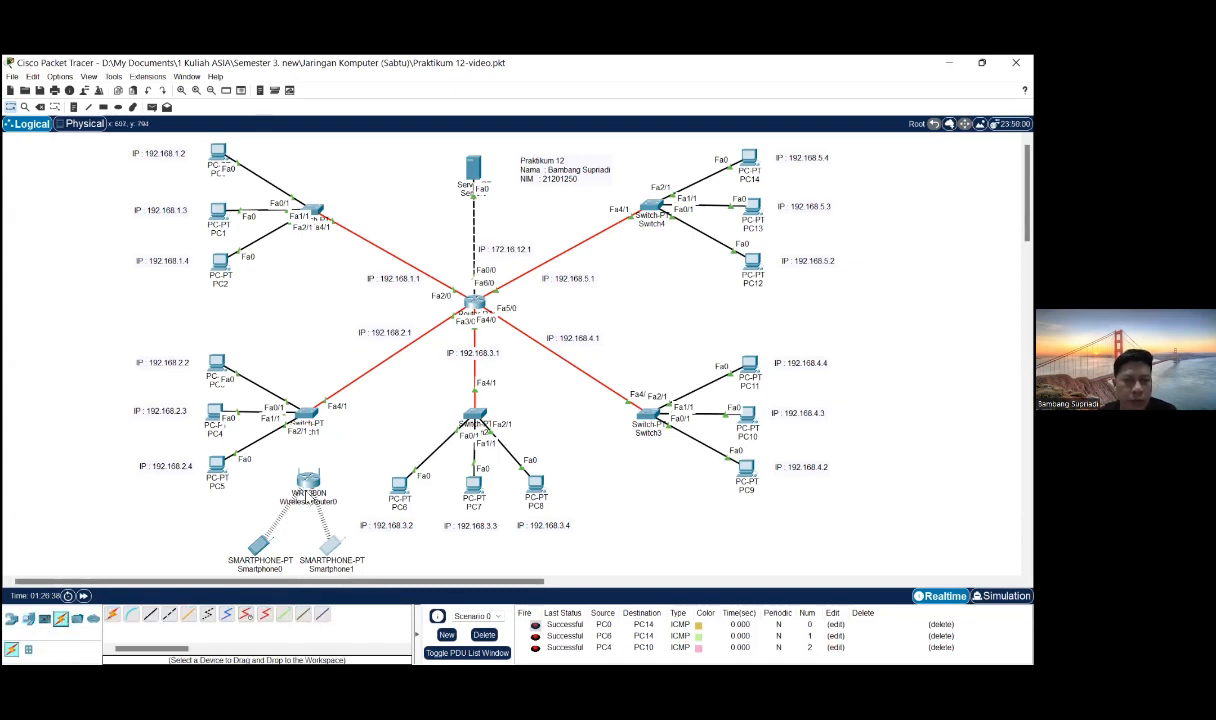
pyautogui.click(170, 617)
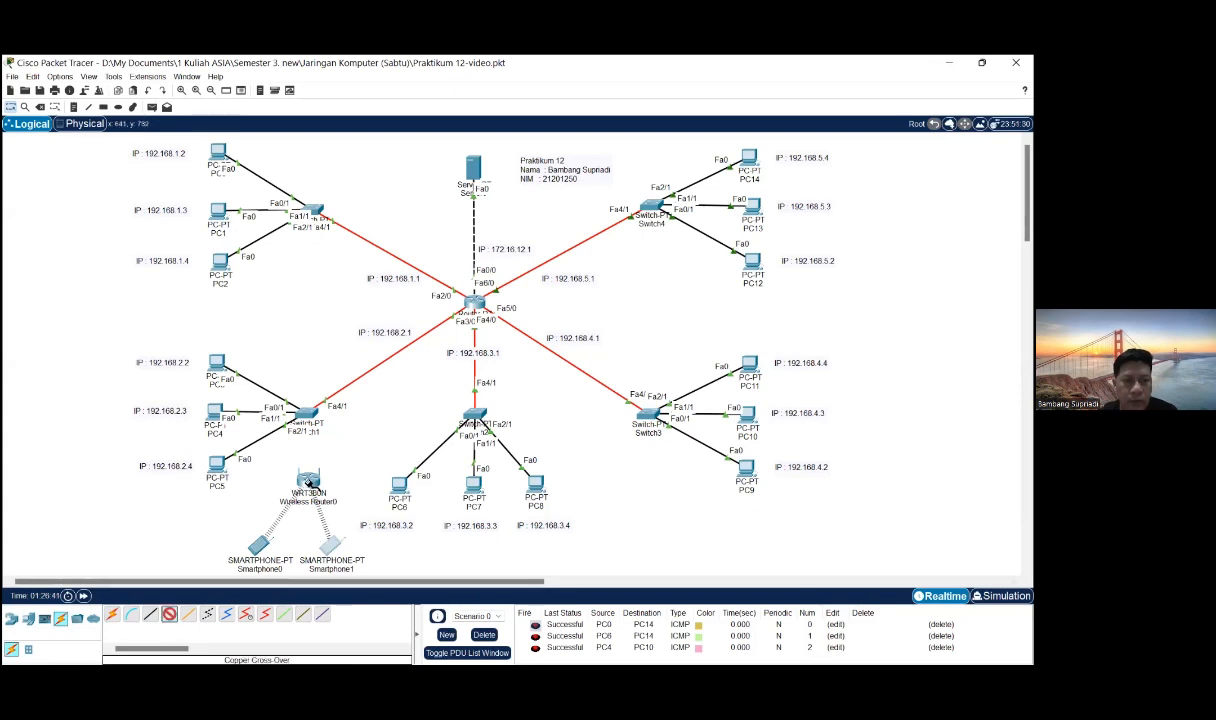
pyautogui.click(307, 484)
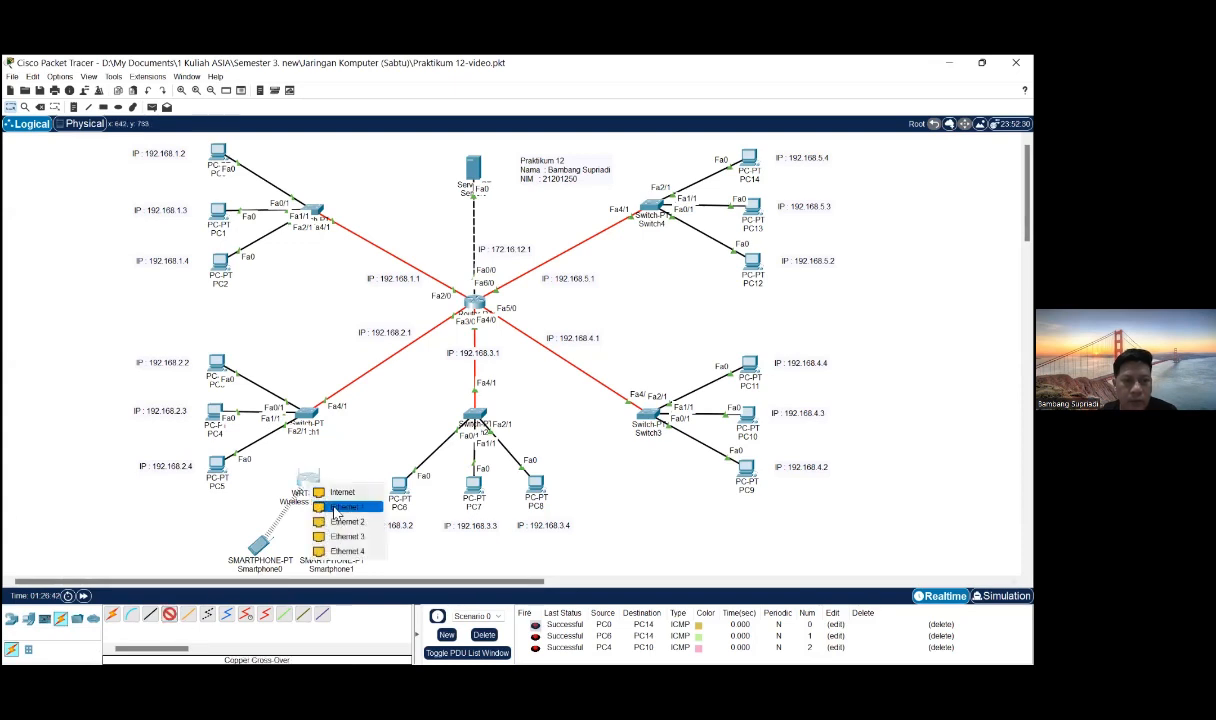
pyautogui.click(337, 509)
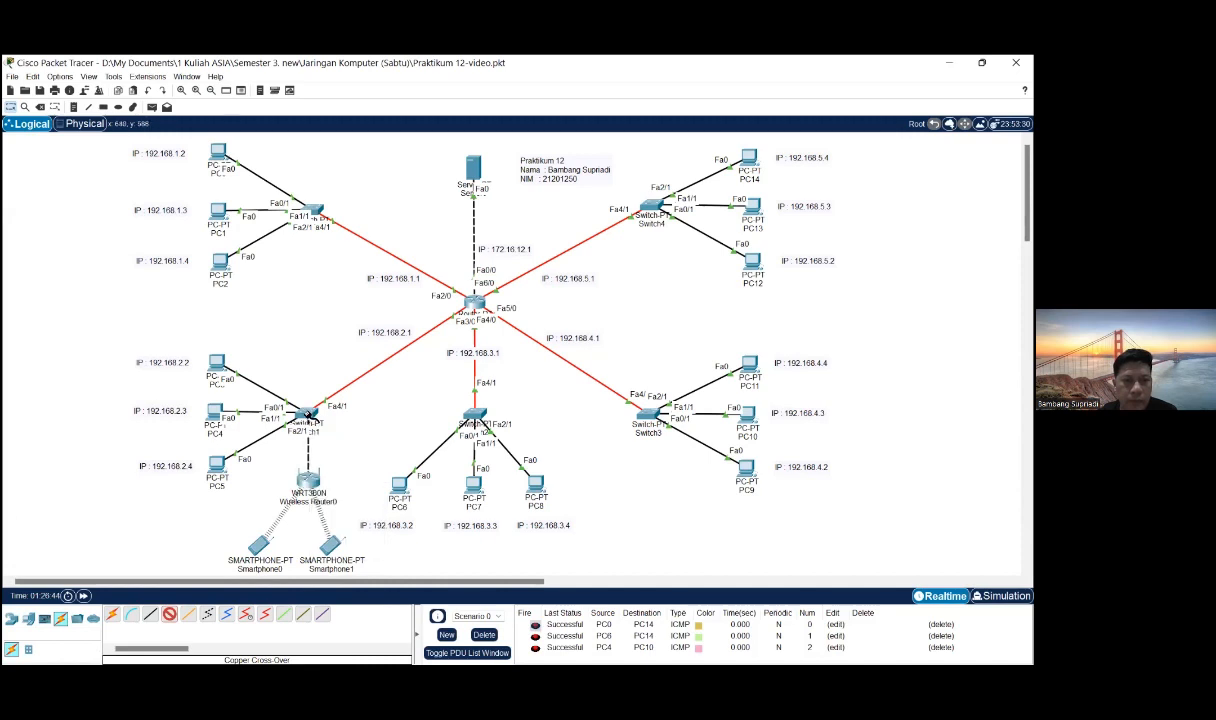
pyautogui.click(307, 416)
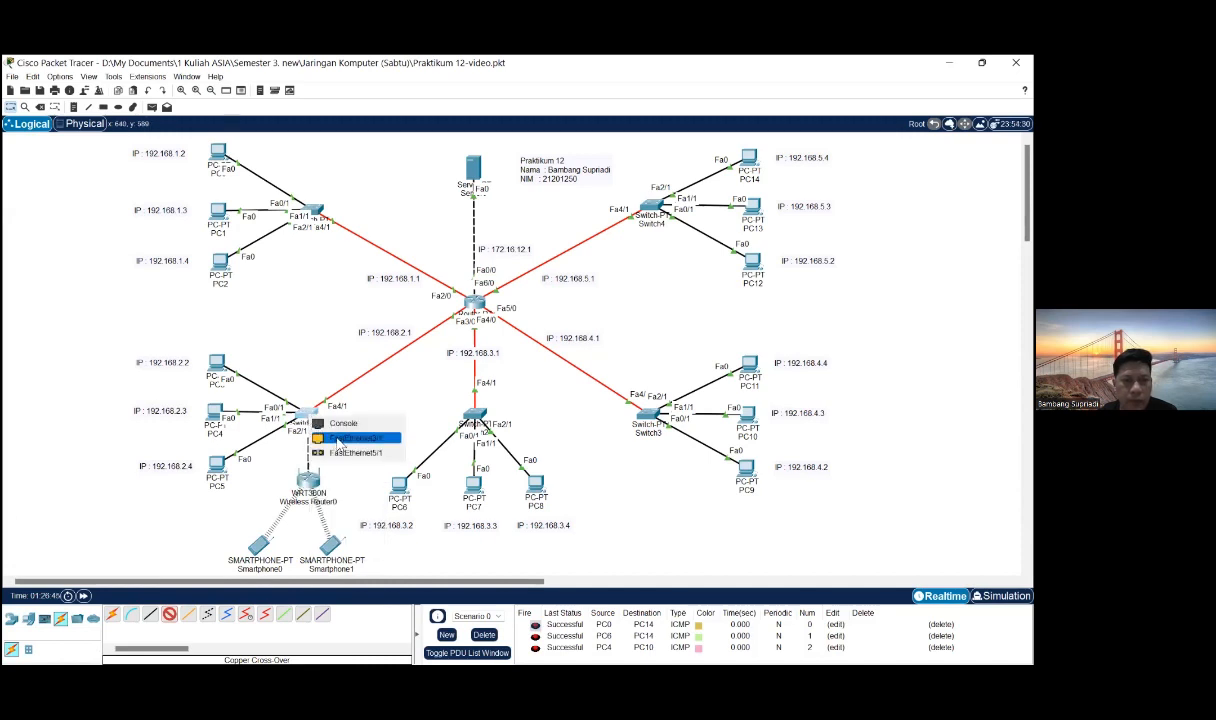
pyautogui.click(342, 439)
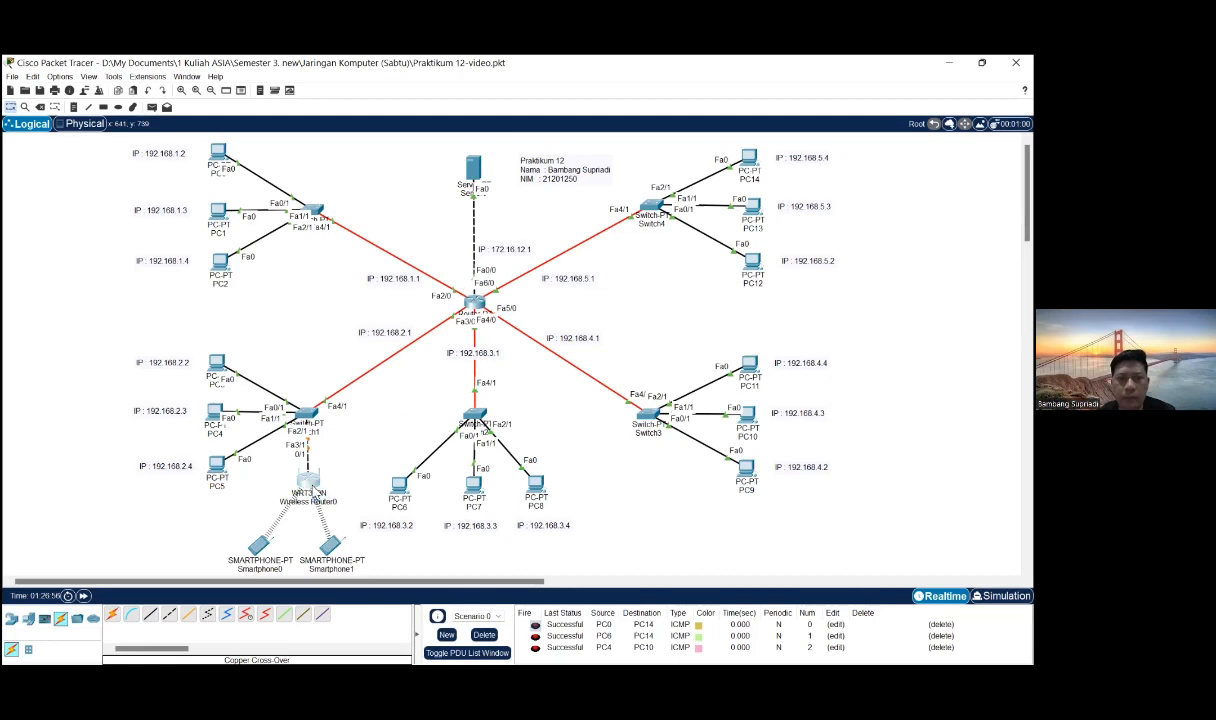
# Set the wireless router's security mode to WPA2 Personal and reopen the router's configuration.
pyautogui.click(314, 489)
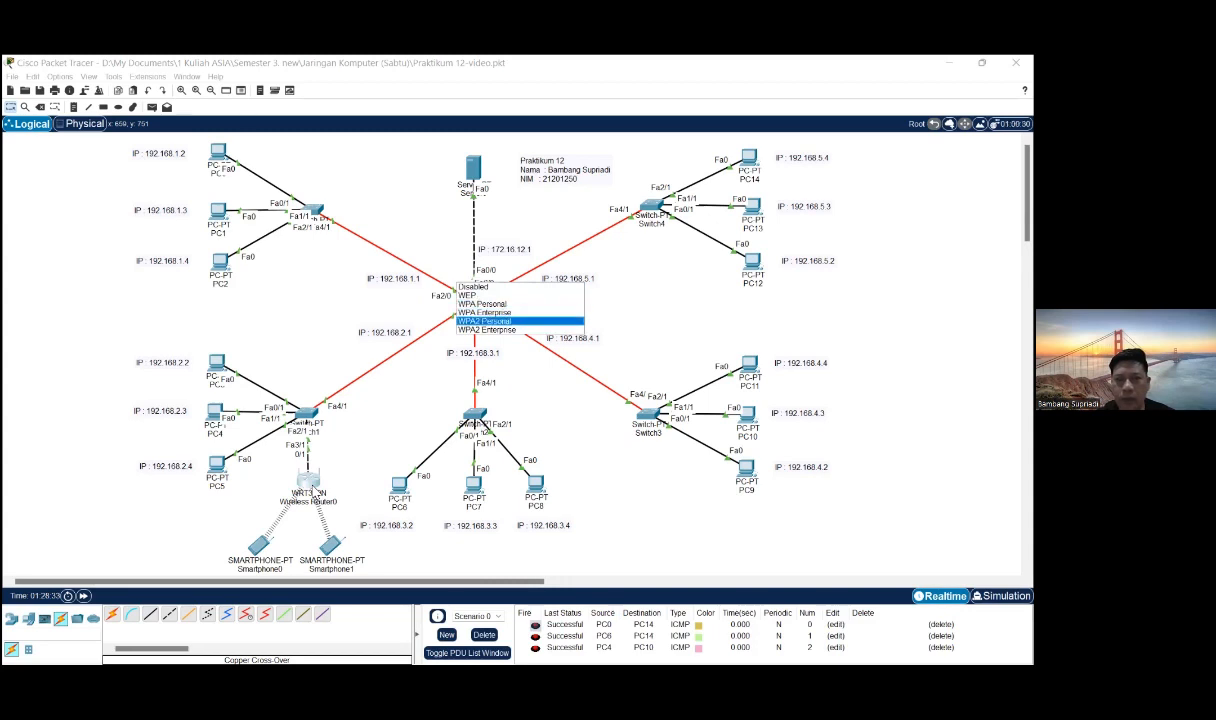
pyautogui.click(486, 321)
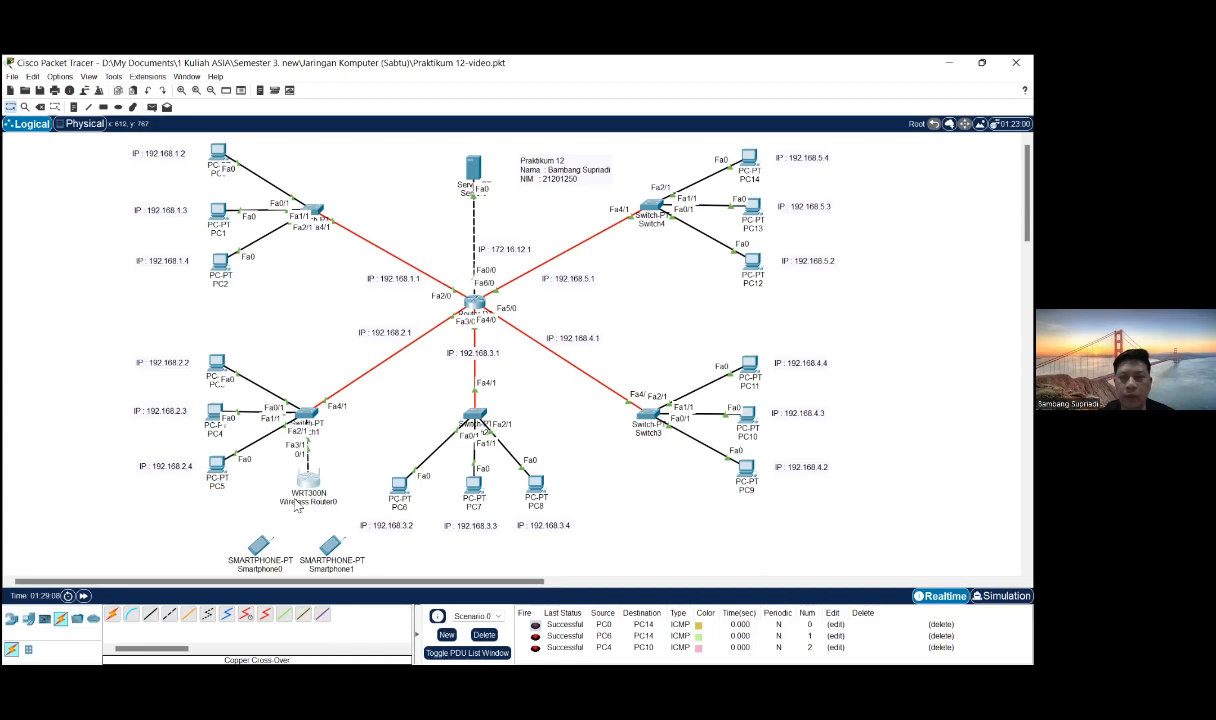
pyautogui.moveTo(296, 507)
pyautogui.click(311, 485)
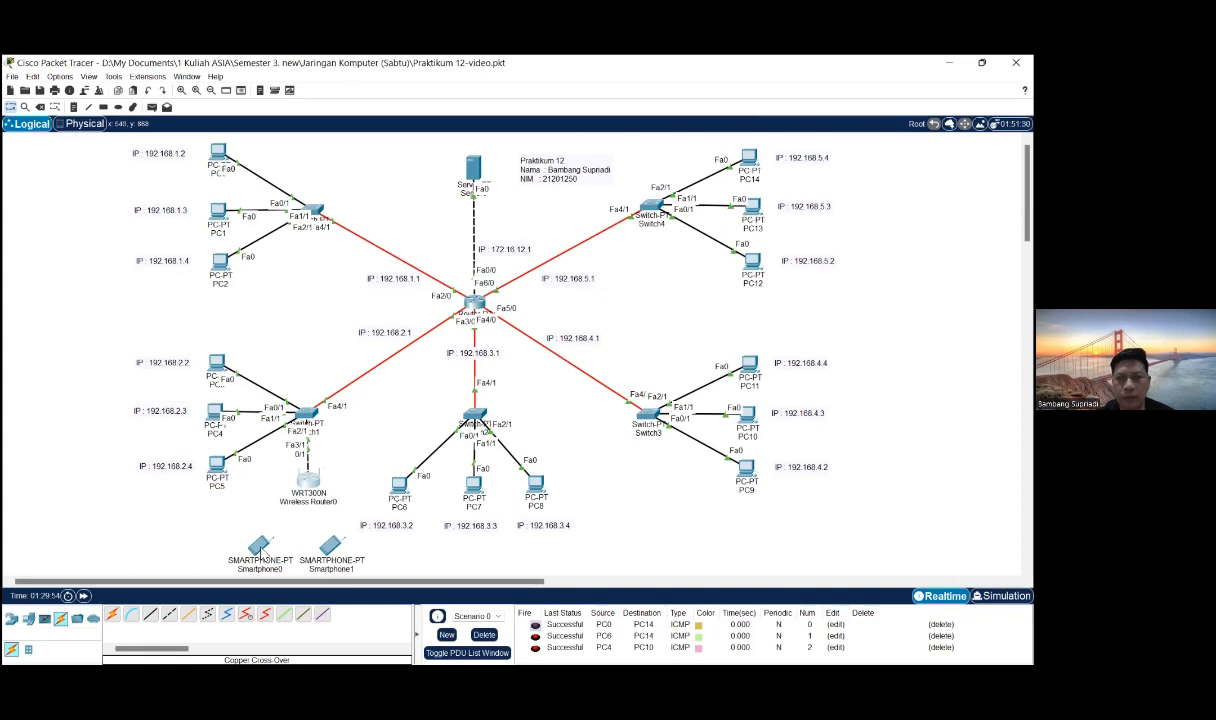
# Reconnect Smartphone0 to the secured wireless router and inspect the phone's port and IP details.
pyautogui.click(262, 552)
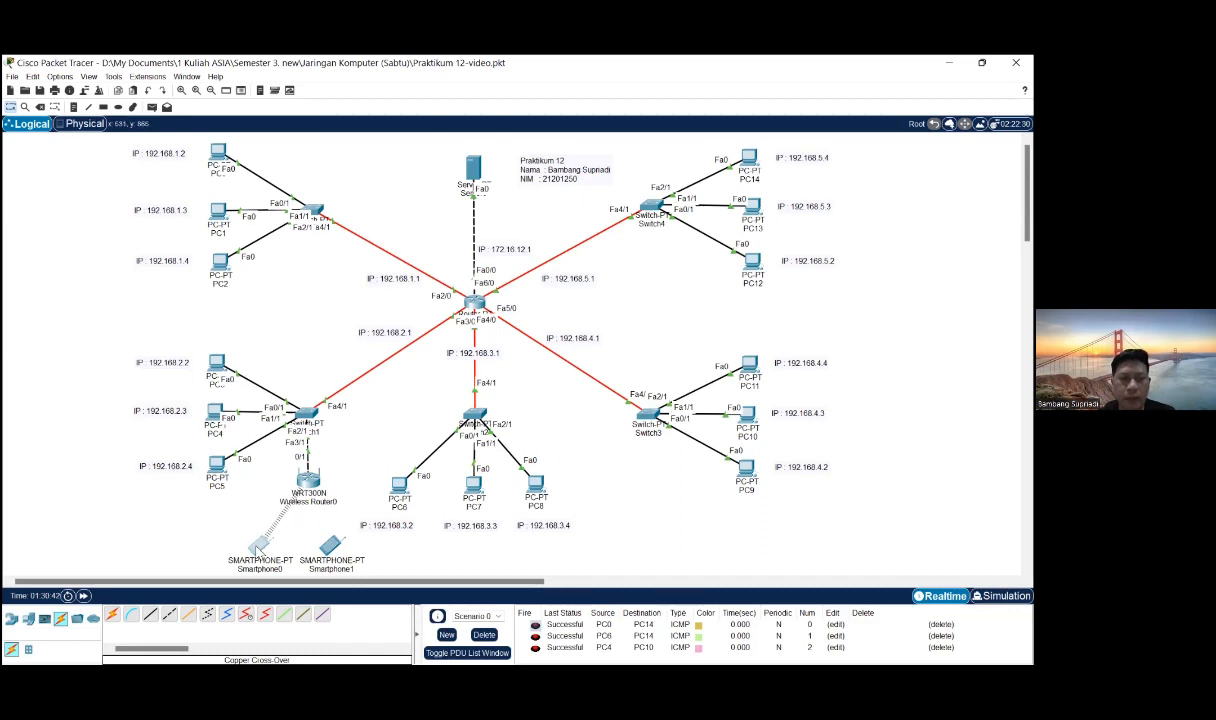
pyautogui.moveTo(259, 545)
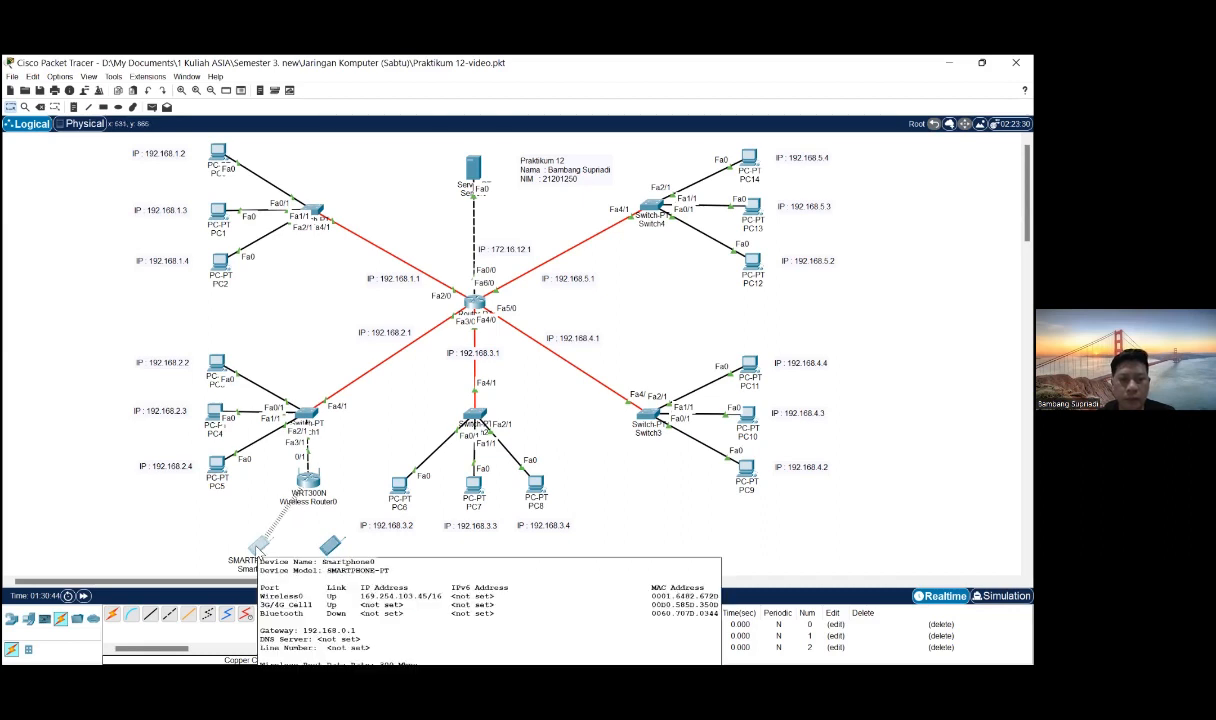